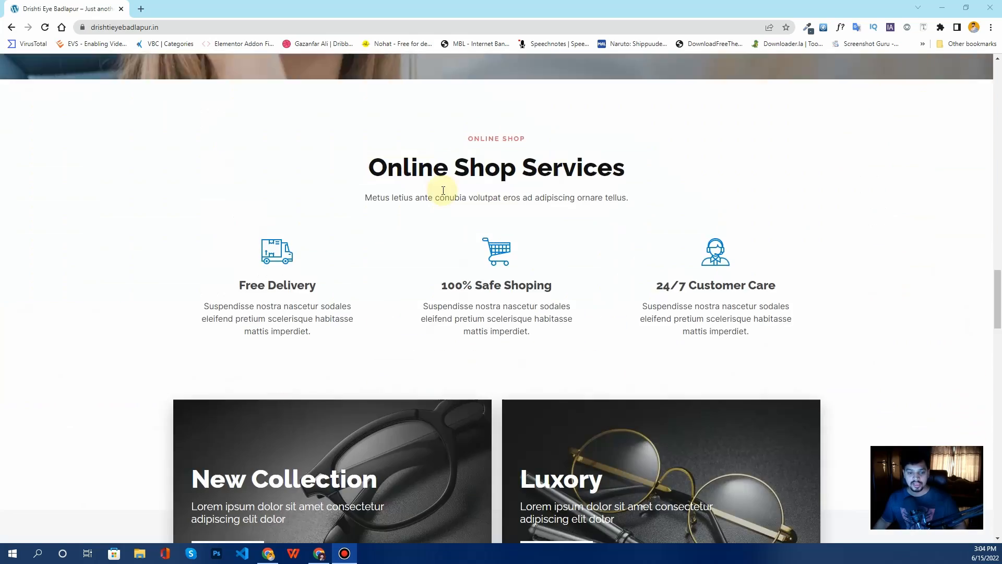
Look through the home page from the Online Shop Services section down to the footer and back to its header
{"action": "scroll", "coordinate": [443, 193], "scroll_direction": "down", "scroll_amount": 15}
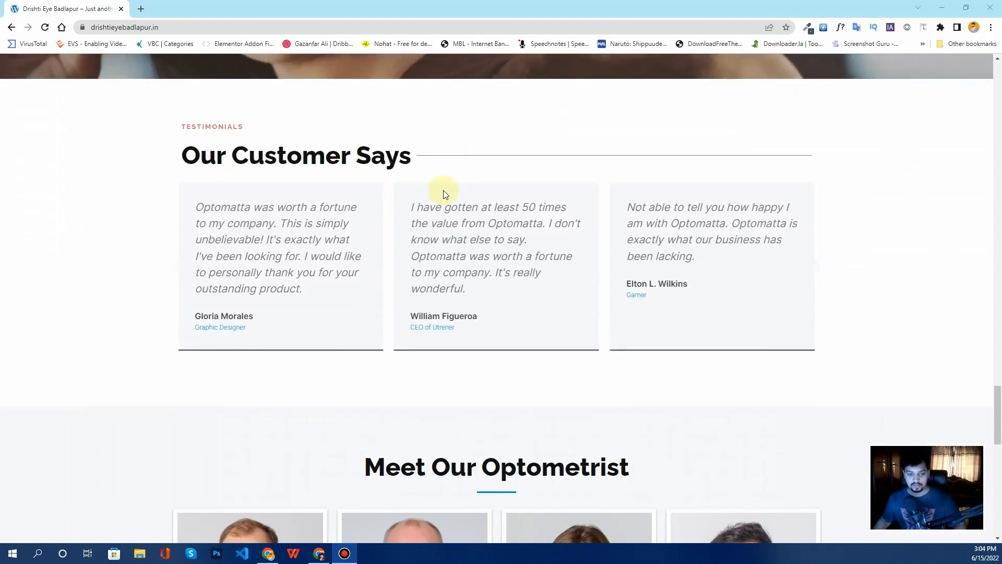
{"action": "scroll", "coordinate": [445, 198], "scroll_direction": "up", "scroll_amount": 20}
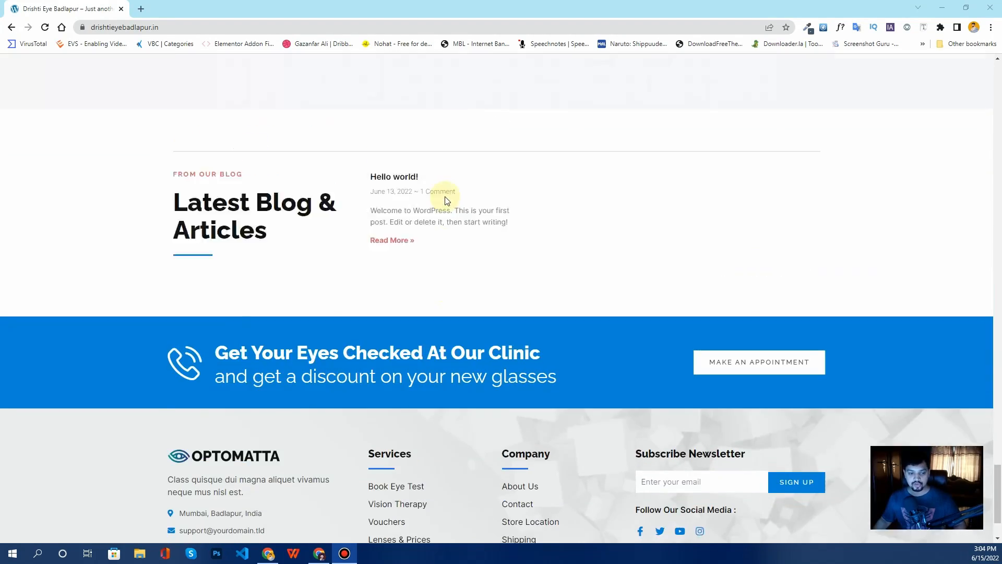
{"action": "scroll", "coordinate": [444, 197], "scroll_direction": "up", "scroll_amount": 15}
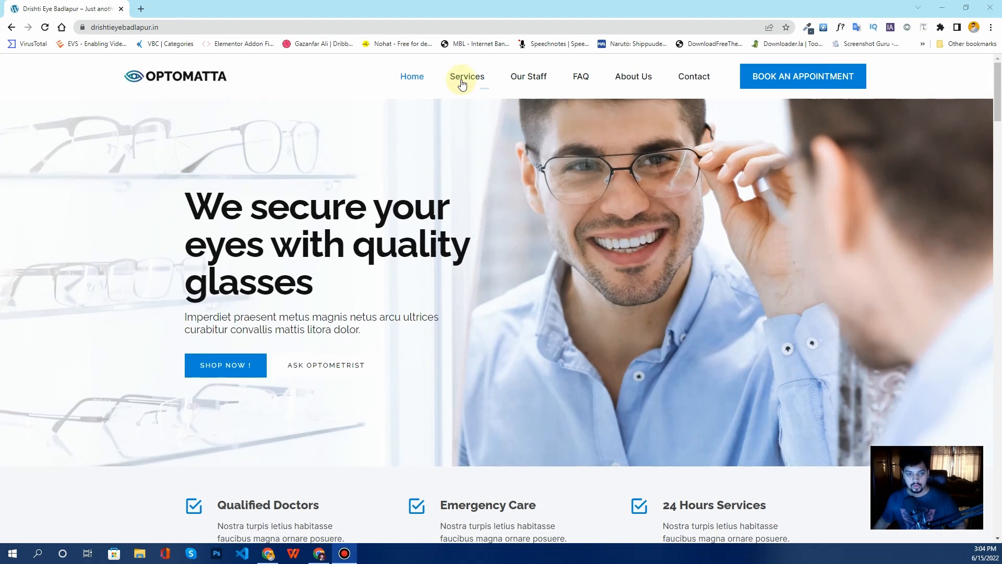
Open the site's Services page and review its service scope and equipment sections
{"action": "left_click", "coordinate": [468, 82]}
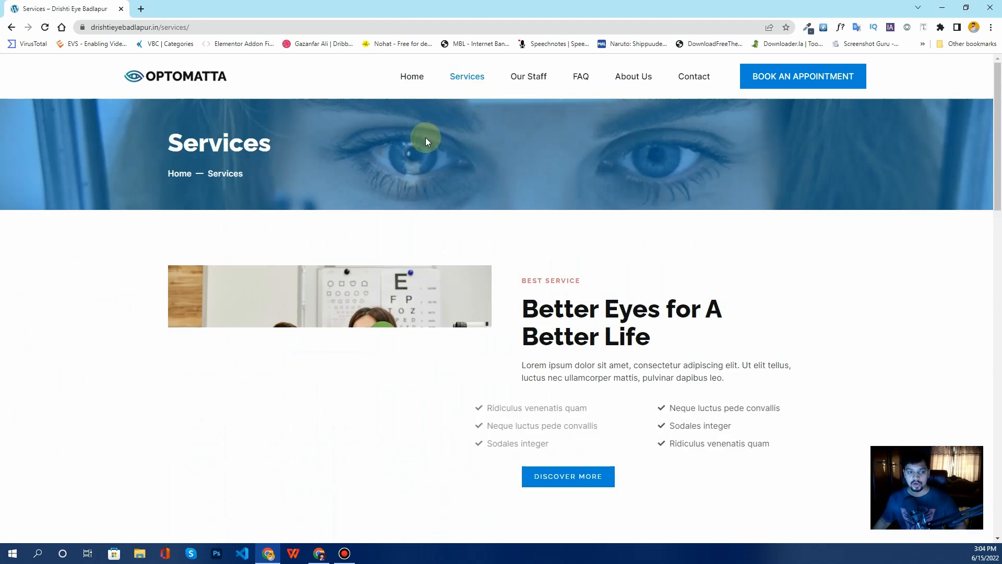
{"action": "scroll", "coordinate": [426, 141], "scroll_direction": "down", "scroll_amount": 9}
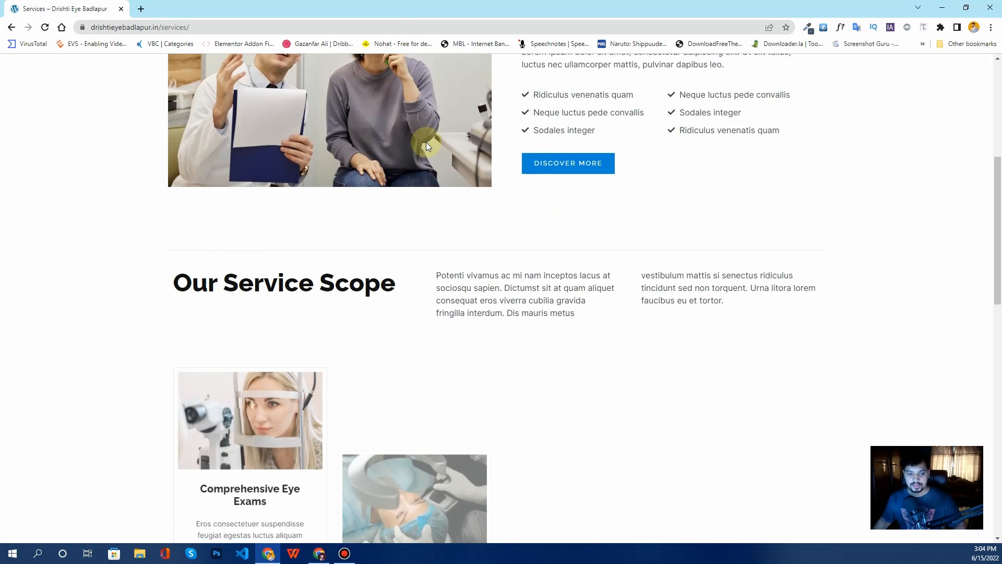
{"action": "scroll", "coordinate": [426, 144], "scroll_direction": "down", "scroll_amount": 4}
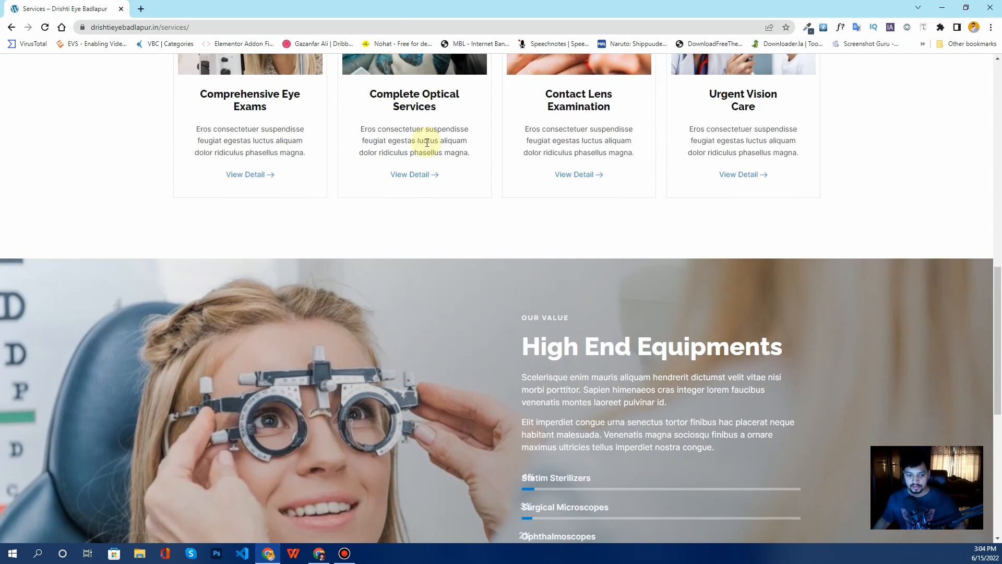
{"action": "scroll", "coordinate": [426, 142], "scroll_direction": "down", "scroll_amount": 4}
Open the Our Staff page and review the team, High End Equipments and testimonials sections
{"action": "left_click", "coordinate": [523, 109]}
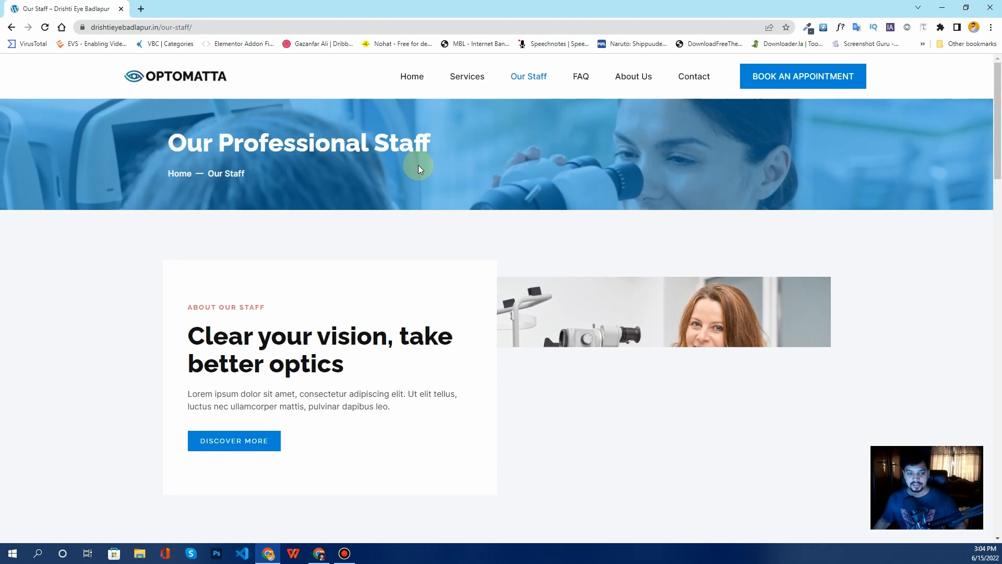
{"action": "scroll", "coordinate": [417, 166], "scroll_direction": "down", "scroll_amount": 1}
{"action": "scroll", "coordinate": [418, 165], "scroll_direction": "down", "scroll_amount": 12}
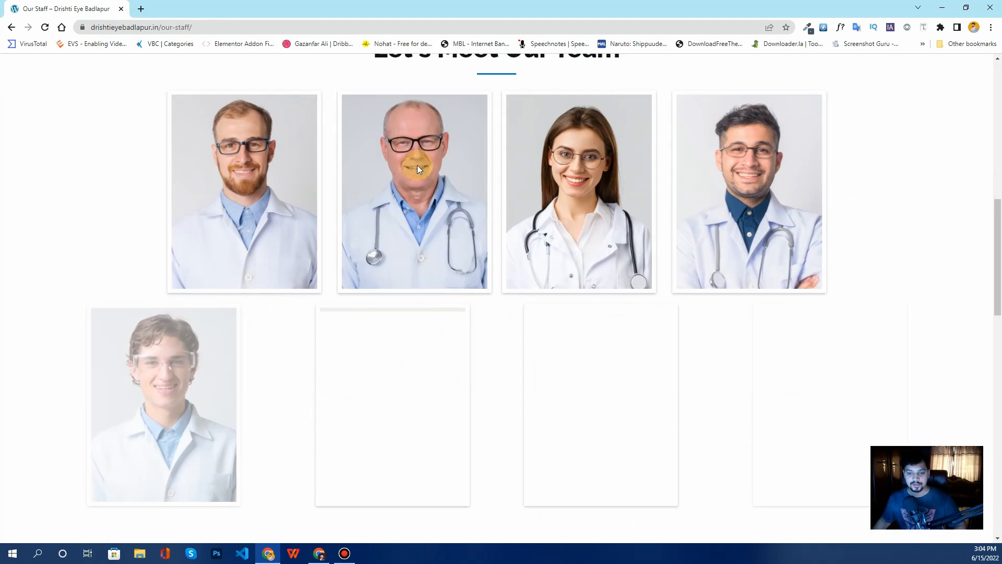
{"action": "scroll", "coordinate": [418, 165], "scroll_direction": "down", "scroll_amount": 12}
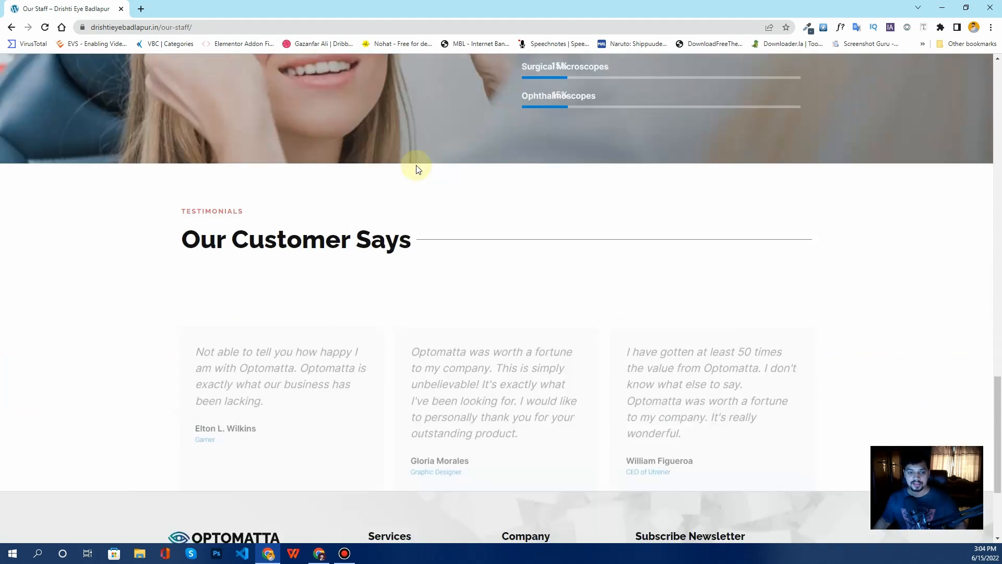
{"action": "scroll", "coordinate": [416, 166], "scroll_direction": "up", "scroll_amount": 12}
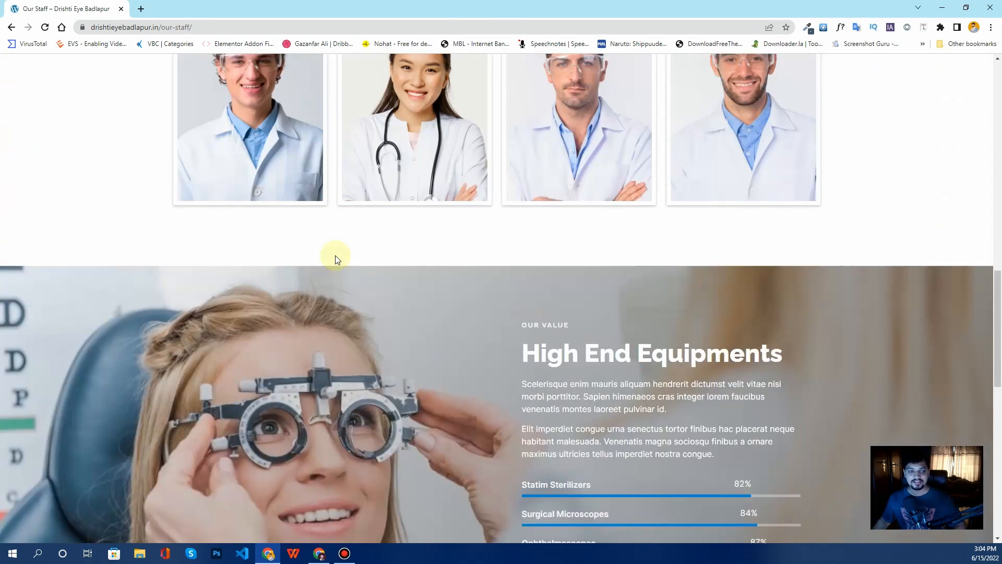
{"action": "scroll", "coordinate": [336, 259], "scroll_direction": "up", "scroll_amount": 10}
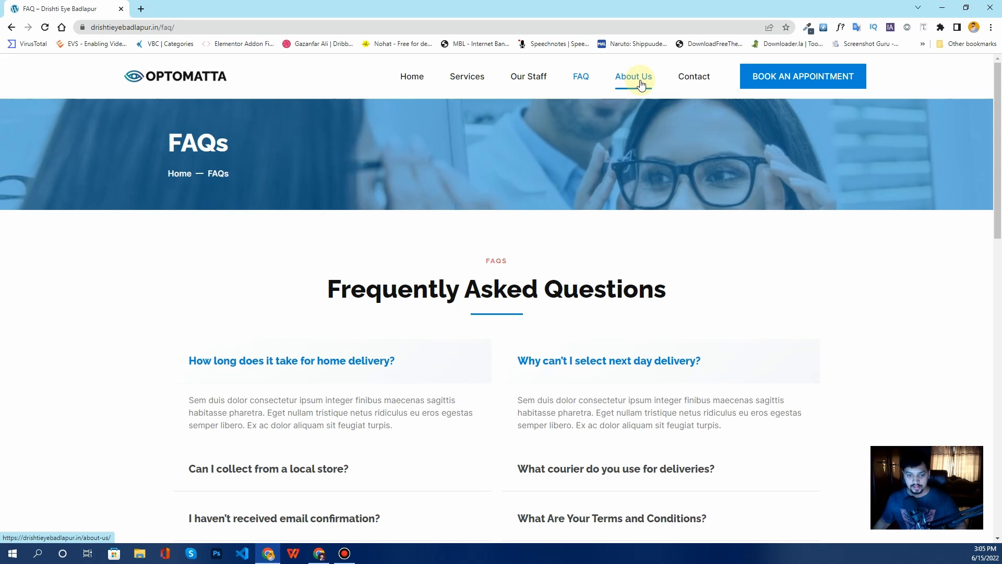
View the About Us page and examine the Contact page's query form, map and footer
{"action": "left_click", "coordinate": [641, 82]}
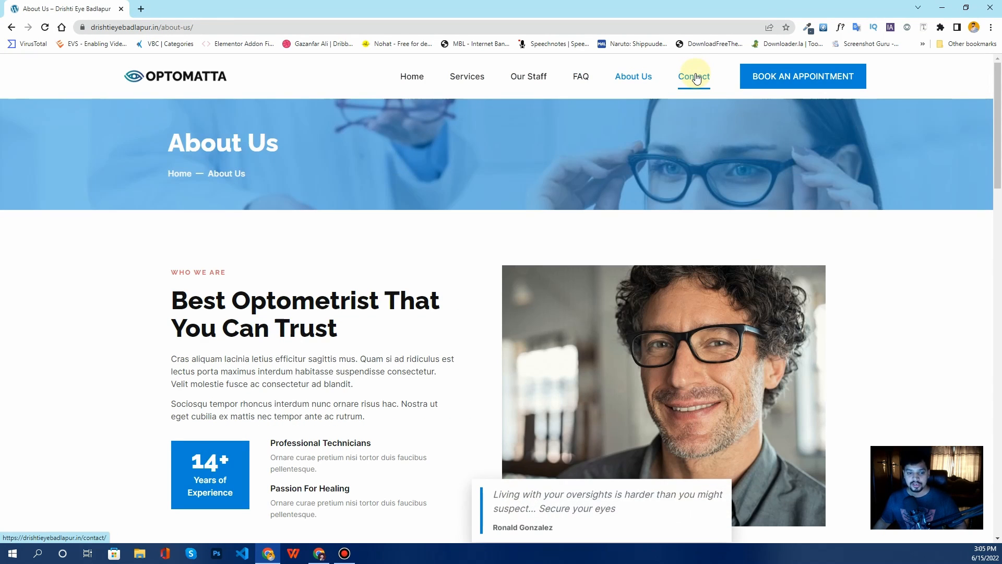
{"action": "left_click", "coordinate": [696, 77]}
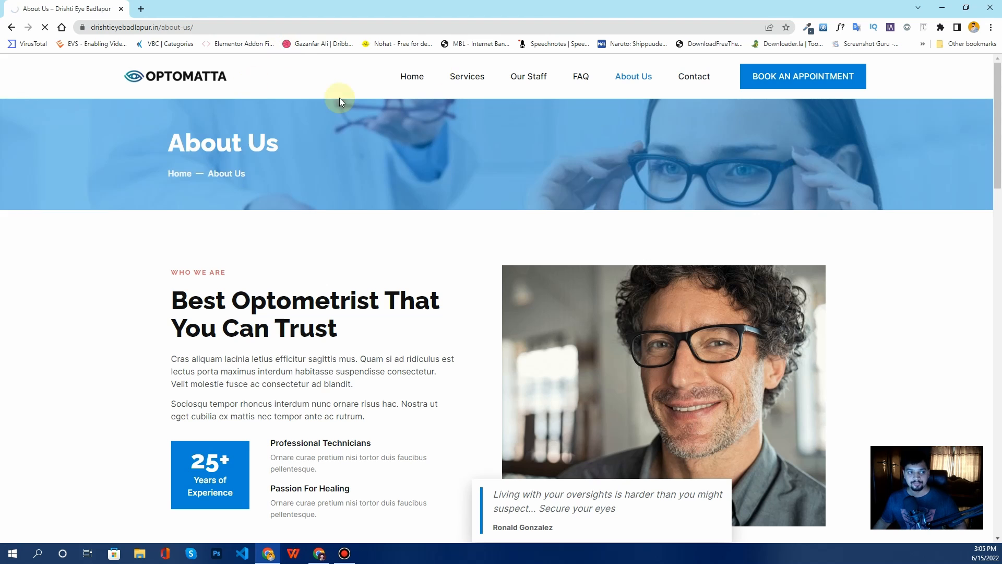
{"action": "scroll", "coordinate": [312, 201], "scroll_direction": "down", "scroll_amount": 5}
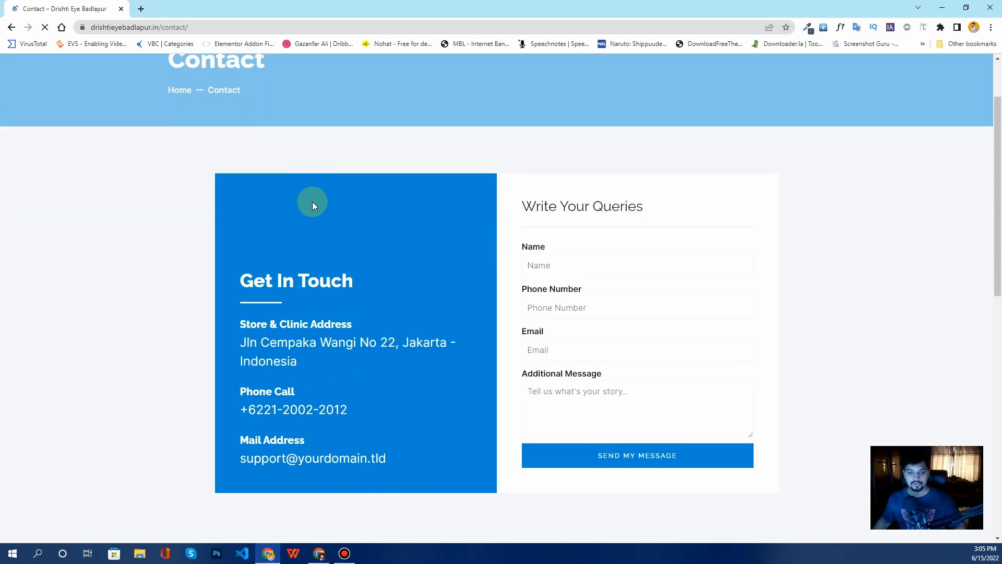
{"action": "scroll", "coordinate": [312, 202], "scroll_direction": "down", "scroll_amount": 2}
{"action": "scroll", "coordinate": [312, 202], "scroll_direction": "up", "scroll_amount": 6}
{"action": "scroll", "coordinate": [313, 205], "scroll_direction": "down", "scroll_amount": 3}
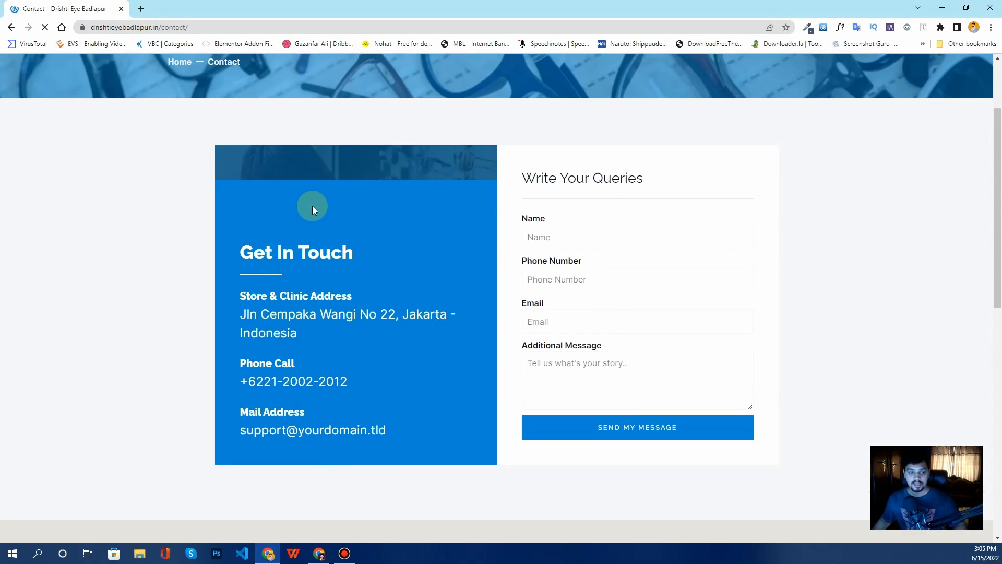
{"action": "scroll", "coordinate": [298, 208], "scroll_direction": "down", "scroll_amount": 6}
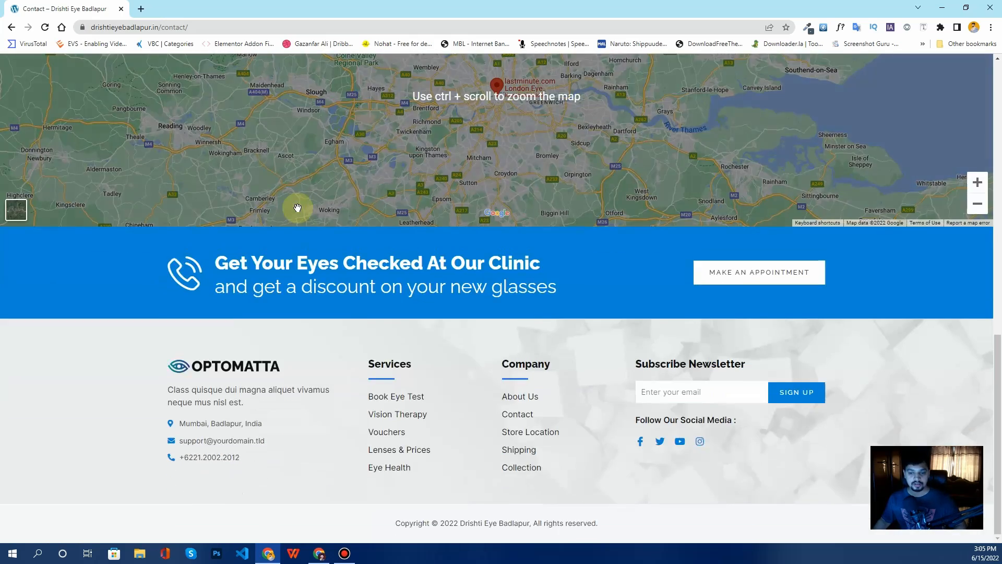
{"action": "scroll", "coordinate": [298, 208], "scroll_direction": "up", "scroll_amount": 9}
{"action": "scroll", "coordinate": [493, 222], "scroll_direction": "up", "scroll_amount": 3}
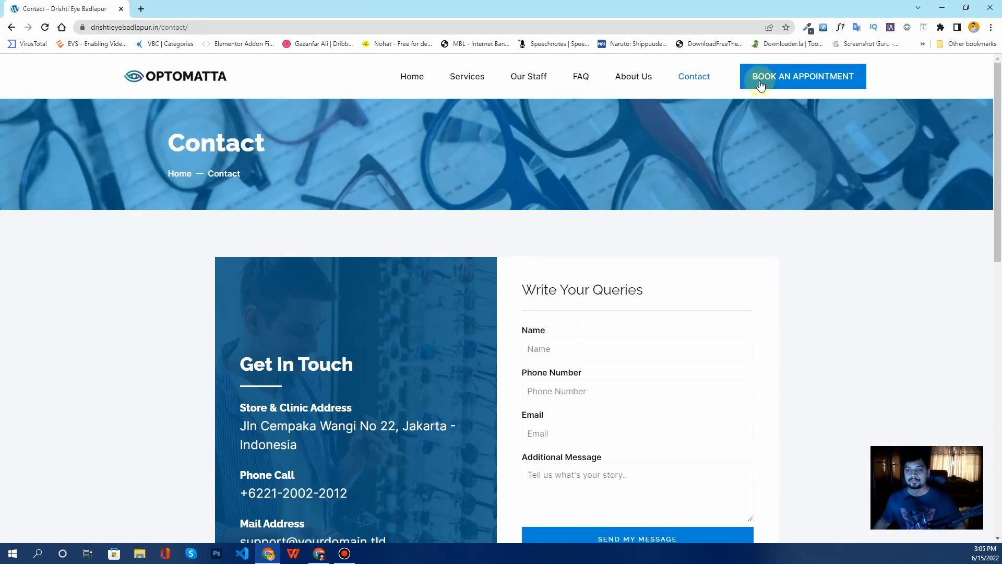
Return to the Home page and examine all its sections from the hero banner down to the footer
{"action": "left_click", "coordinate": [410, 73]}
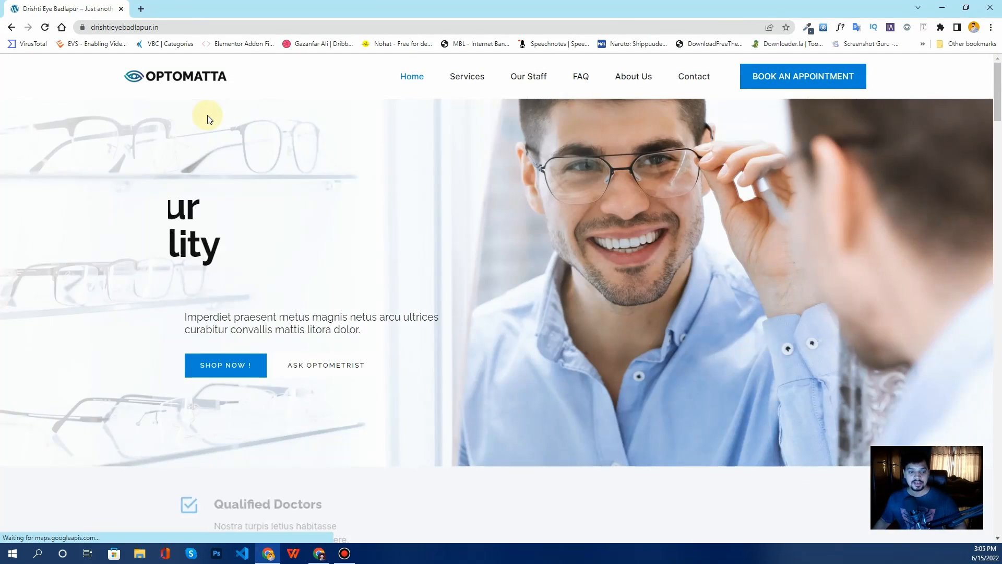
{"action": "scroll", "coordinate": [268, 157], "scroll_direction": "down", "scroll_amount": 12}
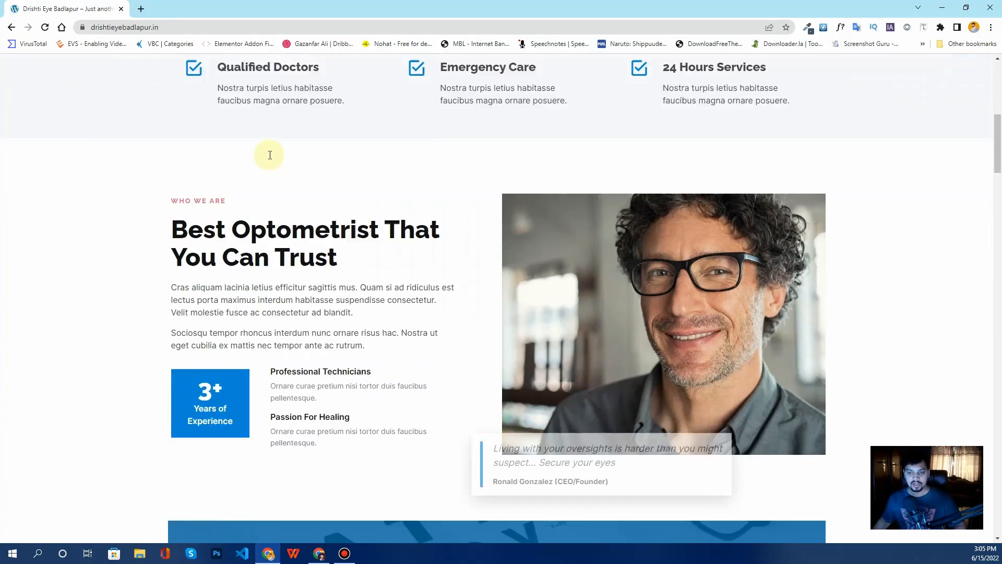
{"action": "scroll", "coordinate": [269, 157], "scroll_direction": "down", "scroll_amount": 15}
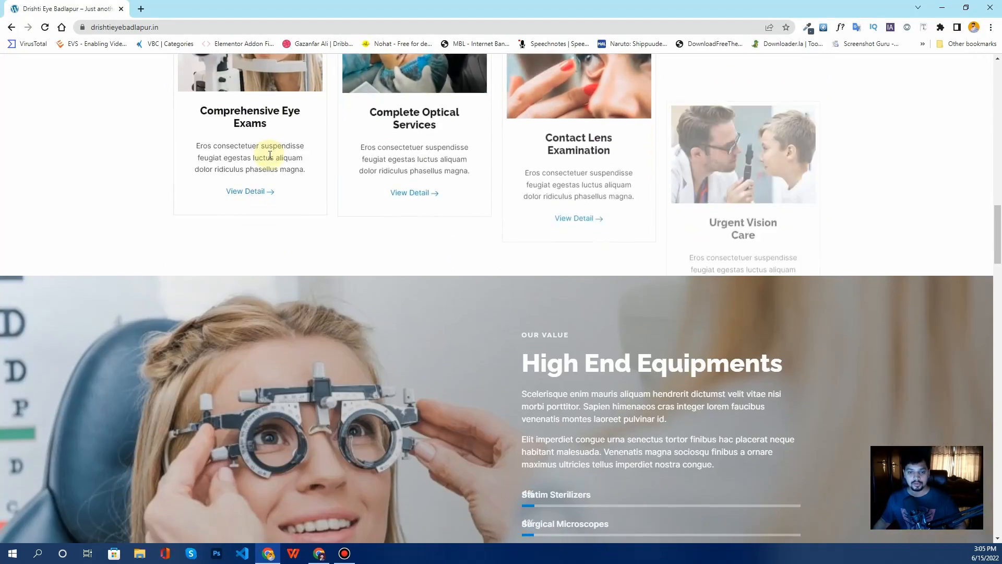
{"action": "scroll", "coordinate": [268, 154], "scroll_direction": "down", "scroll_amount": 12}
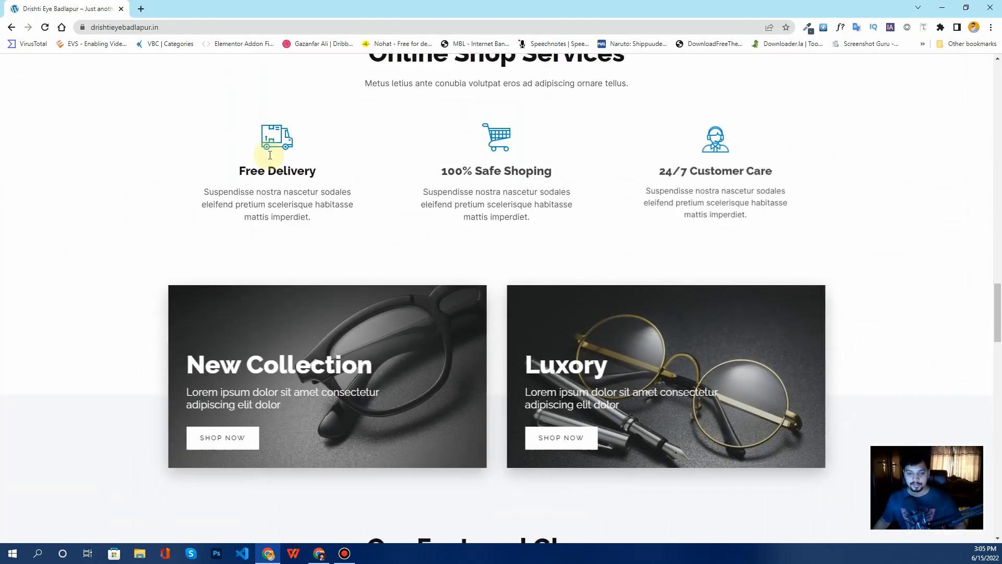
{"action": "scroll", "coordinate": [268, 154], "scroll_direction": "down", "scroll_amount": 13}
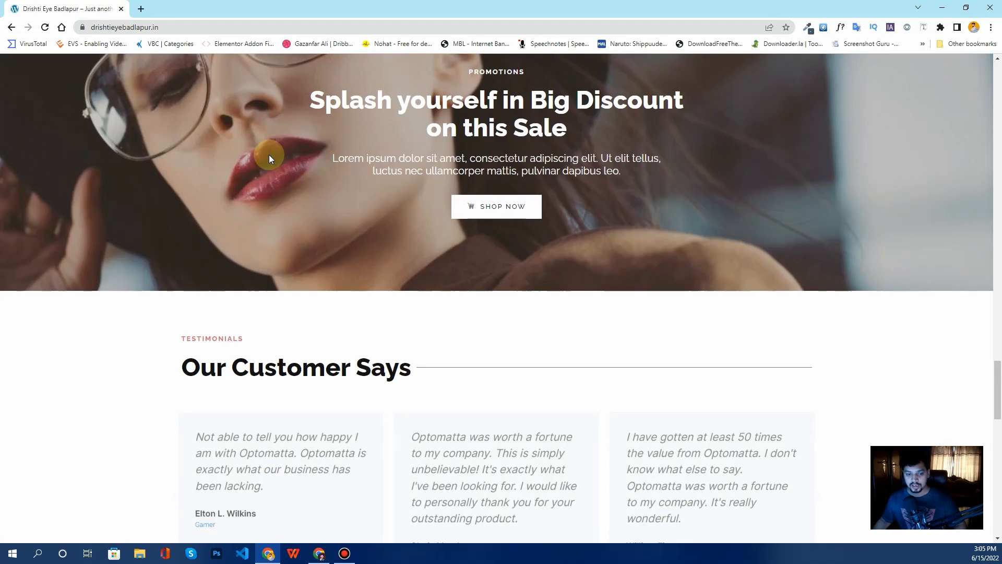
{"action": "scroll", "coordinate": [270, 155], "scroll_direction": "down", "scroll_amount": 8}
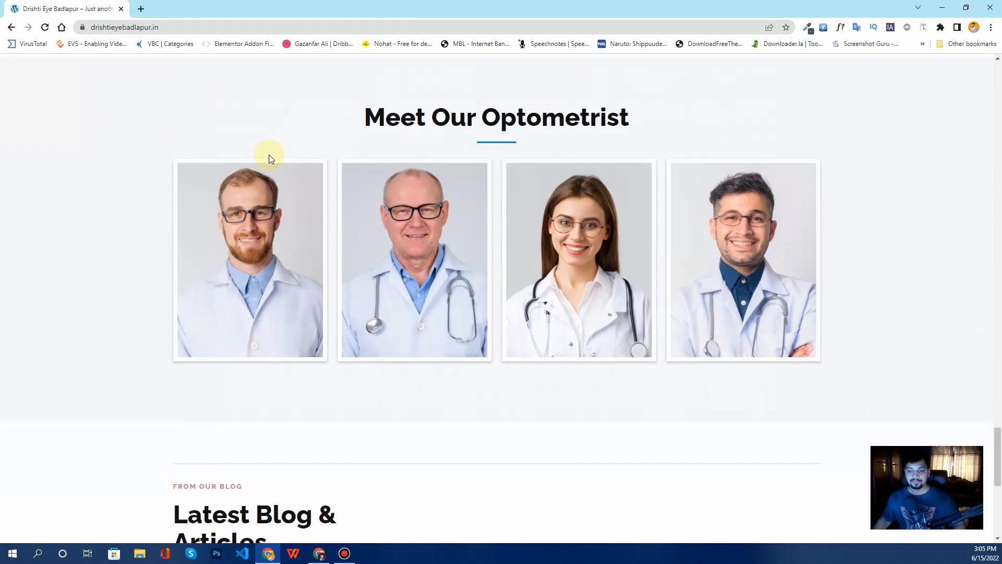
{"action": "scroll", "coordinate": [269, 157], "scroll_direction": "down", "scroll_amount": 6}
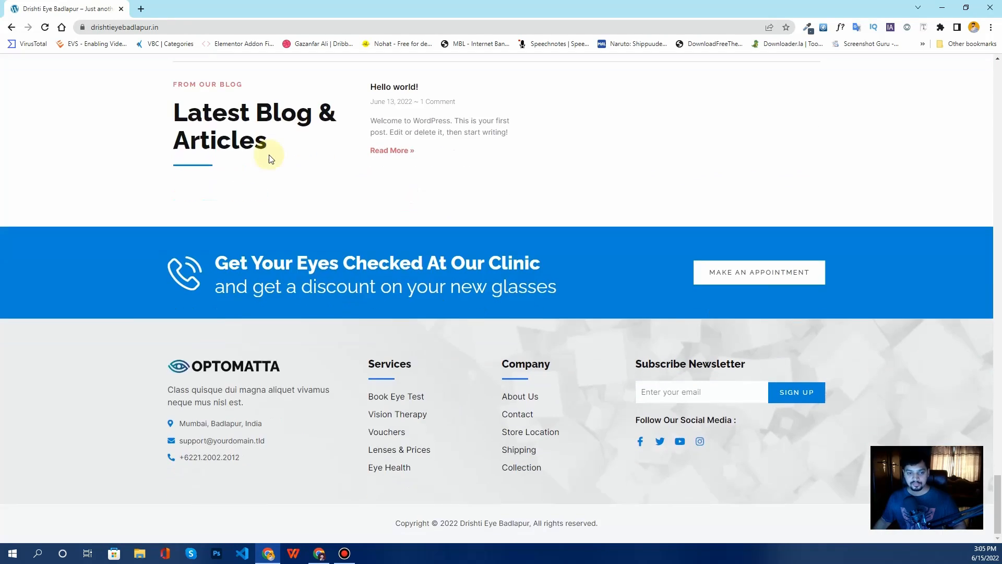
{"action": "scroll", "coordinate": [269, 154], "scroll_direction": "up", "scroll_amount": 5}
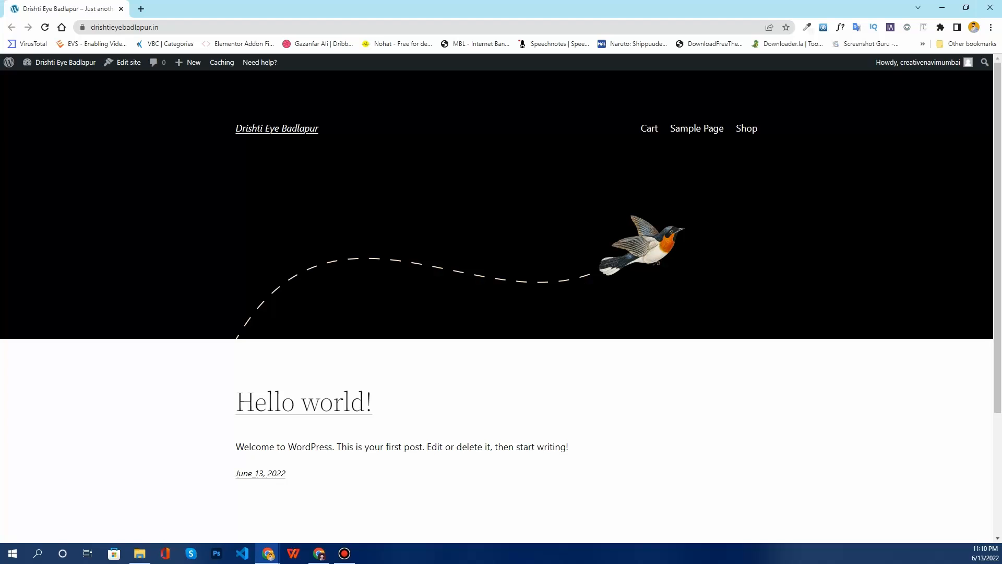
Open the WordPress.org theme catalogue from the site's theme management page in the WordPress dashboard
{"action": "mouse_move", "coordinate": [59, 67]}
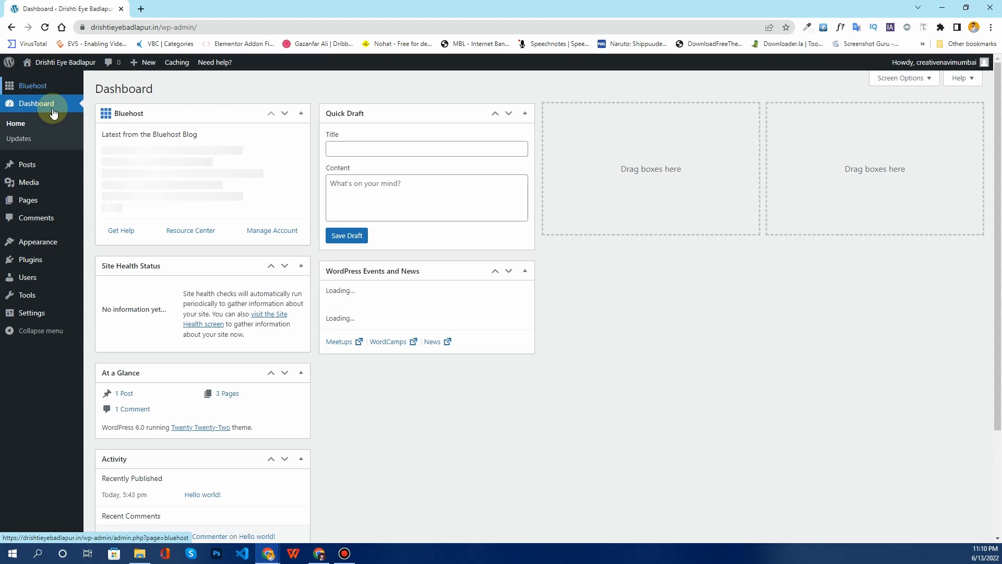
{"action": "mouse_move", "coordinate": [38, 243]}
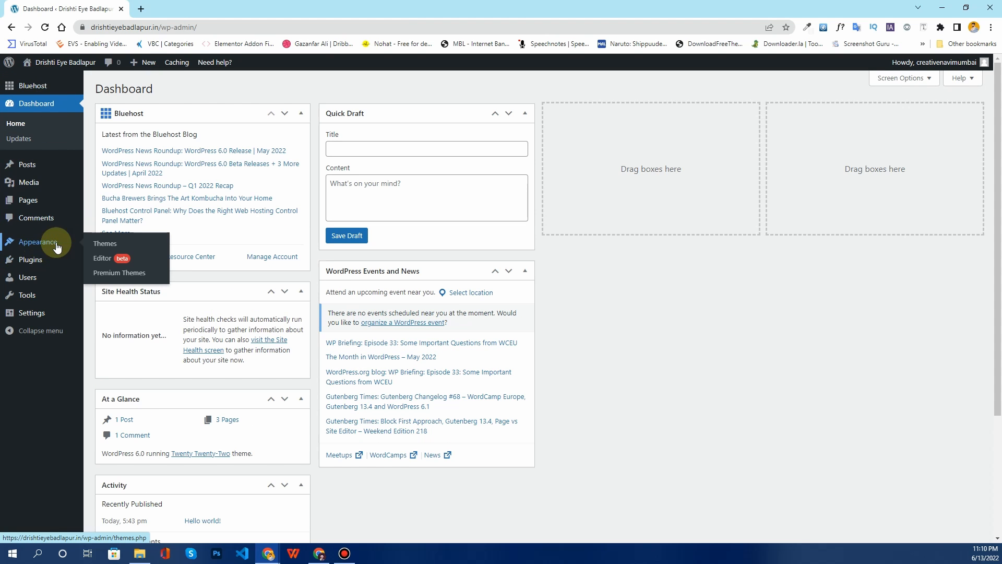
{"action": "left_click", "coordinate": [104, 245]}
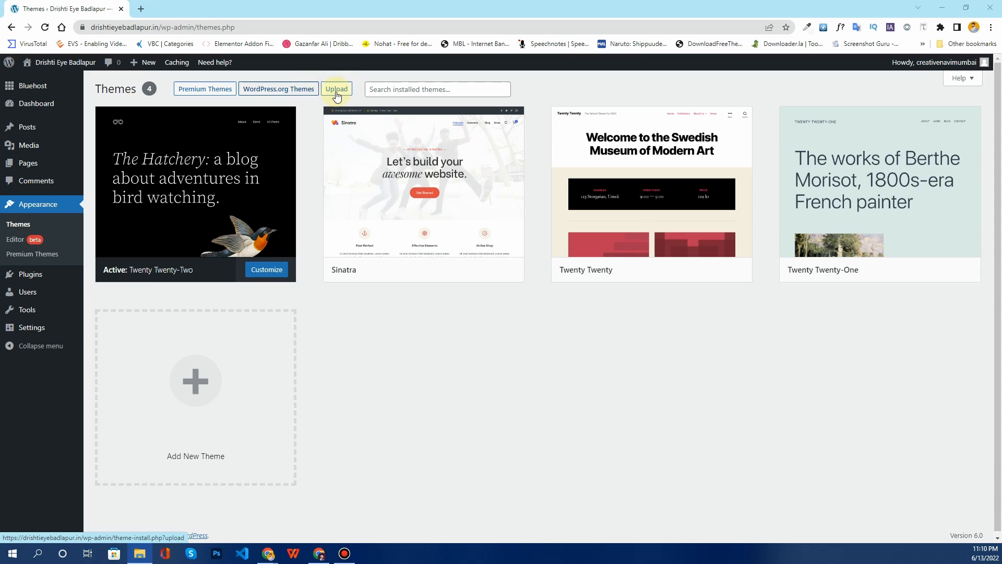
{"action": "left_click", "coordinate": [263, 93]}
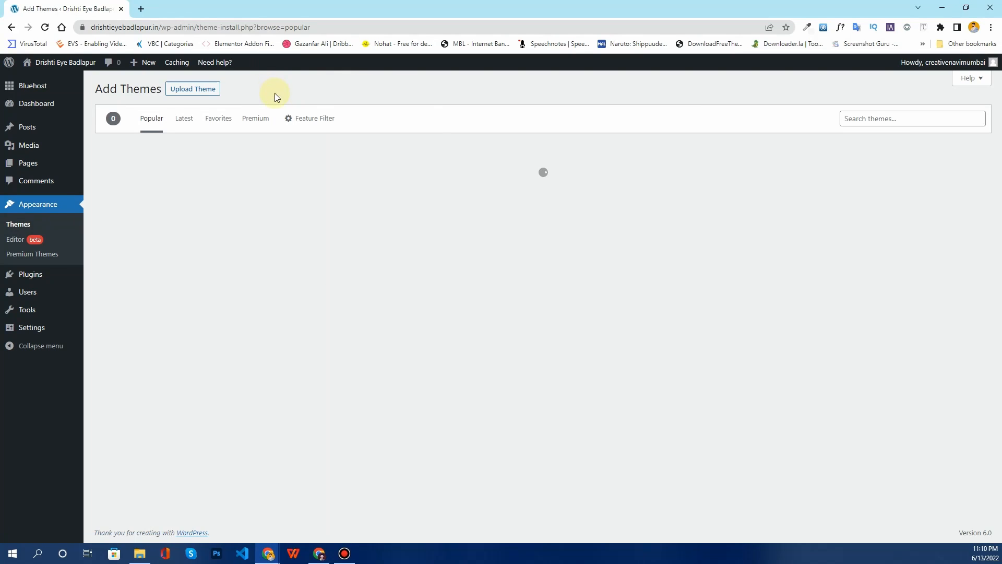
Search the themes for "Hello elementor", and install and activate the Hello Elementor theme
{"action": "left_click", "coordinate": [903, 122]}
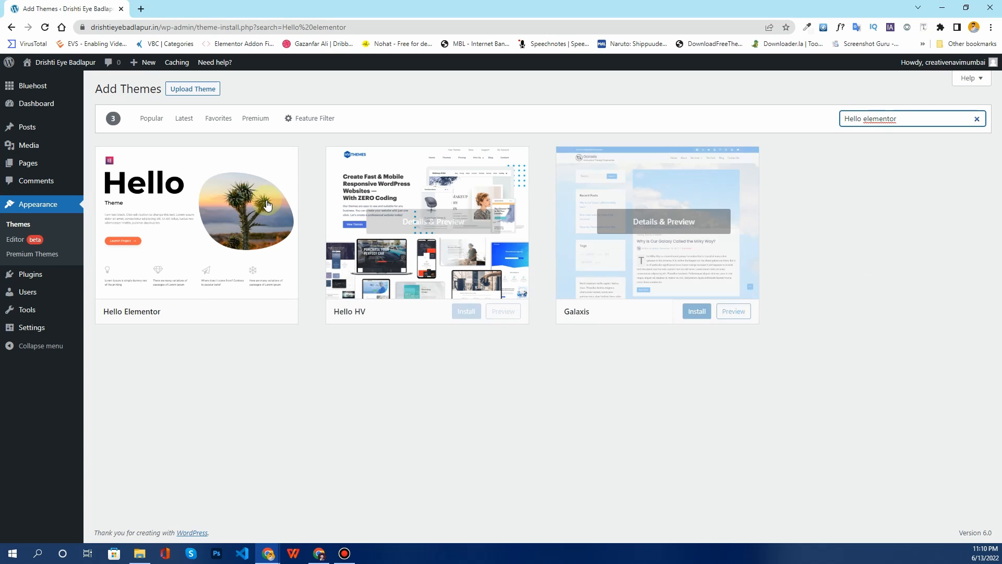
{"action": "left_click", "coordinate": [238, 315]}
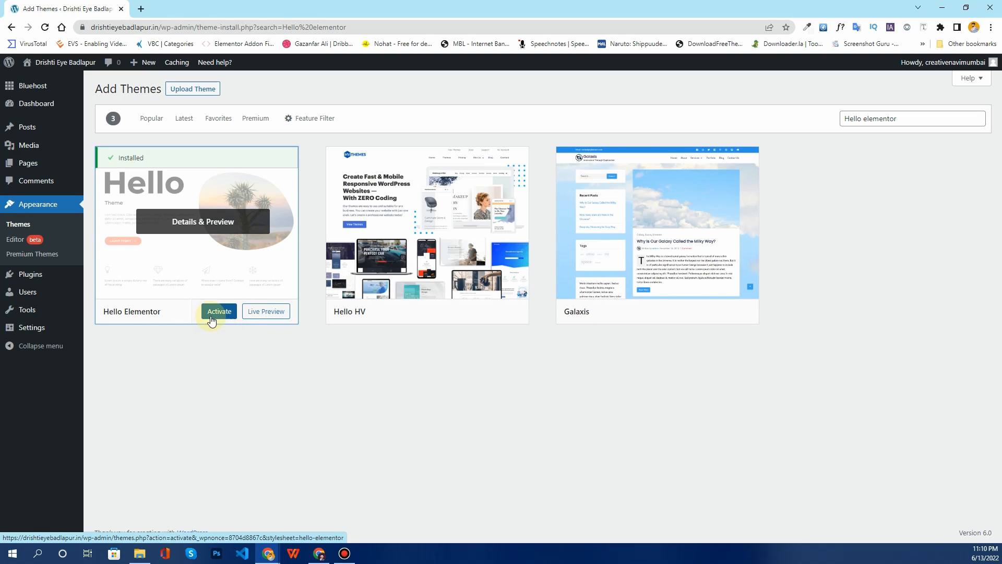
{"action": "left_click", "coordinate": [211, 321]}
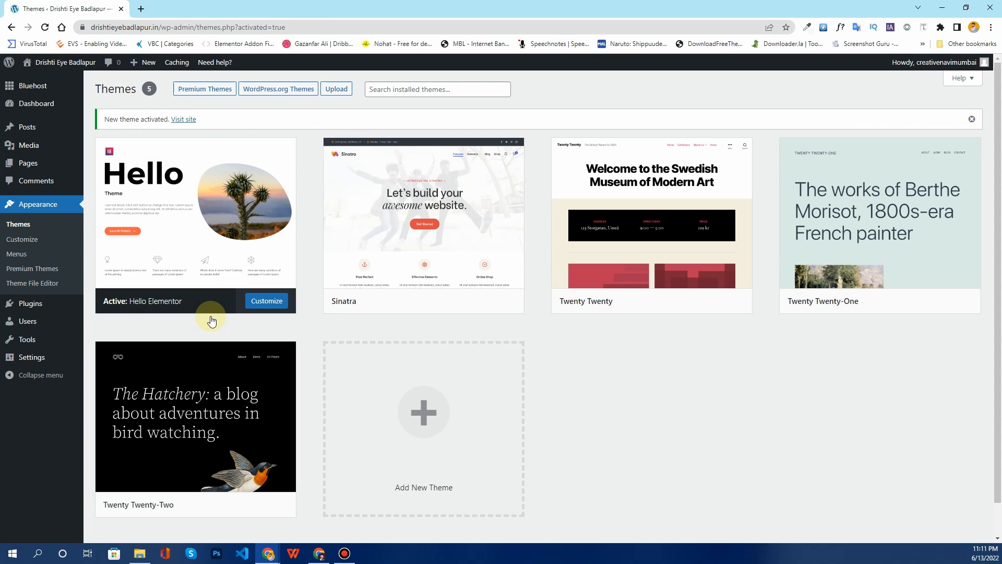
Search the WordPress plugin catalogue for "envato elements" and install the Envato Elements – Photos & Elementor Templates plugin
{"action": "mouse_move", "coordinate": [30, 310]}
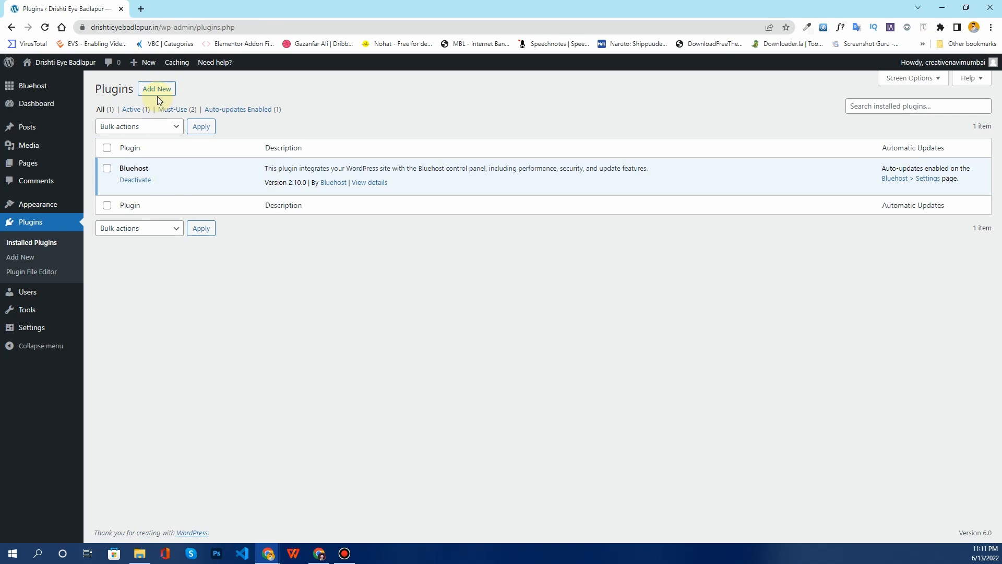
{"action": "left_click", "coordinate": [163, 94]}
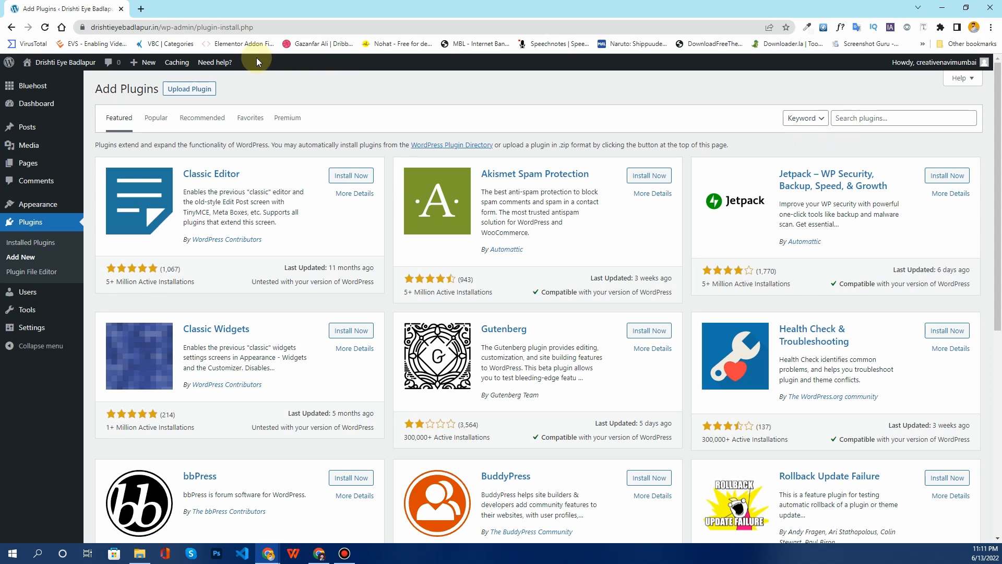
{"action": "left_click", "coordinate": [863, 113]}
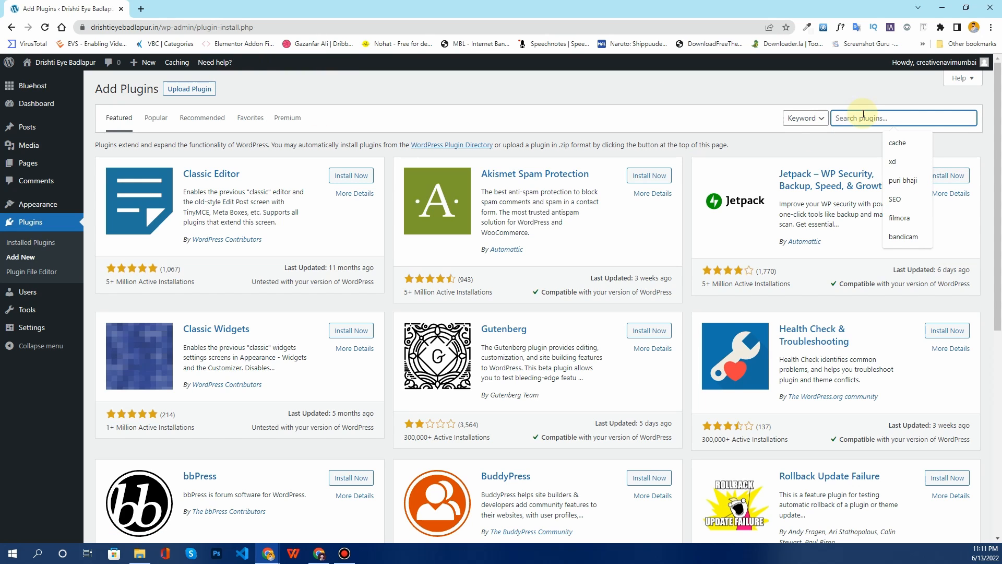
{"action": "type", "text": "envato elements"}
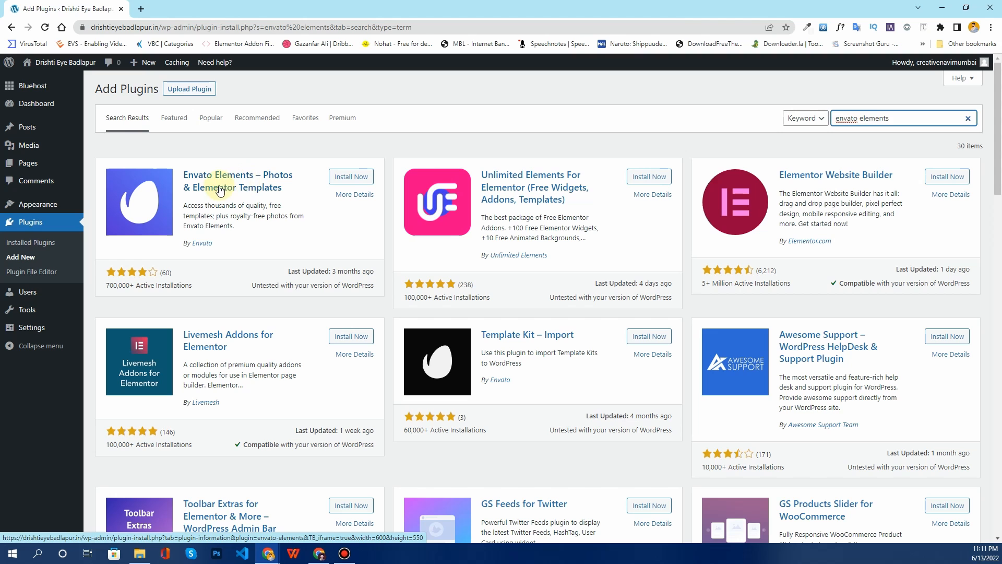
{"action": "left_click", "coordinate": [349, 177]}
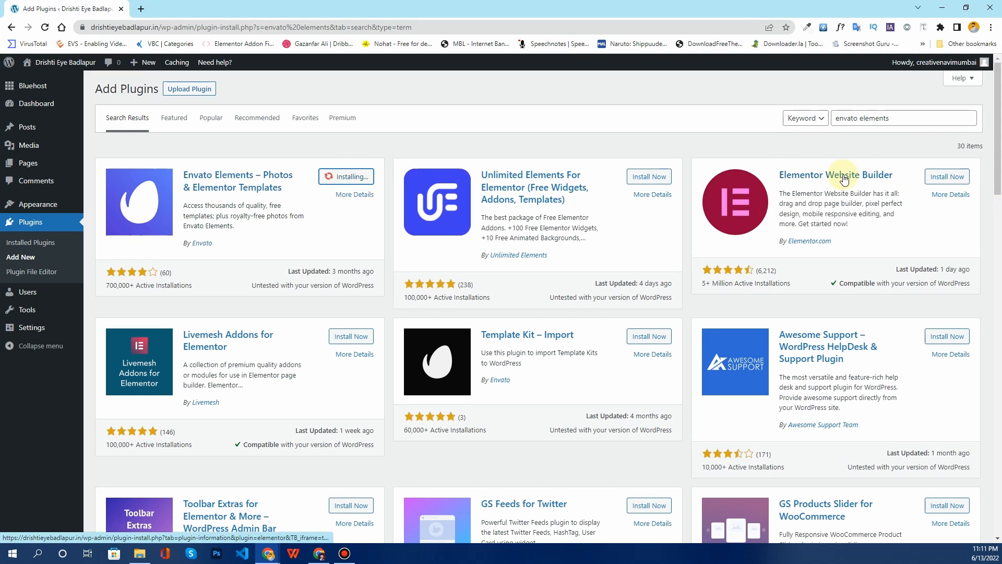
Install and activate the Elementor Website Builder plugin from the same search results
{"action": "left_click", "coordinate": [948, 177]}
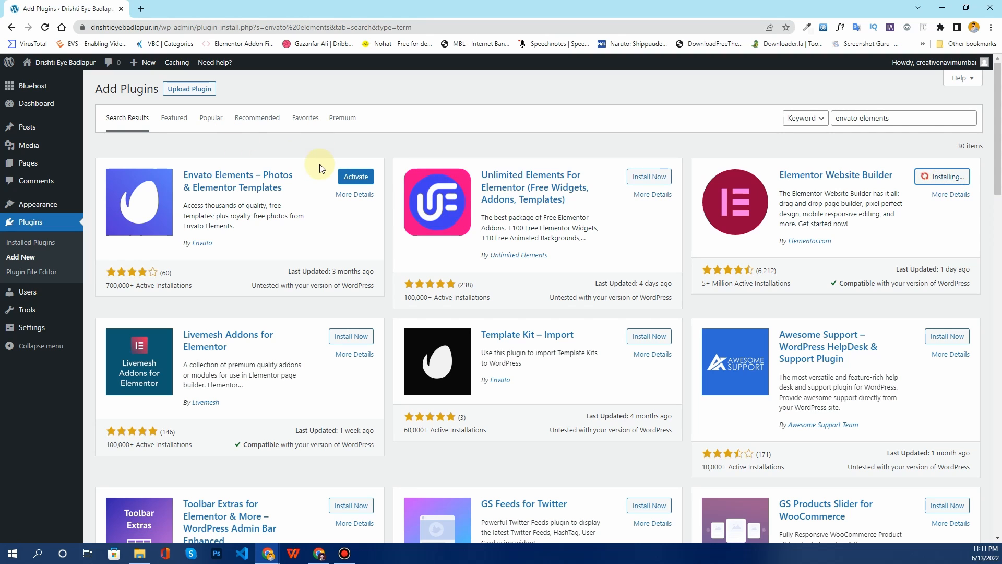
{"action": "left_click", "coordinate": [948, 177]}
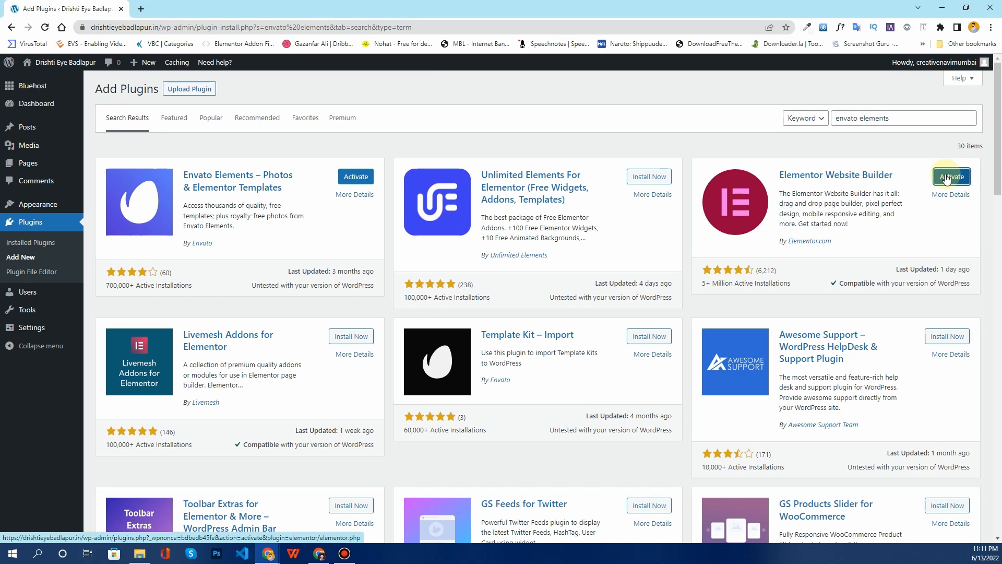
{"action": "left_click", "coordinate": [947, 178]}
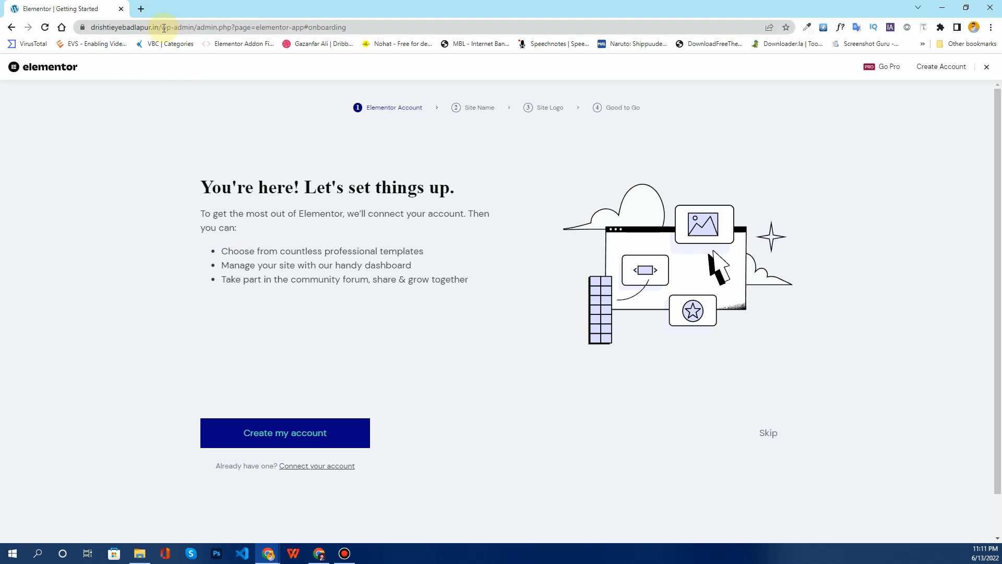
Leave the Elementor account setup by shortening the page address to the site's /wp-admin/ dashboard
{"action": "left_click_drag", "start_coordinate": [164, 28], "coordinate": [350, 44]}
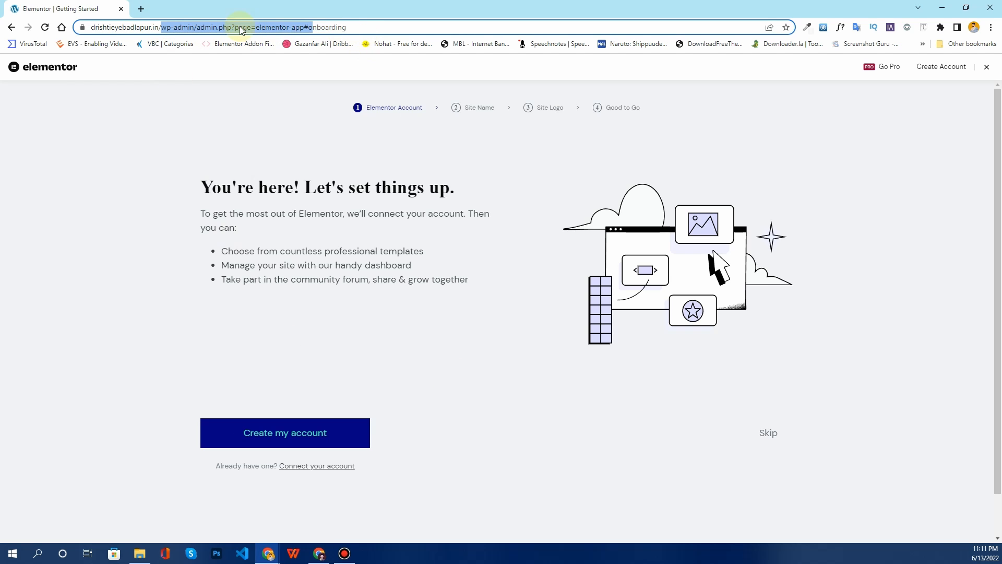
{"action": "left_click", "coordinate": [219, 27]}
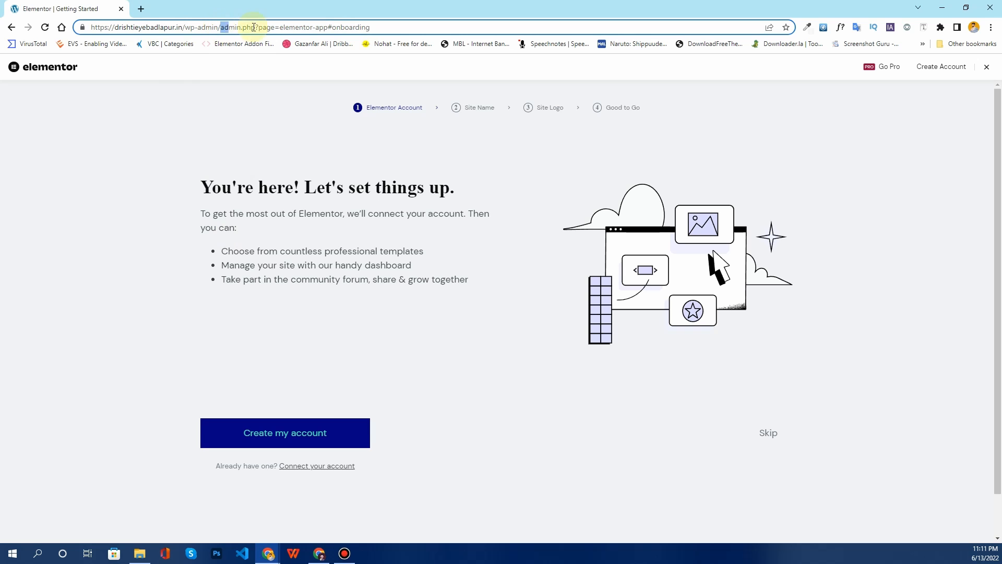
{"action": "left_click_drag", "start_coordinate": [253, 27], "coordinate": [388, 36]}
{"action": "key", "text": "BackSpace"}
{"action": "key", "text": "Return"}
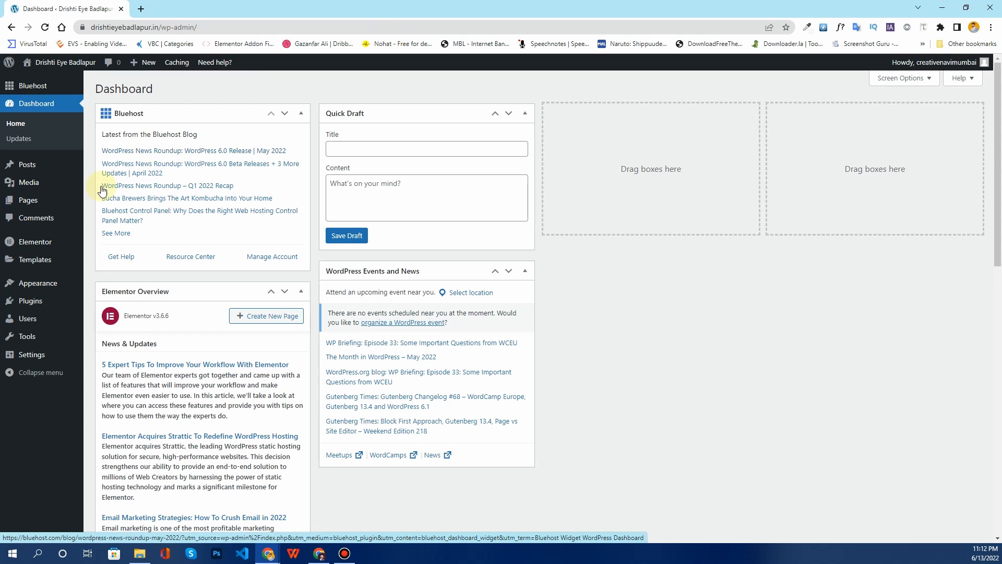
Activate the Envato Elements plugin among the installed plugins and dismiss the activation notice
{"action": "left_click", "coordinate": [41, 306]}
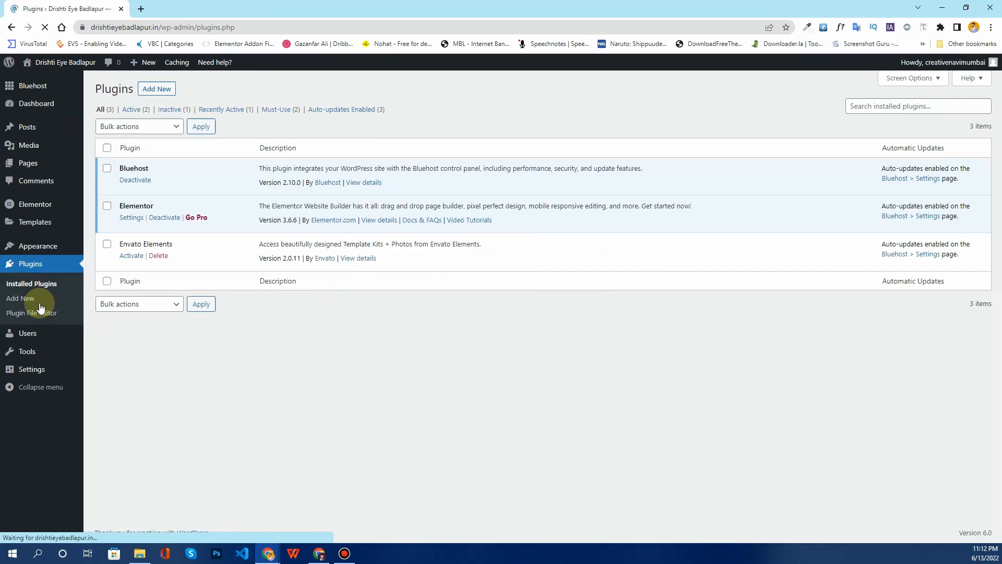
{"action": "left_click", "coordinate": [130, 256]}
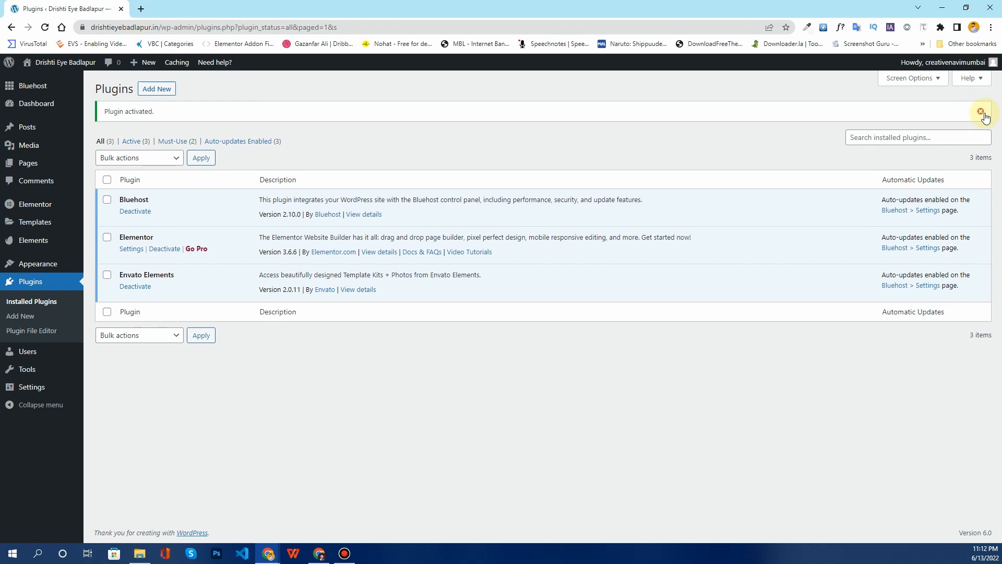
{"action": "left_click", "coordinate": [981, 111]}
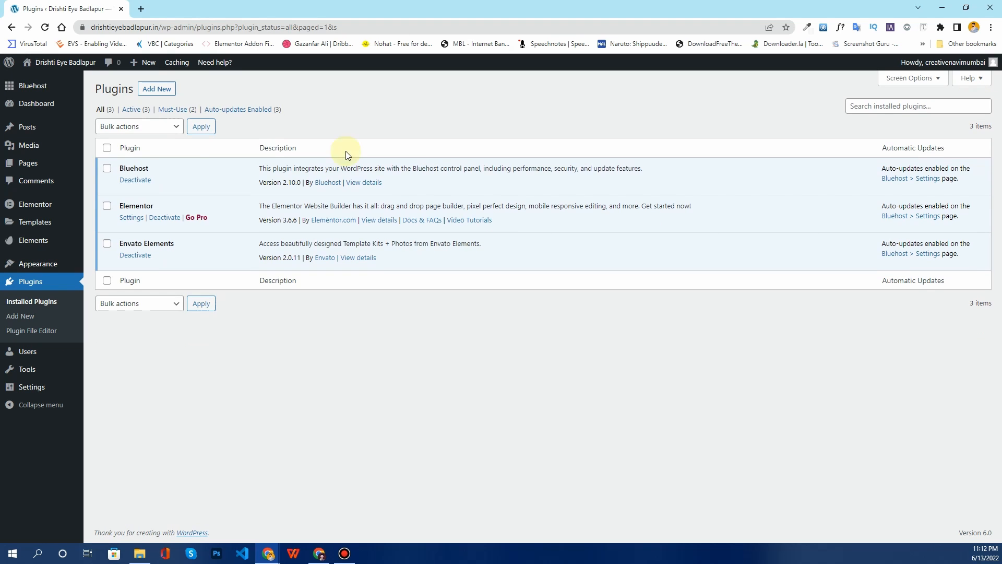
Upload the plugin file elementor-pro-3_7_1.zip, then install and activate Elementor Pro
{"action": "left_click", "coordinate": [154, 88]}
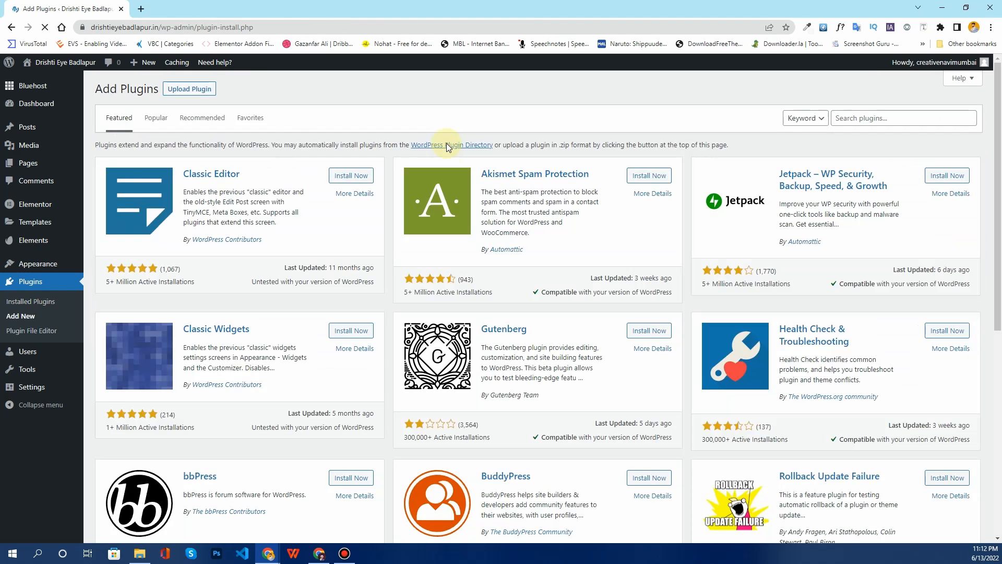
{"action": "left_click", "coordinate": [199, 90]}
{"action": "left_click", "coordinate": [454, 184]}
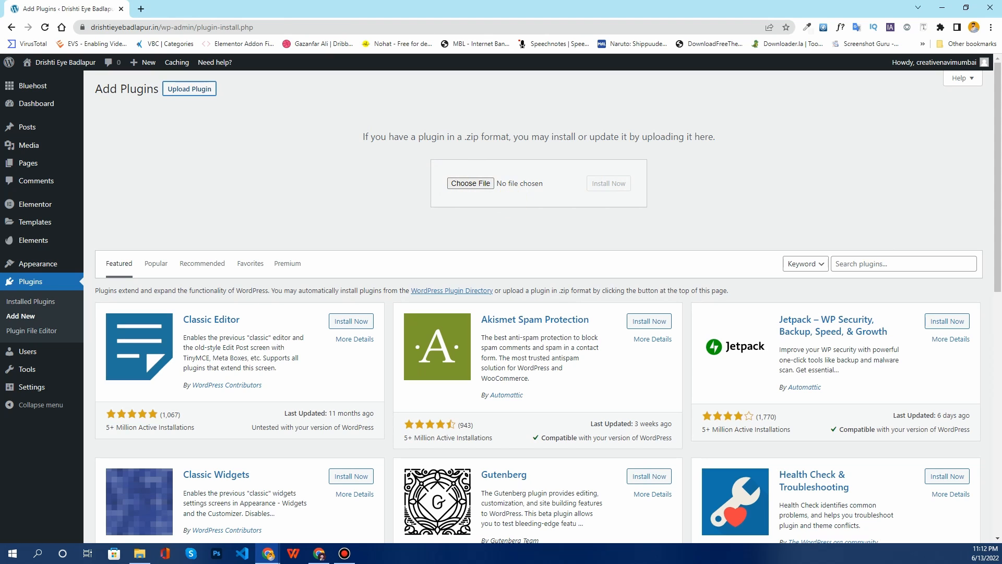
{"action": "left_click_drag", "start_coordinate": [1000, 261], "coordinate": [472, 192]}
{"action": "left_click", "coordinate": [608, 185]}
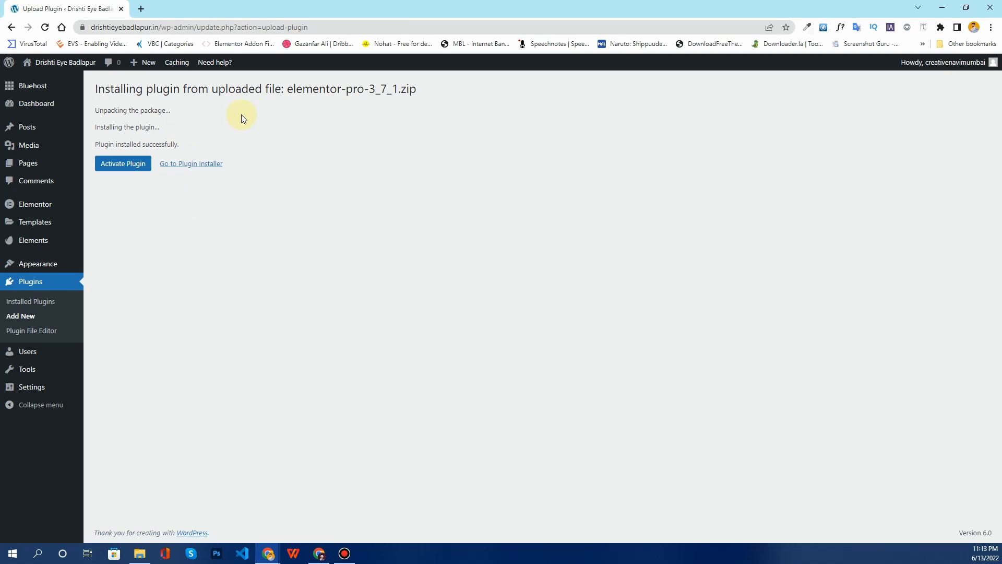
{"action": "left_click", "coordinate": [128, 165]}
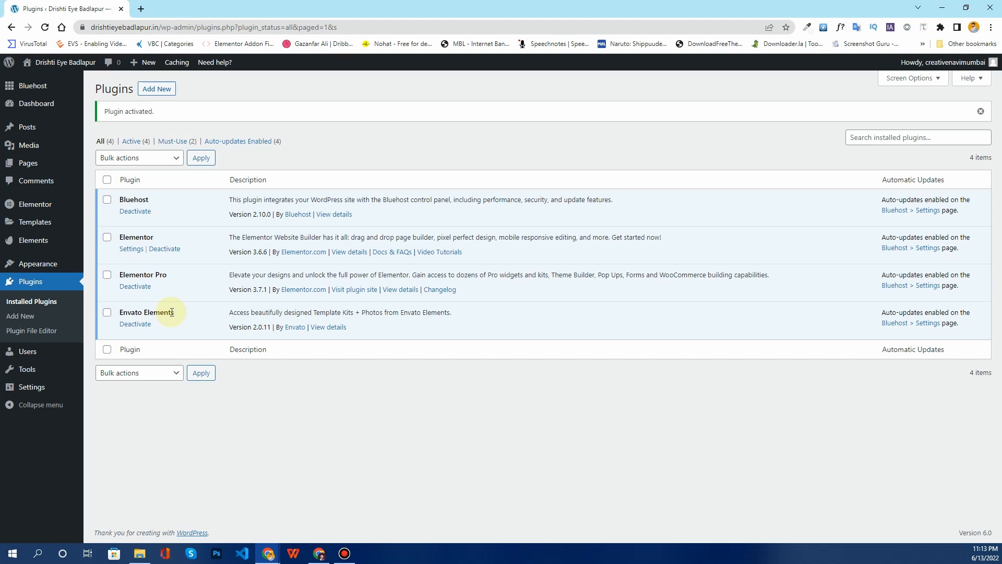
Upload the Optomatta optician template kit ZIP from the Desktop's Drishtieye folder to the Envato Elements installed kits
{"action": "mouse_move", "coordinate": [33, 240]}
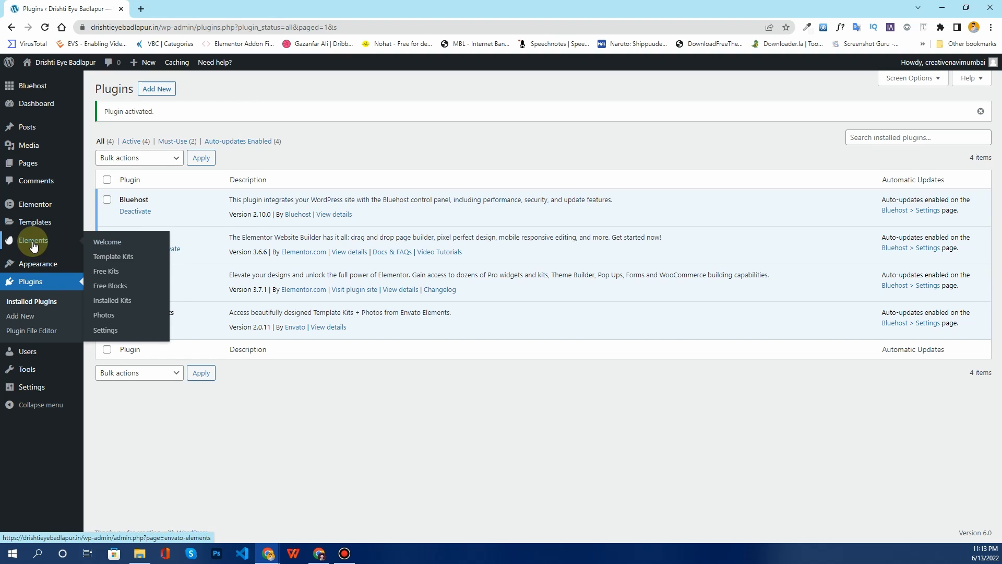
{"action": "left_click", "coordinate": [131, 307]}
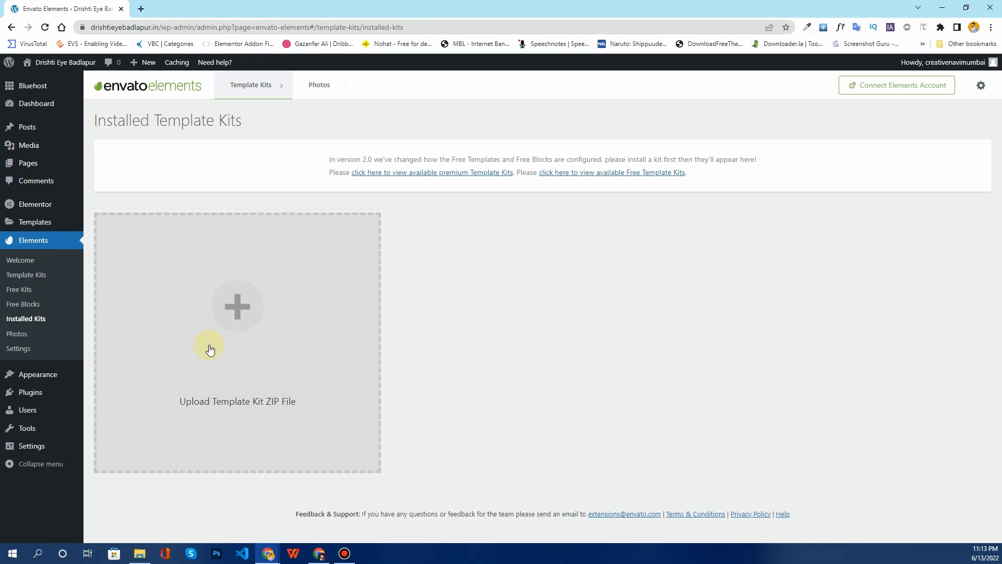
{"action": "left_click", "coordinate": [239, 341]}
{"action": "left_click", "coordinate": [43, 89]}
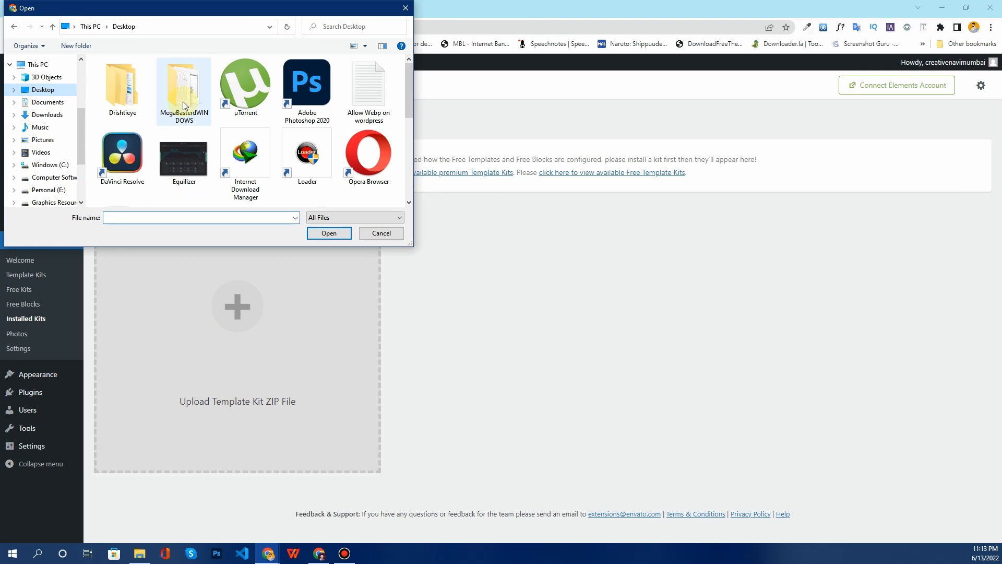
{"action": "double_click", "coordinate": [133, 96]}
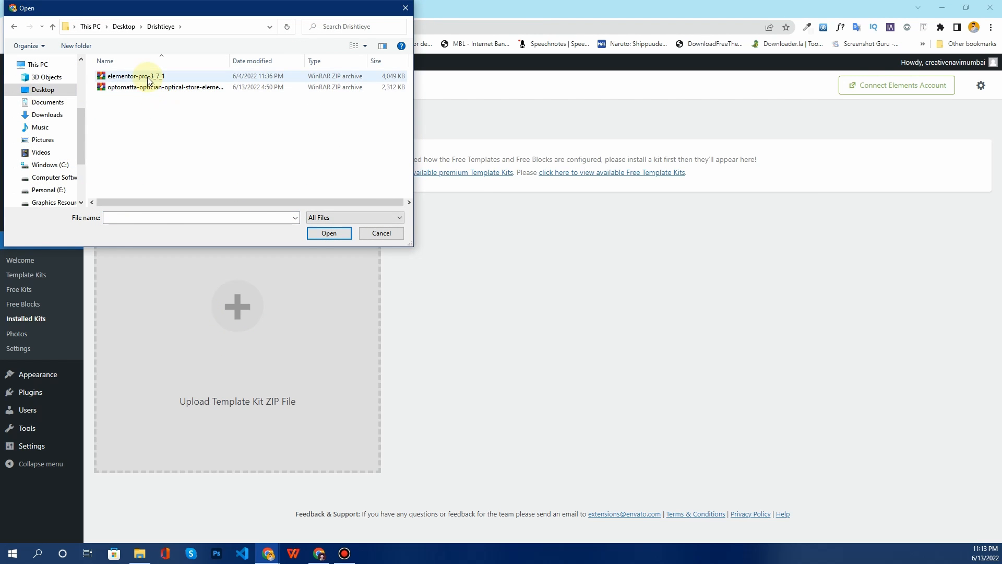
{"action": "left_click", "coordinate": [150, 88]}
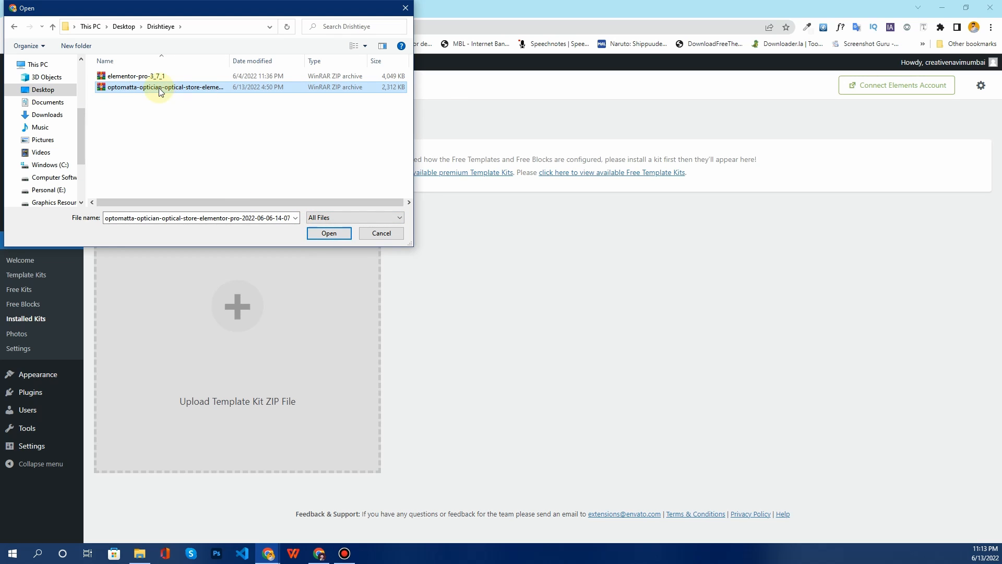
{"action": "left_click", "coordinate": [320, 232]}
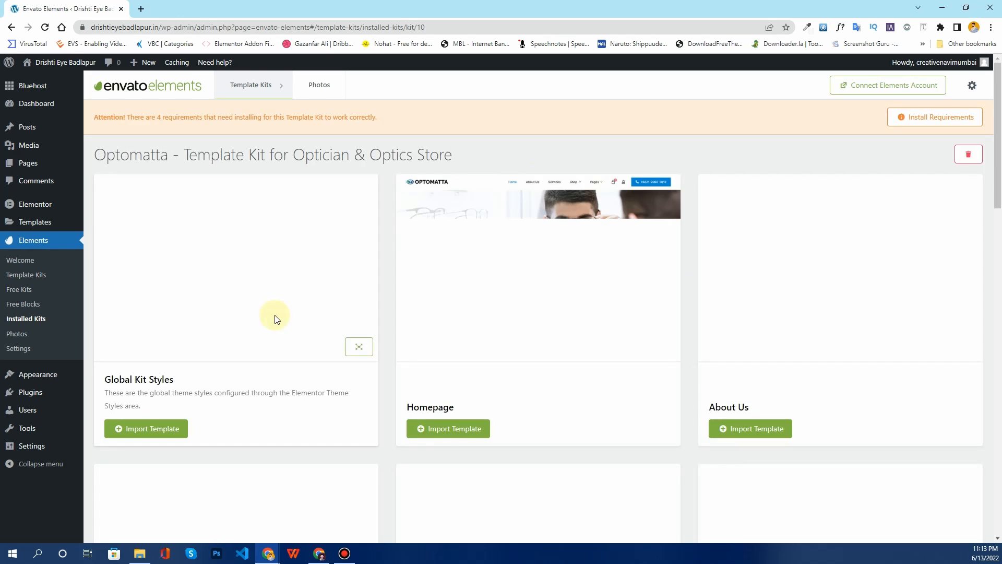
Install all missing Optomatta kit requirements: WooCommerce, ElementsKit Lite, and the Elementor default color and typography scheme settings
{"action": "scroll", "coordinate": [277, 274], "scroll_direction": "down", "scroll_amount": 12}
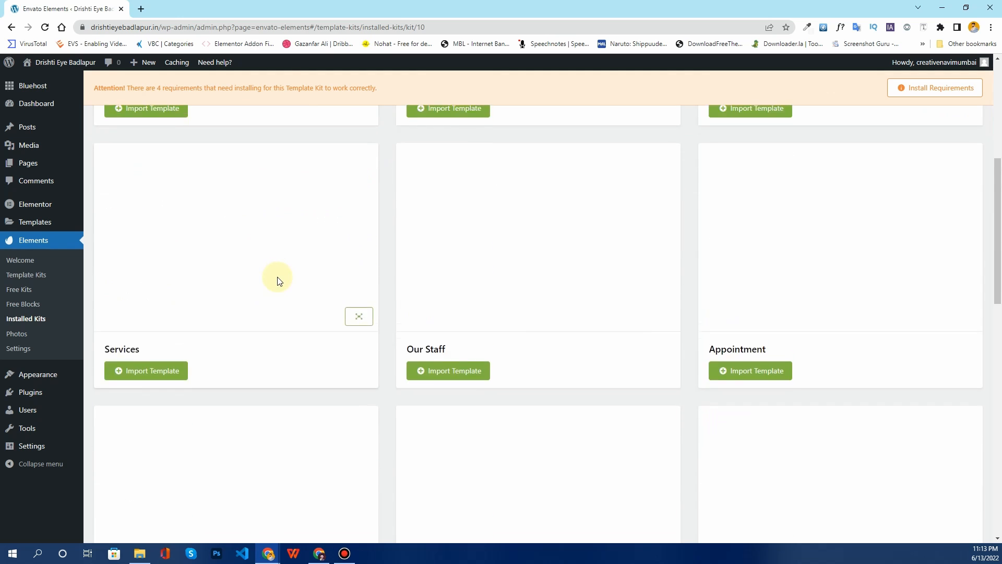
{"action": "scroll", "coordinate": [278, 277], "scroll_direction": "down", "scroll_amount": 5}
{"action": "scroll", "coordinate": [277, 277], "scroll_direction": "up", "scroll_amount": 15}
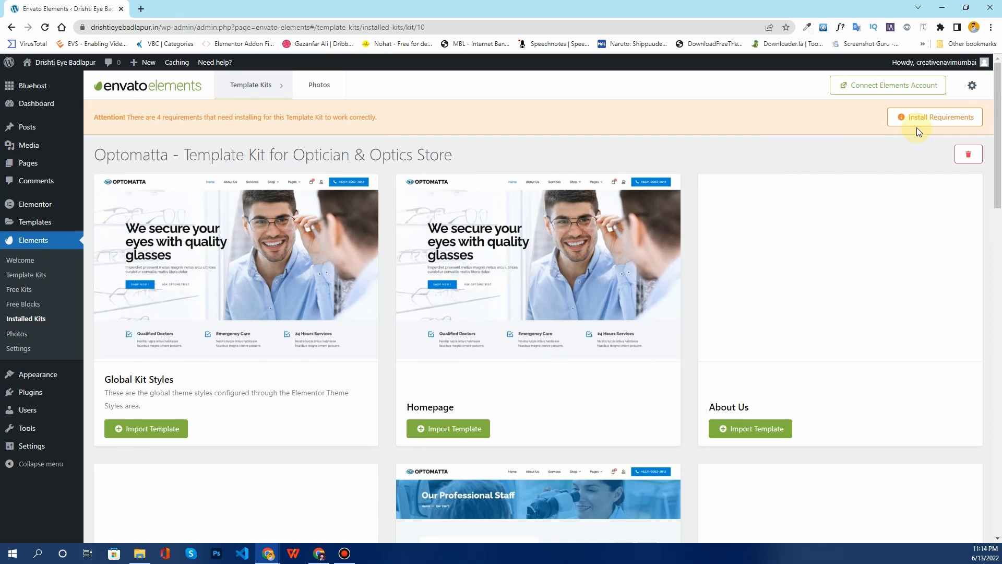
{"action": "left_click_drag", "start_coordinate": [83, 118], "coordinate": [408, 120]}
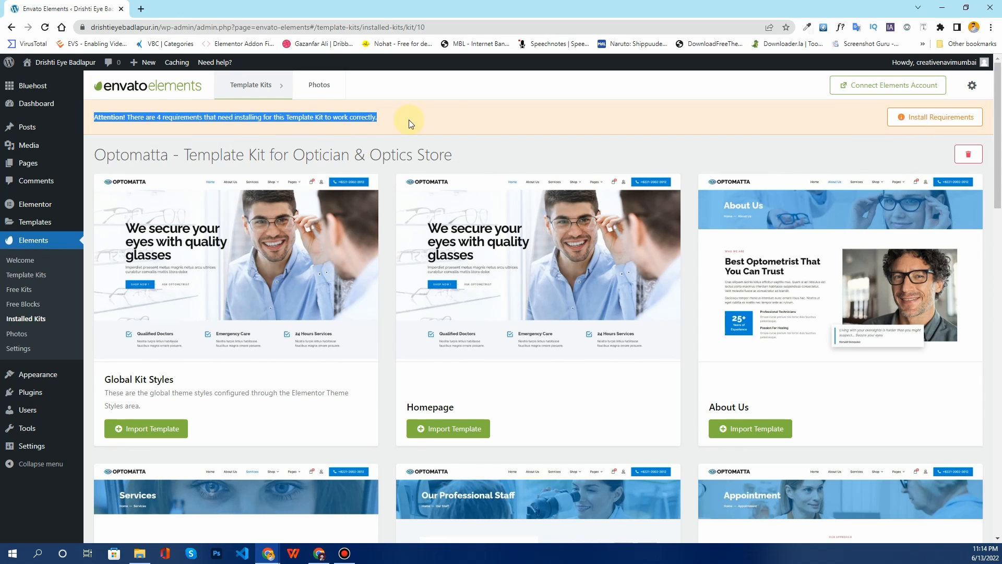
{"action": "left_click", "coordinate": [409, 120]}
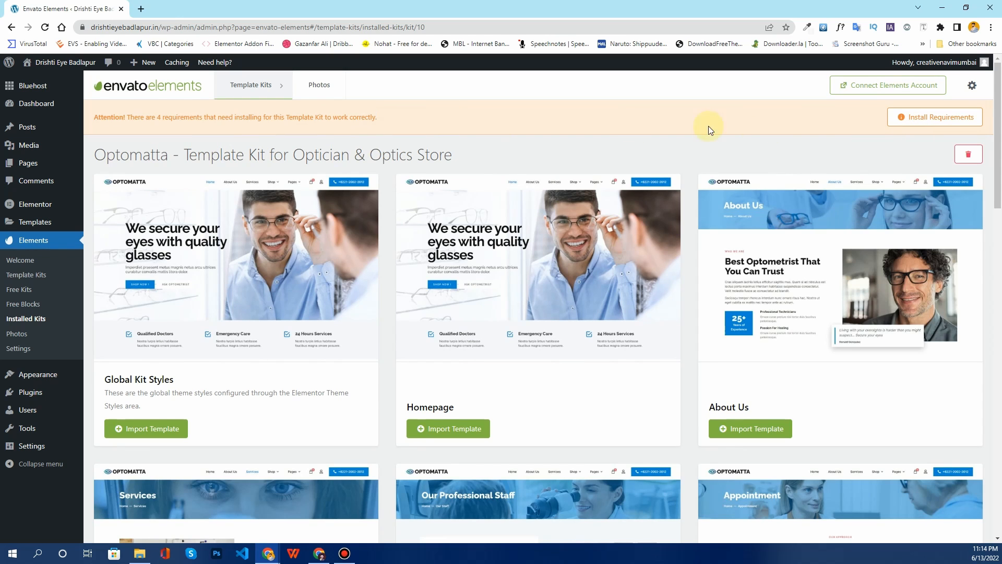
{"action": "left_click", "coordinate": [922, 119]}
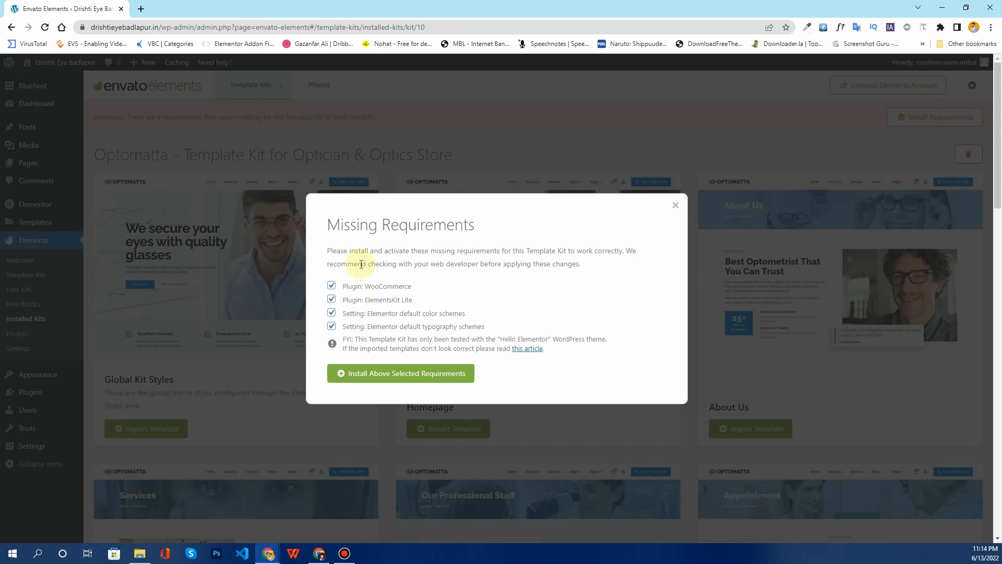
{"action": "left_click", "coordinate": [427, 383]}
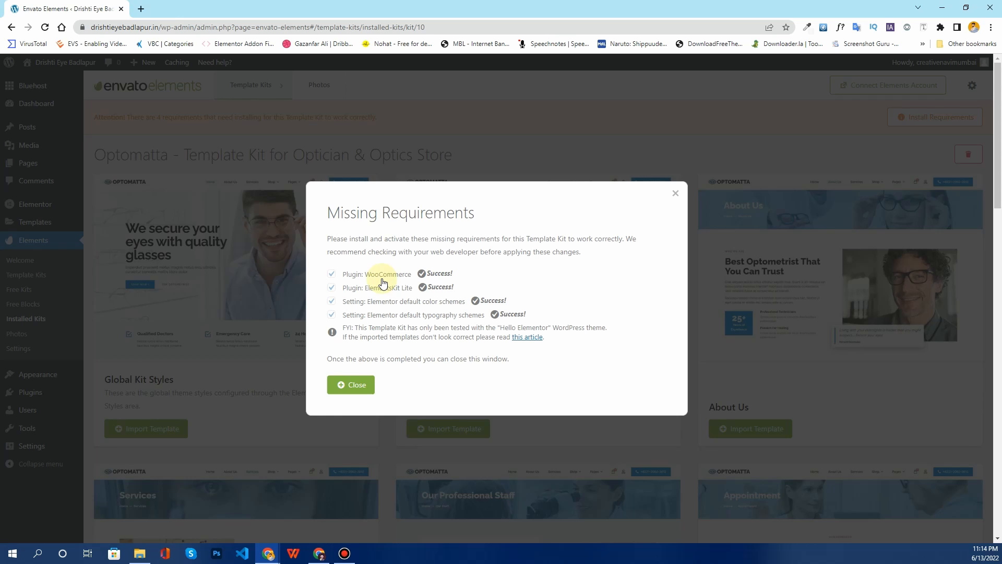
{"action": "left_click", "coordinate": [362, 391]}
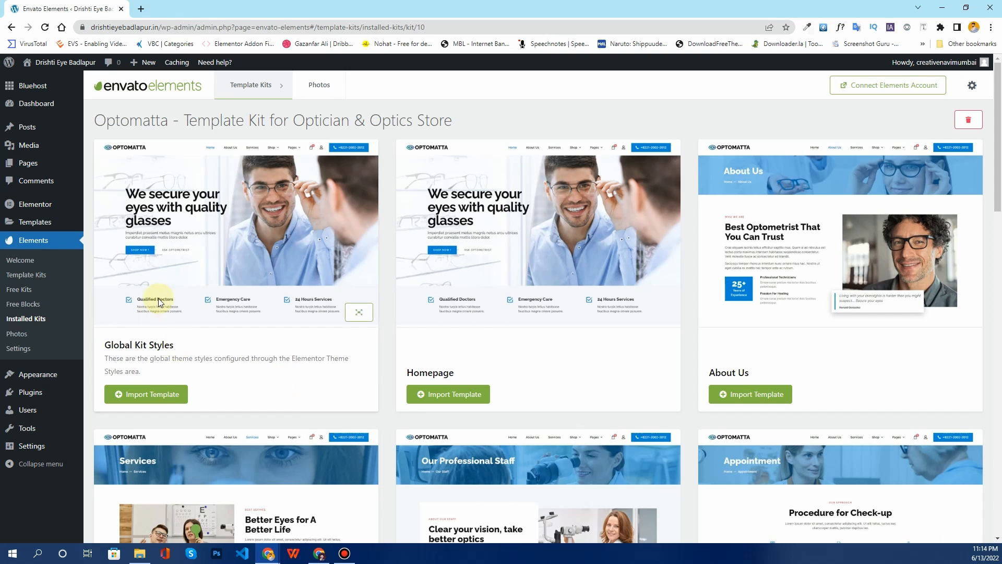
Import the Global Kit Styles and the Optomatta V1 - Header template from the Optomatta kit
{"action": "left_click", "coordinate": [135, 399]}
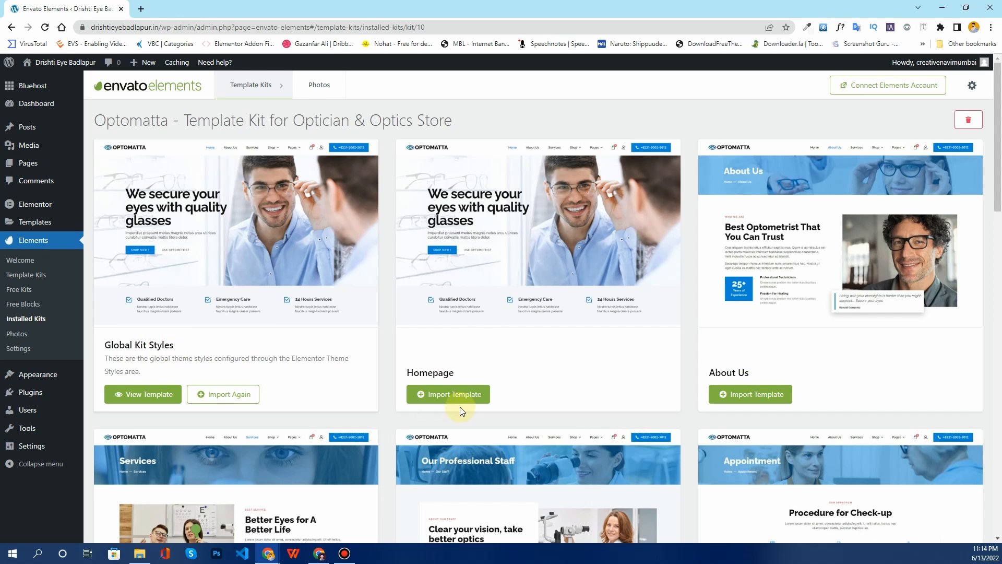
{"action": "scroll", "coordinate": [462, 410], "scroll_direction": "down", "scroll_amount": 12}
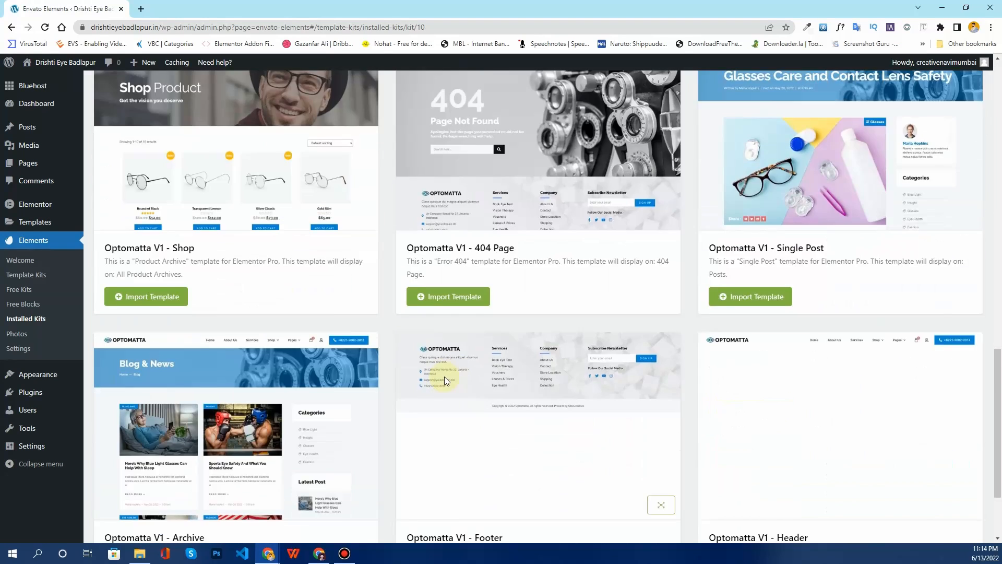
{"action": "scroll", "coordinate": [443, 376], "scroll_direction": "down", "scroll_amount": 3}
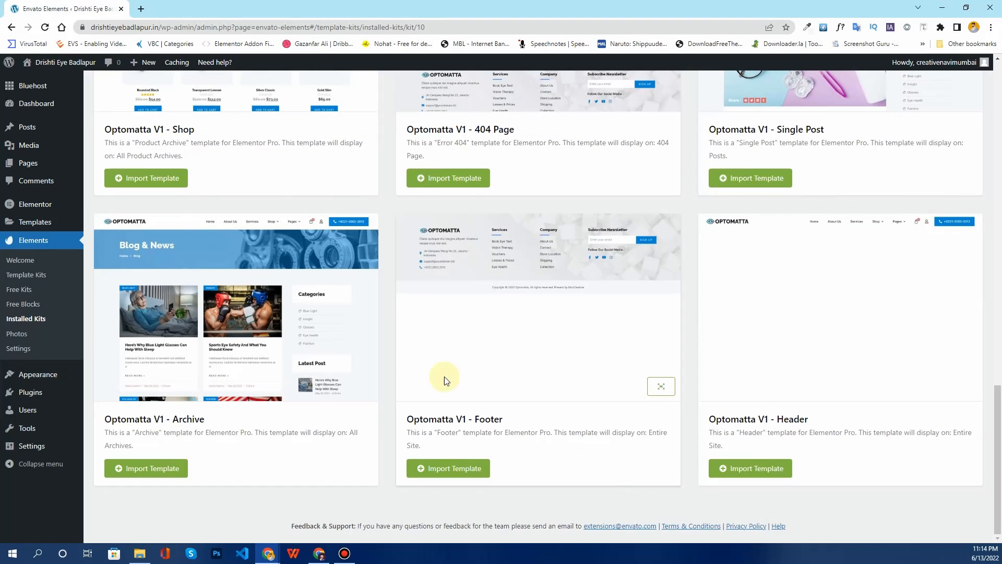
{"action": "left_click", "coordinate": [742, 477]}
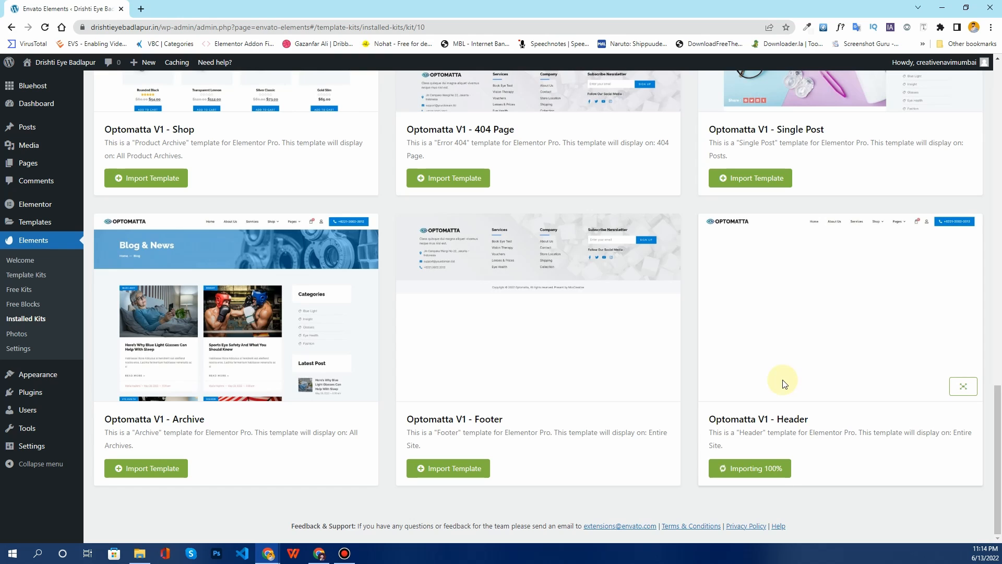
Import the Optomatta V1 Footer, Archive, Single Post and 404 Page templates from the installed kit
{"action": "left_click", "coordinate": [437, 467]}
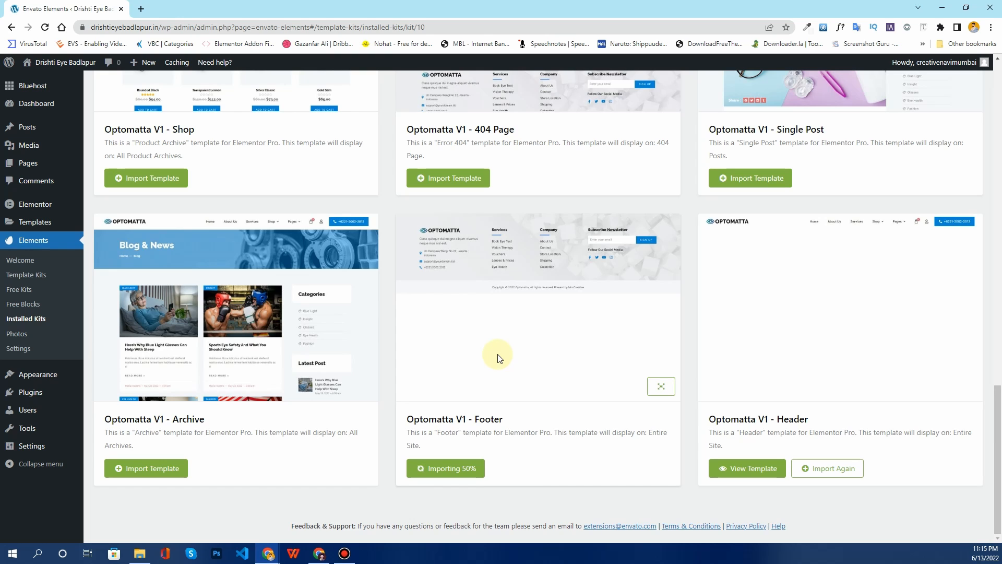
{"action": "left_click", "coordinate": [150, 470]}
{"action": "scroll", "coordinate": [745, 316], "scroll_direction": "up", "scroll_amount": 3}
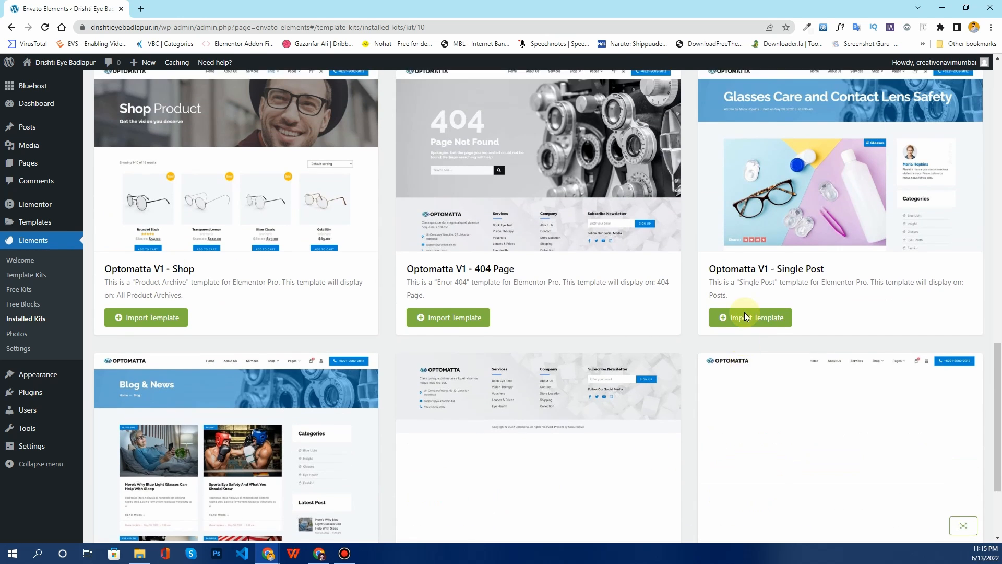
{"action": "left_click", "coordinate": [748, 335]}
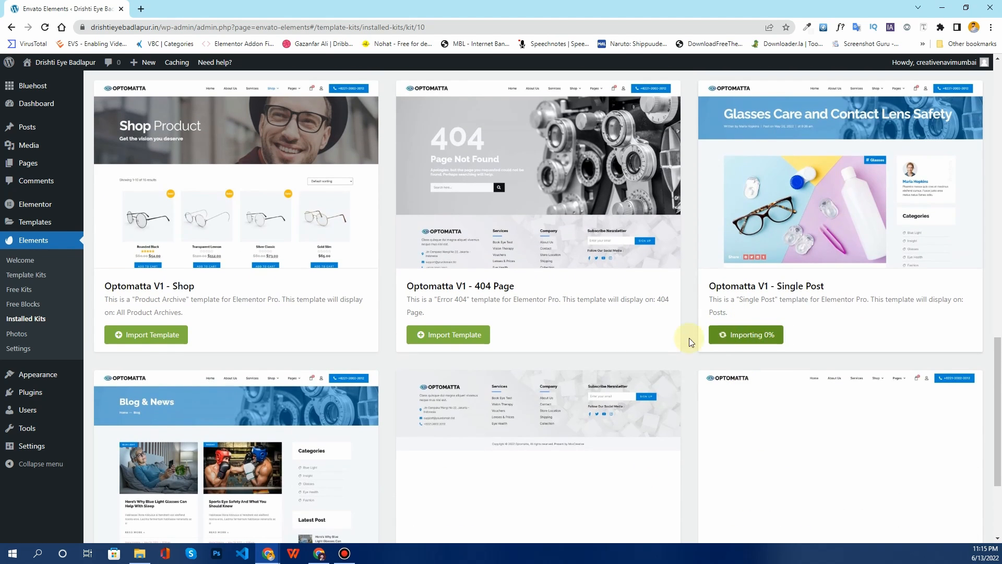
{"action": "left_click", "coordinate": [449, 337]}
Import the Contact, FAQs, Appointment, Our Staff and Services page templates from the Optomatta kit
{"action": "scroll", "coordinate": [641, 349], "scroll_direction": "up", "scroll_amount": 8}
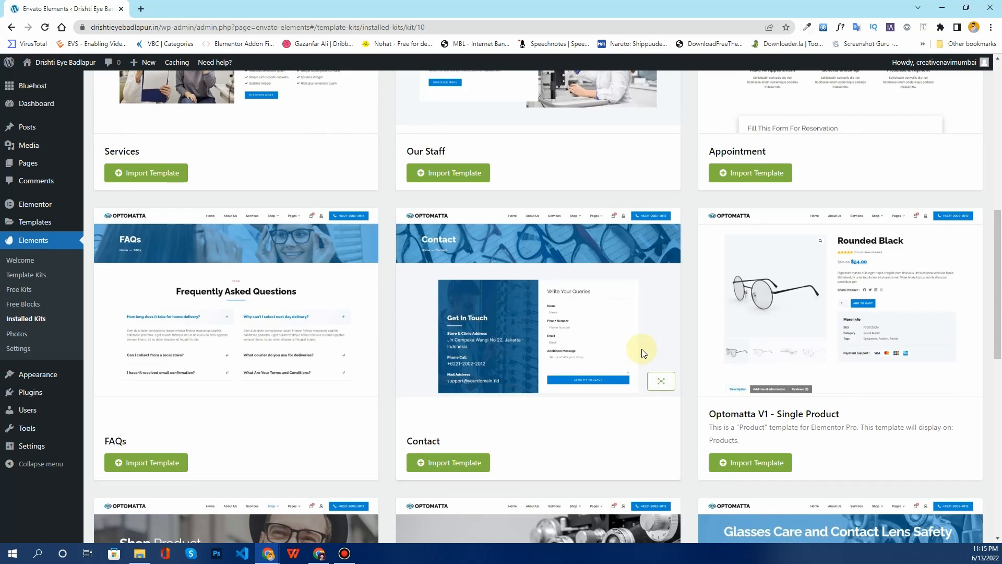
{"action": "left_click", "coordinate": [441, 463]}
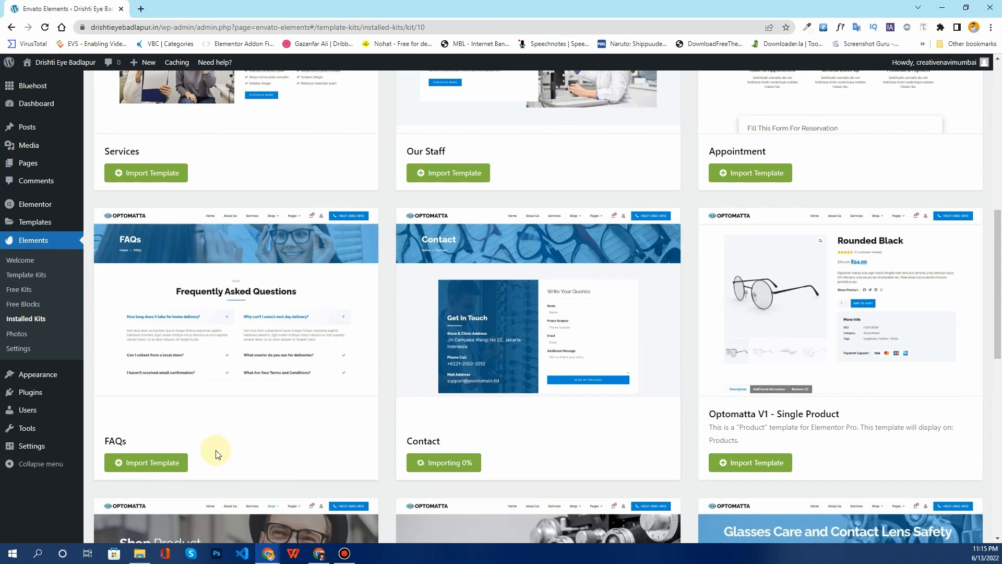
{"action": "left_click", "coordinate": [156, 463]}
{"action": "scroll", "coordinate": [669, 274], "scroll_direction": "up", "scroll_amount": 3}
{"action": "left_click", "coordinate": [751, 329]}
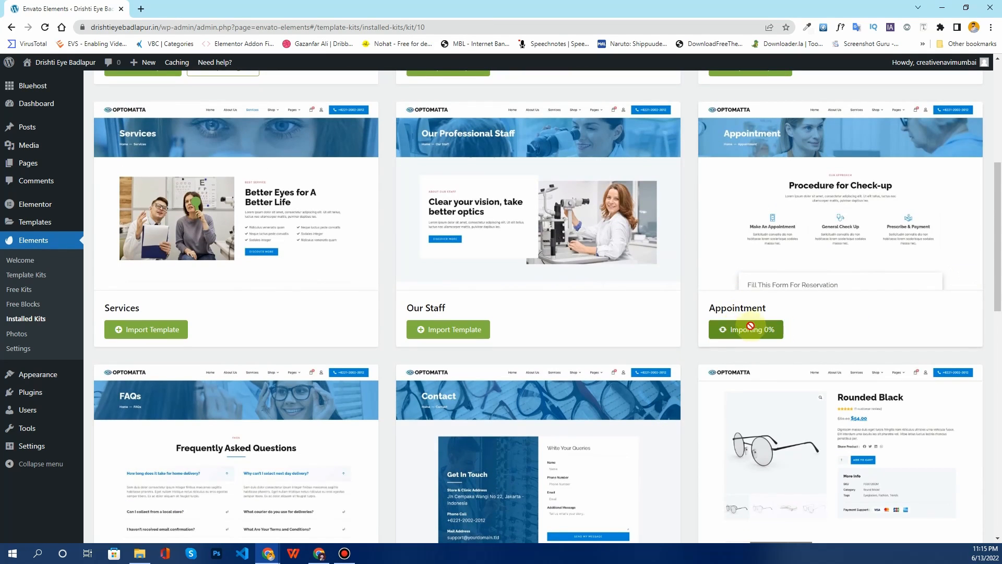
{"action": "left_click", "coordinate": [449, 330]}
{"action": "left_click", "coordinate": [152, 330]}
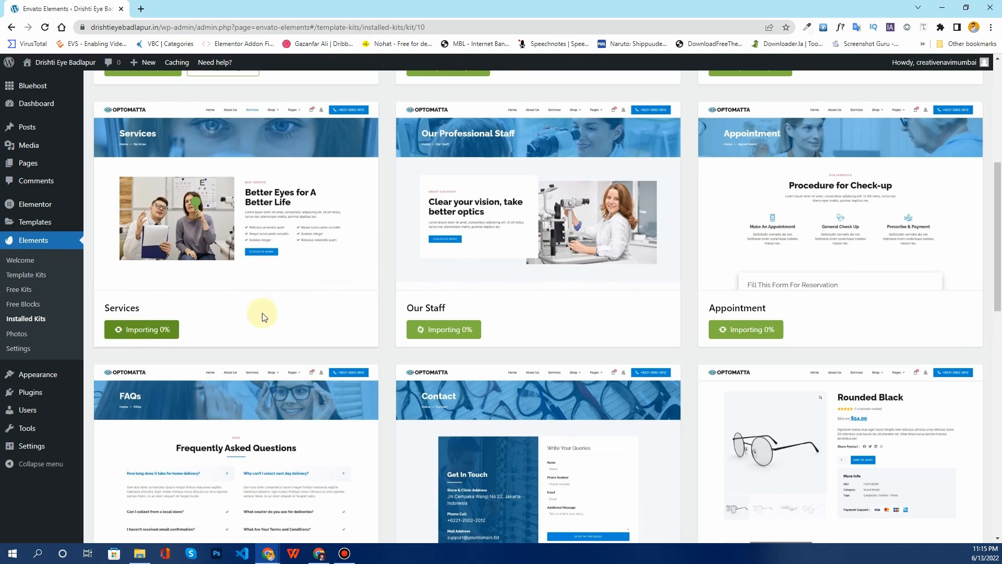
Import the About Us and Homepage templates from the kit and check the import progress of all templates
{"action": "scroll", "coordinate": [619, 246], "scroll_direction": "up", "scroll_amount": 3}
{"action": "left_click", "coordinate": [780, 223]}
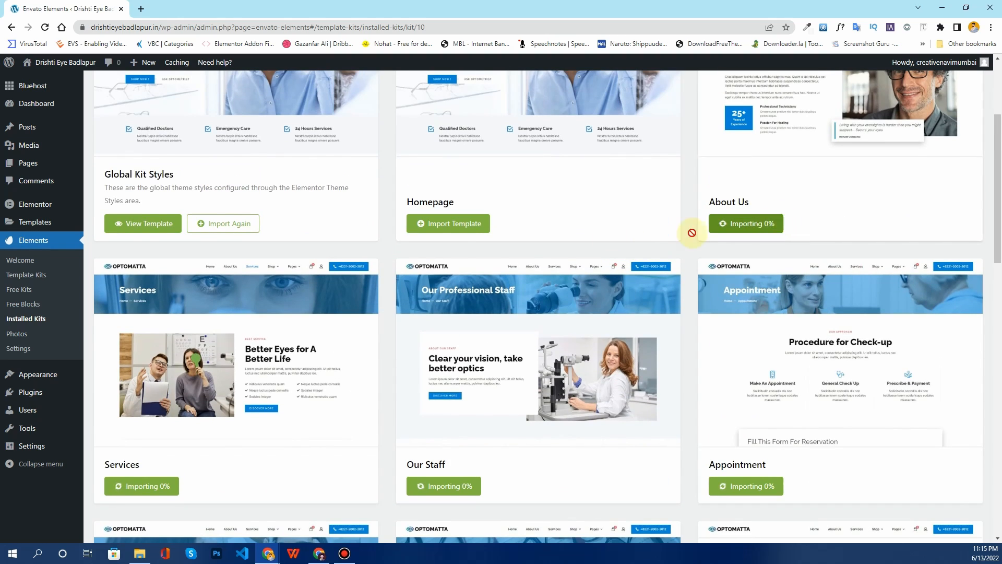
{"action": "left_click", "coordinate": [455, 226]}
{"action": "scroll", "coordinate": [649, 219], "scroll_direction": "down", "scroll_amount": 15}
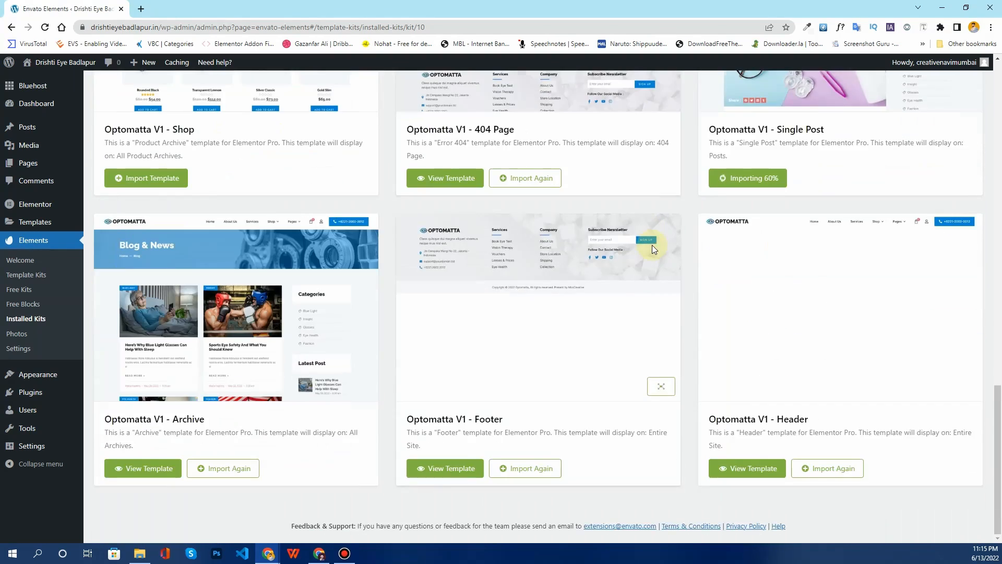
{"action": "scroll", "coordinate": [653, 245], "scroll_direction": "up", "scroll_amount": 15}
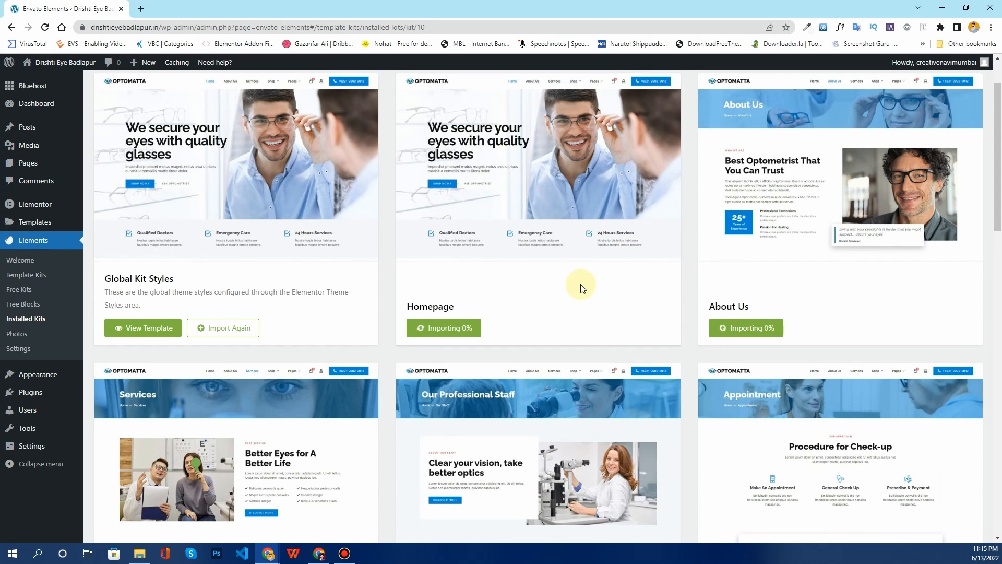
{"action": "scroll", "coordinate": [528, 253], "scroll_direction": "down", "scroll_amount": 15}
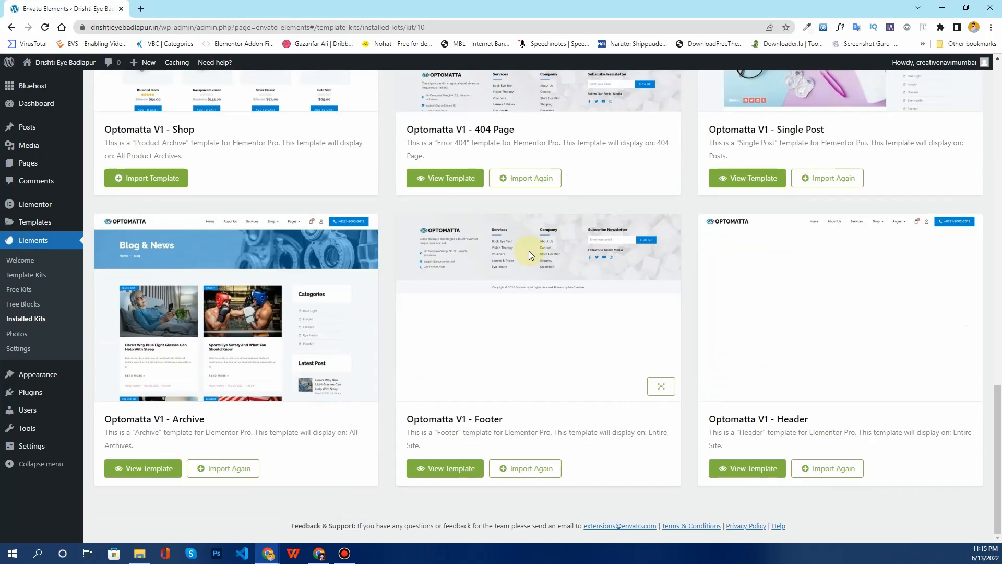
{"action": "scroll", "coordinate": [531, 254], "scroll_direction": "up", "scroll_amount": 15}
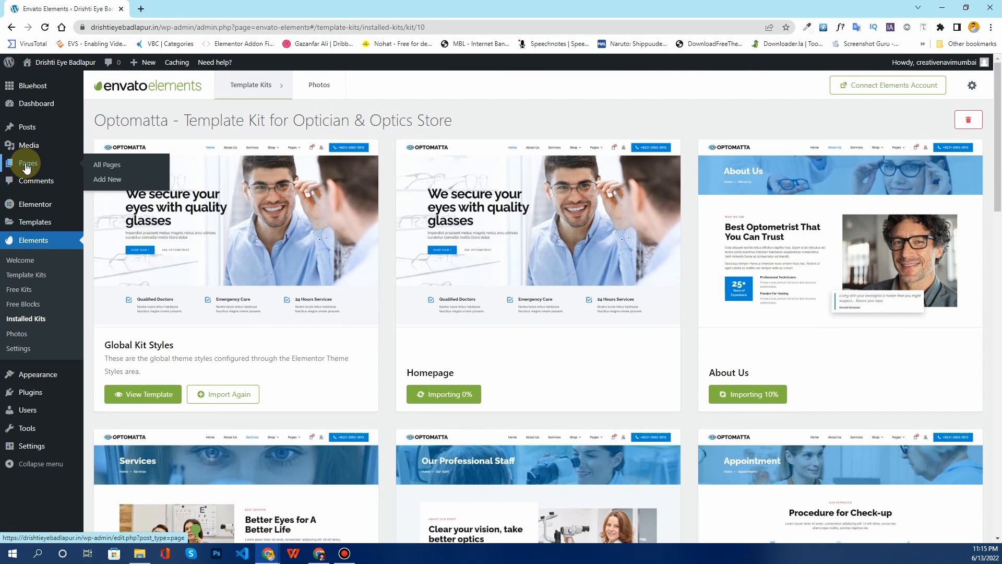
In the site's pages list, move Privacy Policy, Refund and Returns Policy and Sample Page to the trash
{"action": "middle_click", "coordinate": [26, 165]}
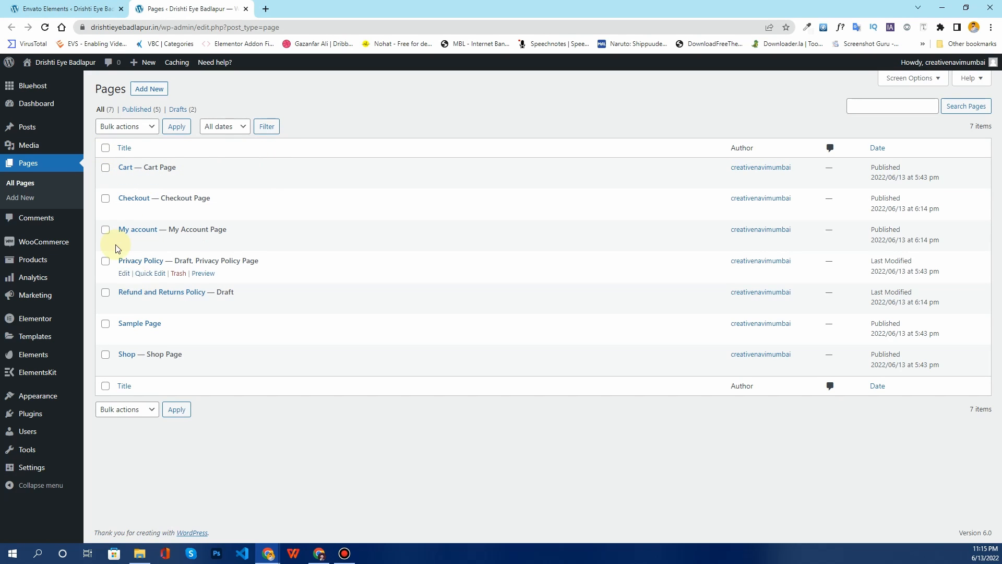
{"action": "left_click", "coordinate": [105, 261]}
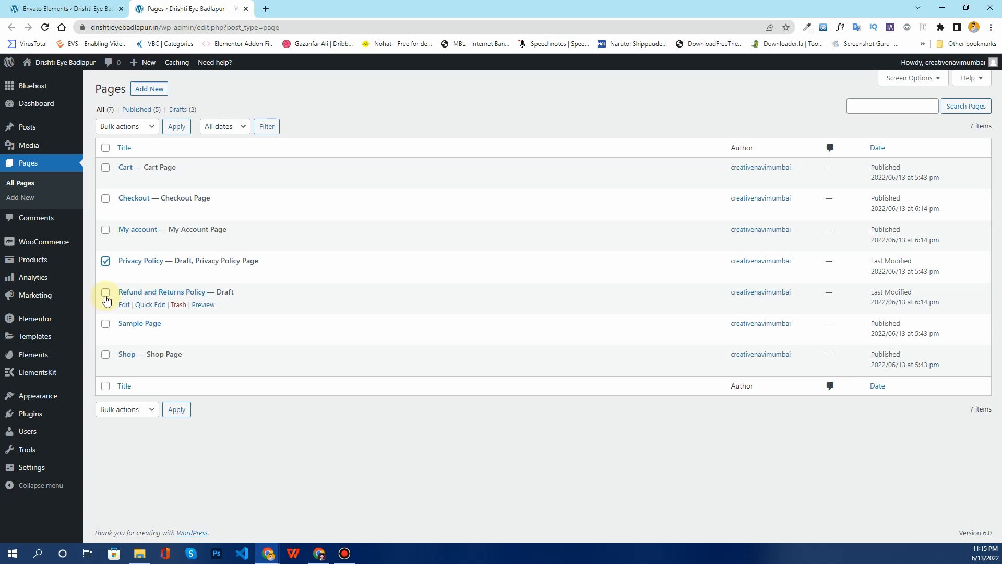
{"action": "left_click", "coordinate": [106, 294]}
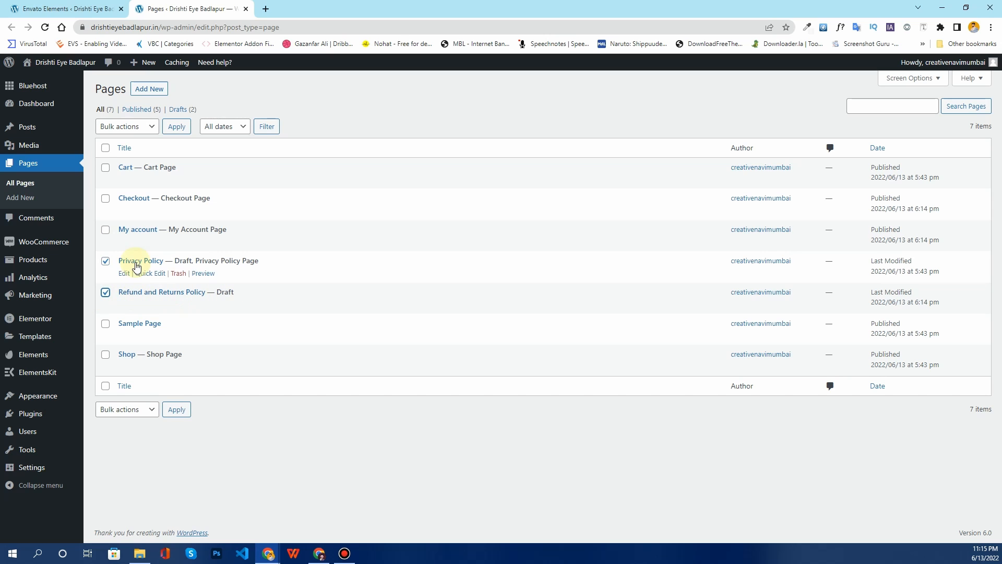
{"action": "left_click", "coordinate": [106, 323]}
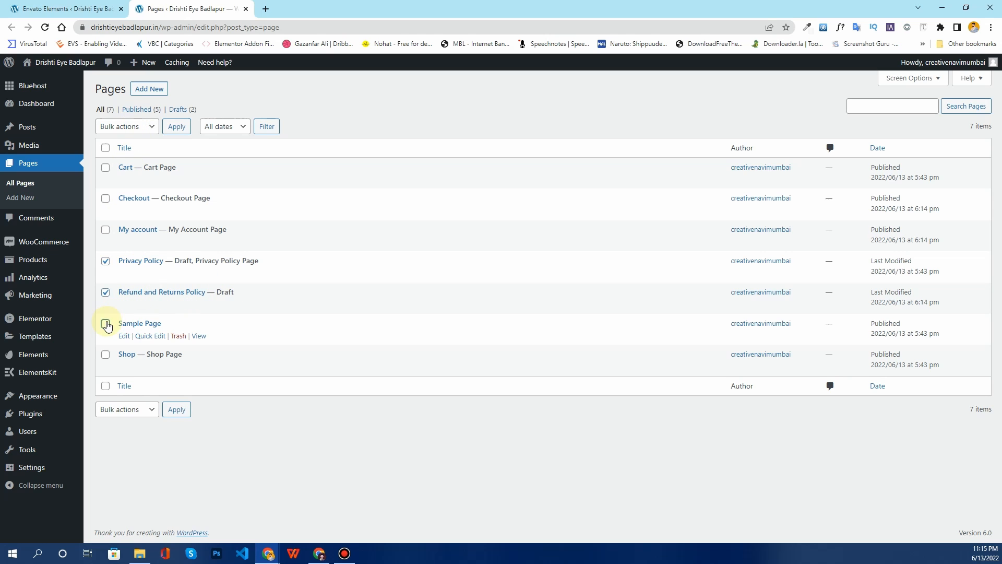
{"action": "left_click", "coordinate": [134, 126]}
{"action": "left_click", "coordinate": [134, 160]}
{"action": "left_click", "coordinate": [176, 126]}
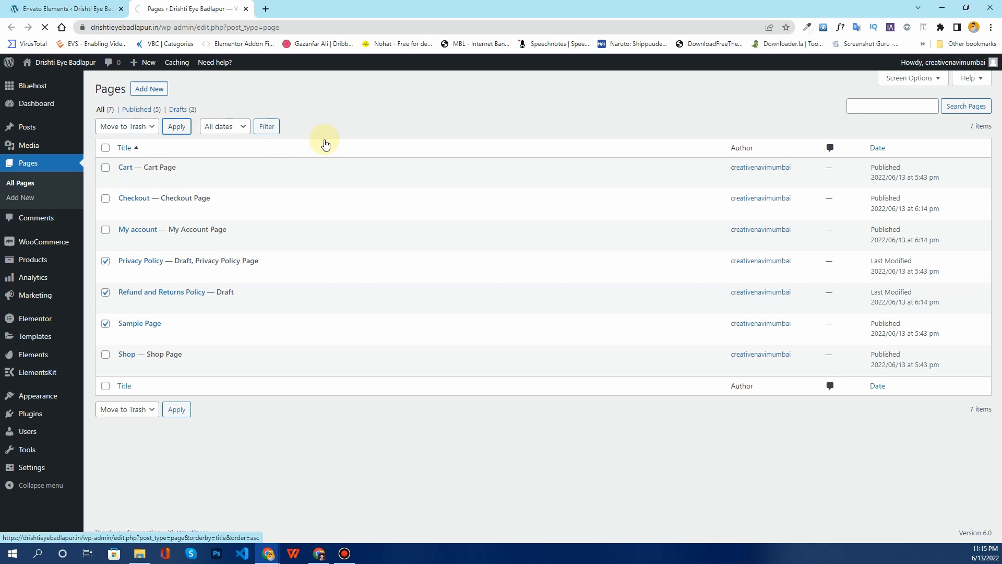
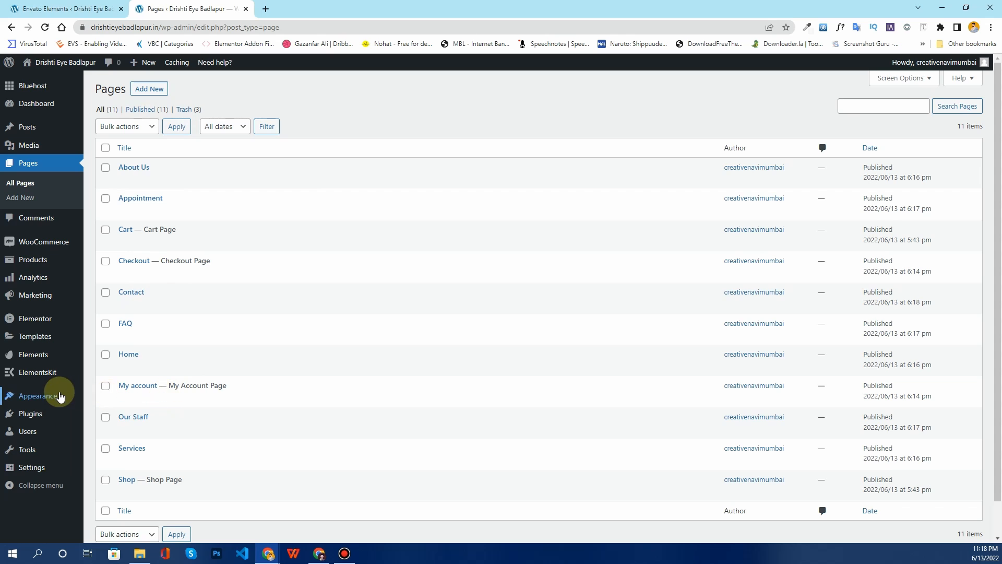
In the Reading settings, make the homepage display a static page, choose Home as the homepage, and save
{"action": "mouse_move", "coordinate": [38, 468]}
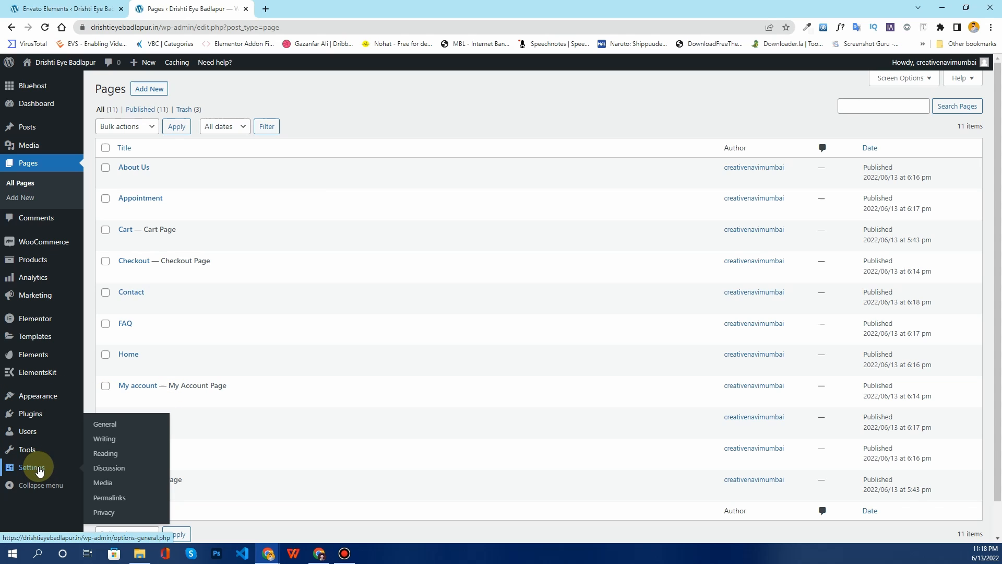
{"action": "left_click", "coordinate": [106, 458]}
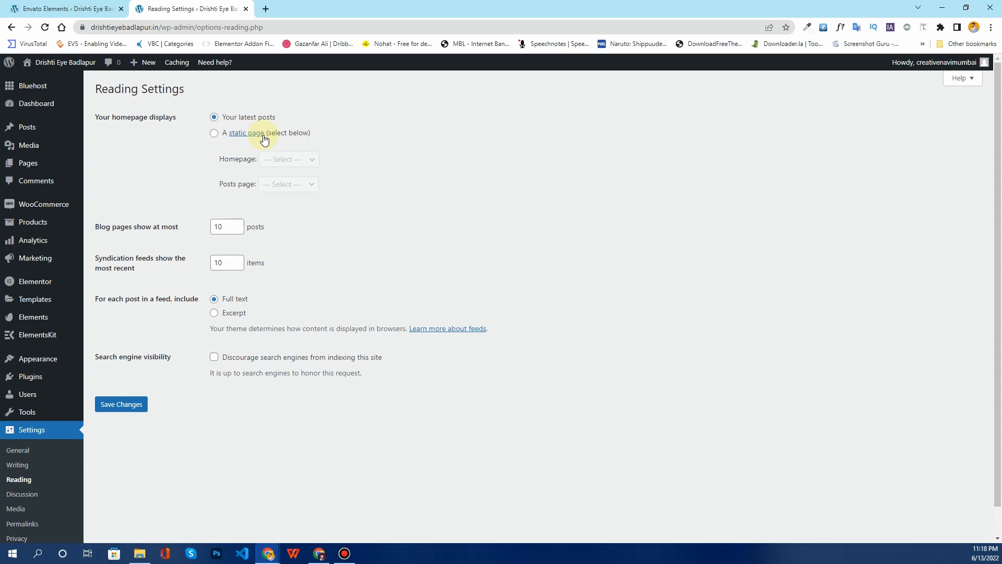
{"action": "left_click", "coordinate": [214, 134]}
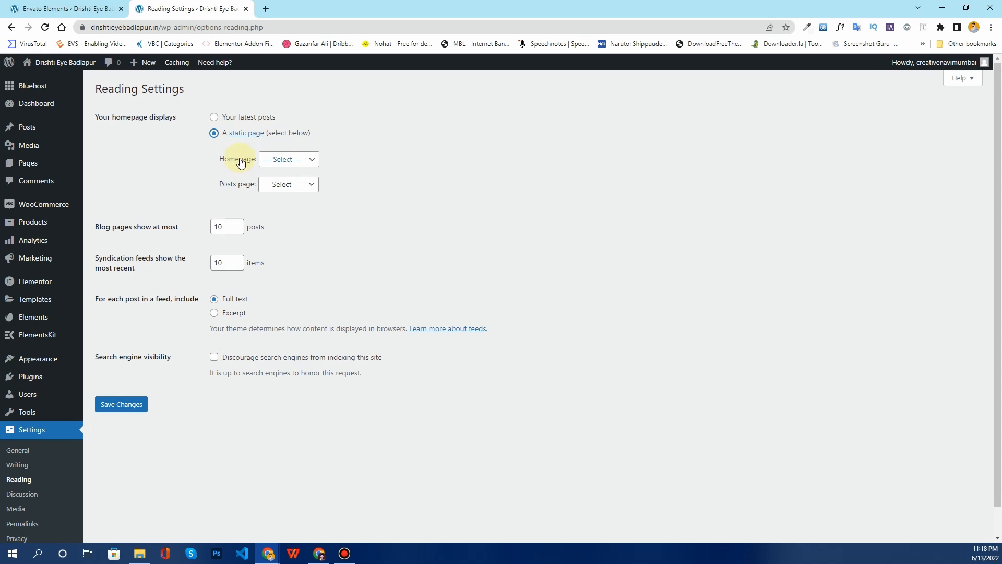
{"action": "left_click", "coordinate": [269, 159]}
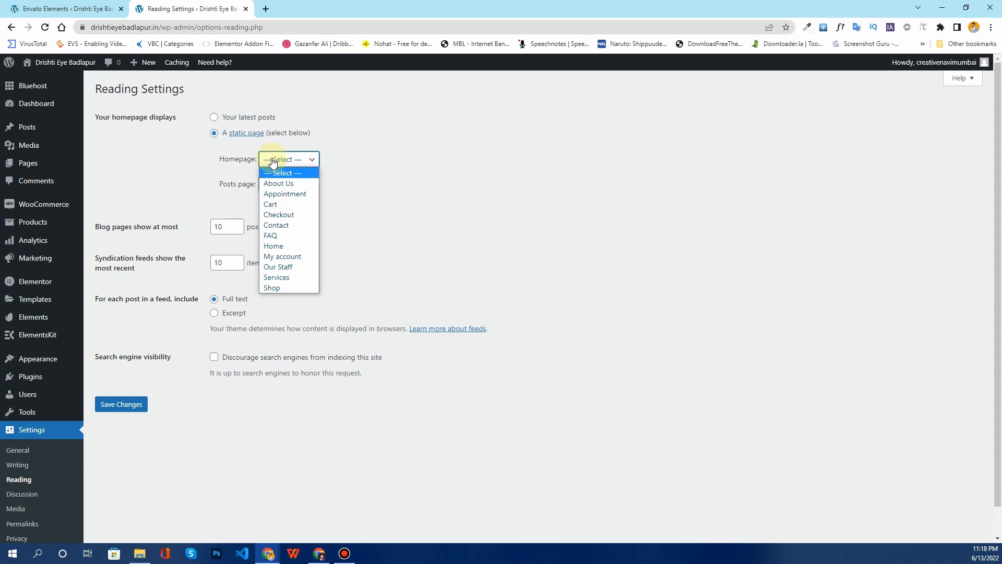
{"action": "left_click", "coordinate": [273, 246]}
{"action": "left_click", "coordinate": [126, 407]}
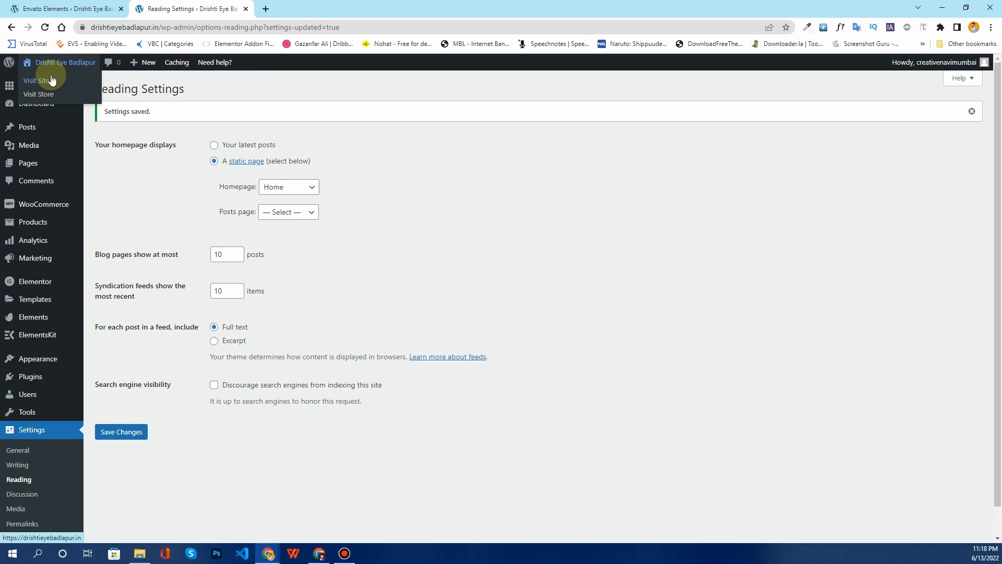
View the live site's homepage in a separate browser tab, then close that tab
{"action": "right_click", "coordinate": [51, 77]}
{"action": "left_click", "coordinate": [61, 85]}
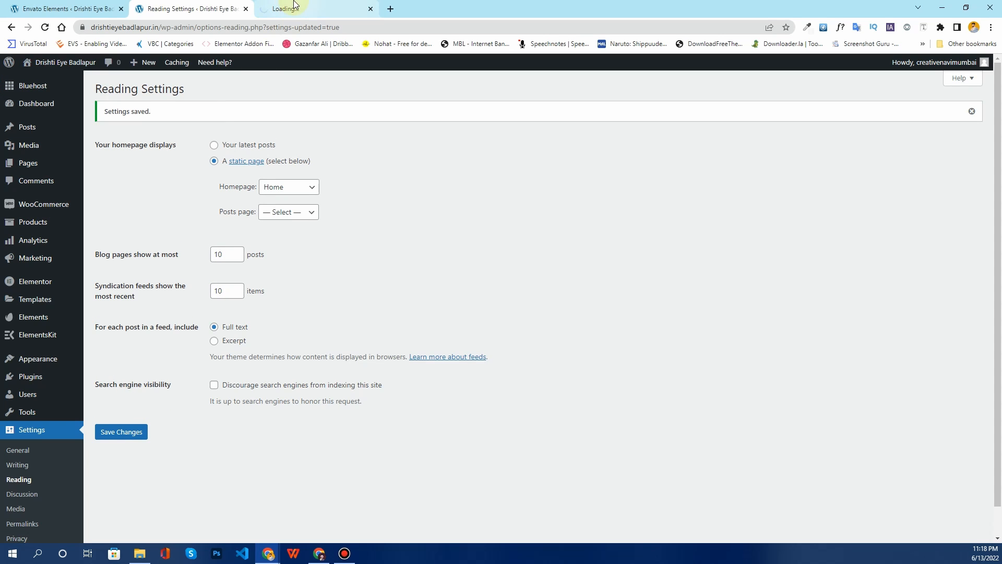
{"action": "left_click", "coordinate": [294, 6]}
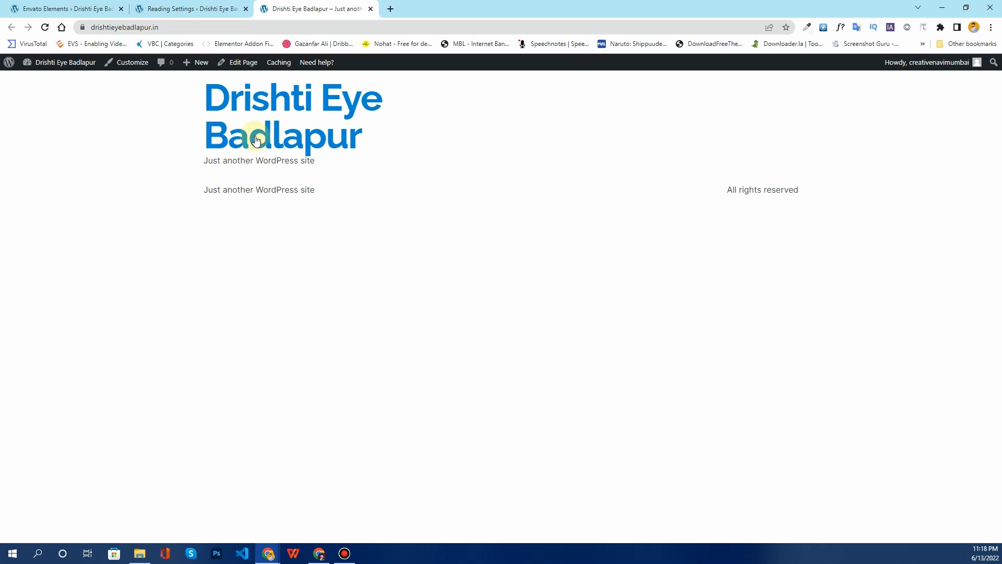
{"action": "left_click", "coordinate": [186, 8]}
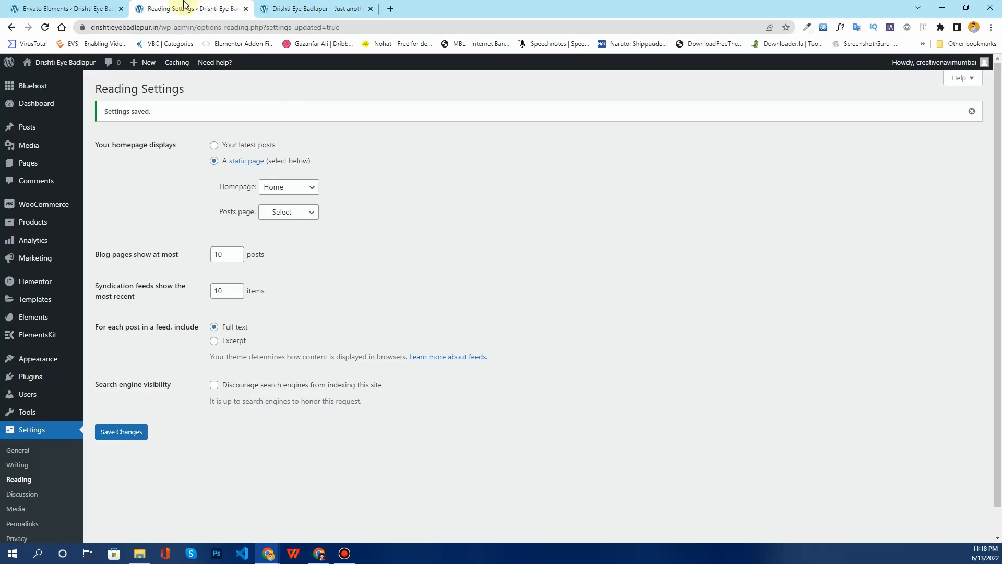
{"action": "left_click", "coordinate": [371, 9]}
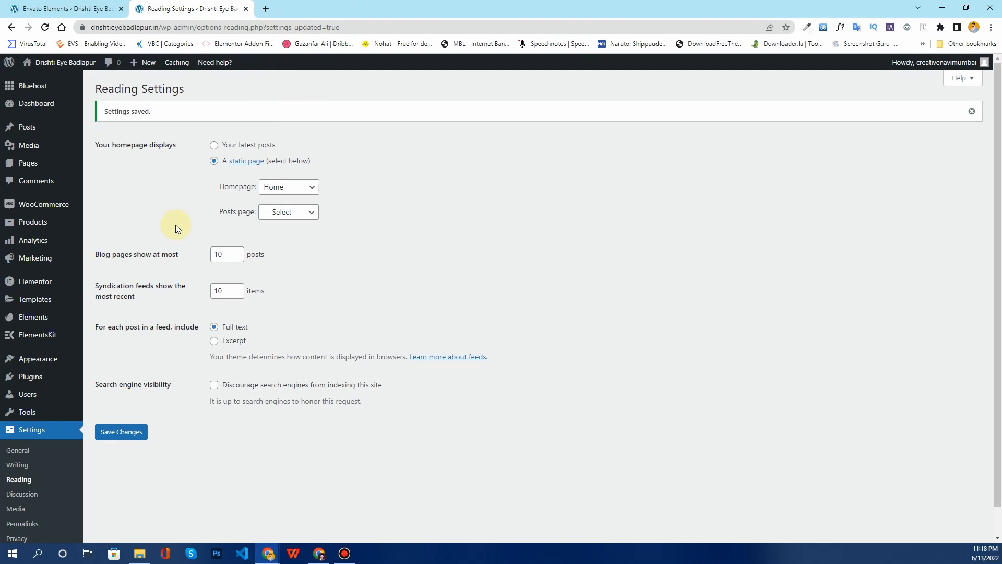
Create a navigation menu named "Main nav"
{"action": "mouse_move", "coordinate": [40, 360]}
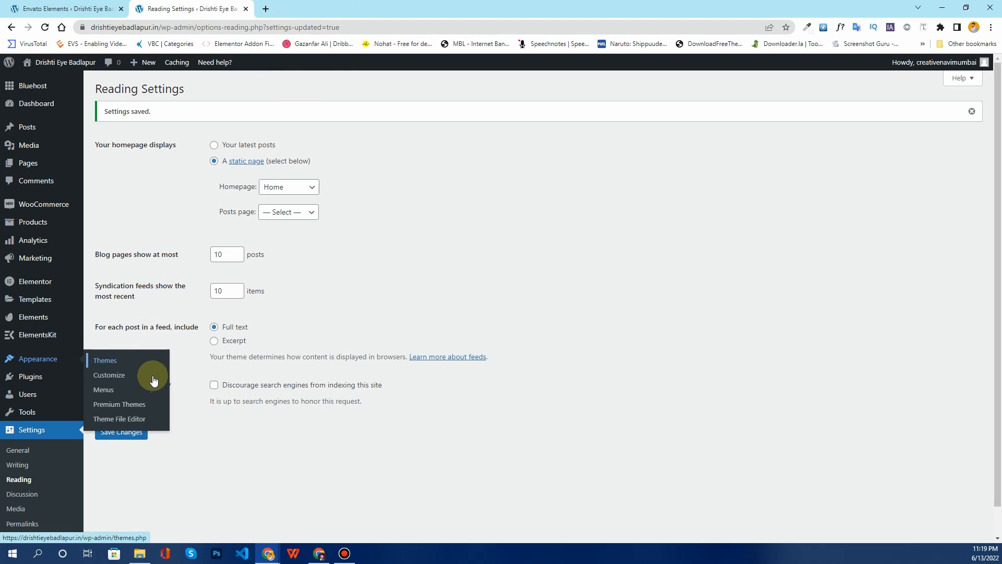
{"action": "left_click", "coordinate": [136, 389]}
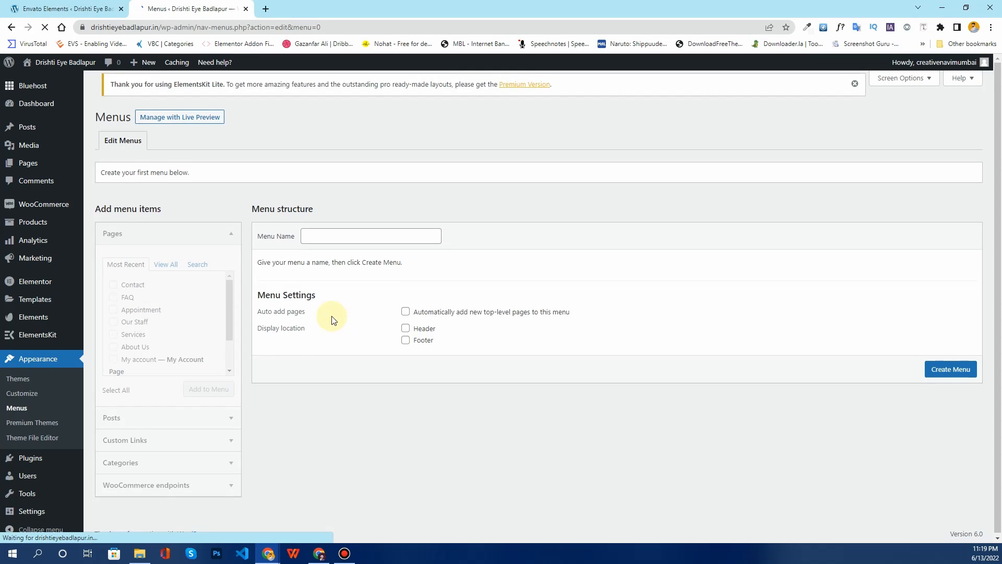
{"action": "left_click", "coordinate": [335, 240]}
{"action": "left_click", "coordinate": [379, 265]}
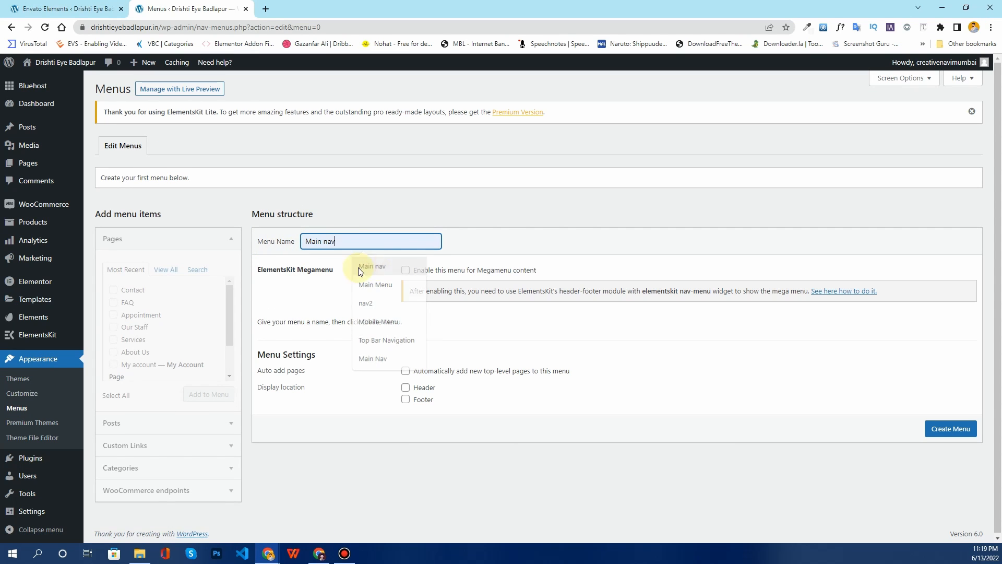
{"action": "left_click", "coordinate": [335, 243]}
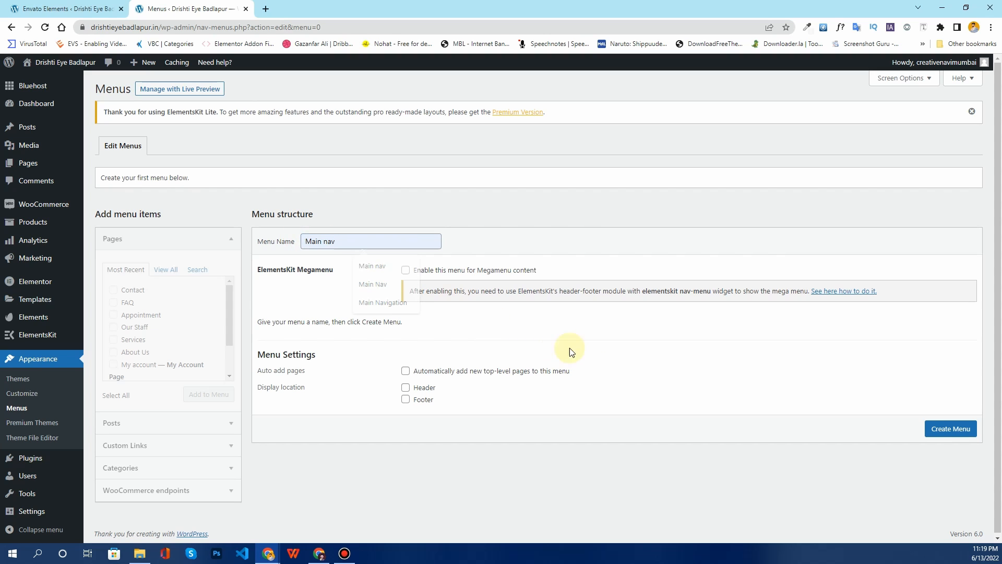
{"action": "left_click", "coordinate": [951, 430]}
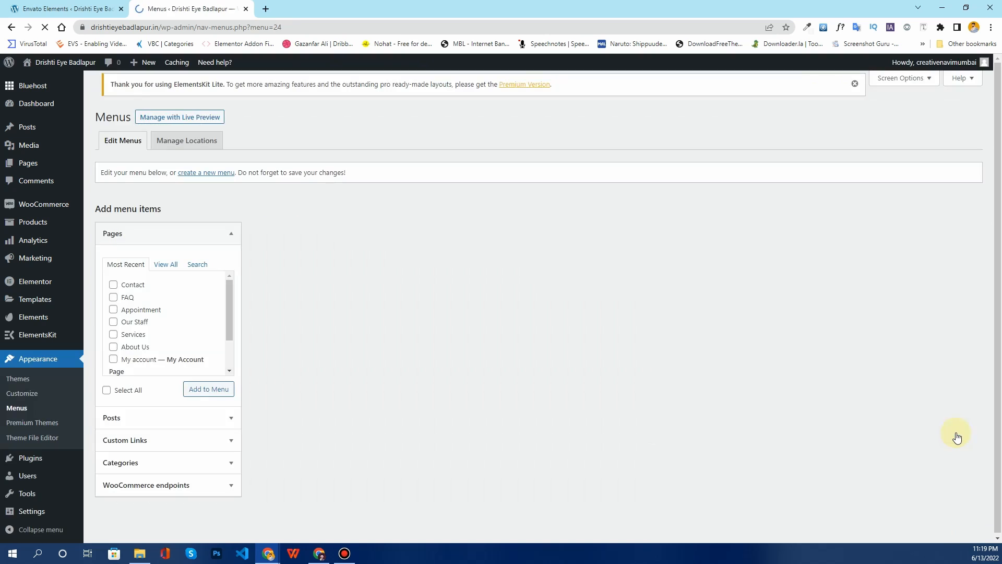
Add the Home, About Us, Appointment, Contact, FAQ, Our Staff and Services pages to the Main nav menu
{"action": "left_click", "coordinate": [167, 270]}
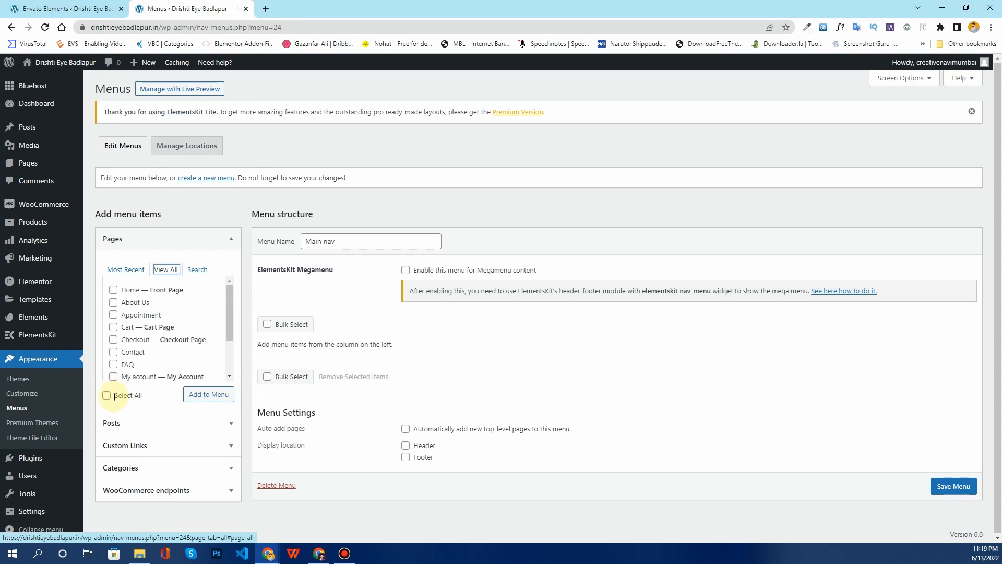
{"action": "left_click", "coordinate": [113, 290]}
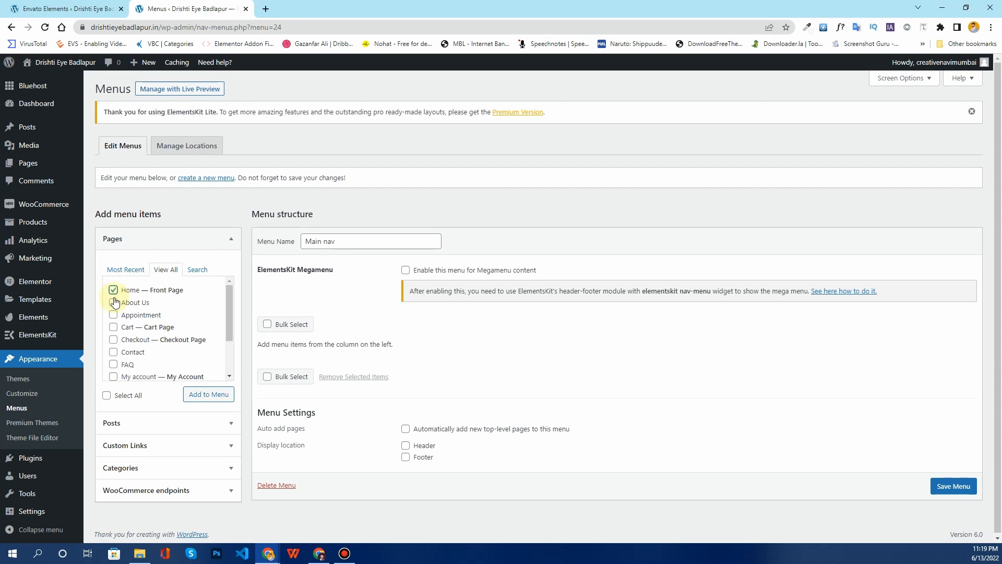
{"action": "left_click", "coordinate": [114, 303]}
{"action": "left_click", "coordinate": [113, 315]}
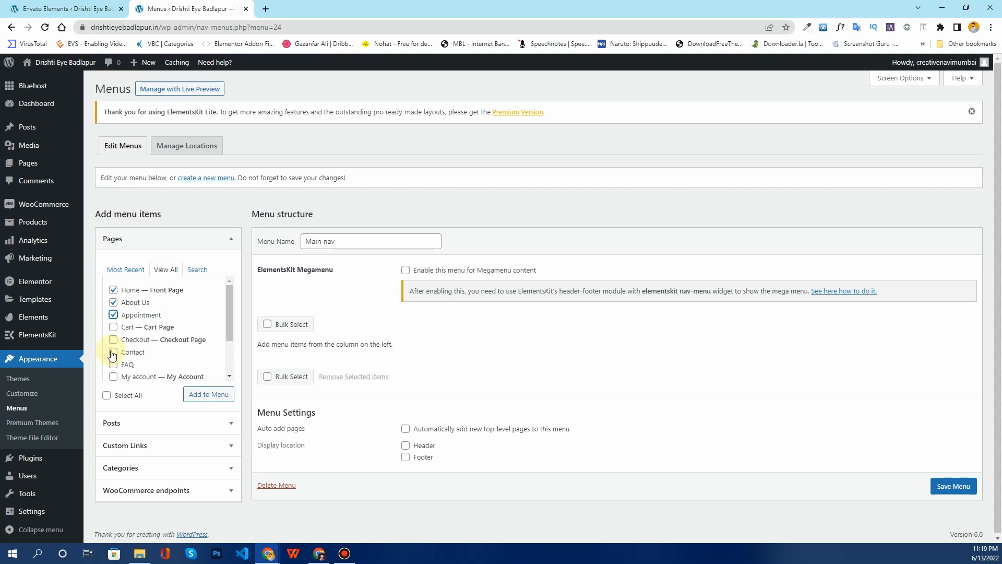
{"action": "left_click", "coordinate": [113, 352]}
{"action": "left_click", "coordinate": [113, 364]}
{"action": "scroll", "coordinate": [116, 363], "scroll_direction": "down", "scroll_amount": 2}
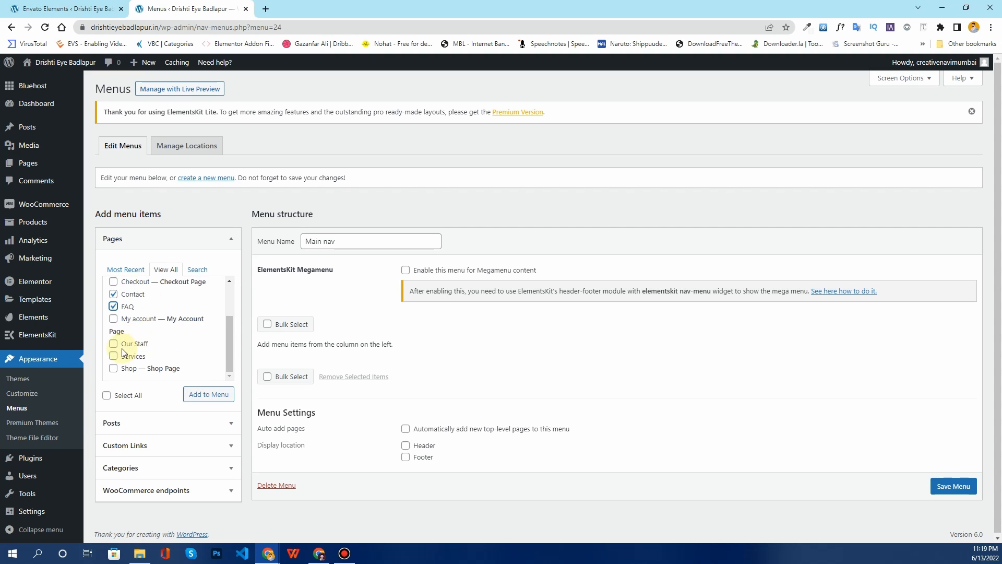
{"action": "left_click", "coordinate": [114, 345]}
{"action": "left_click", "coordinate": [113, 357]}
{"action": "left_click", "coordinate": [204, 394]}
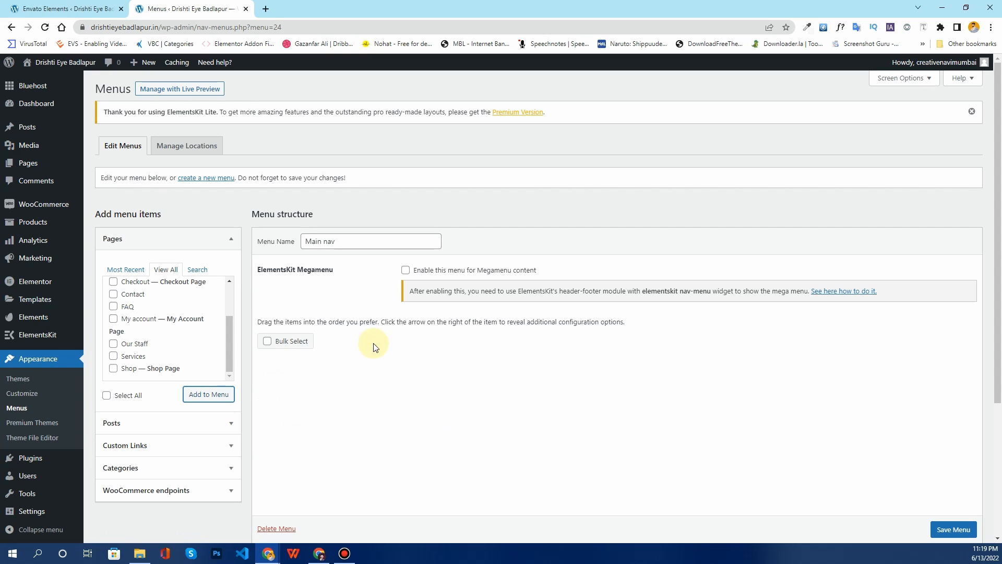
Reorder the menu items as Home, Services, Our Staff, FAQ, About Us, Contact, Appointment
{"action": "scroll", "coordinate": [293, 323], "scroll_direction": "down", "scroll_amount": 2}
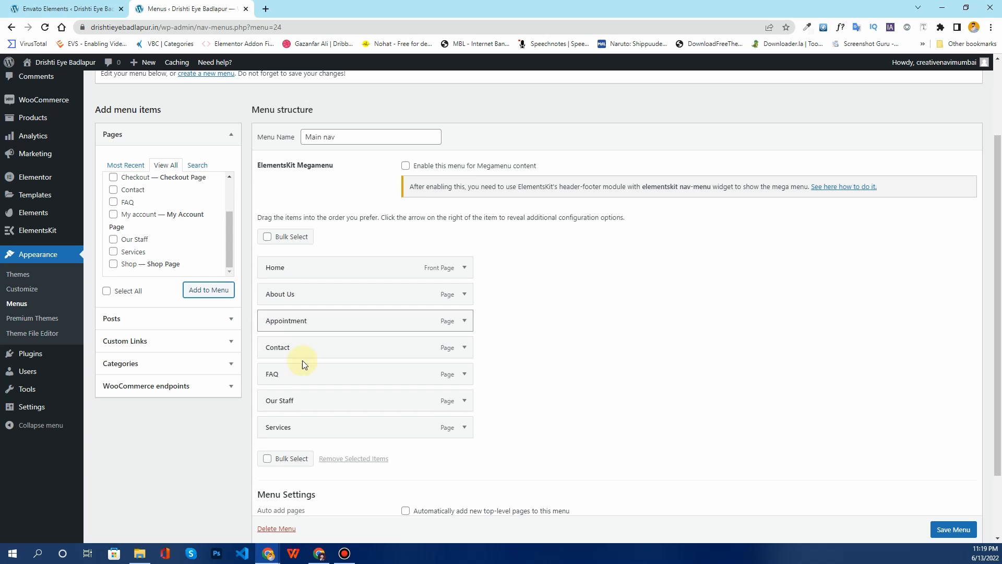
{"action": "left_click_drag", "start_coordinate": [299, 428], "coordinate": [297, 294]}
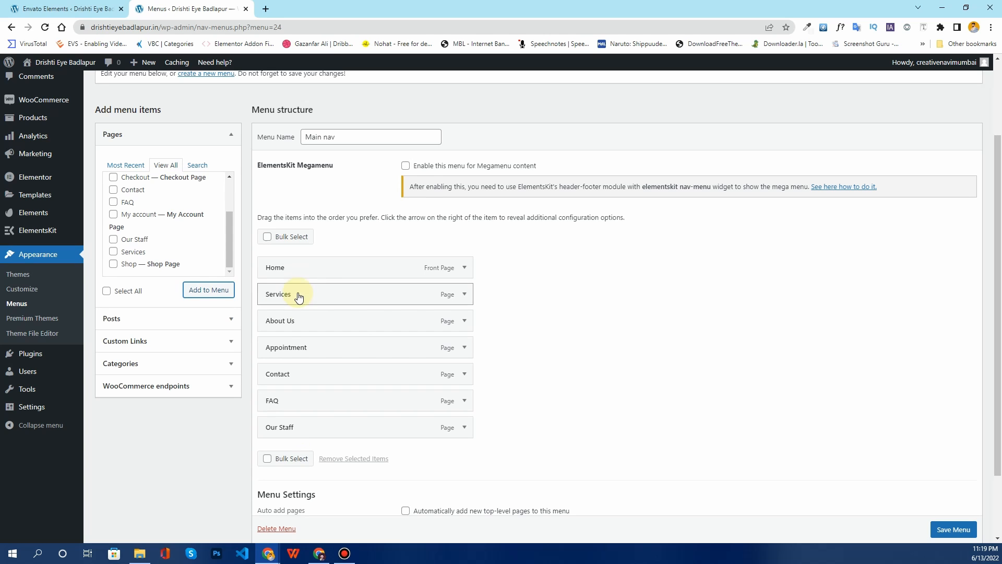
{"action": "left_click_drag", "start_coordinate": [306, 427], "coordinate": [298, 329]}
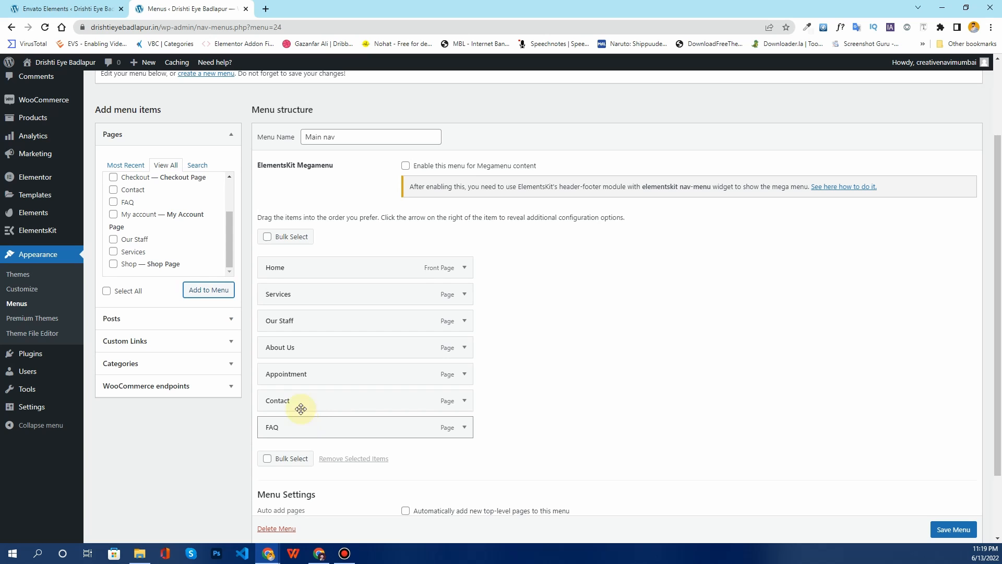
{"action": "left_click_drag", "start_coordinate": [286, 433], "coordinate": [284, 353]}
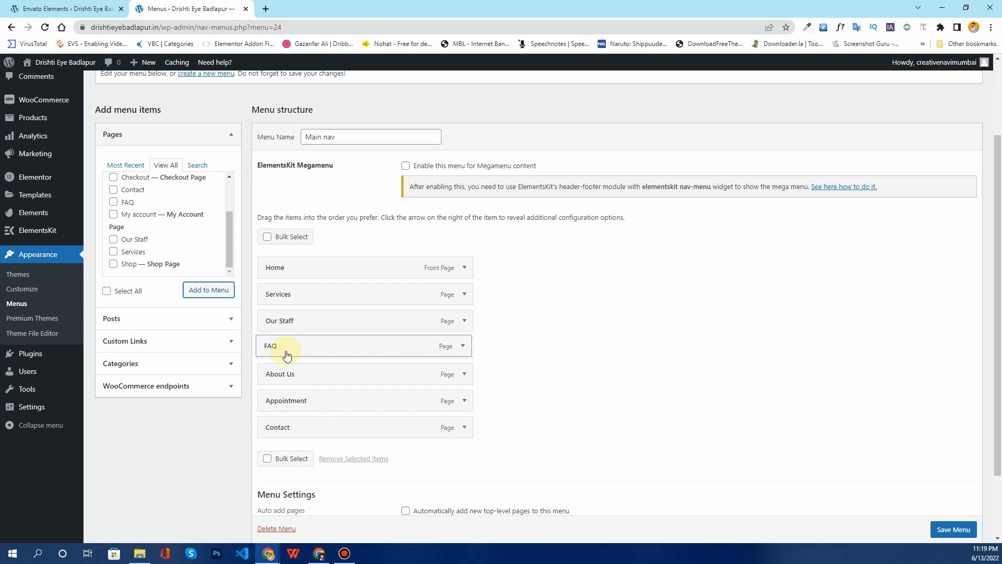
{"action": "left_click_drag", "start_coordinate": [305, 408], "coordinate": [334, 432]}
Remove the Appointment item from the Main nav menu
{"action": "left_click", "coordinate": [465, 428]}
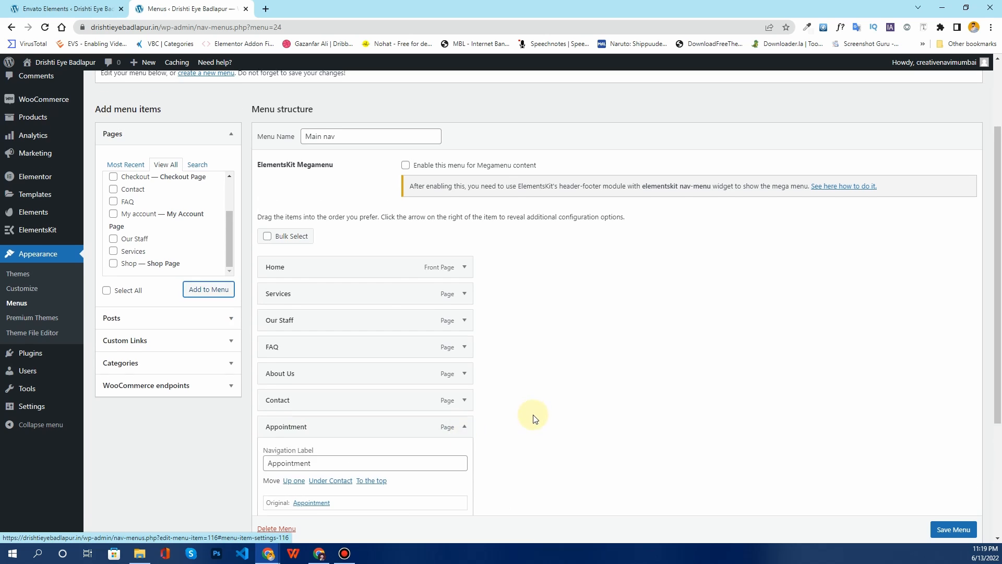
{"action": "scroll", "coordinate": [243, 359], "scroll_direction": "down", "scroll_amount": 2}
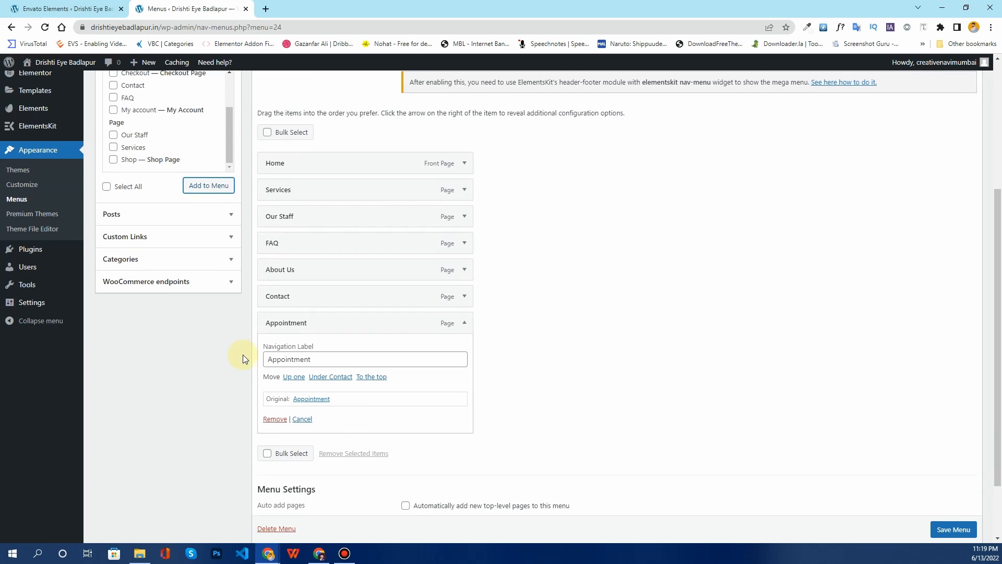
{"action": "left_click", "coordinate": [275, 419]}
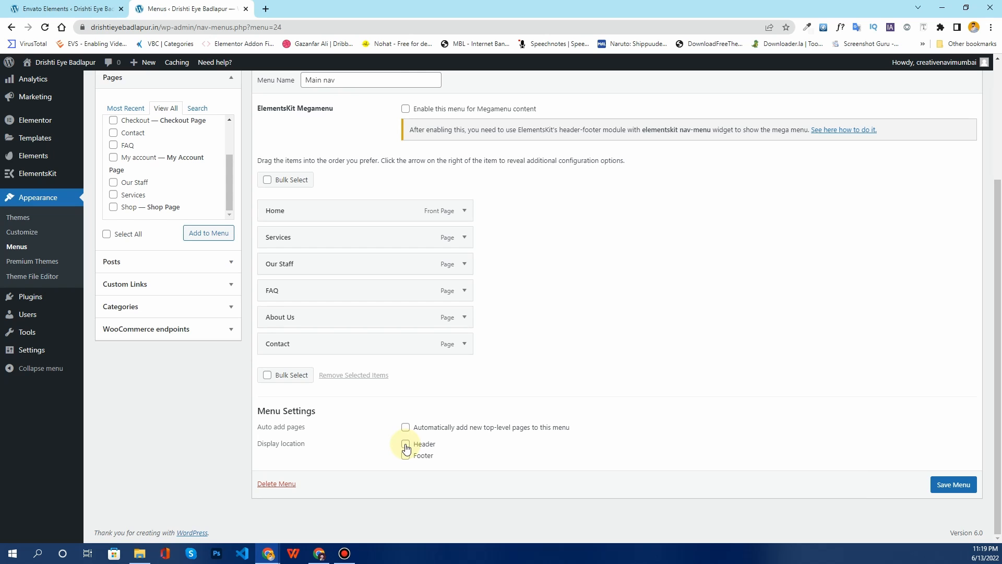
Assign the menu to the Header display location, save it and dismiss the notices
{"action": "left_click", "coordinate": [406, 444]}
{"action": "left_click", "coordinate": [944, 491]}
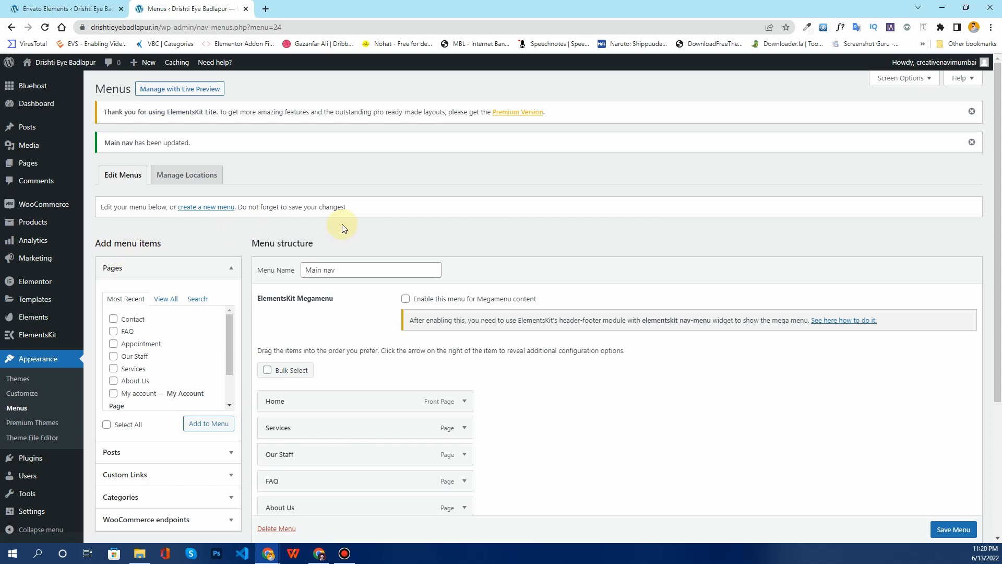
{"action": "left_click", "coordinate": [972, 142]}
{"action": "left_click", "coordinate": [971, 111]}
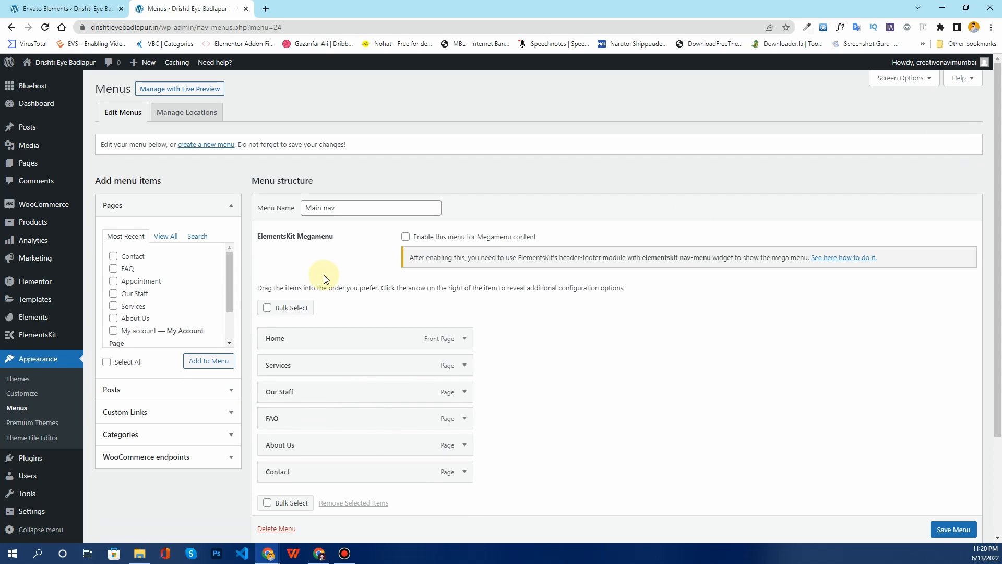
Look over the Optomatta header and footer templates in the installed kit's browser tab, then return to the menu editor's tab
{"action": "left_click", "coordinate": [57, 9]}
{"action": "scroll", "coordinate": [824, 449], "scroll_direction": "down", "scroll_amount": 5}
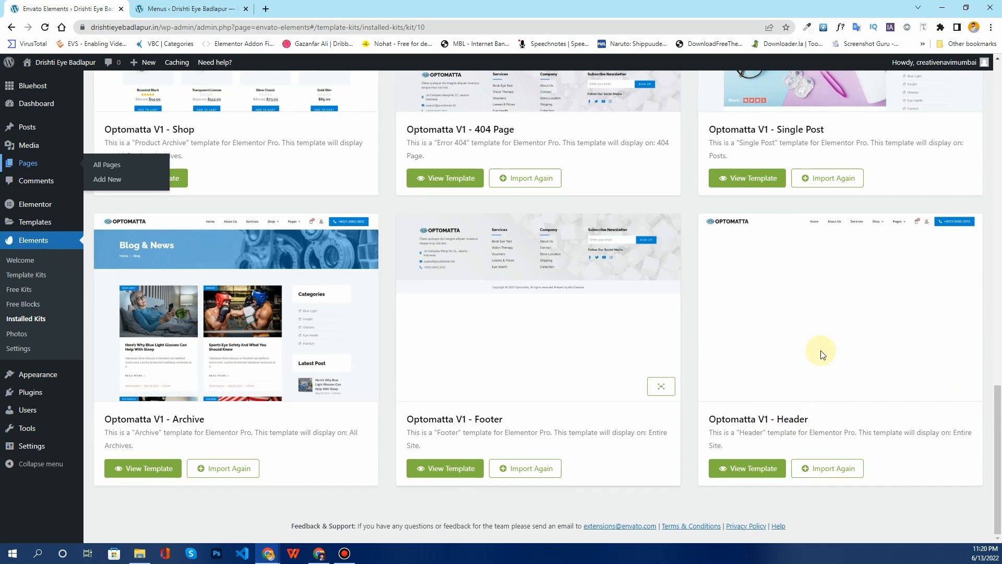
{"action": "left_click", "coordinate": [188, 9]}
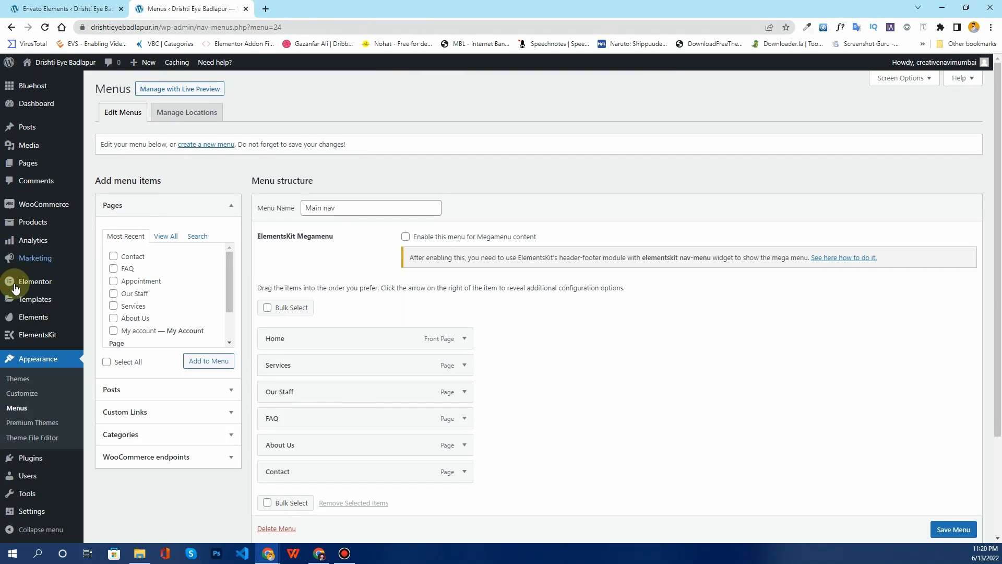
Open the Optomatta V1 Header template for editing from Elementor's Theme Builder
{"action": "mouse_move", "coordinate": [31, 299]}
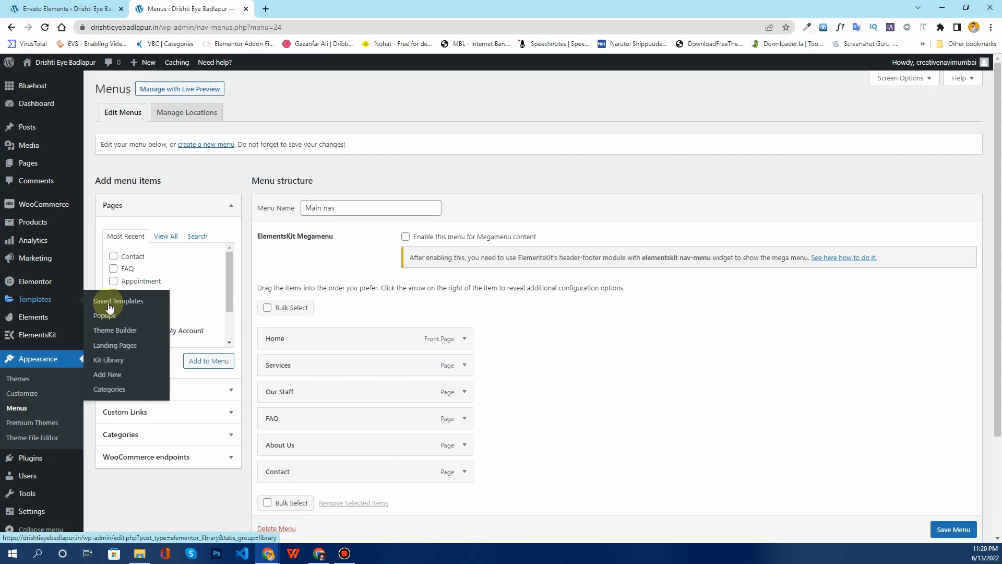
{"action": "left_click", "coordinate": [114, 333]}
{"action": "left_click", "coordinate": [113, 334]}
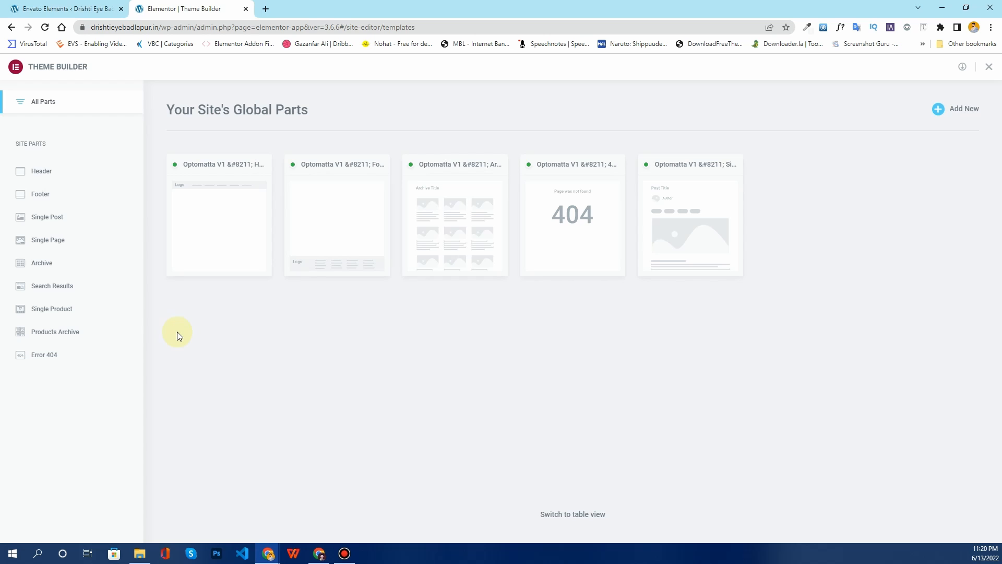
{"action": "left_click", "coordinate": [41, 172]}
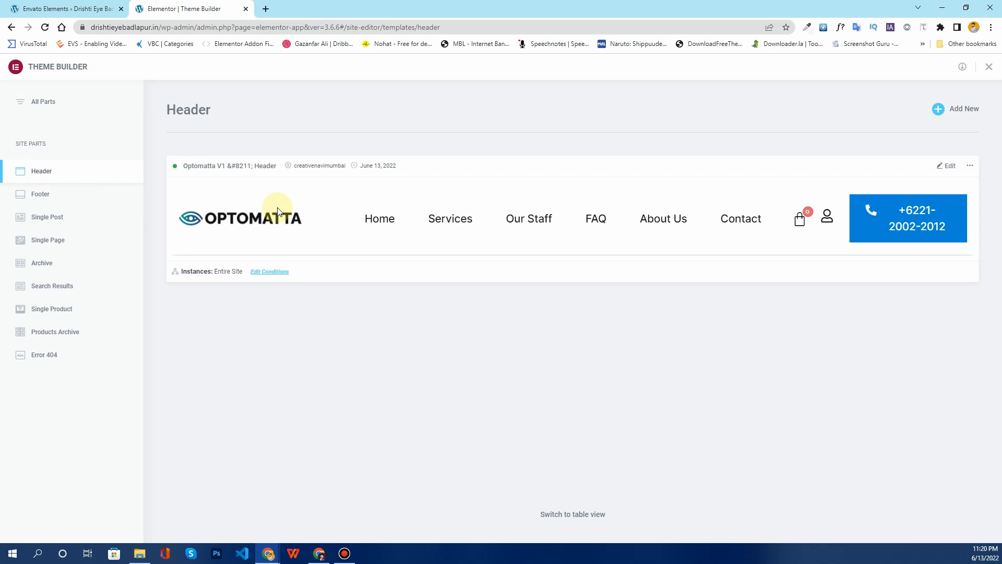
{"action": "left_click", "coordinate": [947, 169]}
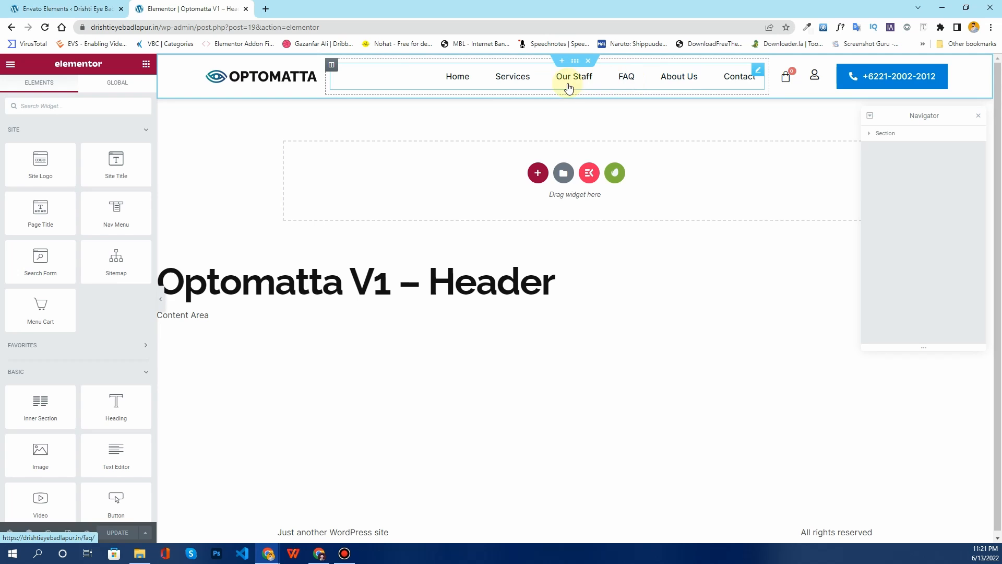
Delete the shopping cart column and the account icon column from the header
{"action": "left_click", "coordinate": [758, 73]}
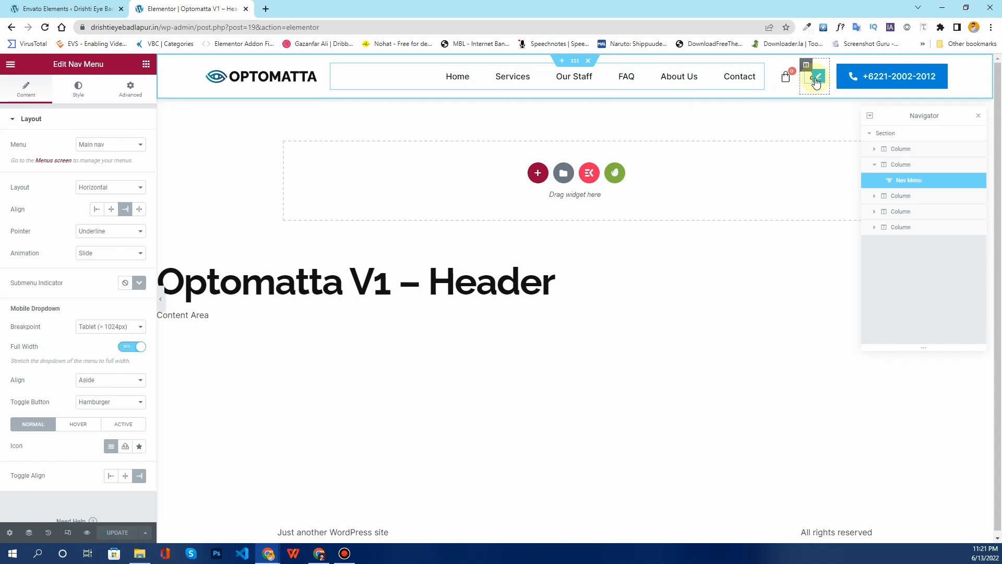
{"action": "right_click", "coordinate": [782, 78]}
{"action": "left_click", "coordinate": [808, 215]}
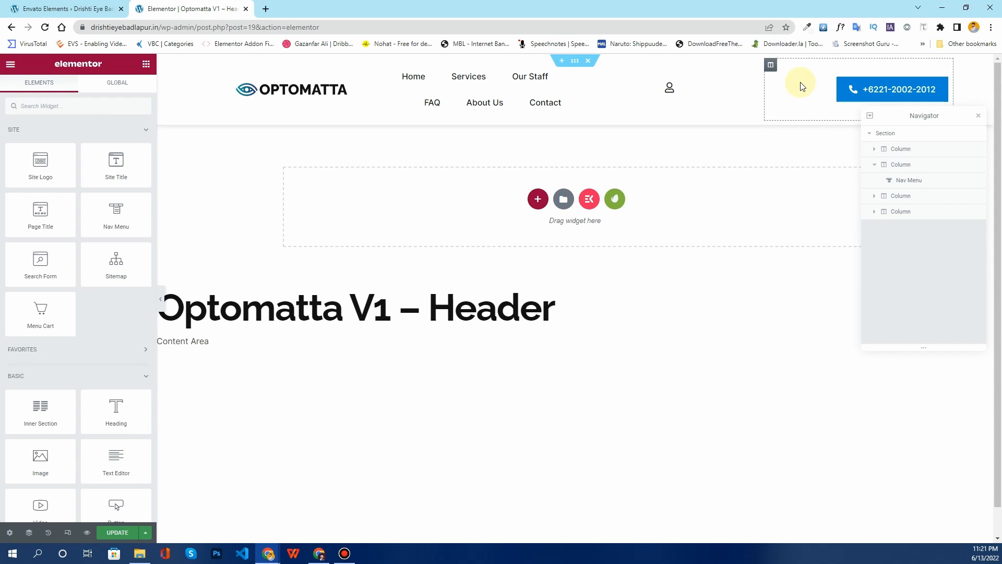
{"action": "right_click", "coordinate": [583, 72]}
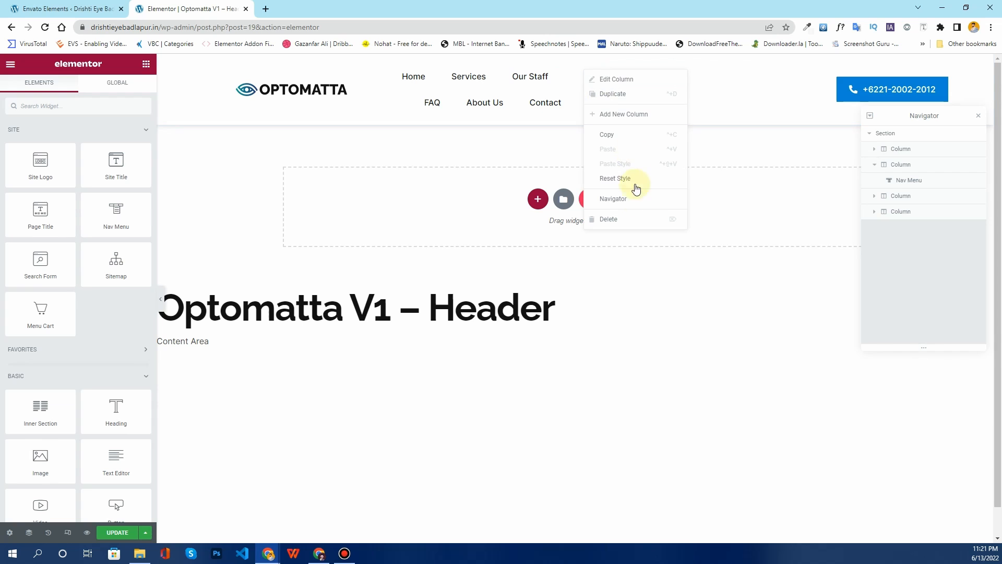
{"action": "left_click", "coordinate": [647, 218]}
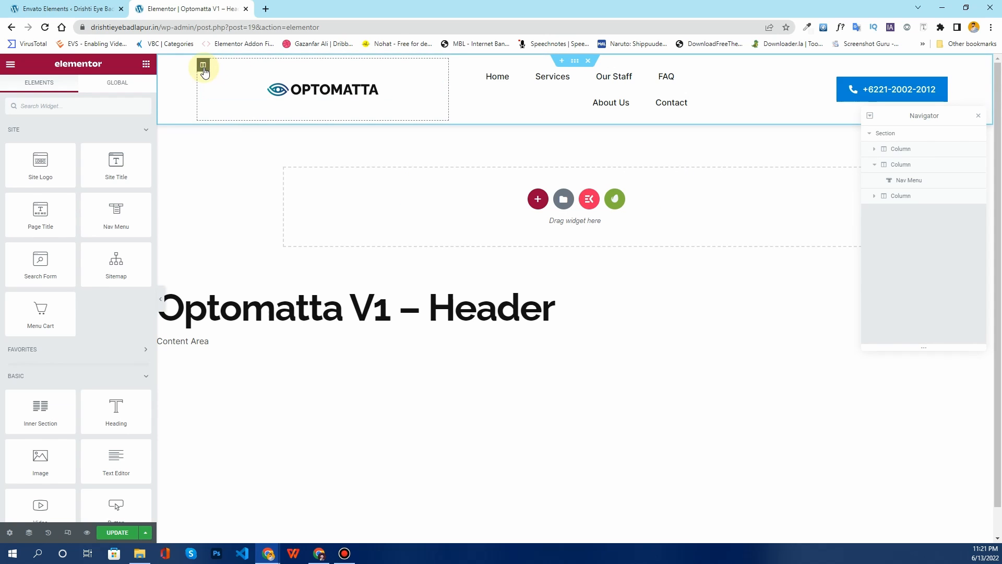
Set the header's logo column width to 15%
{"action": "left_click", "coordinate": [203, 65]}
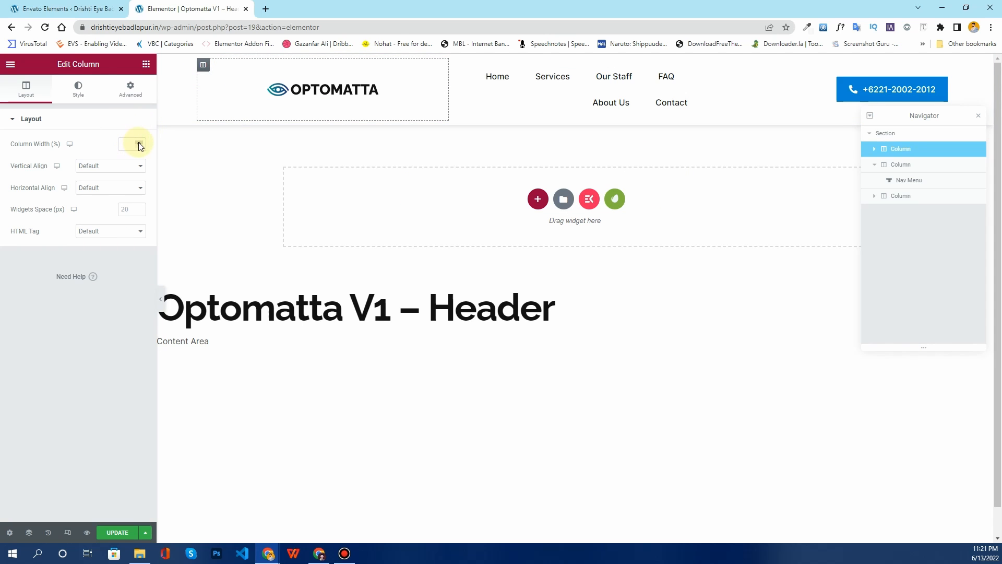
{"action": "left_click", "coordinate": [139, 143]}
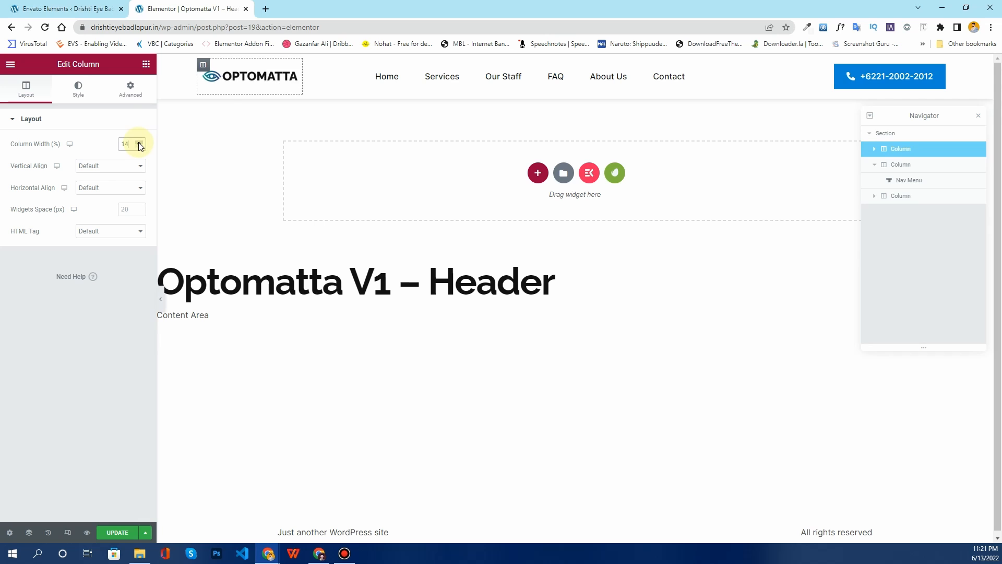
{"action": "left_click", "coordinate": [139, 143]}
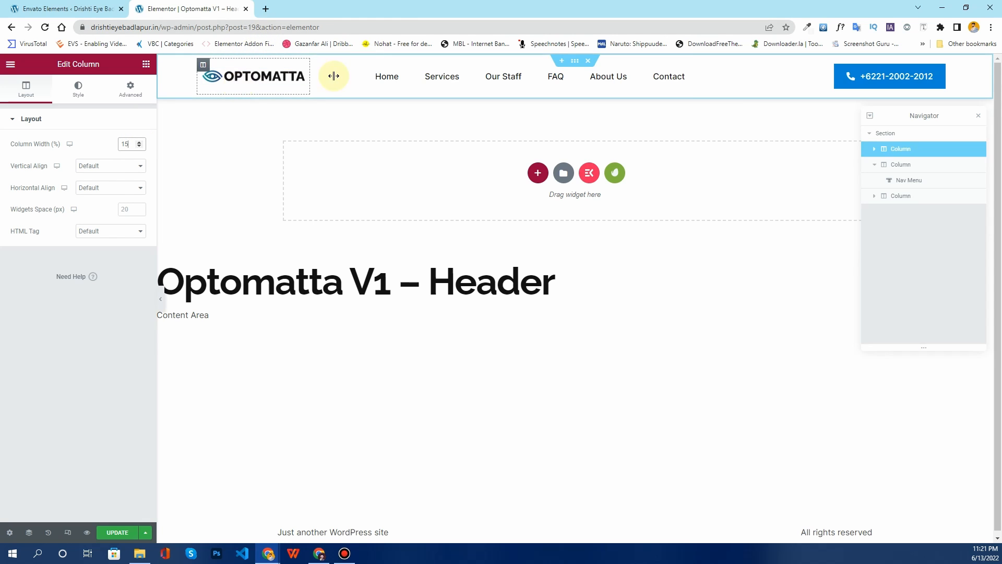
Widen the header's navigation menu column to 66%
{"action": "left_click", "coordinate": [317, 65]}
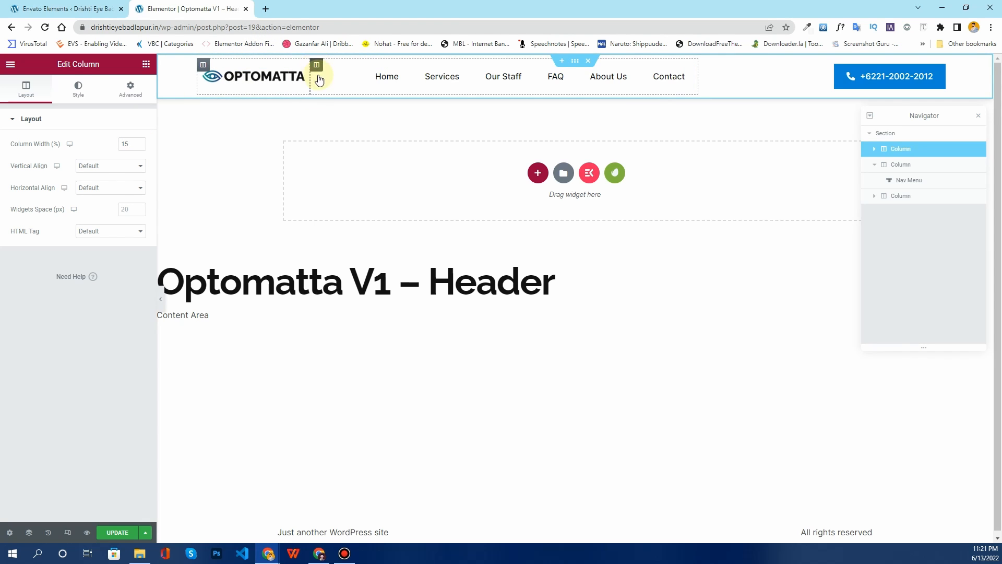
{"action": "left_click", "coordinate": [140, 141]}
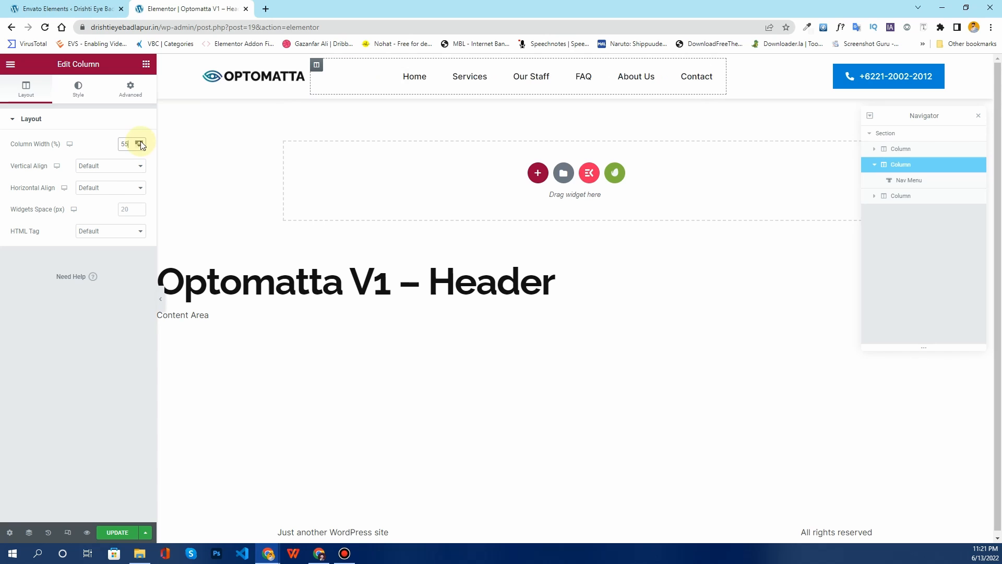
{"action": "left_click", "coordinate": [139, 142]}
{"action": "left_click", "coordinate": [140, 142]}
{"action": "left_click", "coordinate": [140, 142]}
{"action": "left_click", "coordinate": [140, 141]}
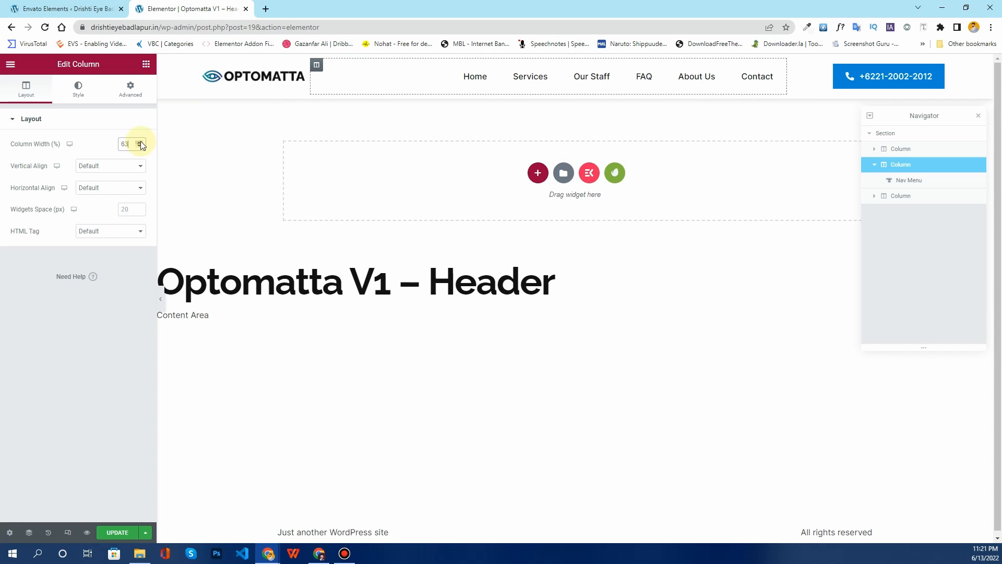
{"action": "left_click", "coordinate": [140, 142]}
{"action": "left_click", "coordinate": [140, 141]}
{"action": "left_click", "coordinate": [140, 142]}
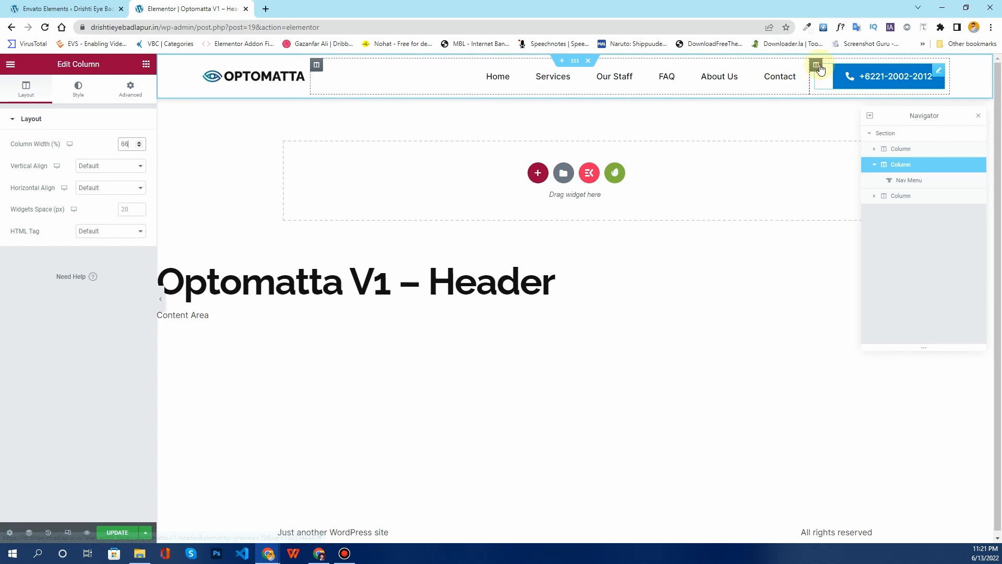
Set the width of the header's phone button column to 17%
{"action": "left_click", "coordinate": [816, 64]}
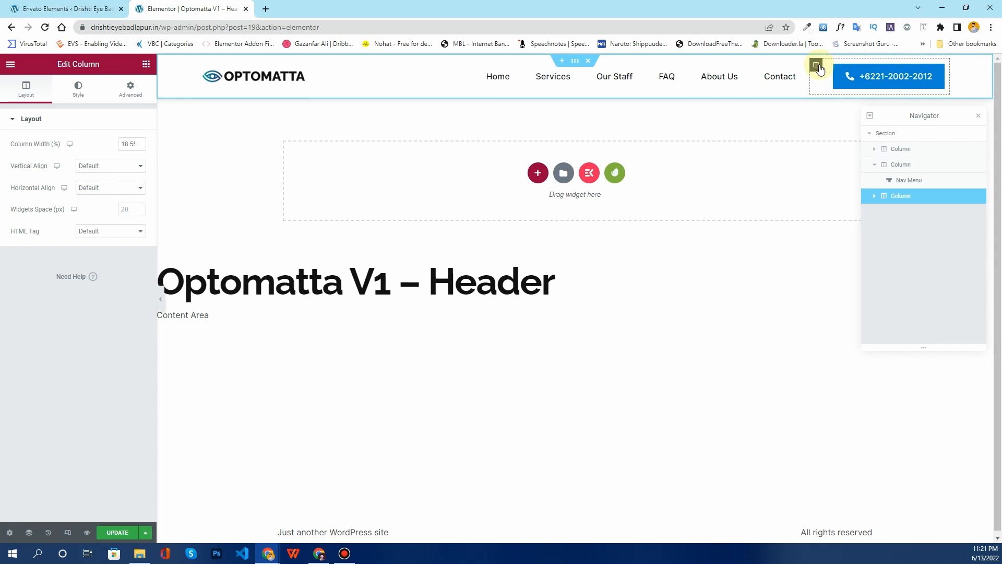
{"action": "left_click", "coordinate": [133, 142]}
{"action": "type", "text": "1"}
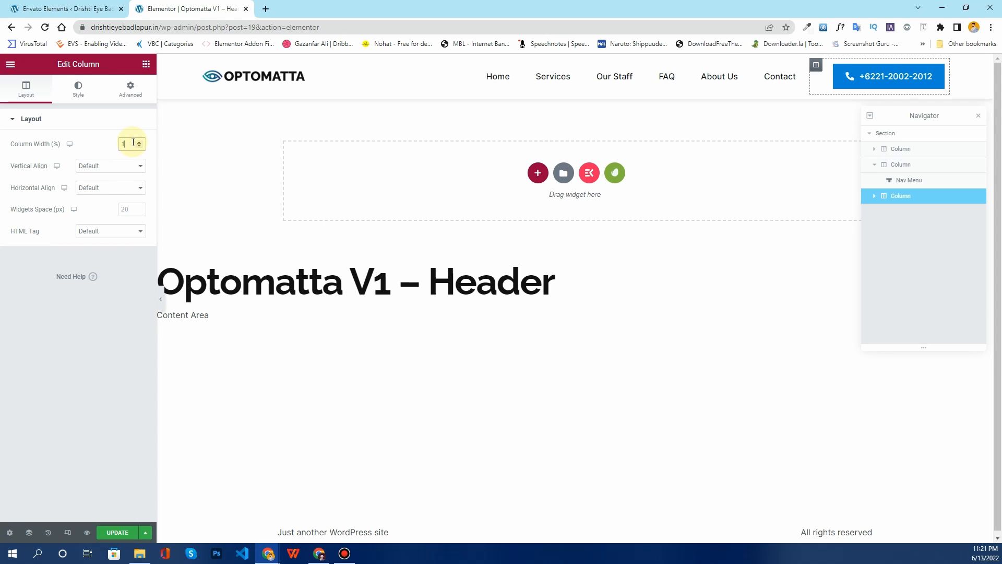
{"action": "type", "text": "5"}
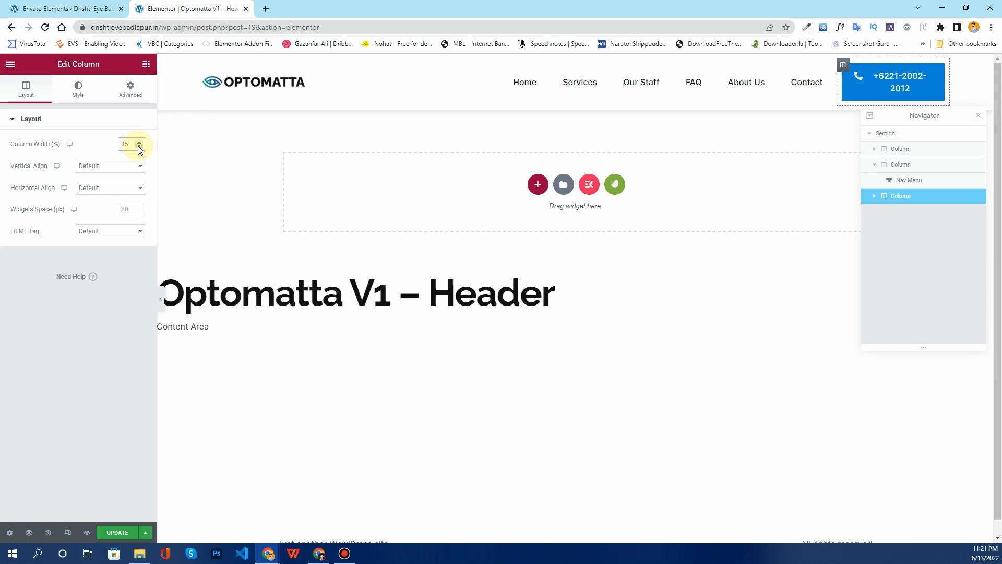
{"action": "left_click", "coordinate": [139, 147]}
{"action": "left_click", "coordinate": [140, 146]}
{"action": "left_click", "coordinate": [139, 143]}
{"action": "left_click", "coordinate": [139, 142]}
{"action": "left_click", "coordinate": [138, 142]}
{"action": "left_click", "coordinate": [139, 142]}
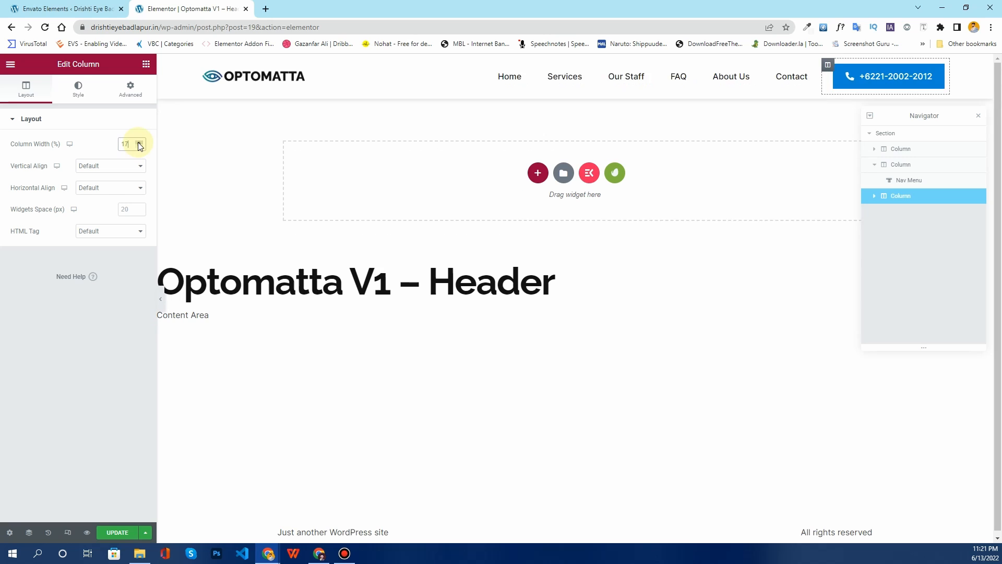
Set the header's phone button column width to 20% and the navigation menu column width to 65%
{"action": "left_click", "coordinate": [138, 142]}
{"action": "left_click", "coordinate": [138, 142]}
{"action": "left_click", "coordinate": [139, 142]}
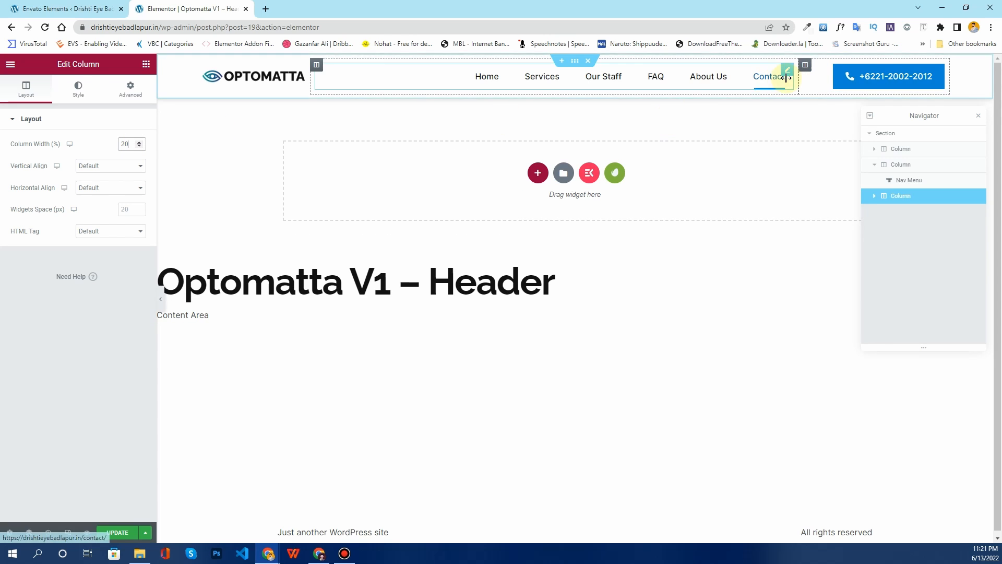
{"action": "left_click", "coordinate": [204, 65]}
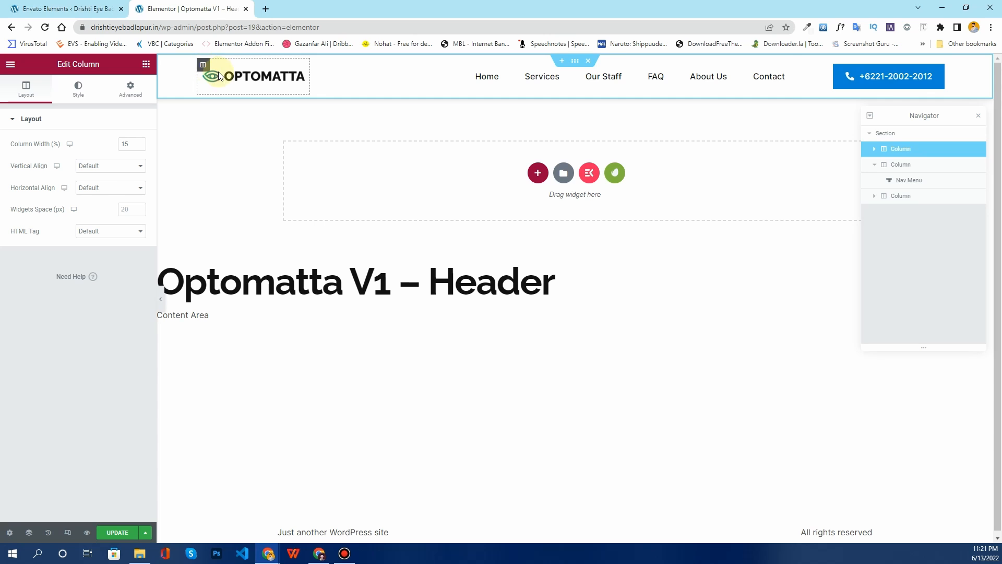
{"action": "left_click", "coordinate": [316, 65]}
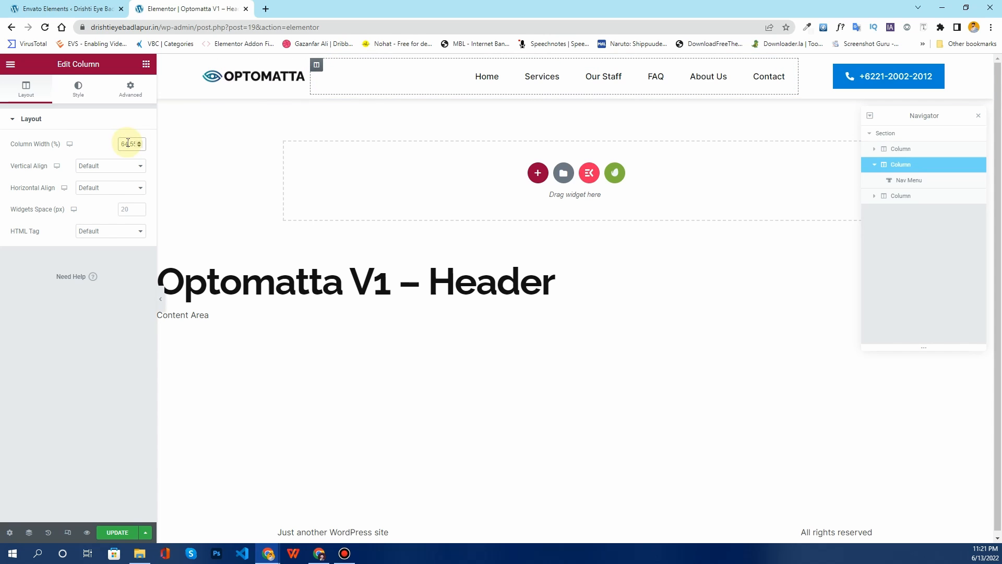
{"action": "type", "text": "65"}
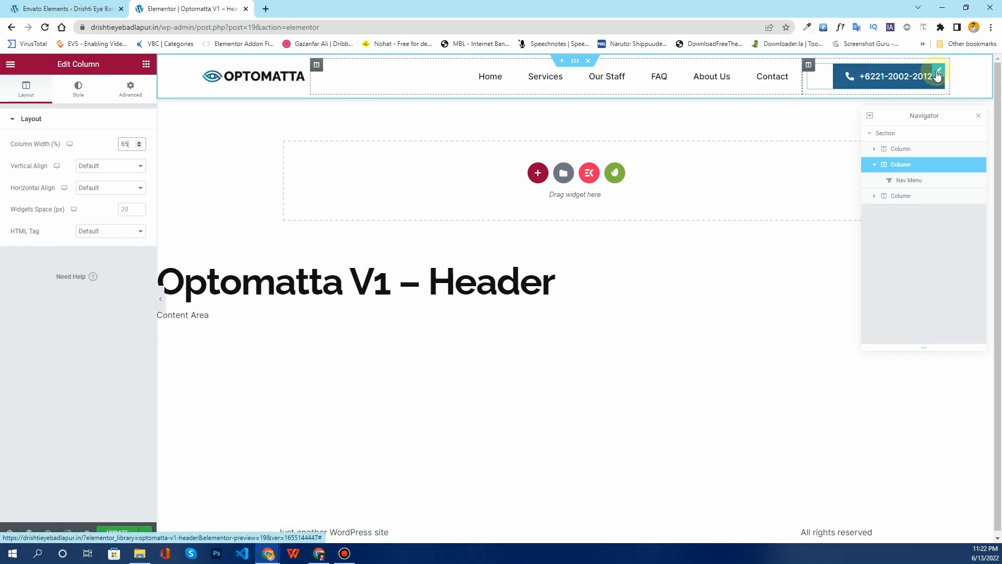
Change the header phone button's text to "Book An Appointment" and remove its icon
{"action": "left_click", "coordinate": [922, 77]}
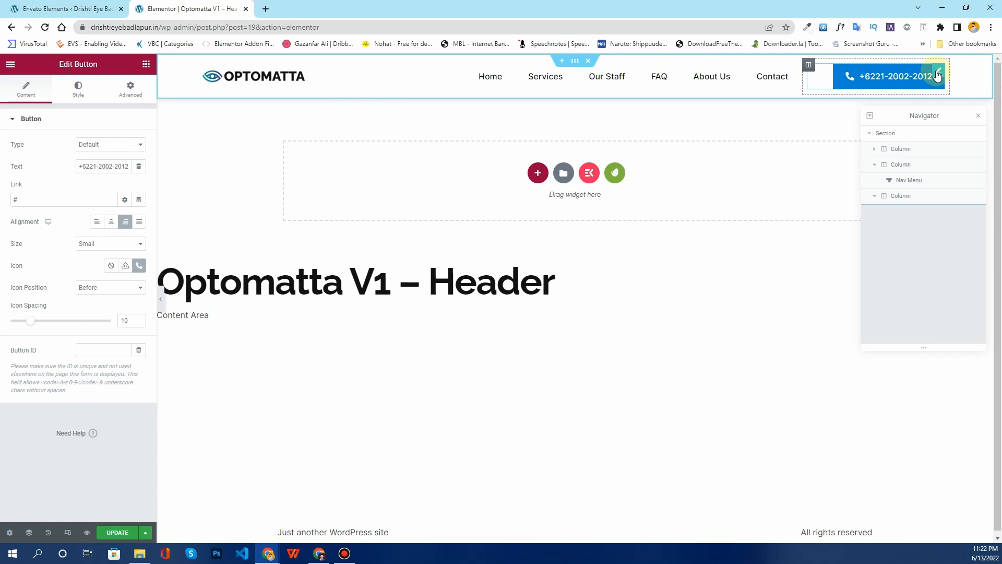
{"action": "triple_click", "coordinate": [99, 166]}
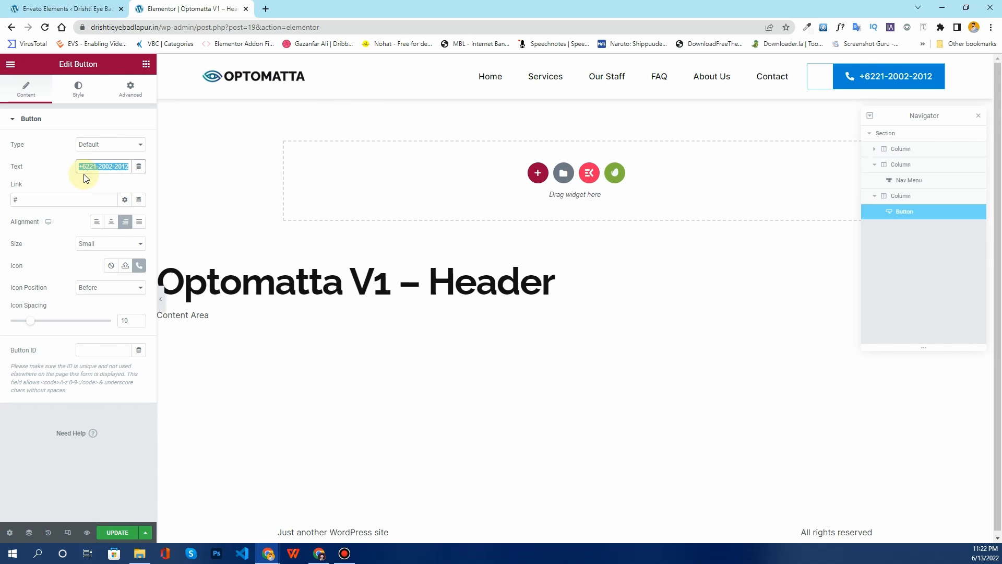
{"action": "type", "text": "Book"}
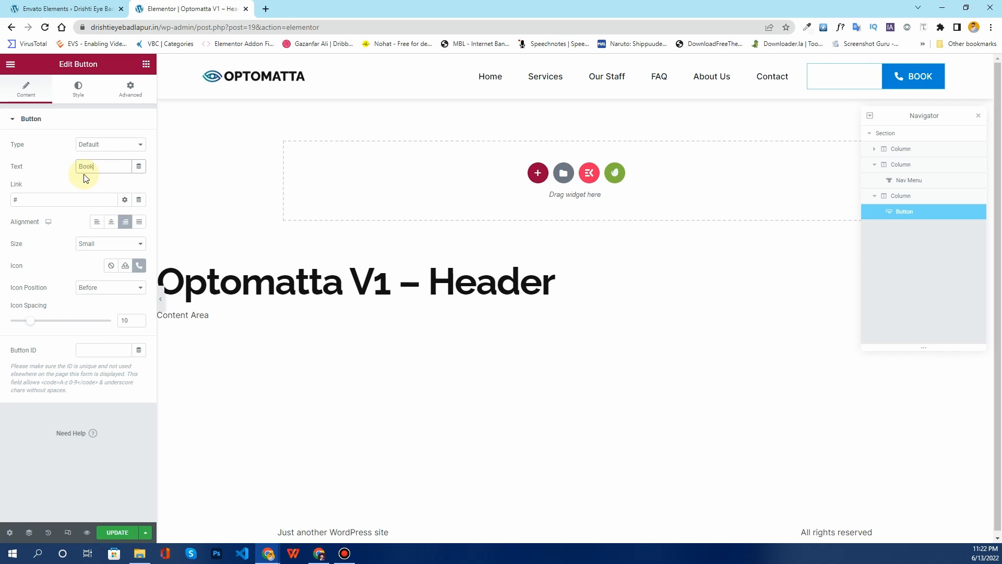
{"action": "type", "text": " An Appoi"}
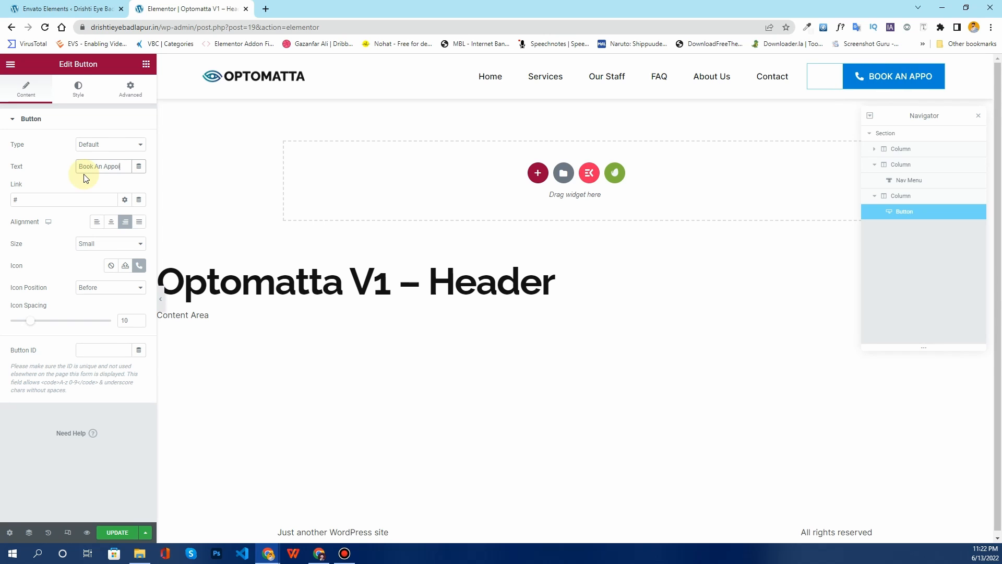
{"action": "type", "text": "ntment"}
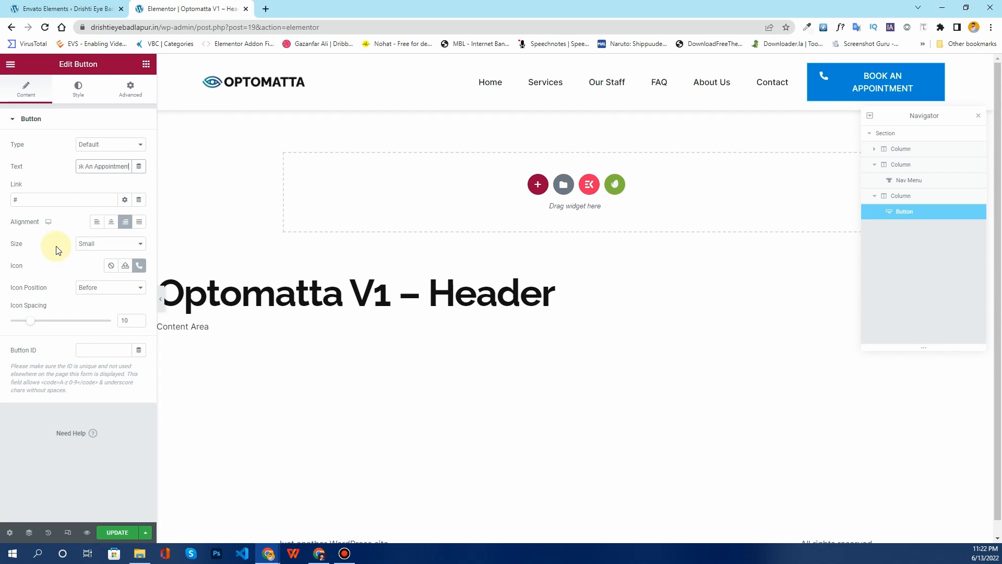
{"action": "left_click", "coordinate": [111, 266]}
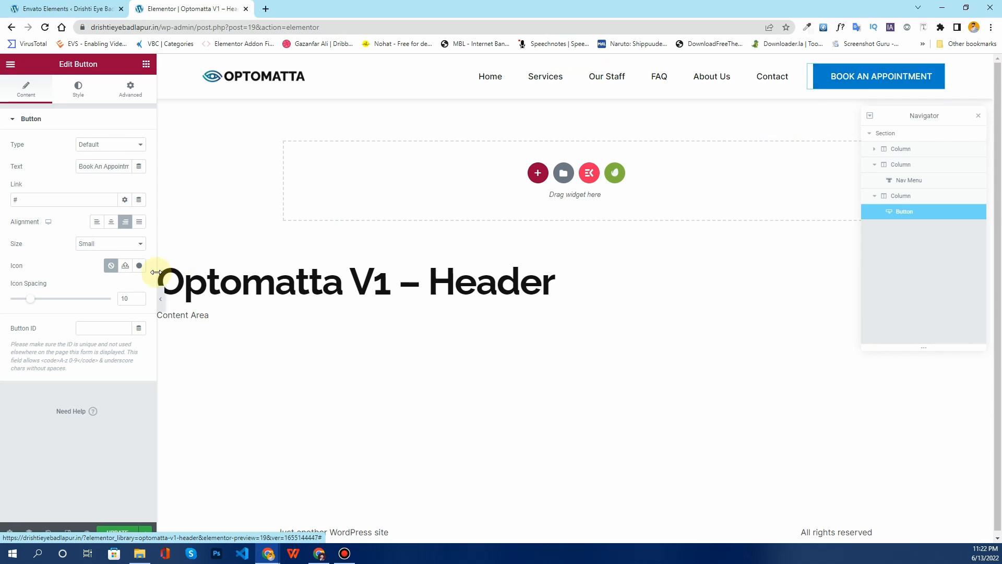
Link the Book An Appointment button to the Appointment page, shortening the URL to the relative path /appointment/
{"action": "left_click_drag", "start_coordinate": [56, 200], "coordinate": [3, 201]}
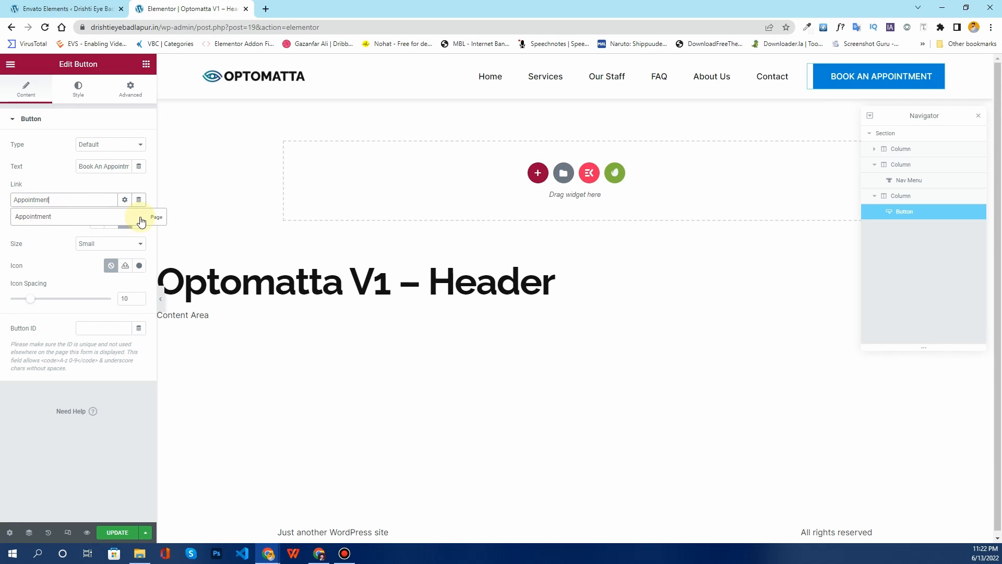
{"action": "left_click", "coordinate": [18, 216]}
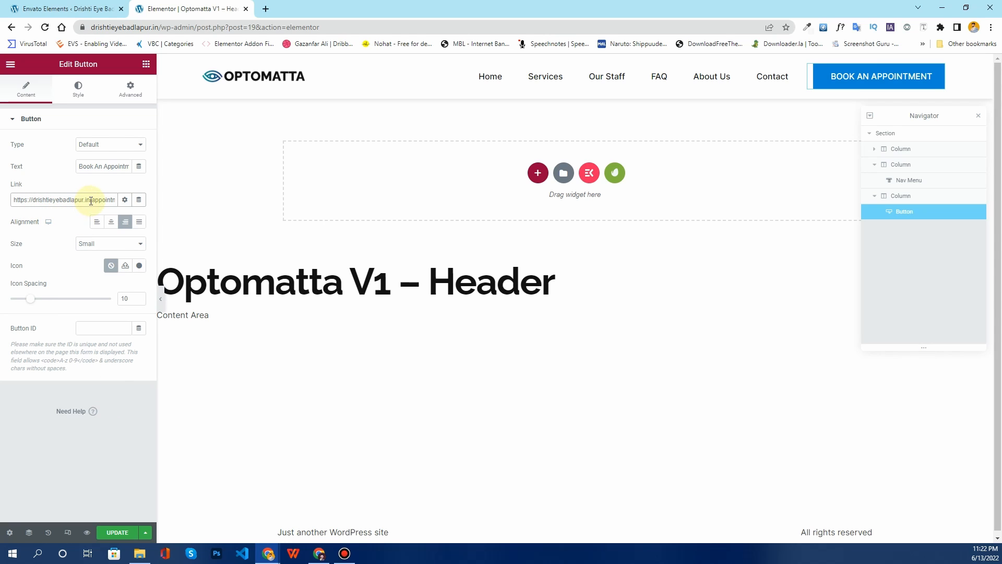
{"action": "left_click_drag", "start_coordinate": [91, 201], "coordinate": [5, 207]}
{"action": "key", "text": "BackSpace"}
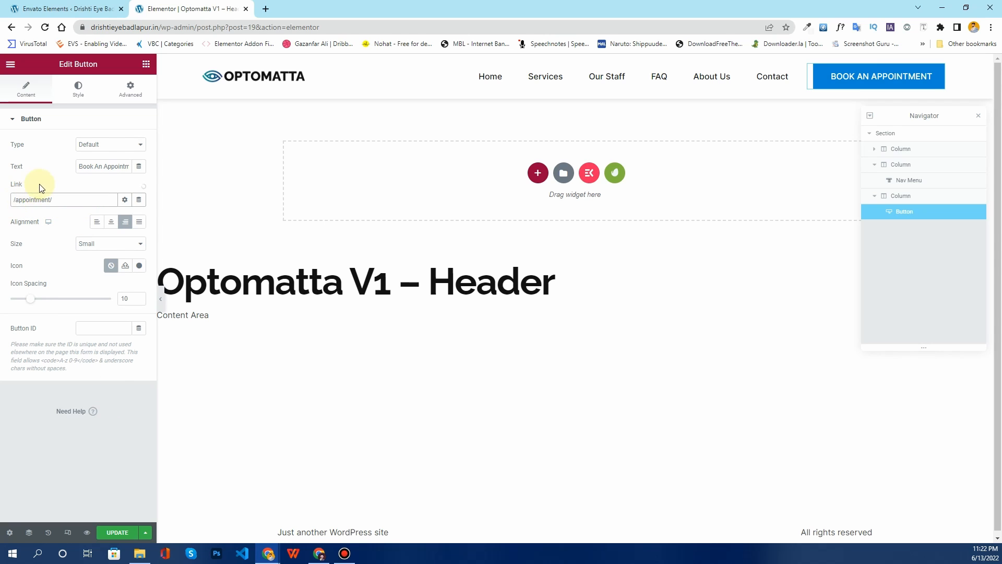
{"action": "left_click_drag", "start_coordinate": [59, 200], "coordinate": [13, 201]}
Update the header template and save its display condition as Include Entire Site
{"action": "left_click", "coordinate": [120, 533]}
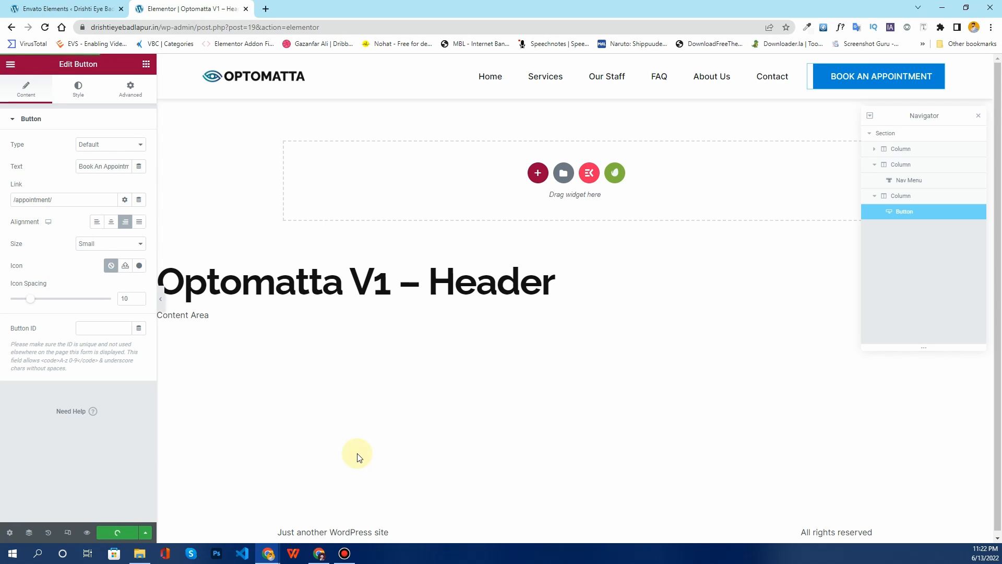
{"action": "left_click", "coordinate": [146, 532]}
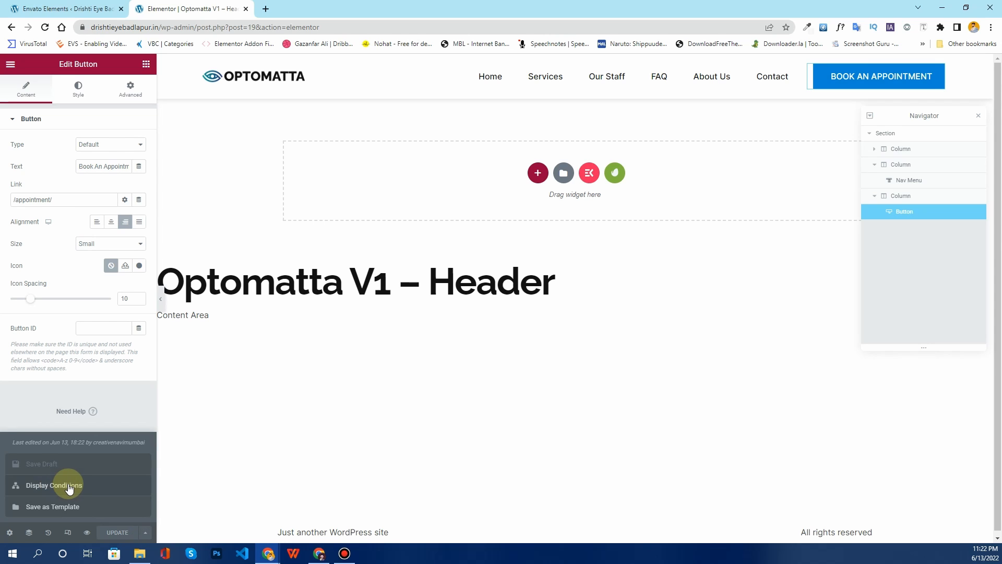
{"action": "left_click", "coordinate": [145, 532]}
{"action": "left_click", "coordinate": [146, 534]}
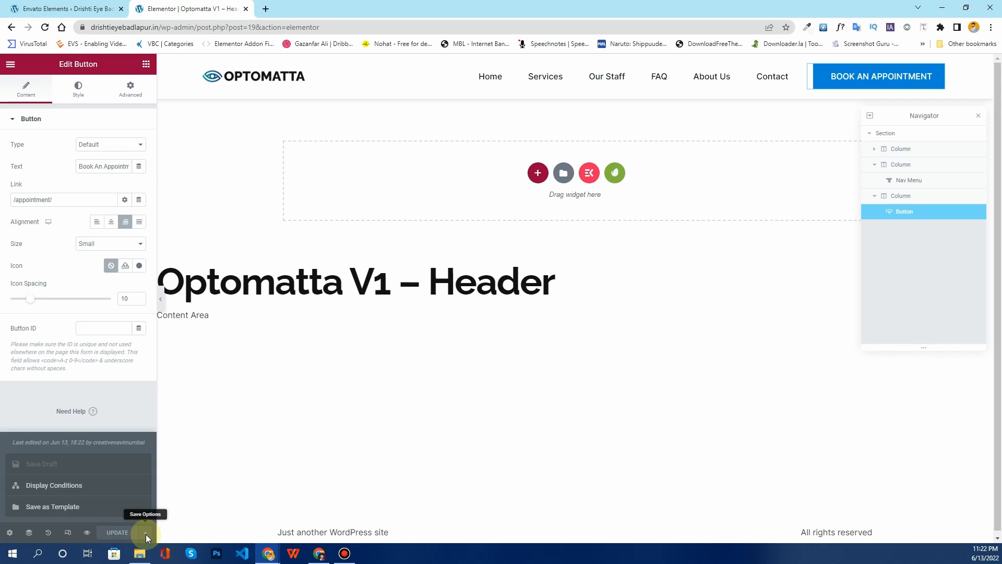
{"action": "left_click", "coordinate": [45, 486]}
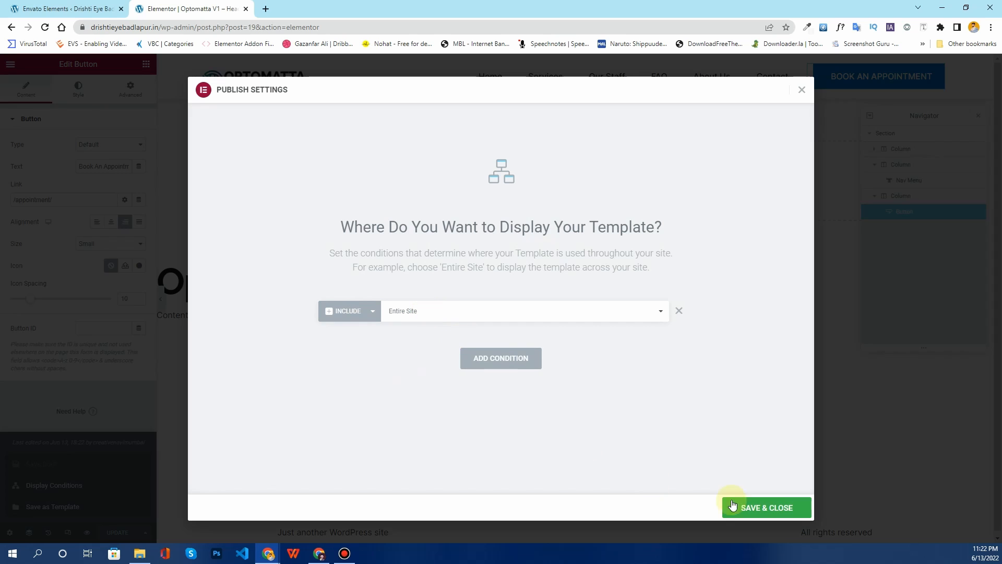
{"action": "left_click", "coordinate": [771, 507]}
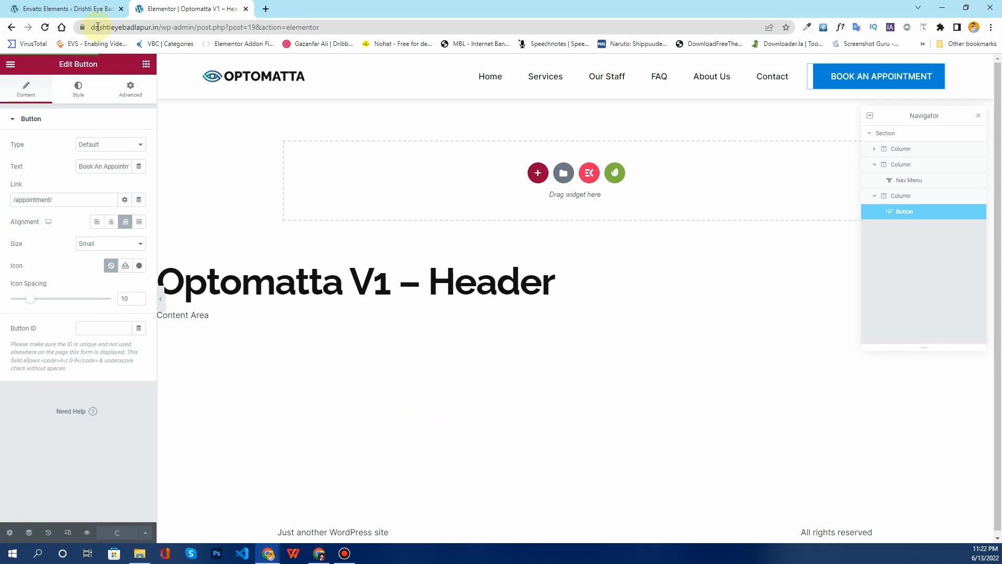
Exit the header editor to the dashboard, rename the template to "Header" and update it
{"action": "left_click", "coordinate": [13, 66]}
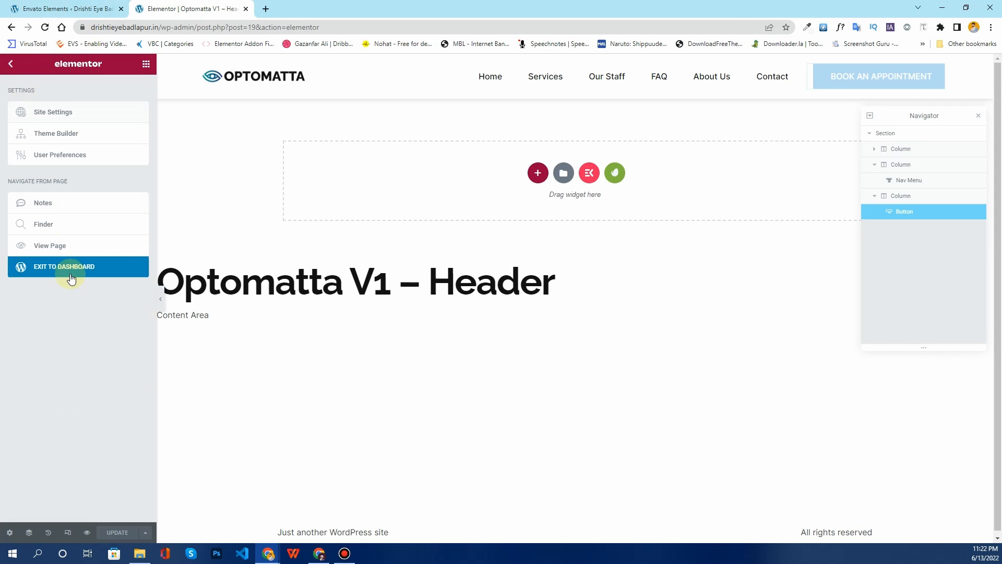
{"action": "left_click", "coordinate": [78, 268]}
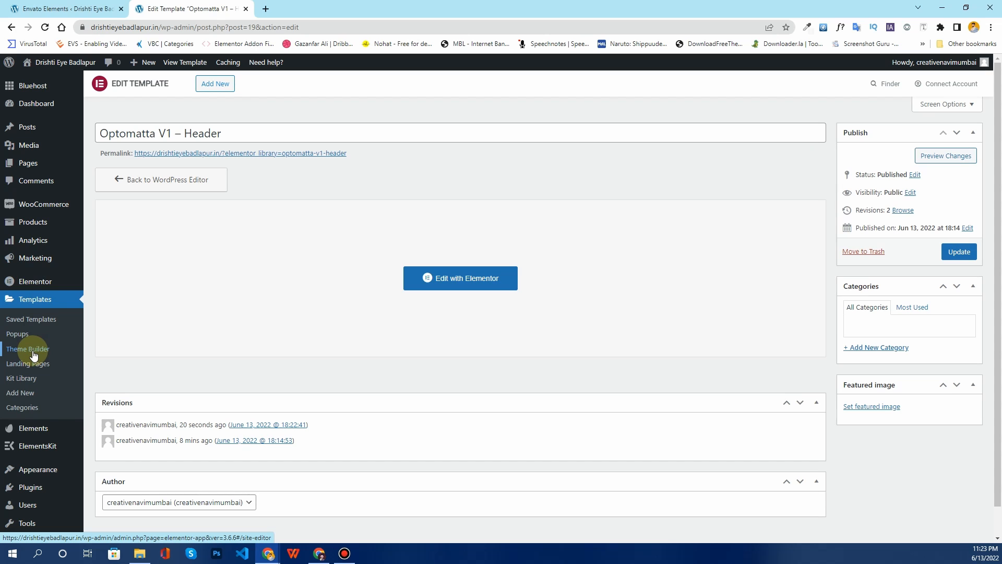
{"action": "left_click_drag", "start_coordinate": [184, 134], "coordinate": [85, 132]}
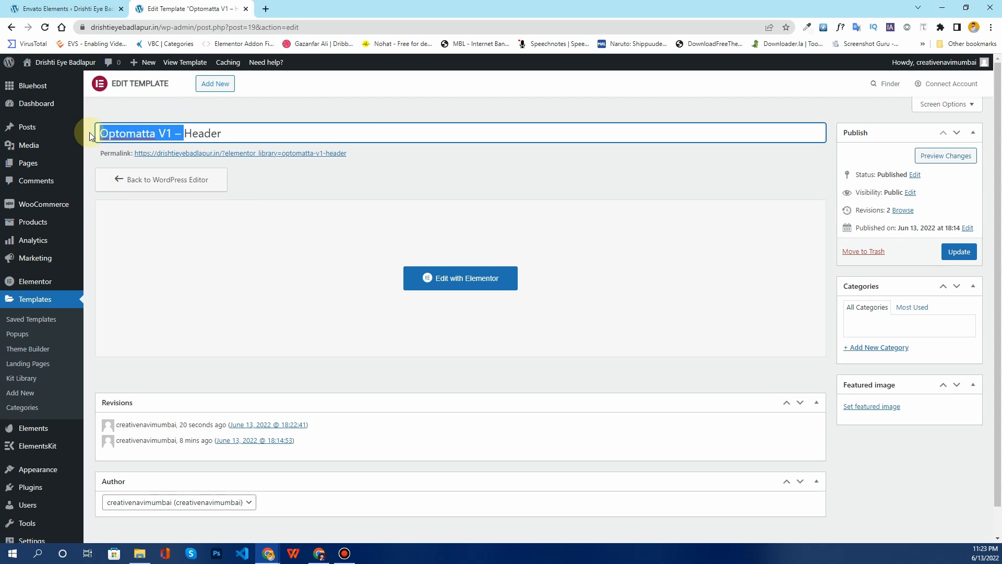
{"action": "key", "text": "BackSpace"}
{"action": "left_click", "coordinate": [960, 252]}
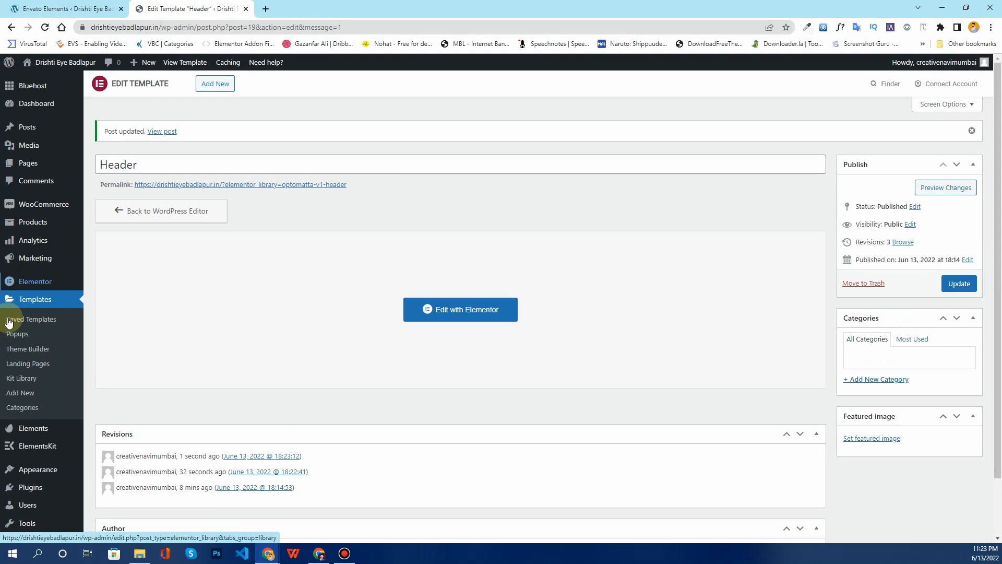
Open the Optomatta V1 – Footer template from the Theme Builder's footer parts for editing in Elementor
{"action": "left_click", "coordinate": [30, 349]}
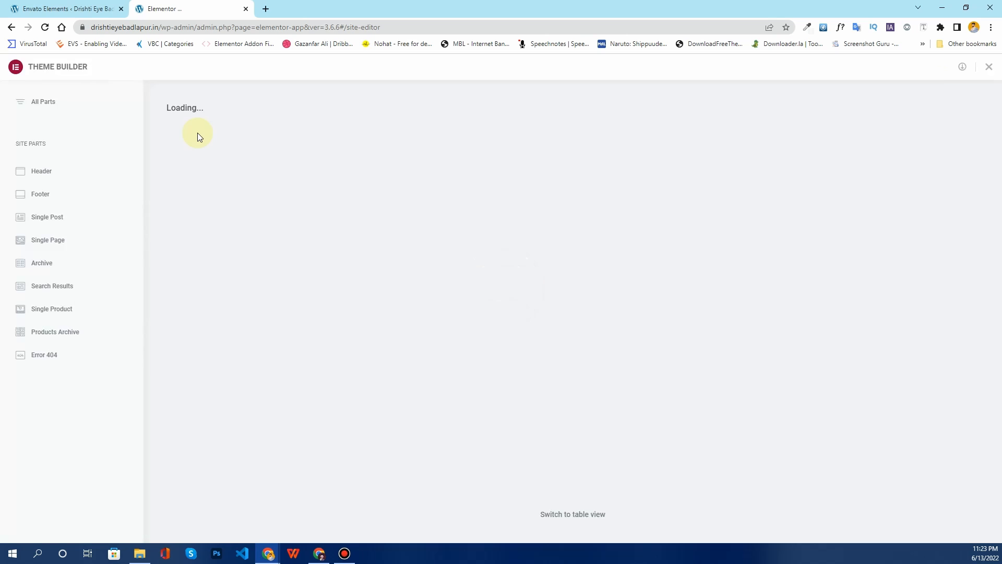
{"action": "left_click", "coordinate": [44, 197]}
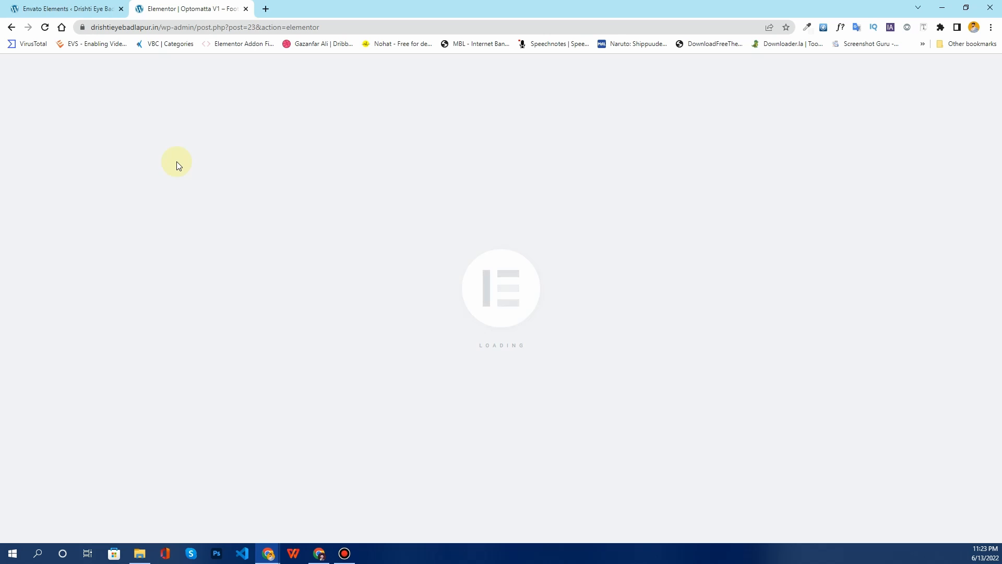
{"action": "scroll", "coordinate": [469, 236], "scroll_direction": "down", "scroll_amount": 1}
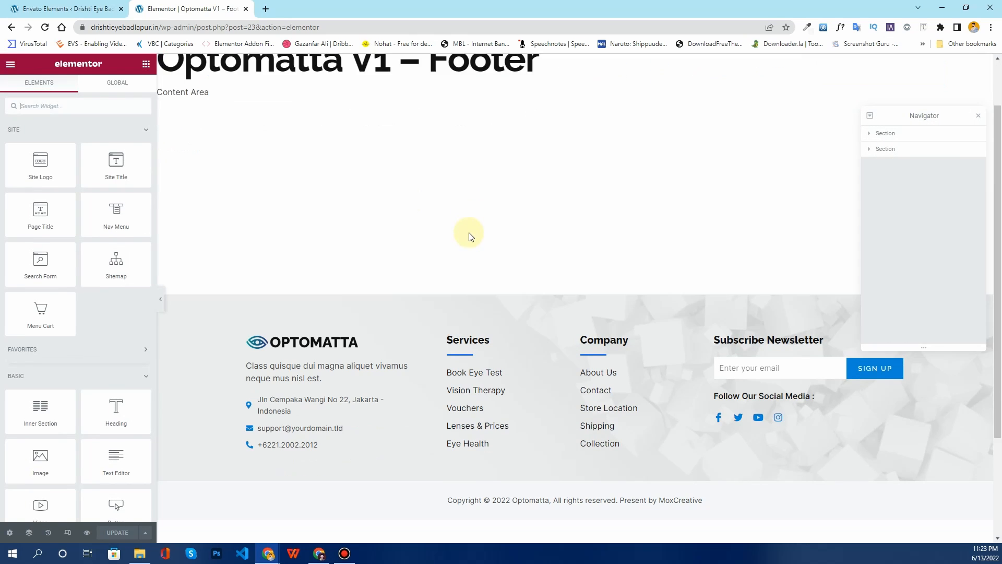
{"action": "scroll", "coordinate": [468, 236], "scroll_direction": "down", "scroll_amount": 2}
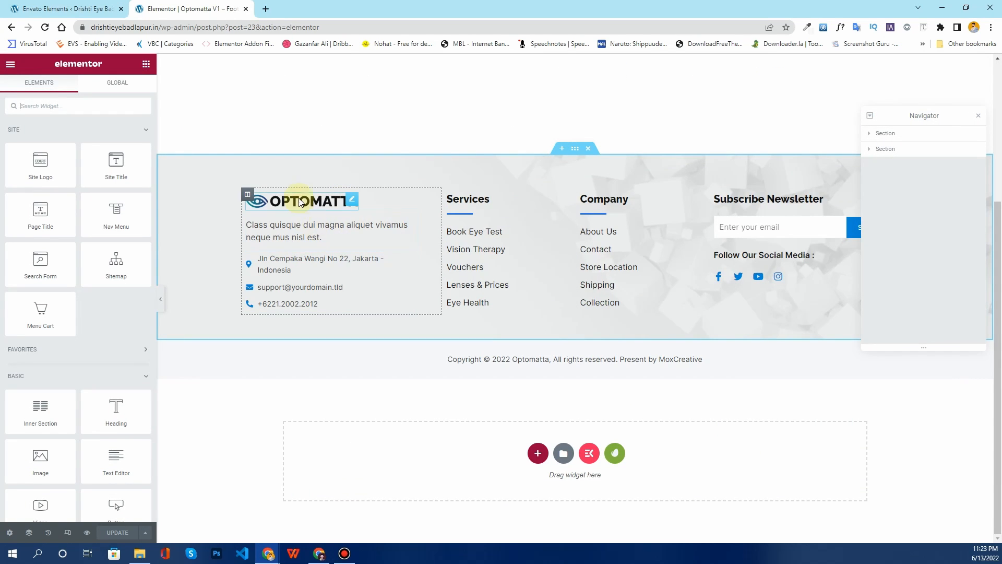
Replace the address text in the footer's contact icon list with the clinic's location
{"action": "left_click", "coordinate": [299, 275]}
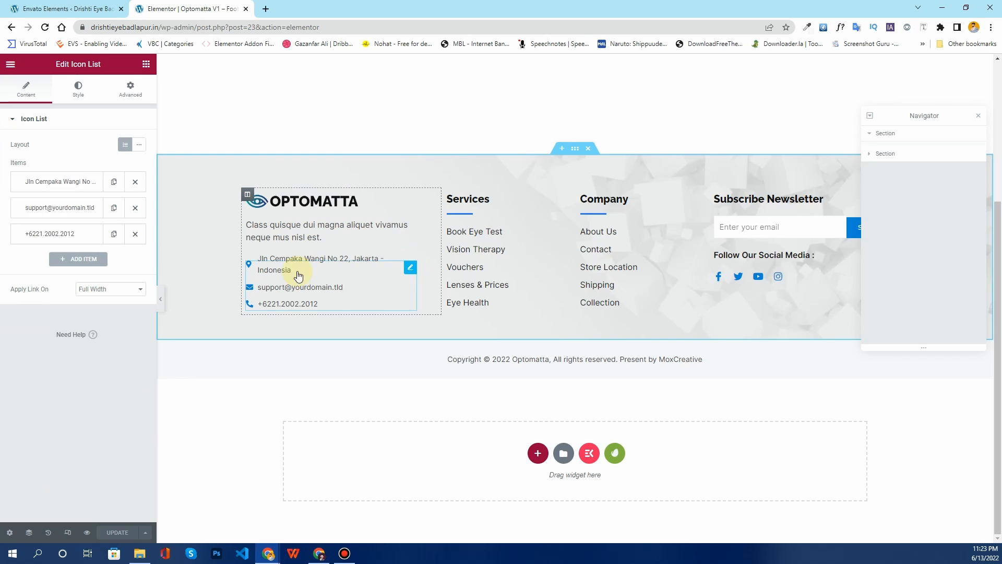
{"action": "left_click", "coordinate": [19, 181]}
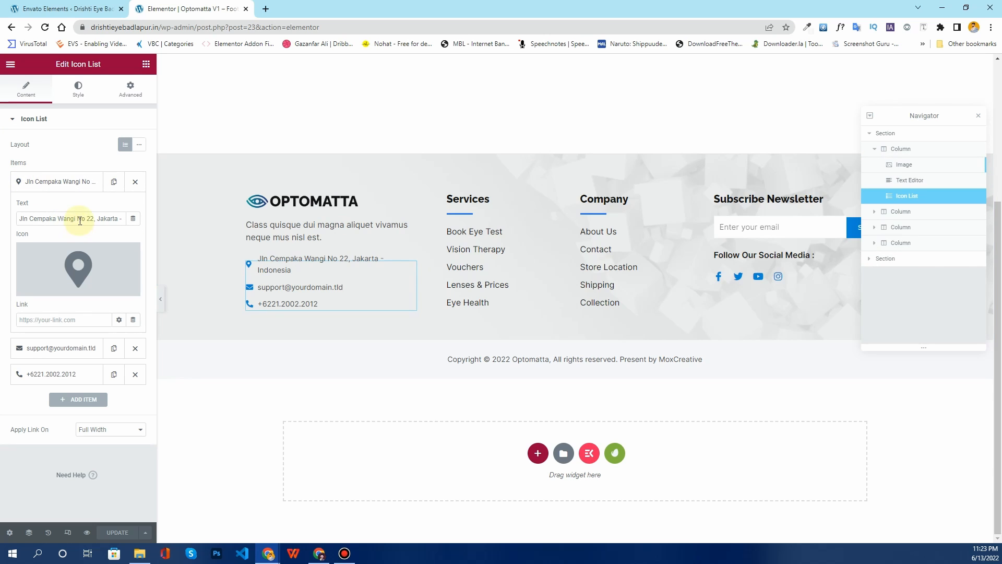
{"action": "left_click_drag", "start_coordinate": [80, 221], "coordinate": [119, 222]}
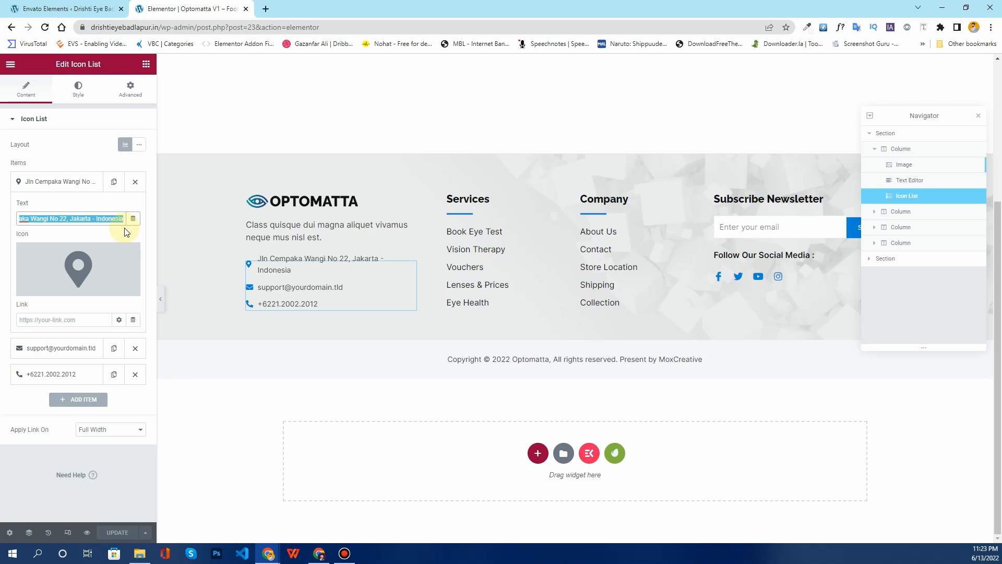
{"action": "type", "text": "Mumbai, Badlapur, India"}
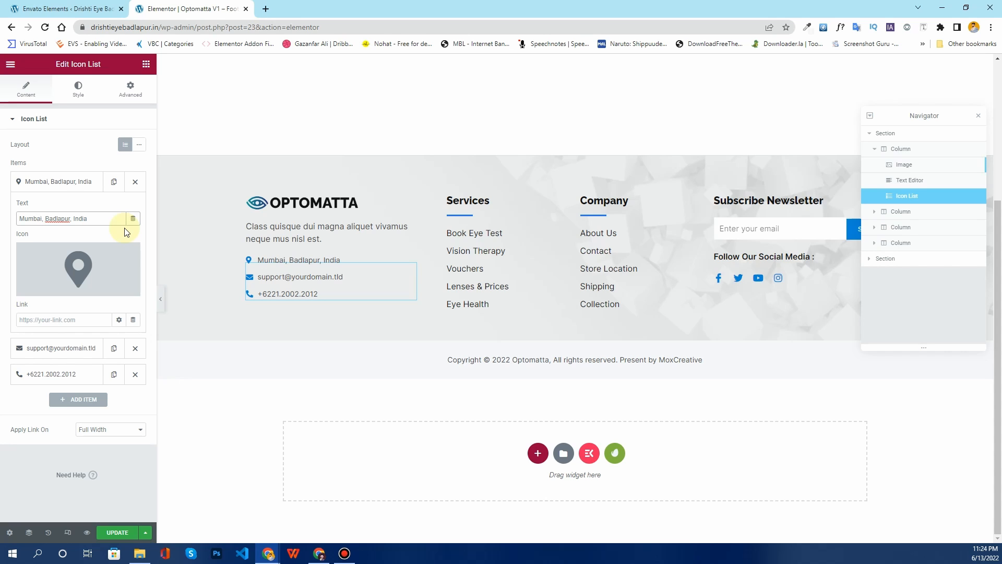
{"action": "left_click", "coordinate": [52, 182]}
Review the text, icon and link settings of the email and phone items in the footer's contact list
{"action": "left_click", "coordinate": [78, 207]}
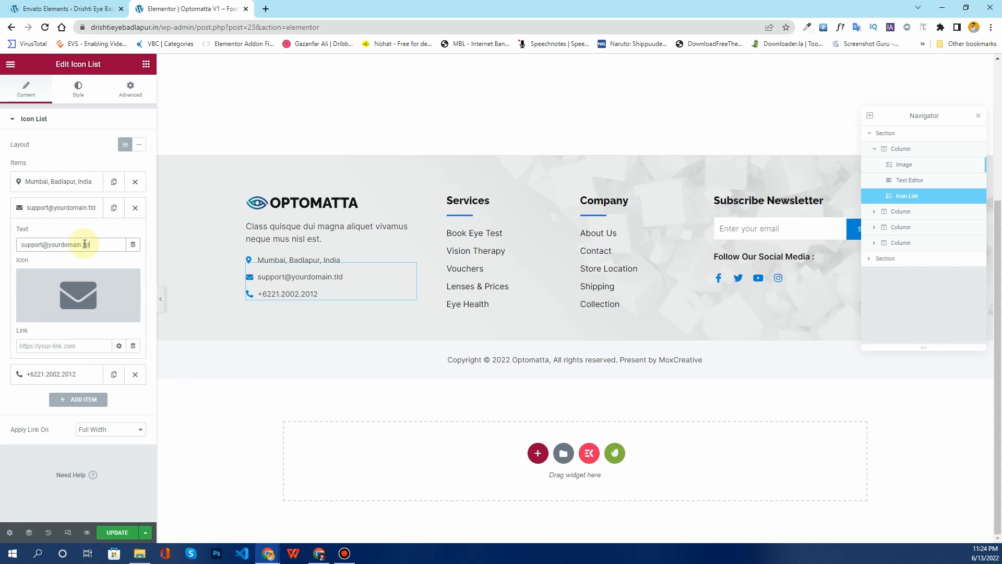
{"action": "left_click_drag", "start_coordinate": [90, 244], "coordinate": [10, 243]}
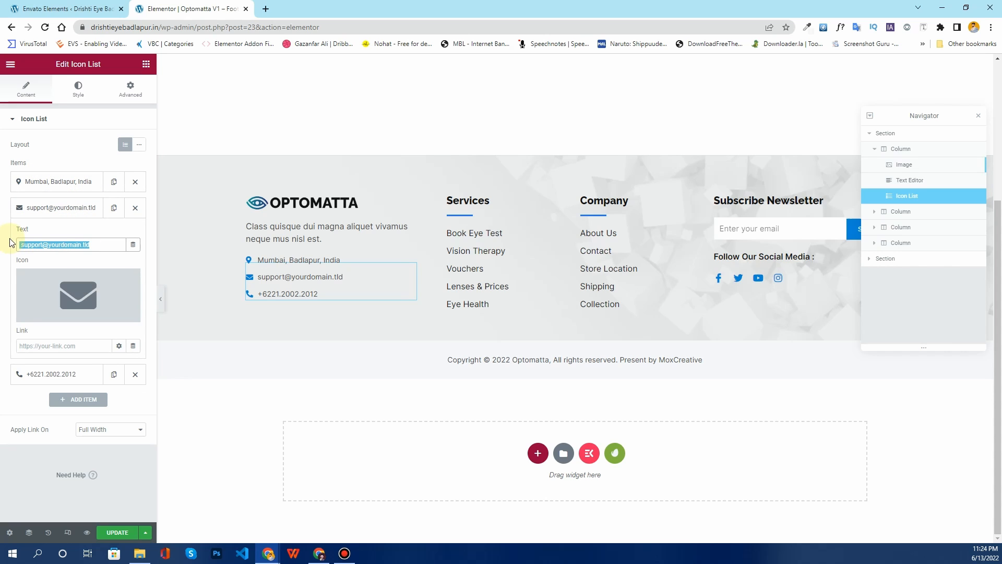
{"action": "left_click", "coordinate": [53, 208]}
{"action": "left_click", "coordinate": [42, 233]}
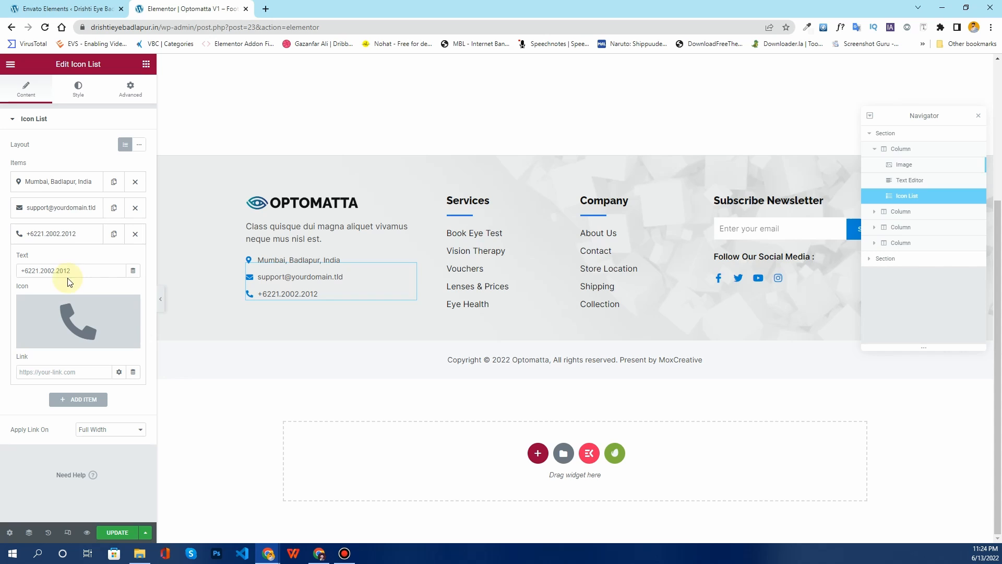
{"action": "left_click", "coordinate": [60, 233]}
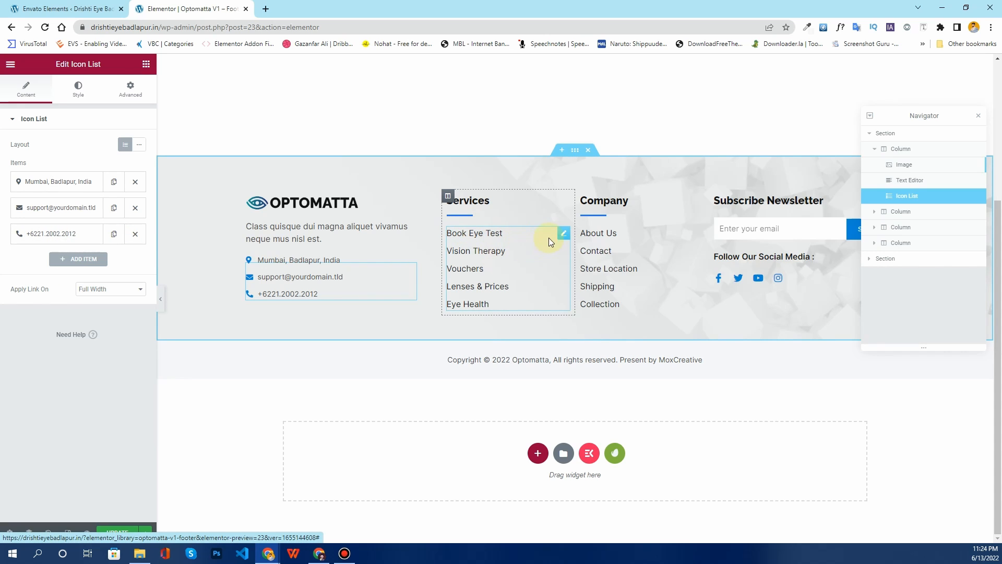
Review the text, icon and link settings of the Book Eye Test item in the footer's Services list
{"action": "left_click", "coordinate": [469, 240]}
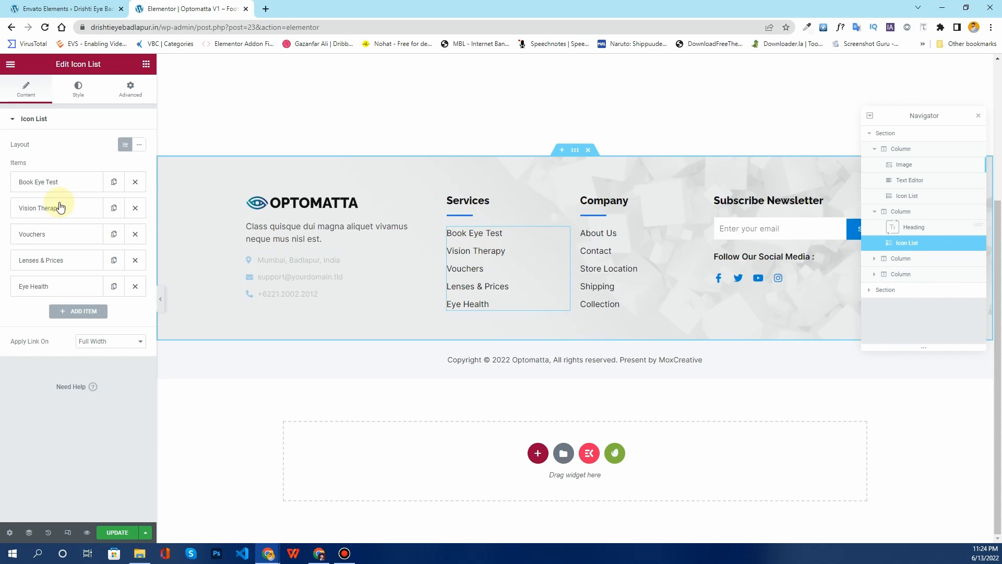
{"action": "left_click", "coordinate": [50, 188]}
{"action": "scroll", "coordinate": [369, 202], "scroll_direction": "up", "scroll_amount": 4}
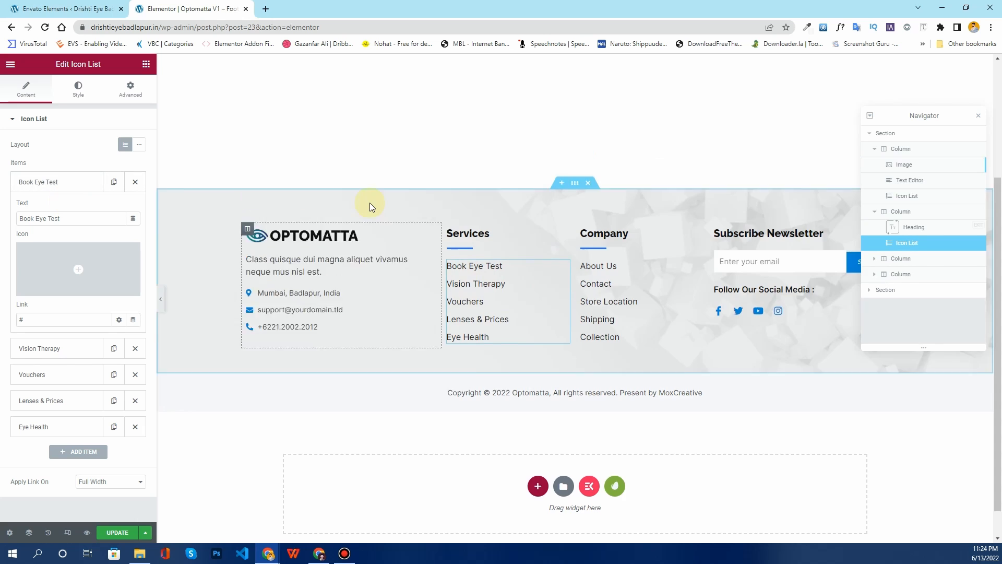
{"action": "scroll", "coordinate": [486, 253], "scroll_direction": "down", "scroll_amount": 3}
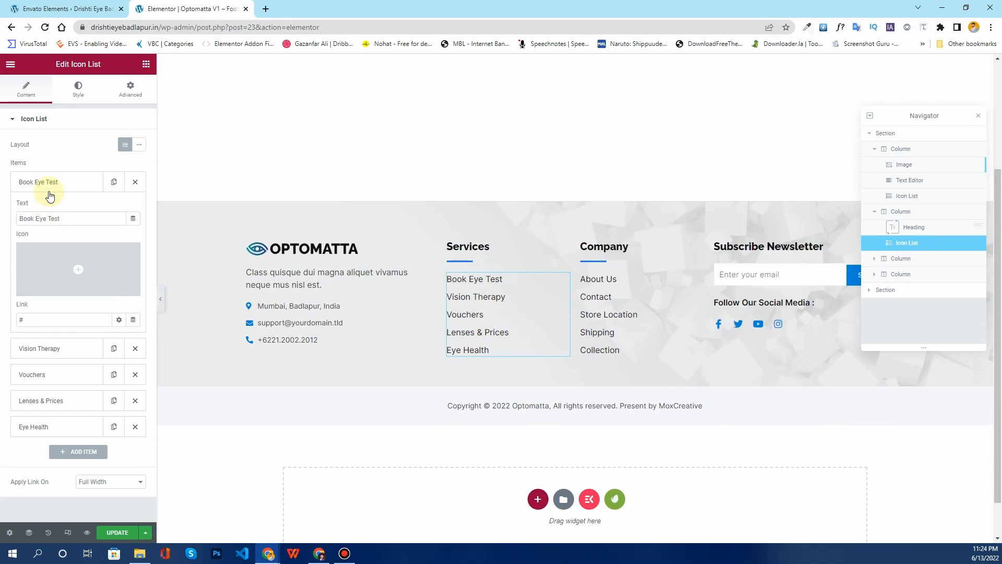
{"action": "left_click", "coordinate": [50, 182]}
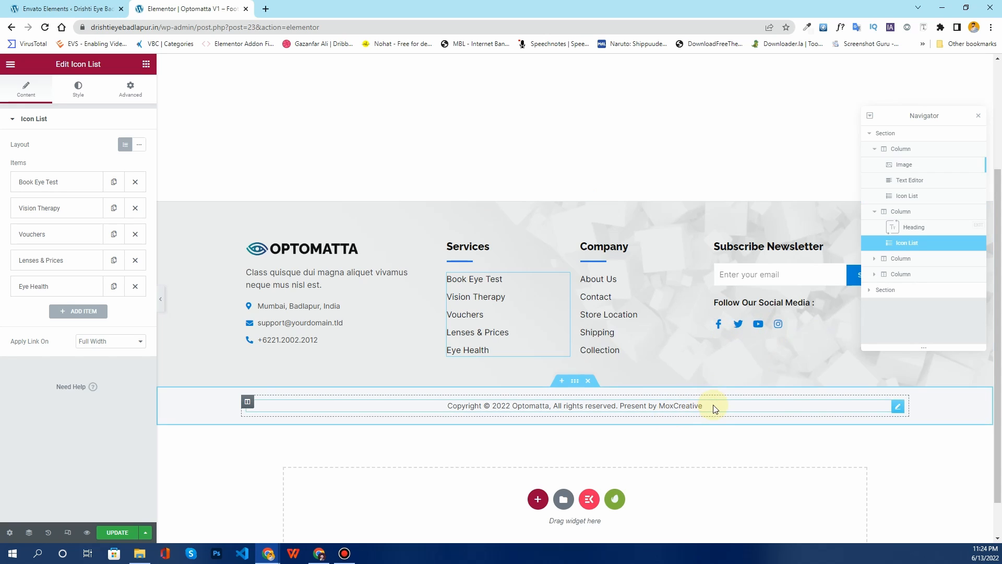
Replace "Optomatta" with "Drishti Eye Badlapur" in the footer's copyright heading
{"action": "left_click", "coordinate": [898, 407]}
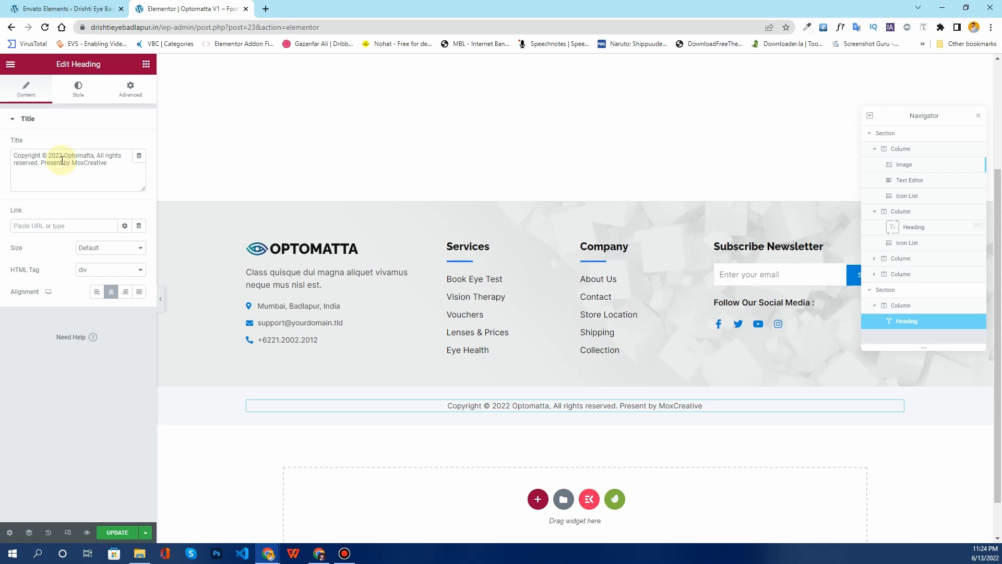
{"action": "left_click_drag", "start_coordinate": [63, 156], "coordinate": [91, 154]}
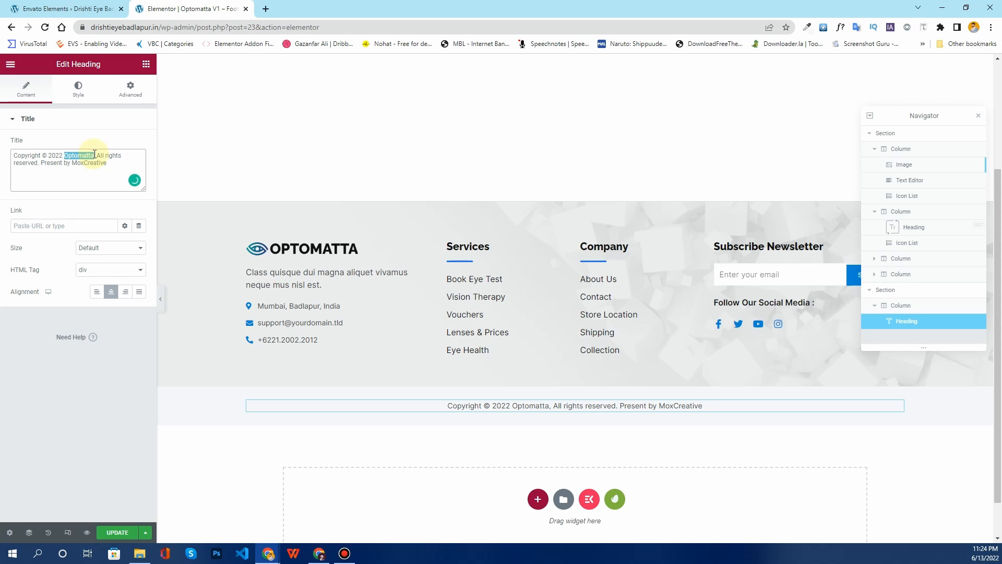
{"action": "type", "text": "Dri"}
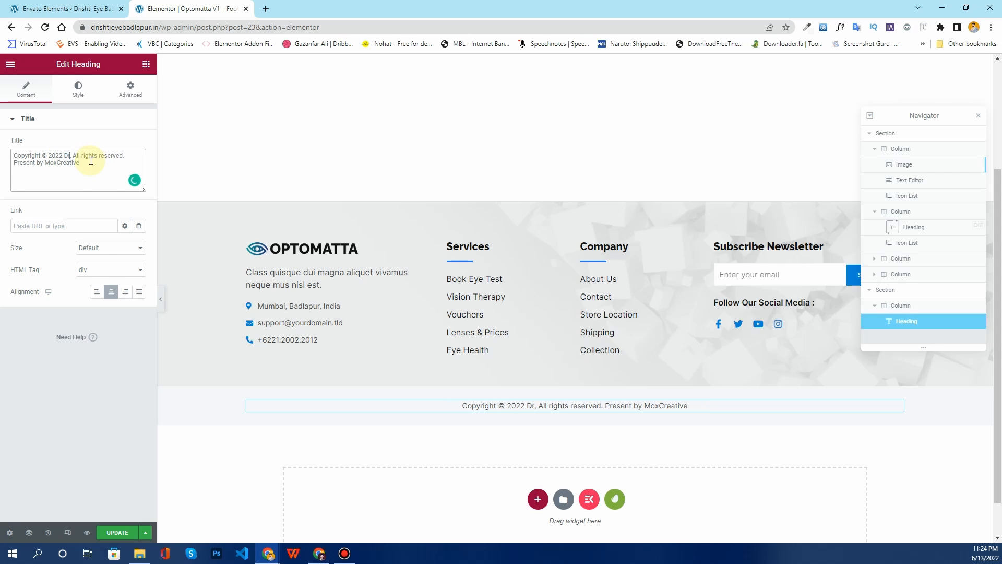
{"action": "type", "text": "shti"}
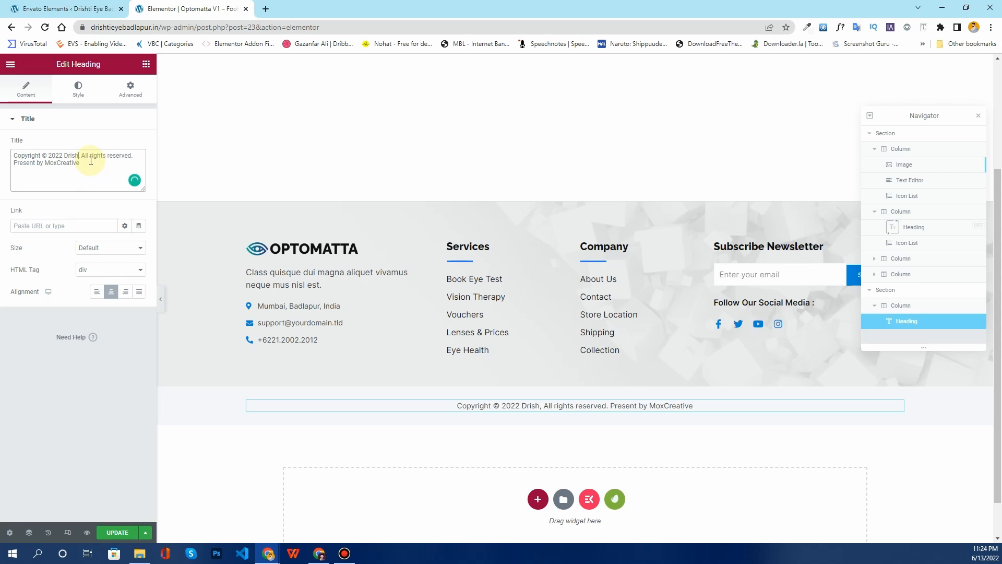
{"action": "type", "text": " Eye B"}
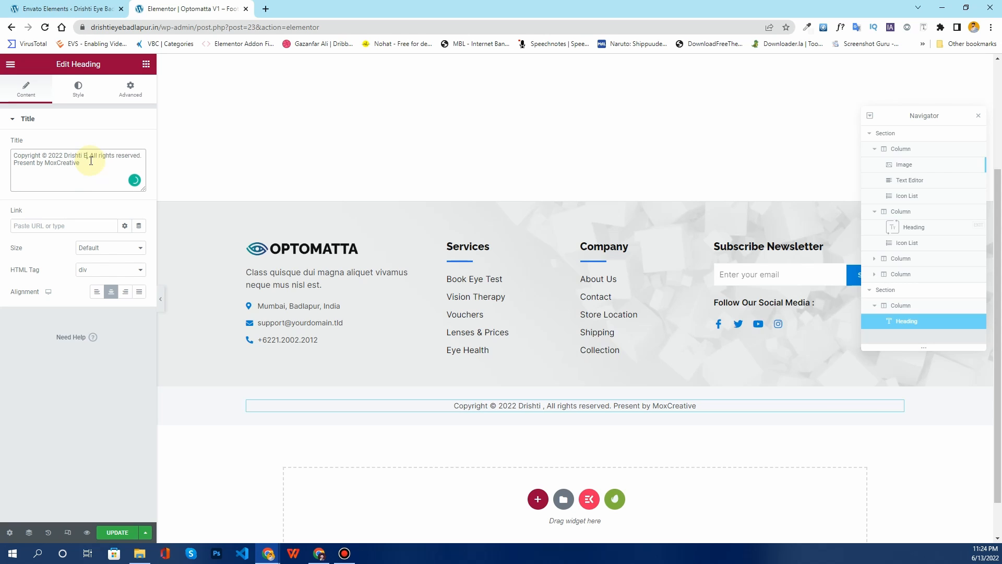
{"action": "type", "text": "adlapur"}
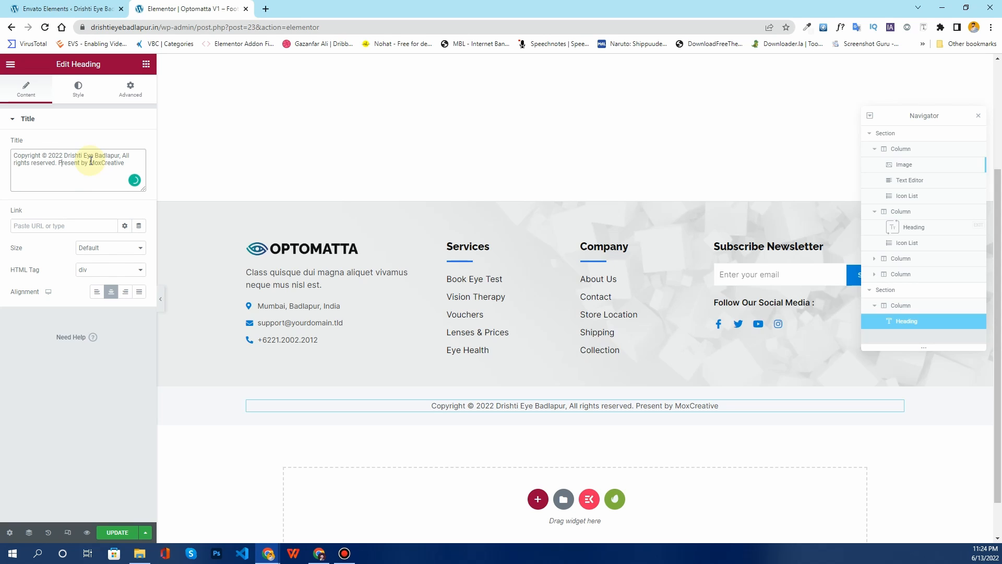
Delete the "Present by MoxCreative" credit from the end of the copyright heading
{"action": "key", "text": "shift+Right"}
{"action": "key", "text": "shift+Right"}
{"action": "key", "text": "shift+Right"}
{"action": "key", "text": "shift+Right"}
{"action": "key", "text": "shift+Right"}
{"action": "key", "text": "shift+Right"}
{"action": "key", "text": "shift+Right"}
{"action": "key", "text": "shift+Right"}
{"action": "key", "text": "shift+Right"}
{"action": "key", "text": "shift+Right"}
{"action": "key", "text": "shift+Right"}
{"action": "key", "text": "shift+Right"}
{"action": "key", "text": "shift+Right"}
{"action": "key", "text": "shift+Right"}
{"action": "key", "text": "shift+Right"}
{"action": "key", "text": "shift+Right"}
{"action": "key", "text": "BackSpace"}
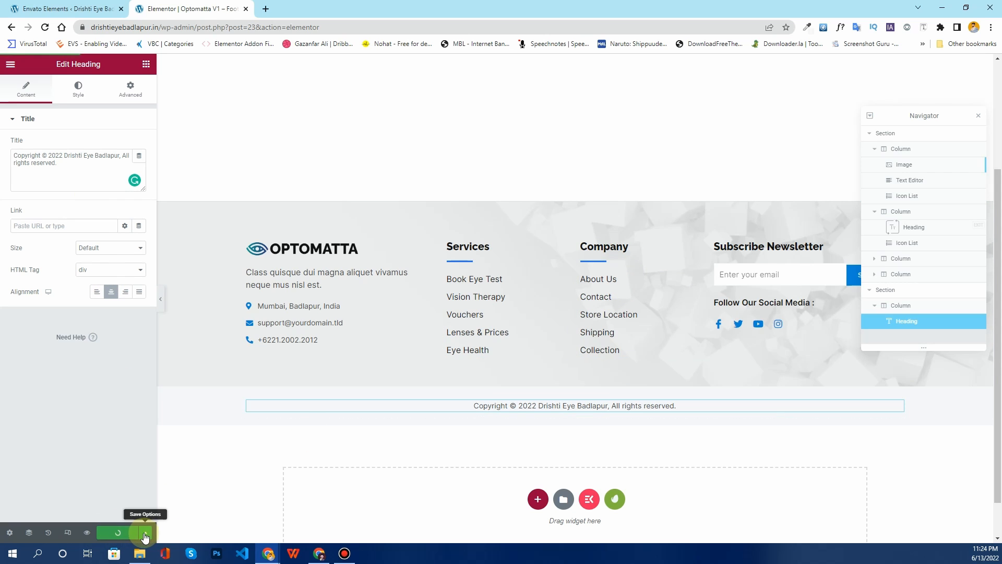
Update the footer template and save its display condition as Include Entire Site
{"action": "left_click", "coordinate": [133, 532]}
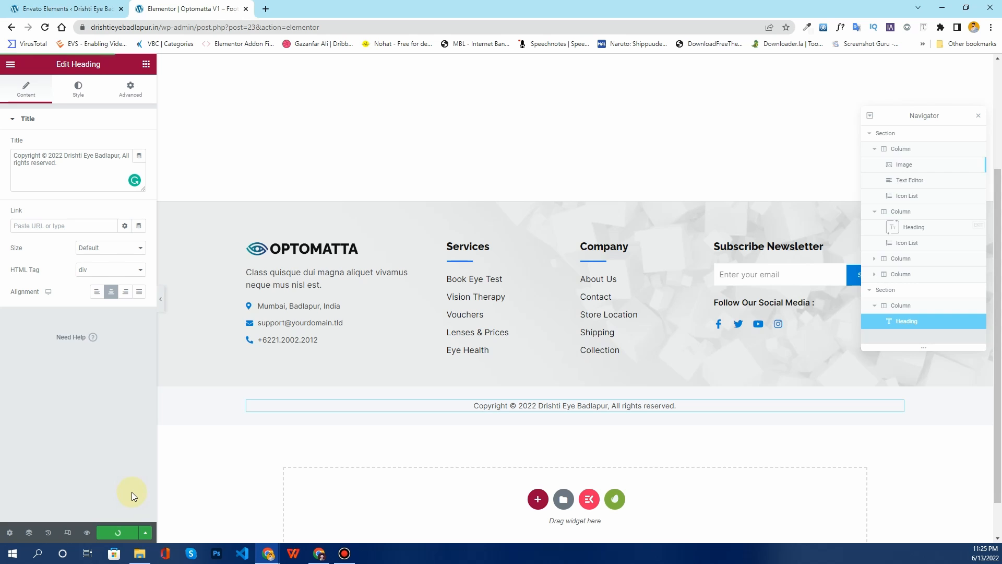
{"action": "left_click", "coordinate": [145, 533]}
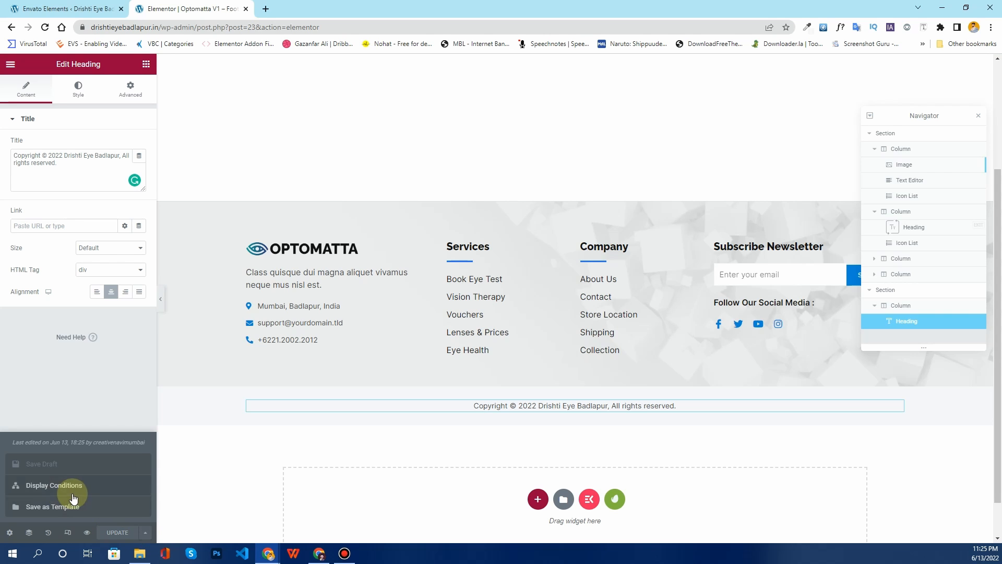
{"action": "left_click", "coordinate": [74, 492]}
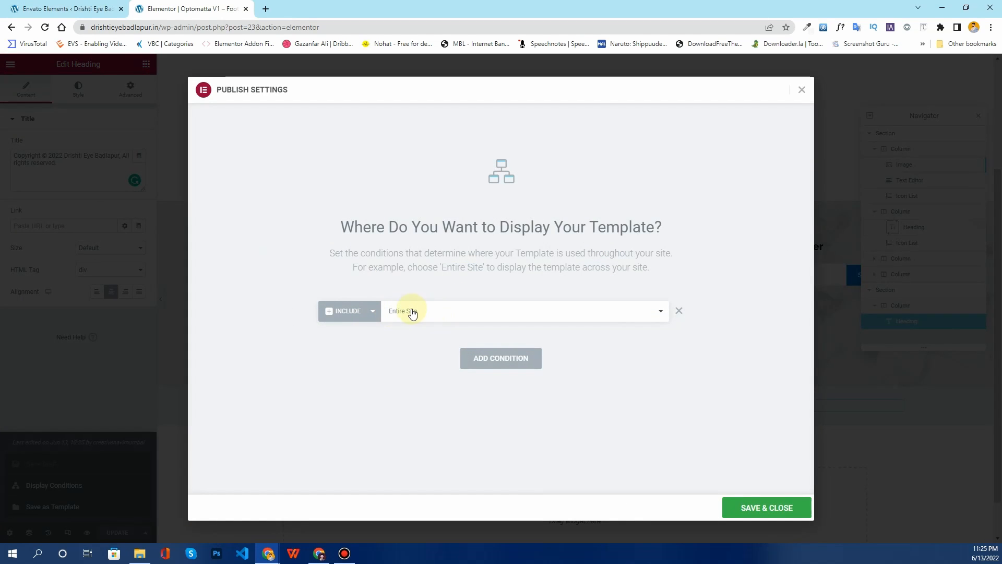
{"action": "left_click", "coordinate": [763, 511]}
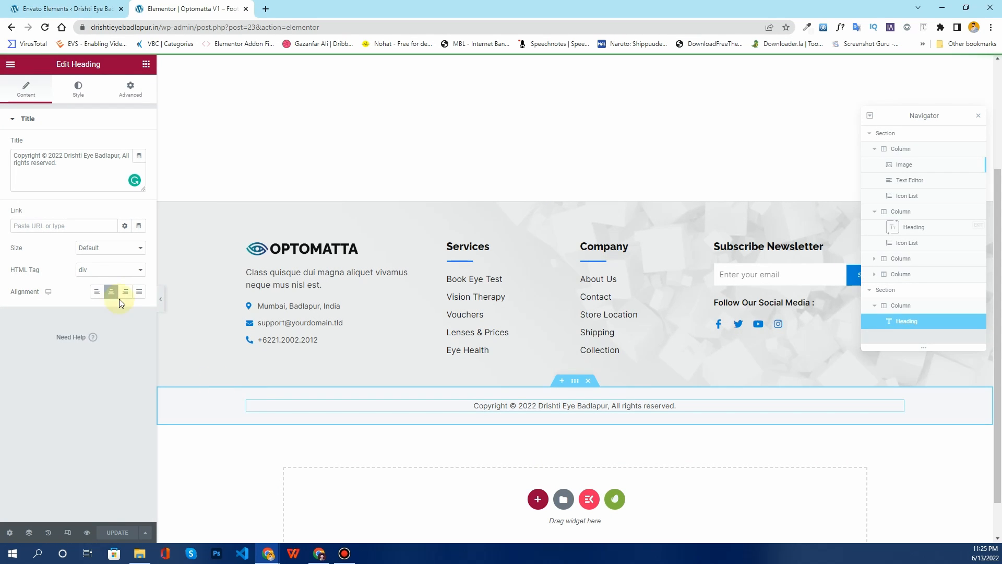
Exit the footer editor to the dashboard and check the header and footer on the live site in a separate tab
{"action": "left_click", "coordinate": [11, 64]}
{"action": "left_click", "coordinate": [72, 270]}
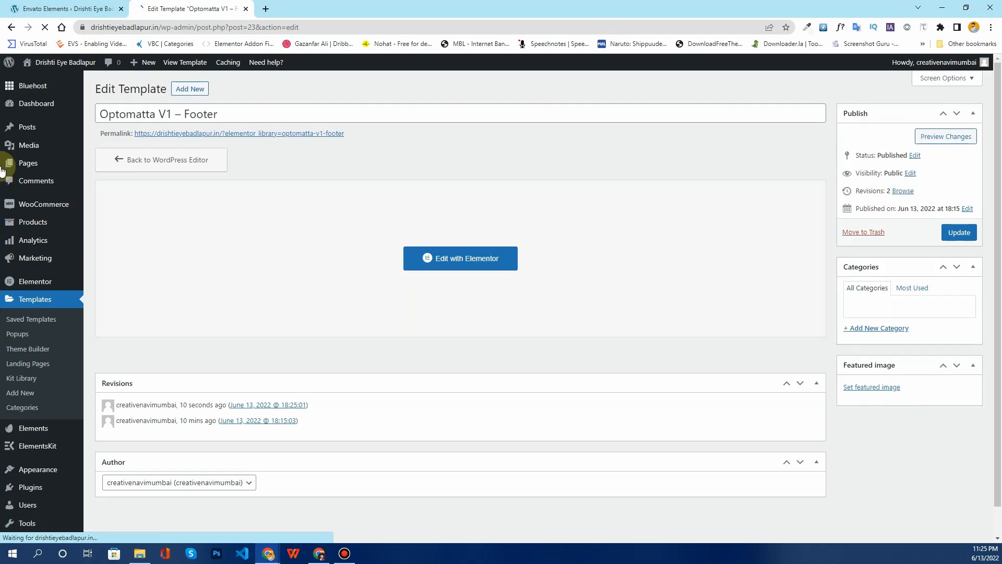
{"action": "right_click", "coordinate": [46, 78]}
{"action": "left_click", "coordinate": [60, 84]}
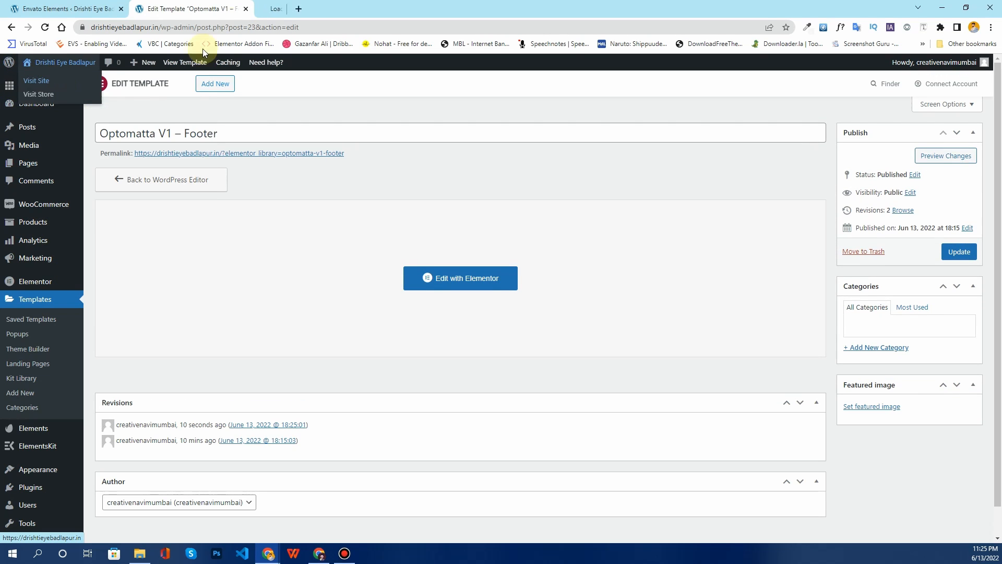
{"action": "left_click", "coordinate": [274, 8]}
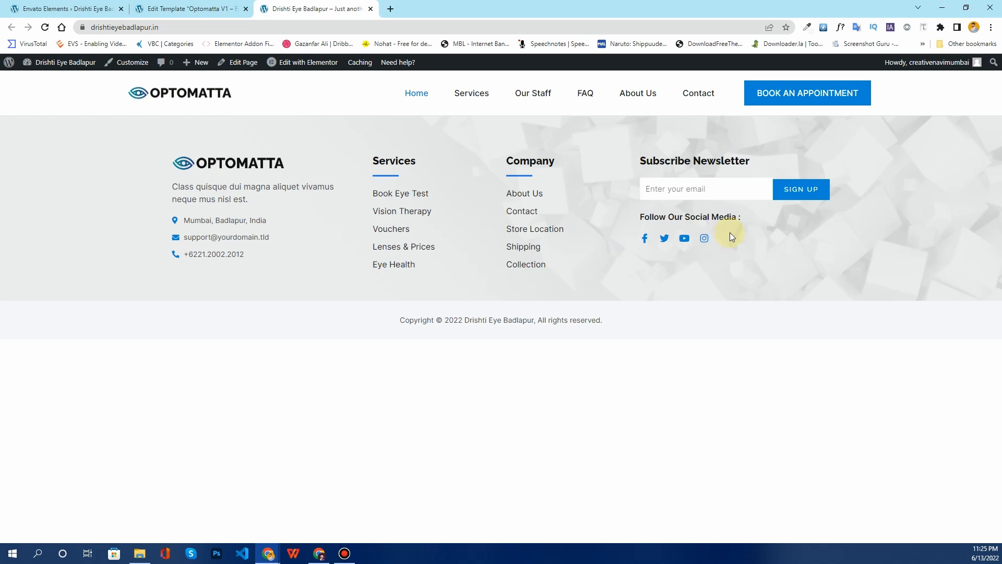
{"action": "left_click", "coordinate": [370, 9]}
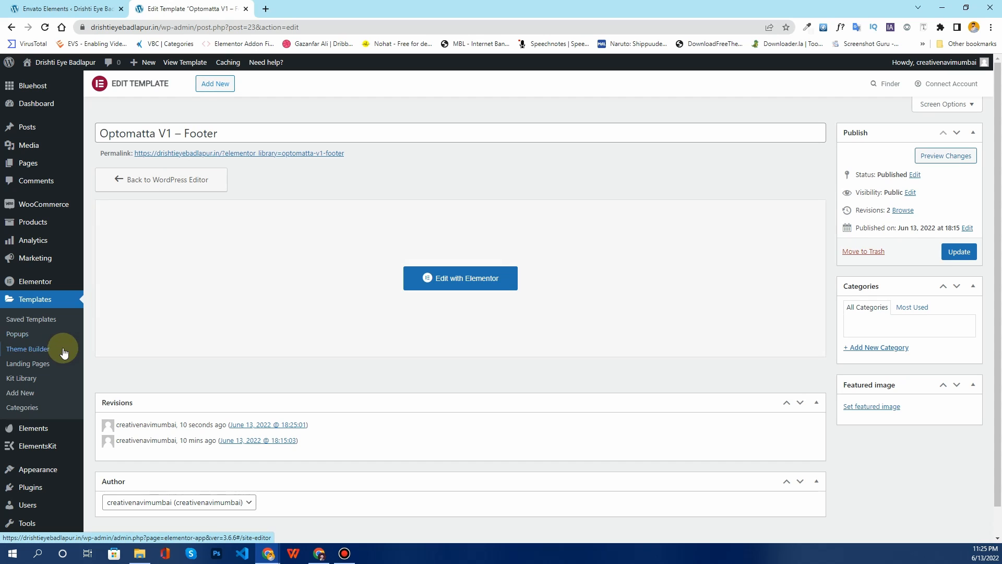
Open the Optomatta V1 – Single Post template from the Theme Builder for editing in Elementor
{"action": "left_click", "coordinate": [45, 349]}
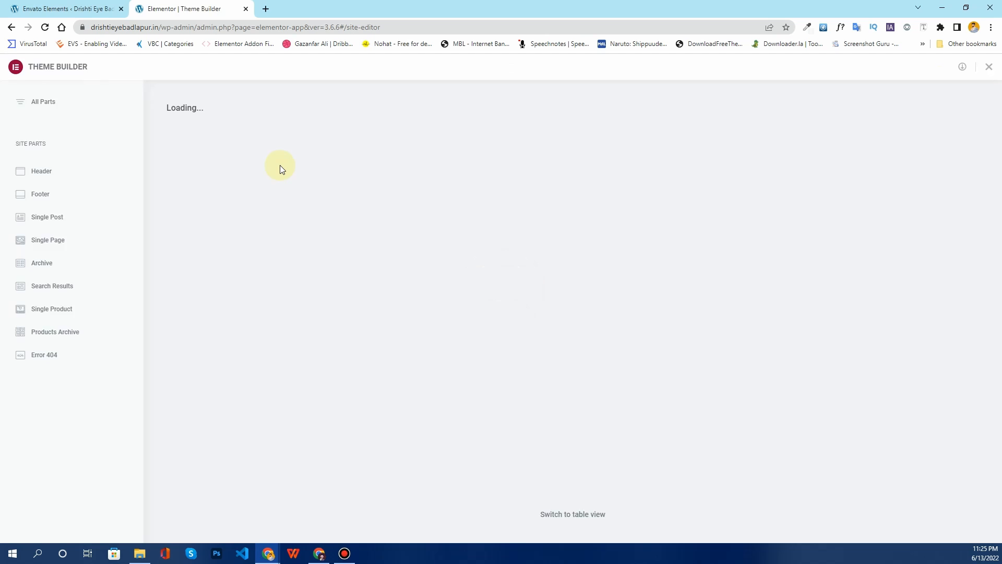
{"action": "left_click", "coordinate": [50, 219]}
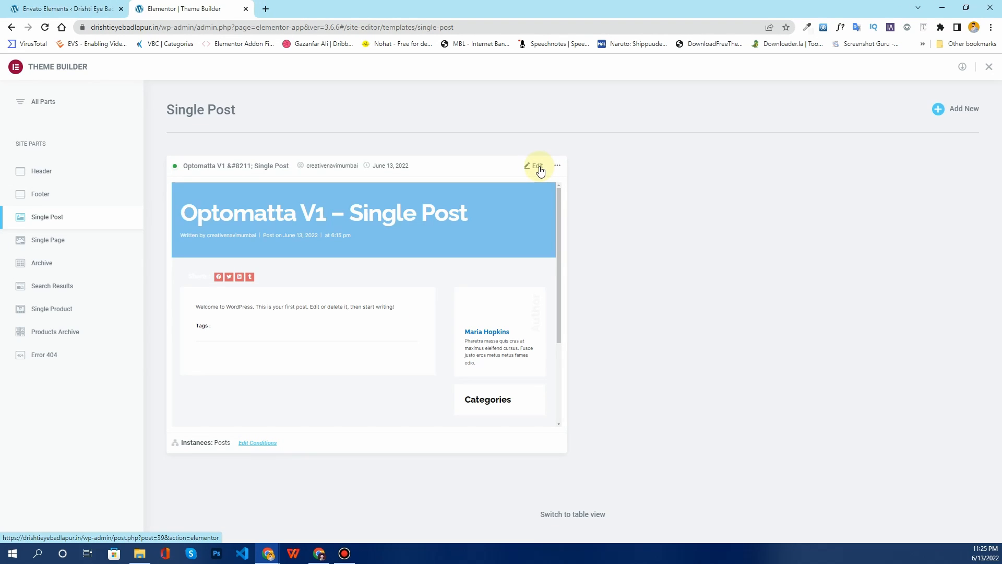
{"action": "scroll", "coordinate": [396, 236], "scroll_direction": "down", "scroll_amount": 4}
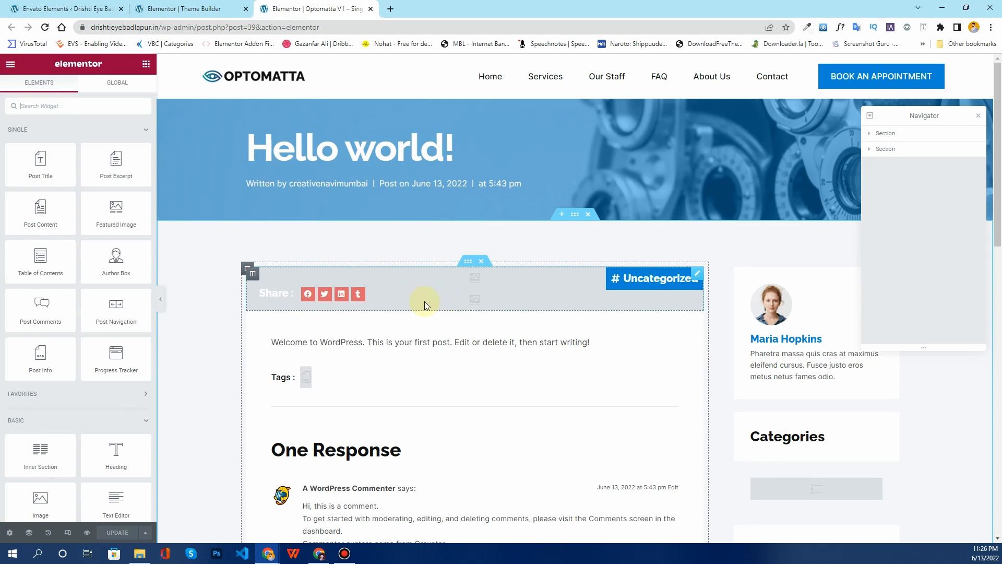
Examine the single post layout, including the sidebar's Latest Post heading and the item settings of the category list
{"action": "scroll", "coordinate": [418, 287], "scroll_direction": "down", "scroll_amount": 10}
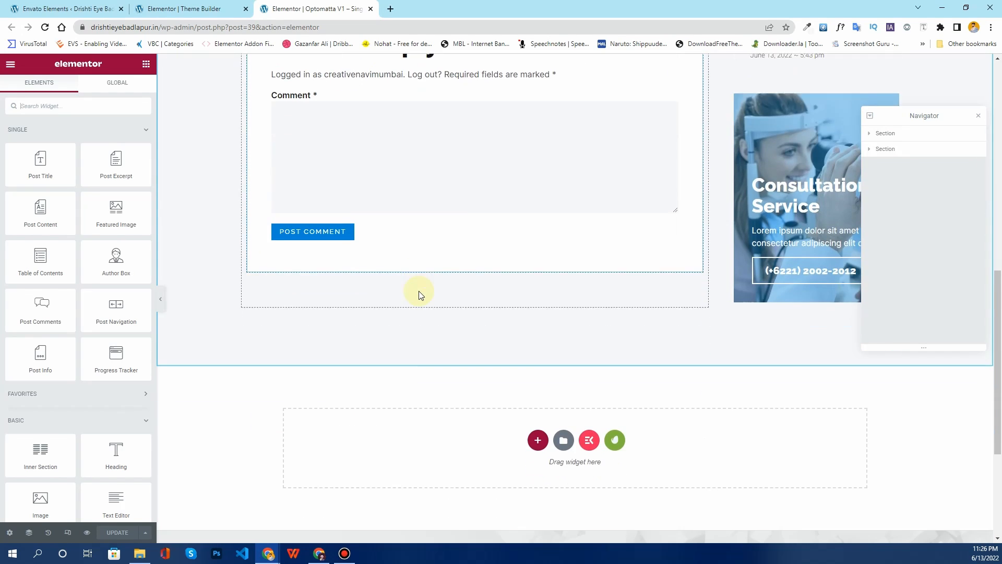
{"action": "scroll", "coordinate": [420, 295], "scroll_direction": "up", "scroll_amount": 8}
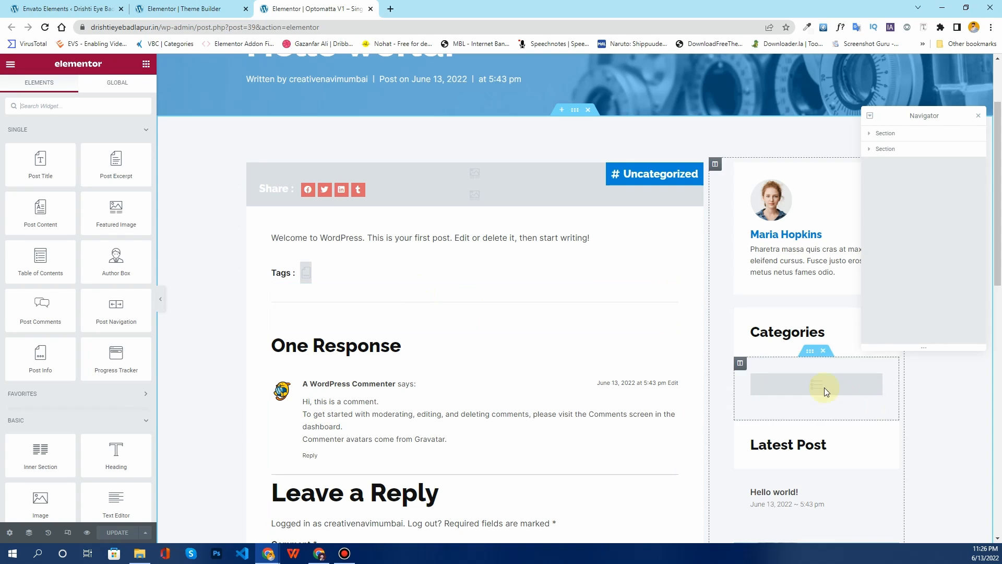
{"action": "scroll", "coordinate": [791, 314], "scroll_direction": "down", "scroll_amount": 3}
{"action": "scroll", "coordinate": [791, 314], "scroll_direction": "down", "scroll_amount": 1}
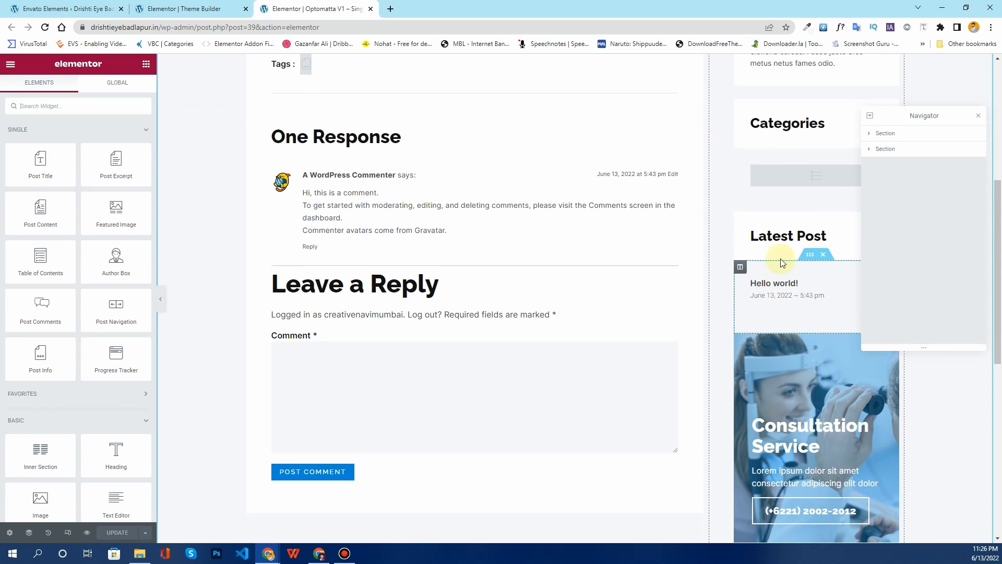
{"action": "left_click", "coordinate": [785, 236]}
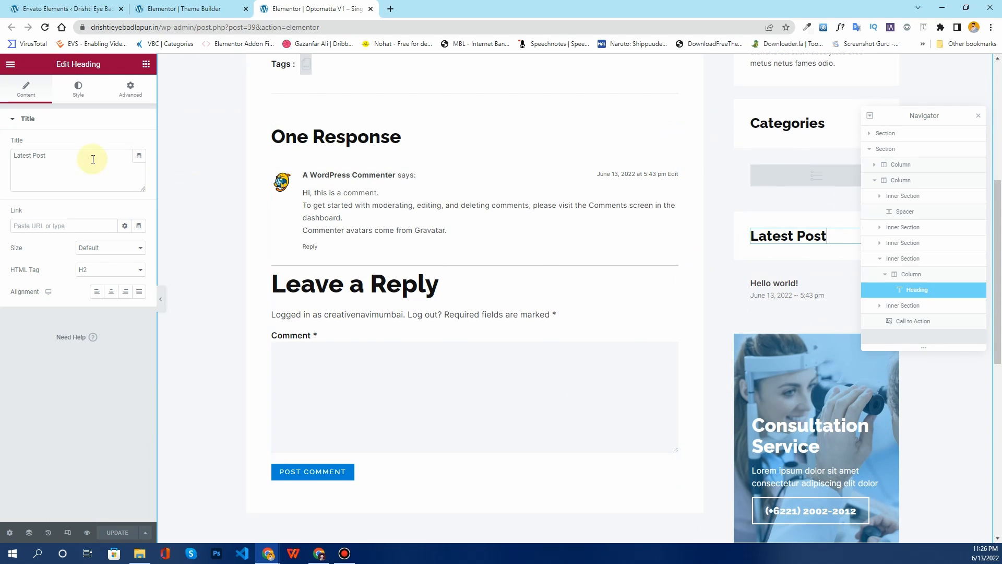
{"action": "left_click", "coordinate": [793, 174]}
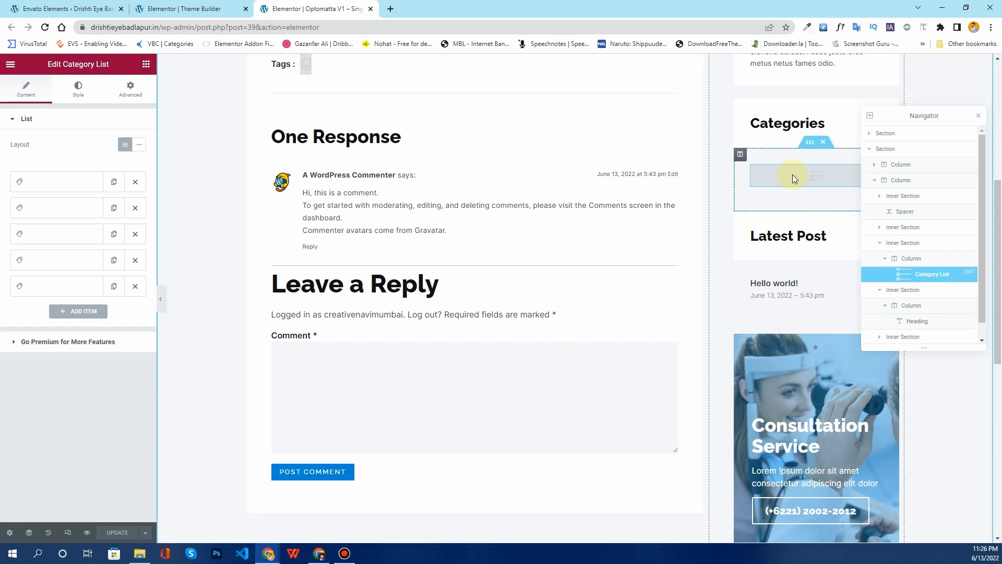
{"action": "left_click", "coordinate": [58, 182]}
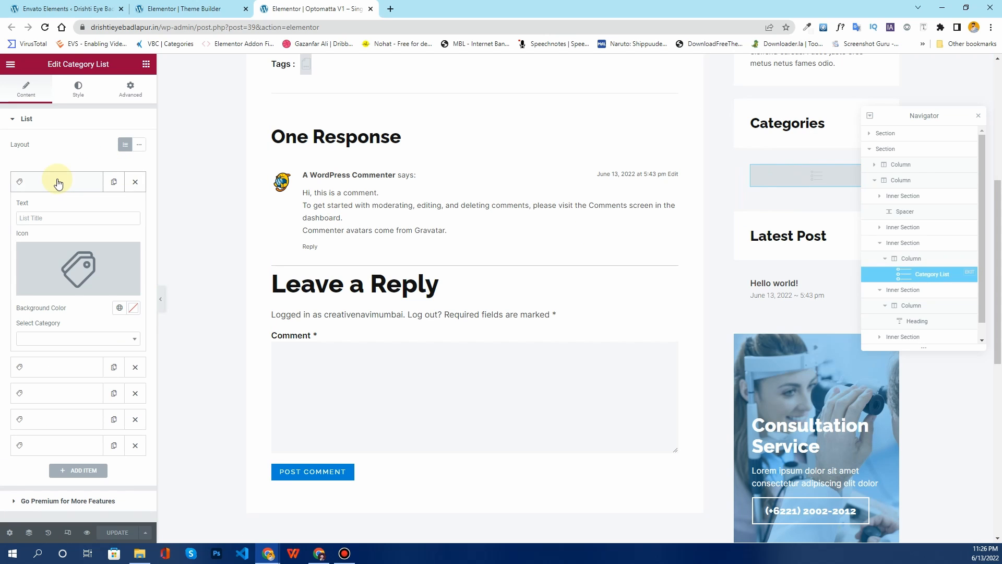
{"action": "left_click", "coordinate": [58, 182]}
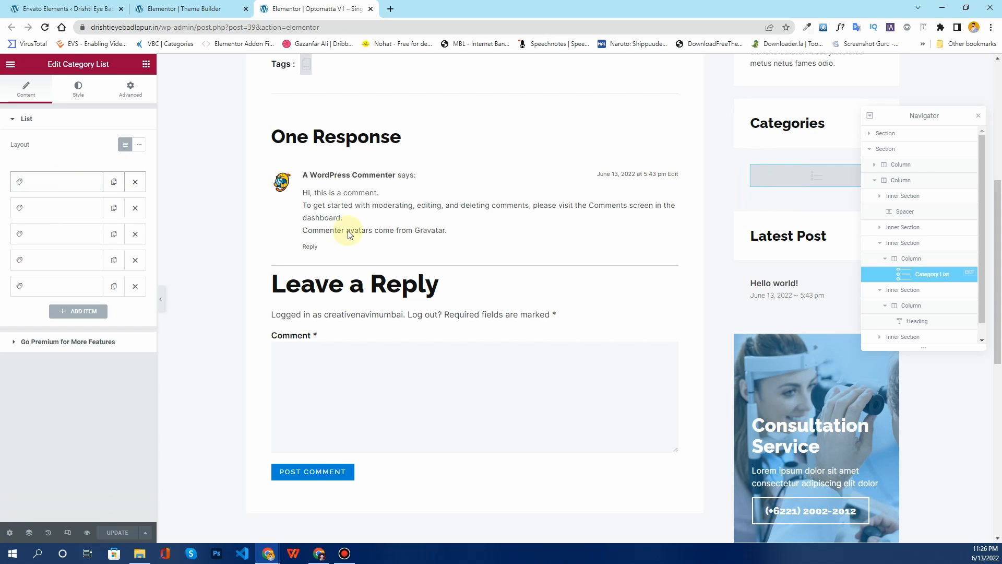
{"action": "scroll", "coordinate": [334, 164], "scroll_direction": "up", "scroll_amount": 6}
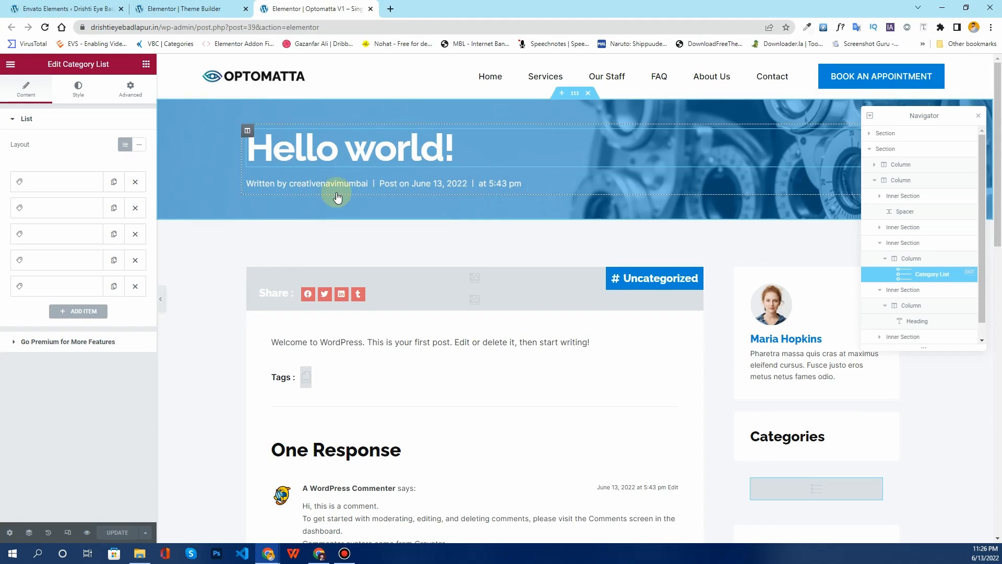
Save the single post template's display condition as Include Posts, All
{"action": "left_click", "coordinate": [148, 531]}
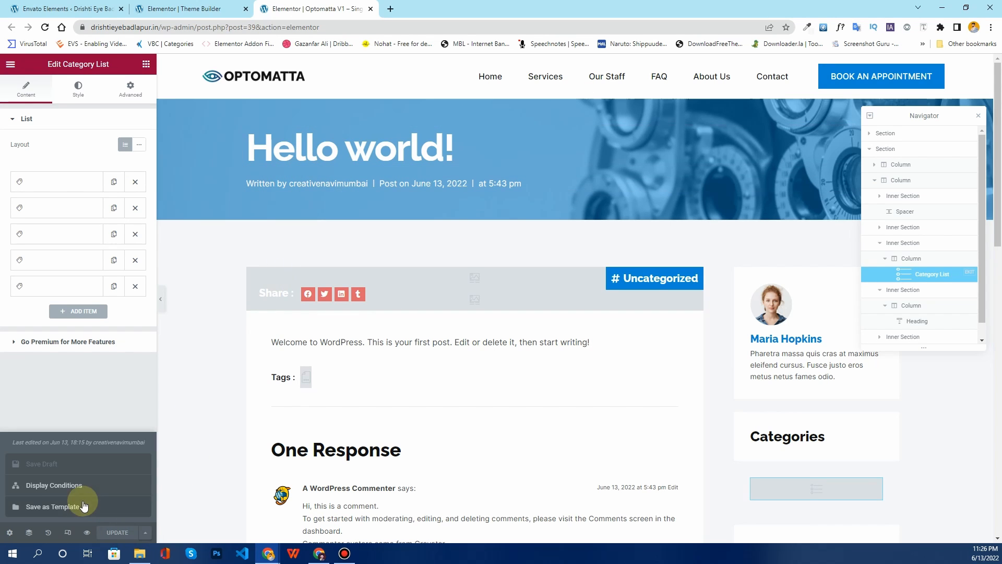
{"action": "left_click", "coordinate": [74, 483]}
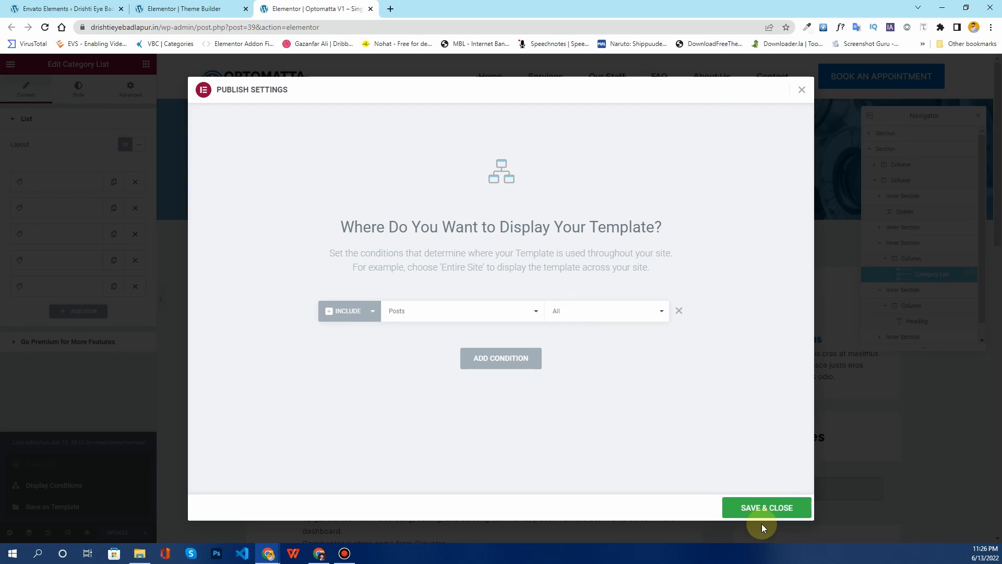
{"action": "left_click", "coordinate": [762, 510]}
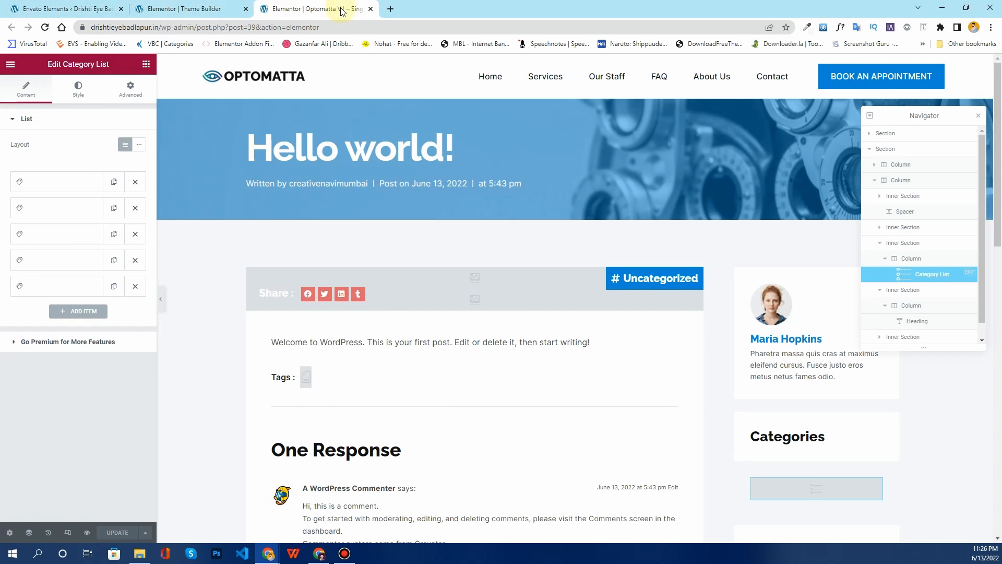
Close the single post editor and show the Archive templates in the Theme Builder
{"action": "left_click", "coordinate": [370, 9]}
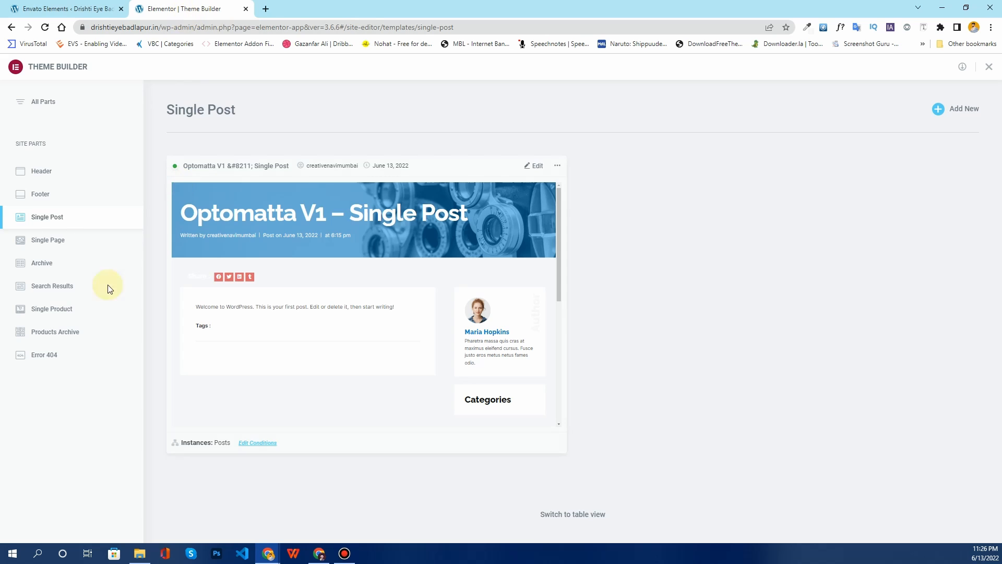
{"action": "left_click", "coordinate": [62, 267]}
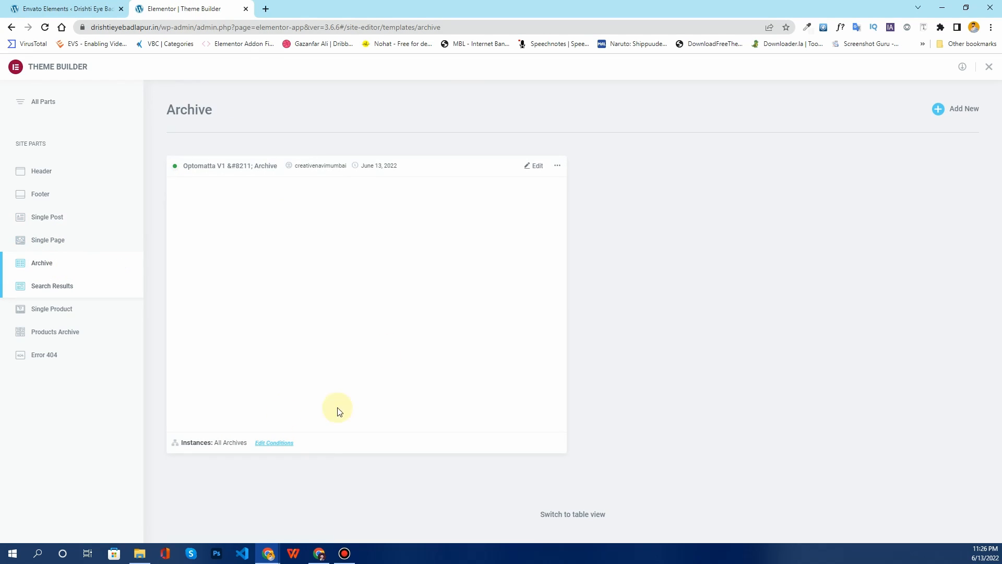
Change the Optomatta V1 – Archive template's display condition to Include Posts Archive and save it
{"action": "left_click", "coordinate": [268, 445]}
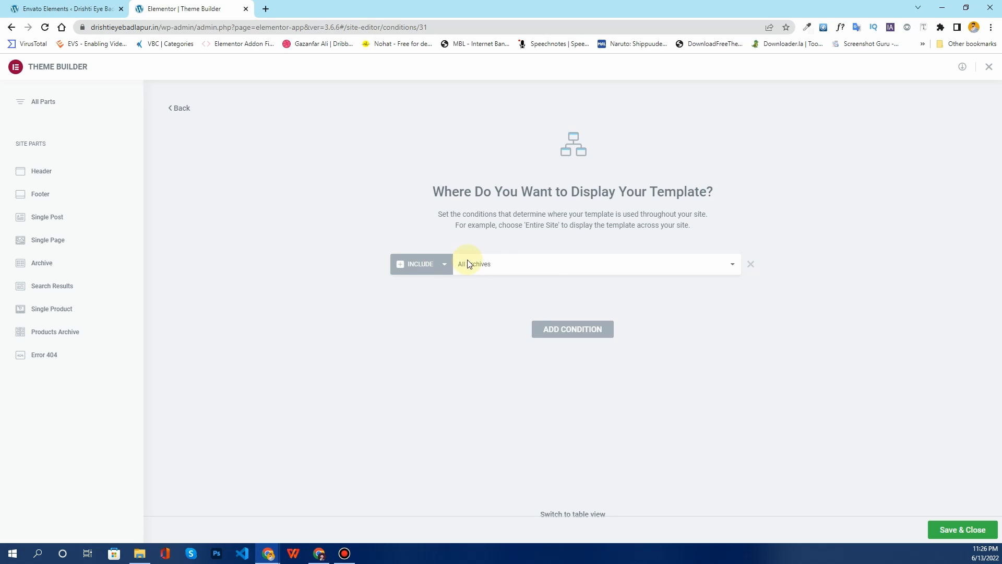
{"action": "left_click", "coordinate": [492, 269]}
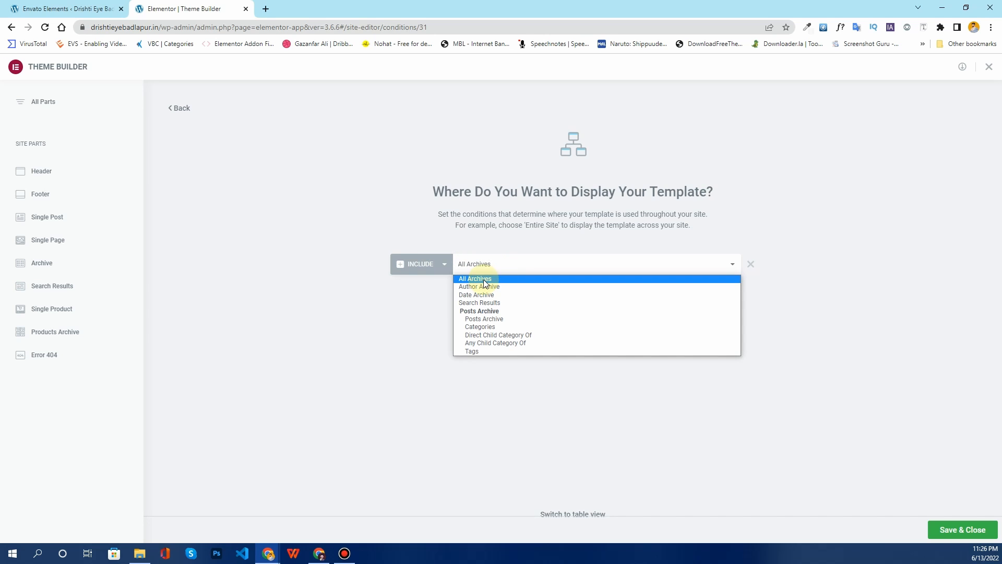
{"action": "left_click", "coordinate": [491, 320]}
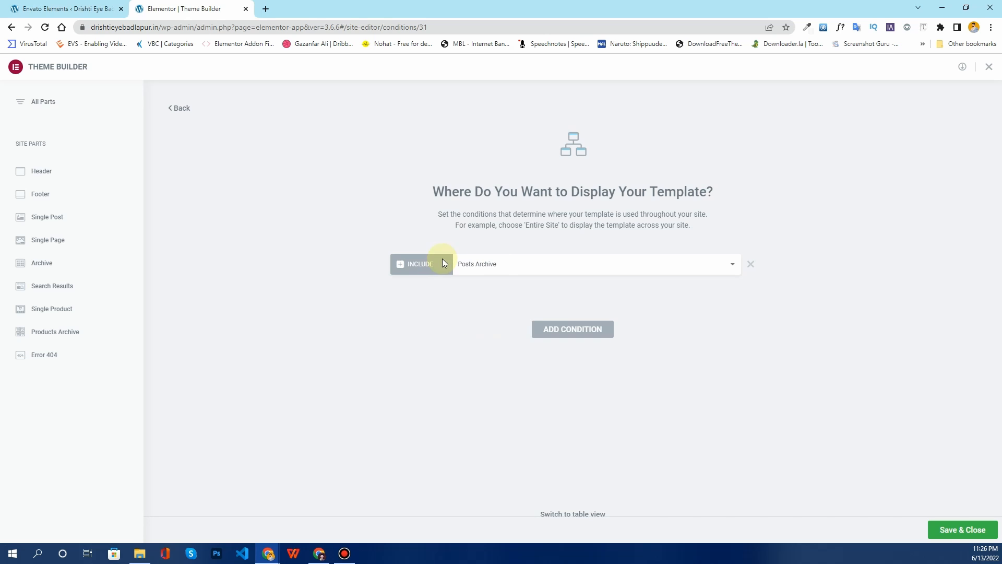
{"action": "left_click", "coordinate": [963, 535]}
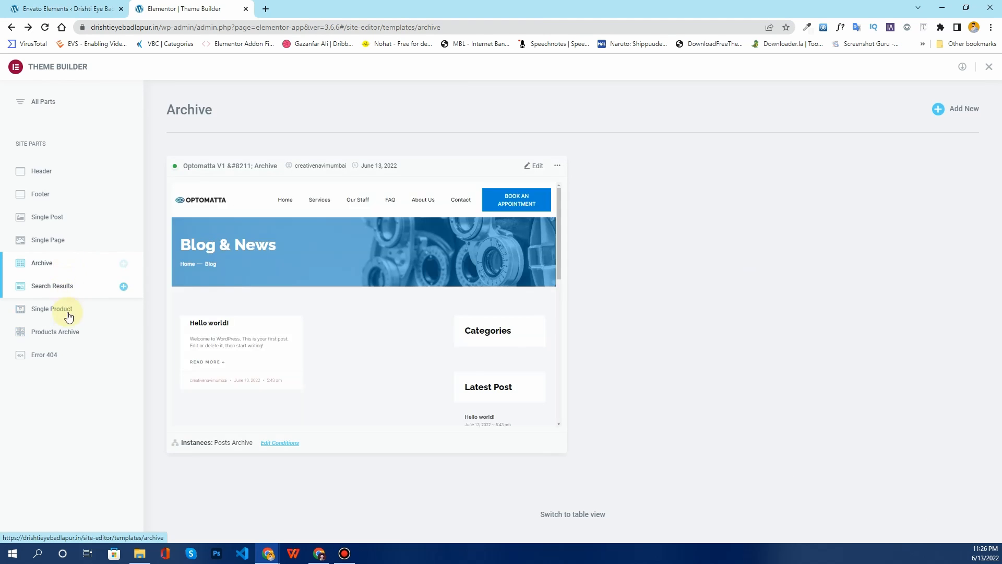
Save the Optomatta V1 – 404 Page template's display condition as Include 404 Page and close the Theme Builder
{"action": "left_click", "coordinate": [53, 358]}
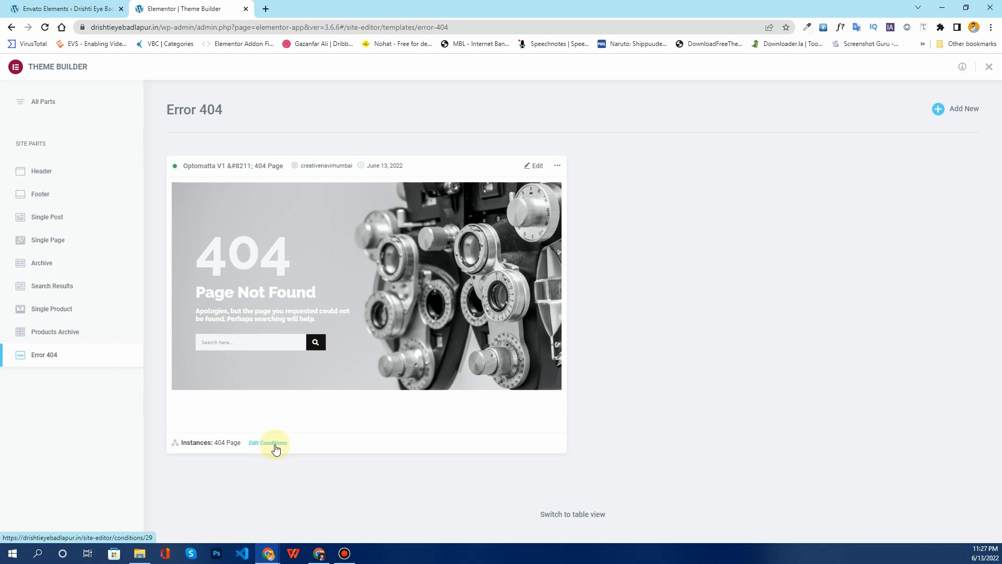
{"action": "left_click", "coordinate": [273, 444]}
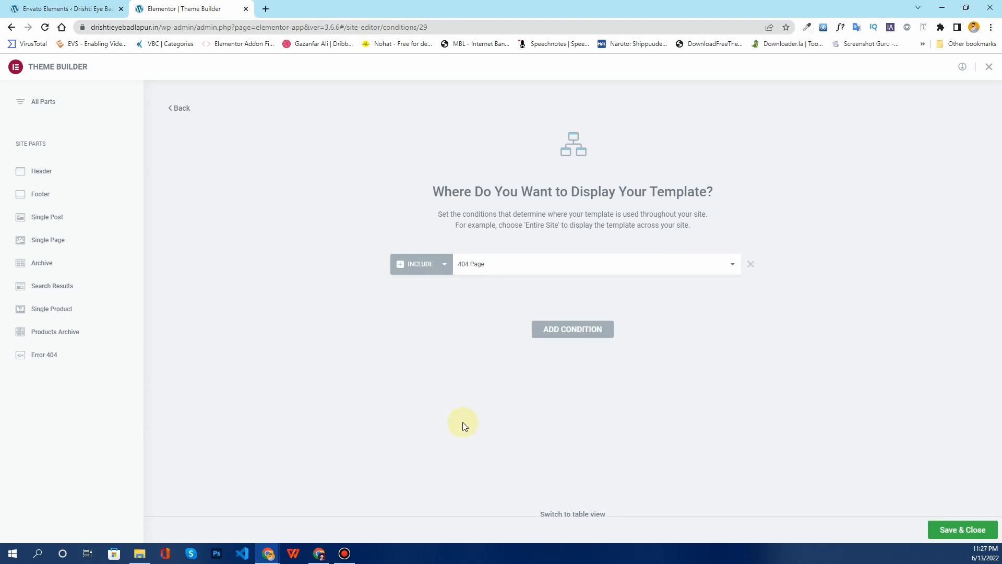
{"action": "left_click", "coordinate": [534, 267]}
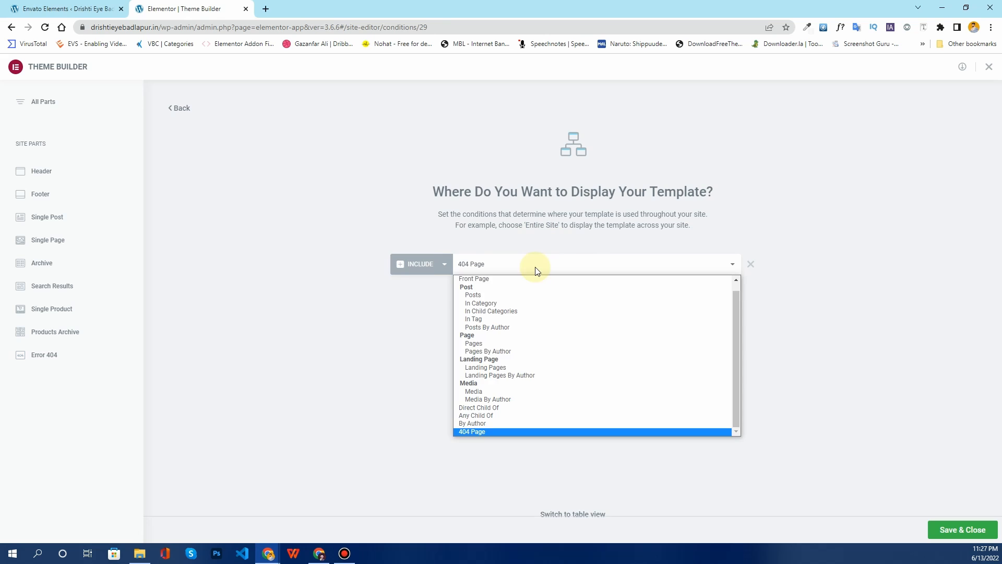
{"action": "left_click", "coordinate": [496, 431]}
{"action": "left_click", "coordinate": [966, 538]}
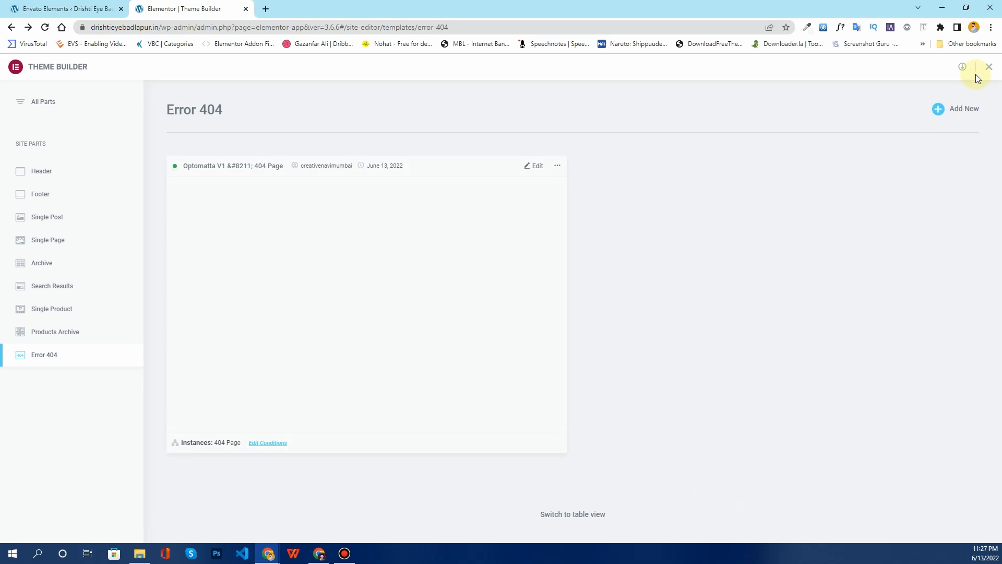
{"action": "left_click", "coordinate": [991, 70]}
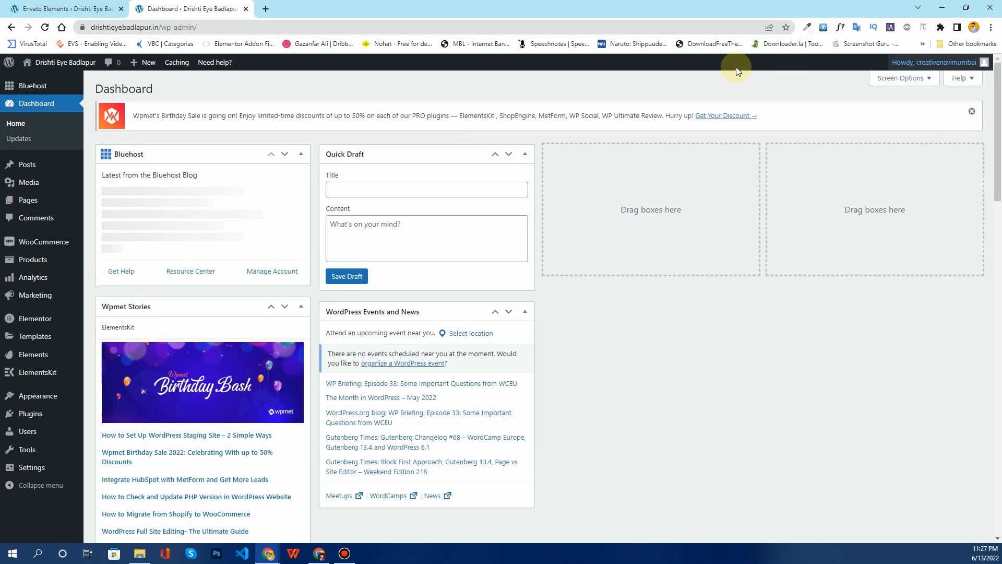
Review the templates of the installed Optomatta kit in Envato Elements, from the header and footer up to the homepage
{"action": "left_click", "coordinate": [63, 9]}
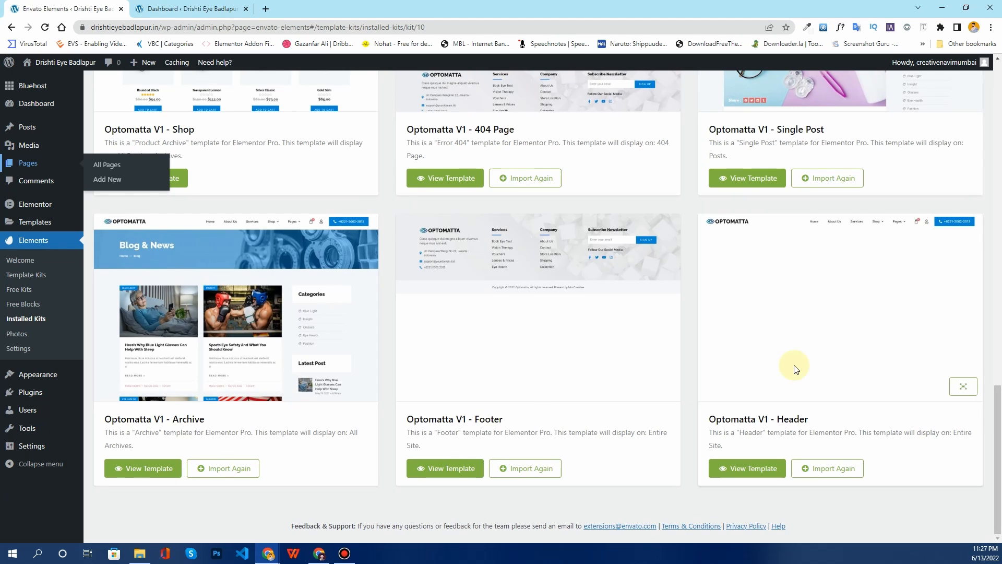
{"action": "scroll", "coordinate": [290, 380], "scroll_direction": "up", "scroll_amount": 1}
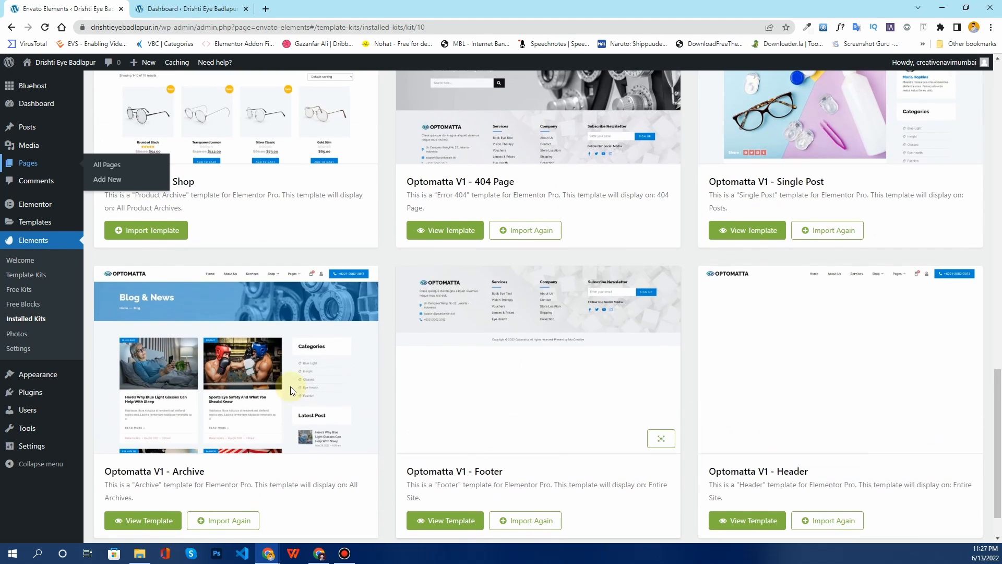
{"action": "scroll", "coordinate": [574, 364], "scroll_direction": "up", "scroll_amount": 3}
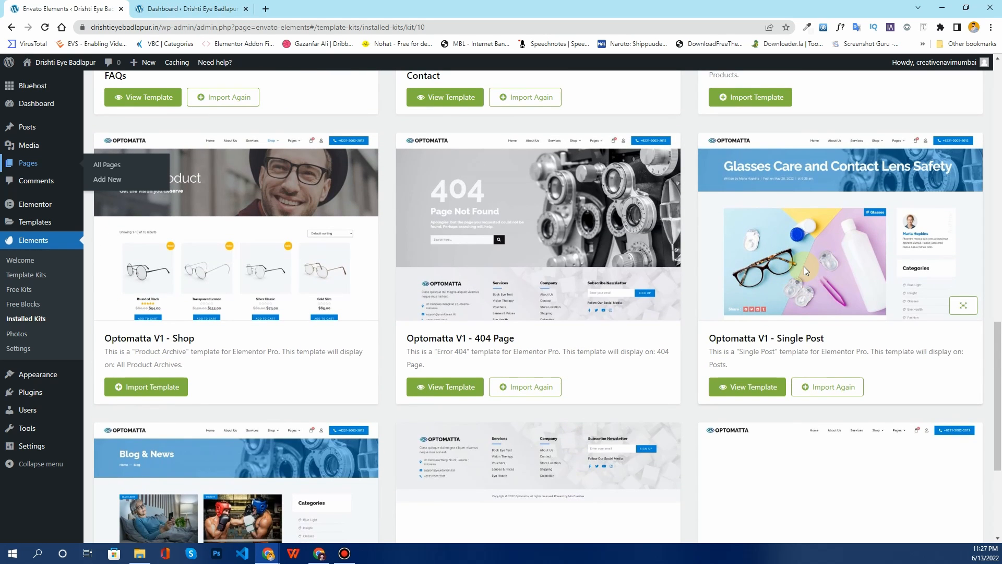
{"action": "scroll", "coordinate": [805, 266], "scroll_direction": "up", "scroll_amount": 2}
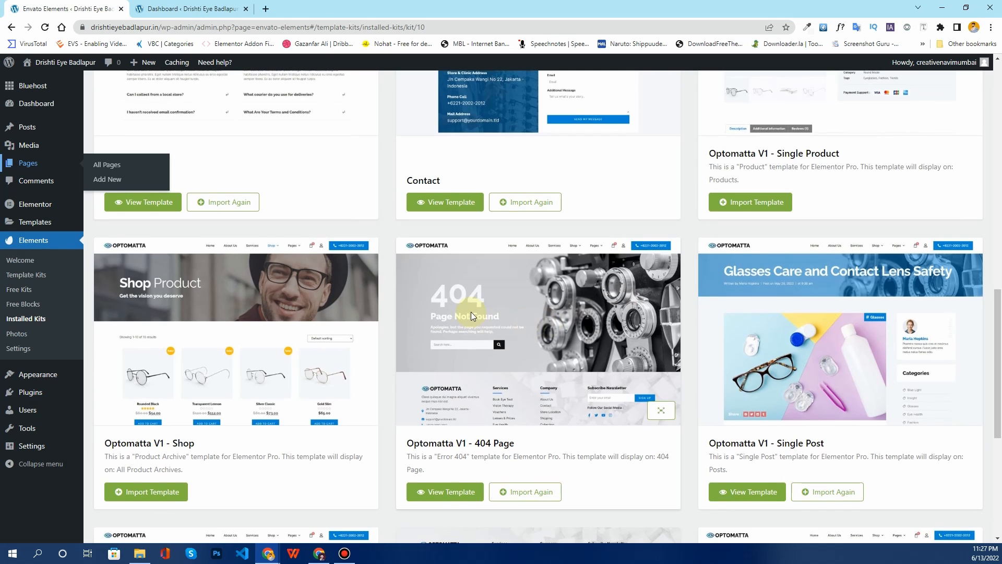
{"action": "scroll", "coordinate": [471, 312], "scroll_direction": "up", "scroll_amount": 10}
{"action": "scroll", "coordinate": [471, 315], "scroll_direction": "up", "scroll_amount": 5}
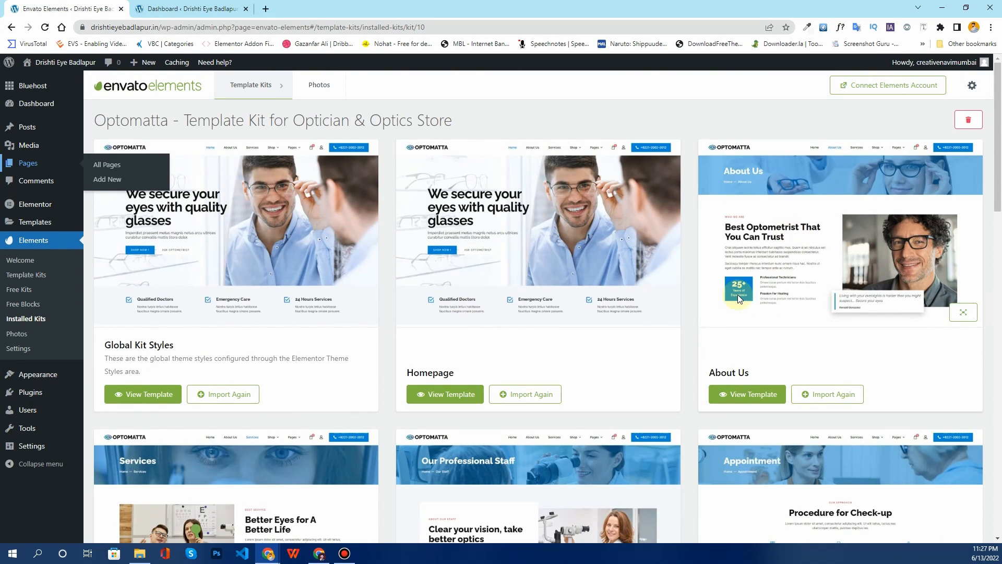
Close the extra dashboard tab and show the list of all pages of the site
{"action": "left_click", "coordinate": [250, 10]}
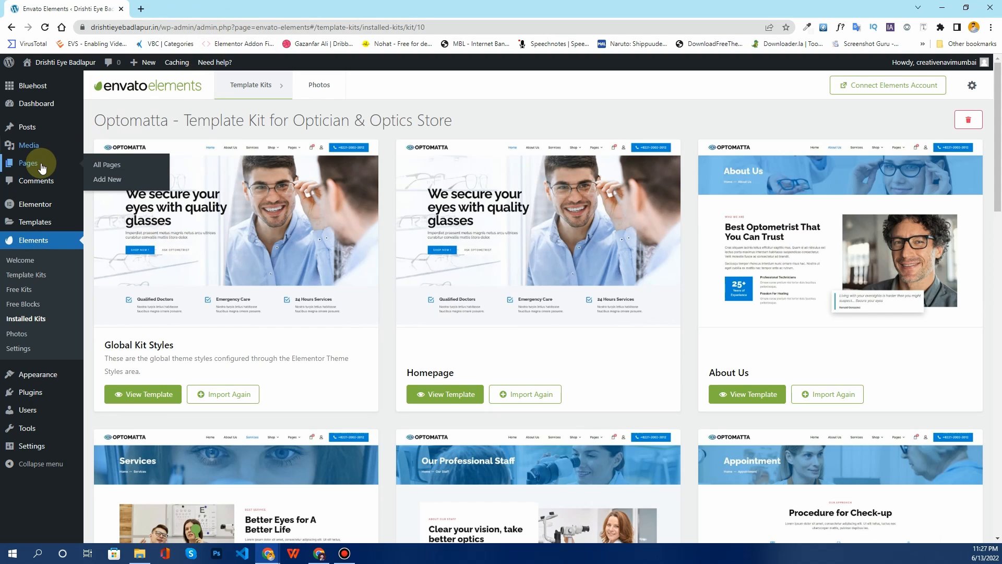
{"action": "left_click", "coordinate": [97, 166]}
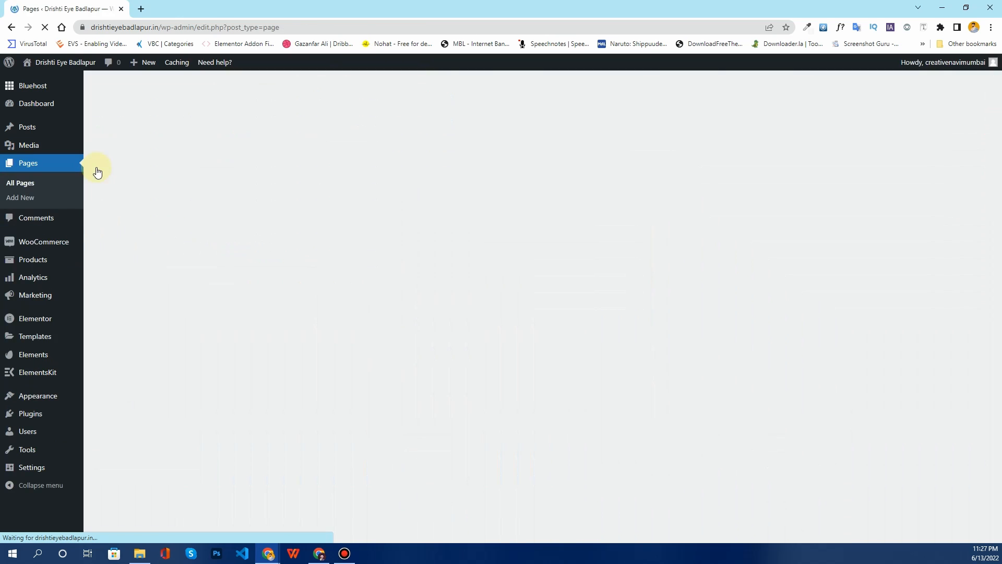
Open the Home front page for editing in a new tab and launch its Elementor editor
{"action": "scroll", "coordinate": [151, 266], "scroll_direction": "down", "scroll_amount": 1}
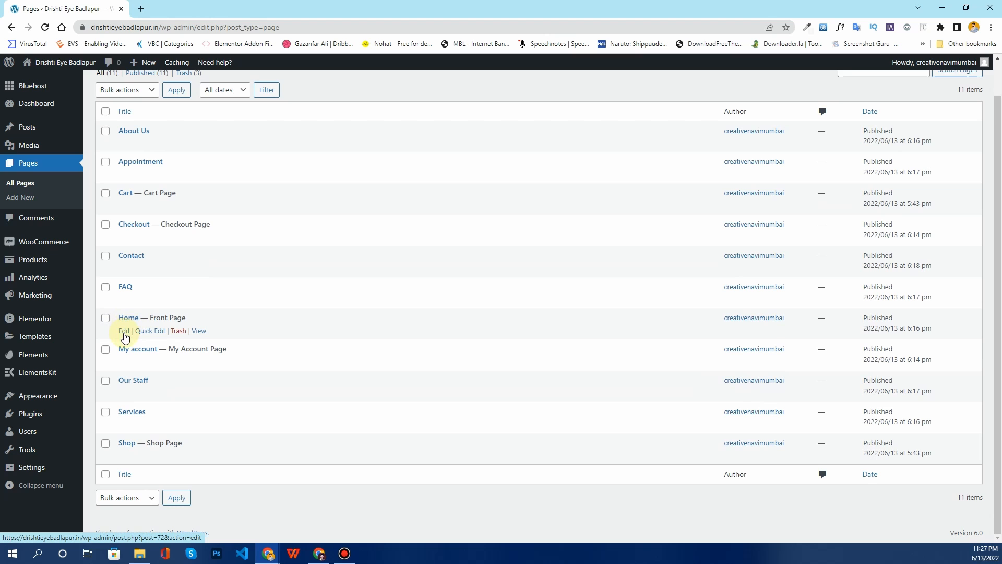
{"action": "middle_click", "coordinate": [125, 337]}
{"action": "left_click", "coordinate": [189, 8]}
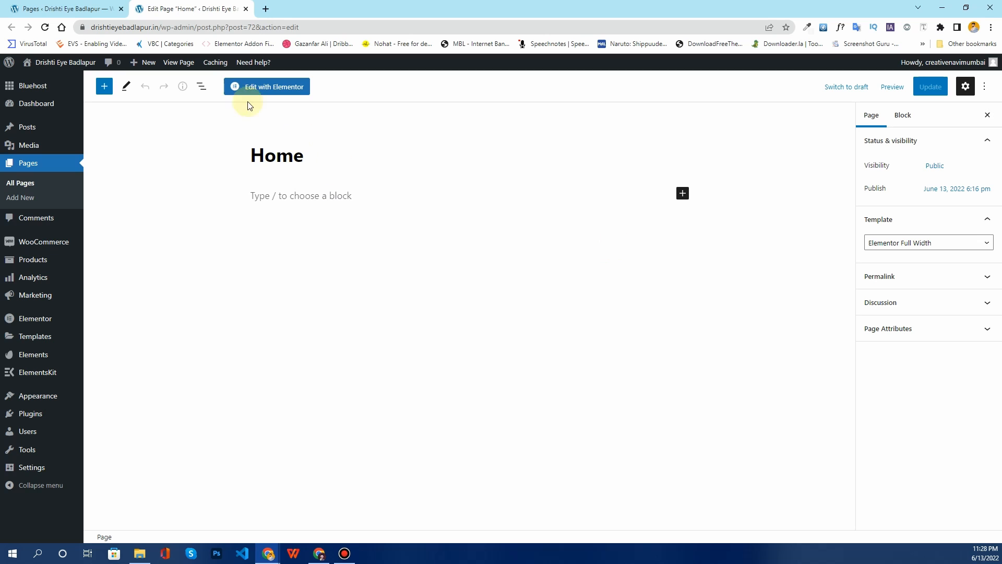
{"action": "left_click", "coordinate": [271, 89]}
From the pages list, open the Our Staff, Services, FAQ, Contact, Appointment and About Us pages for editing in separate tabs
{"action": "left_click", "coordinate": [65, 9]}
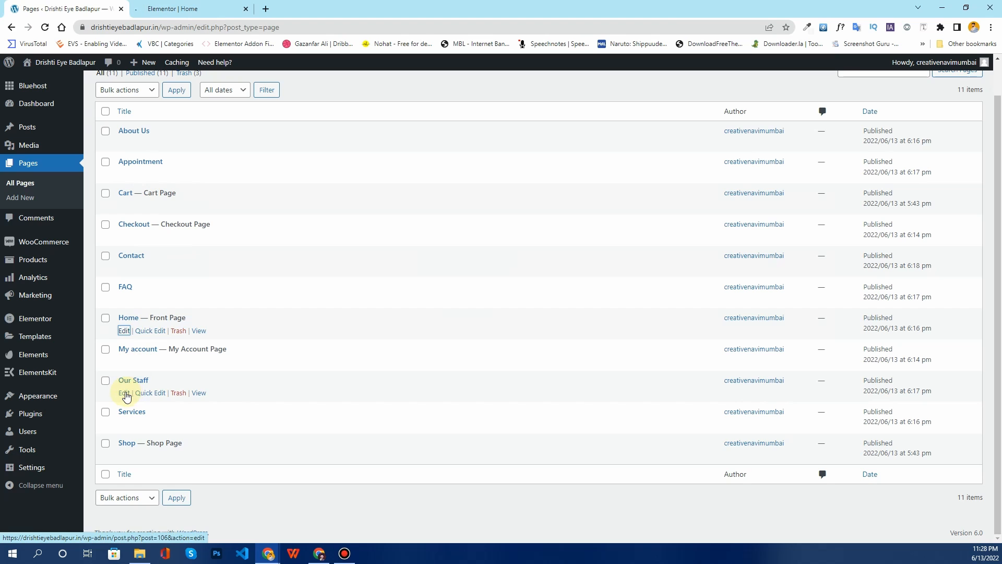
{"action": "left_click", "coordinate": [124, 393], "text": "ctrl"}
{"action": "left_click", "coordinate": [124, 424], "text": "ctrl"}
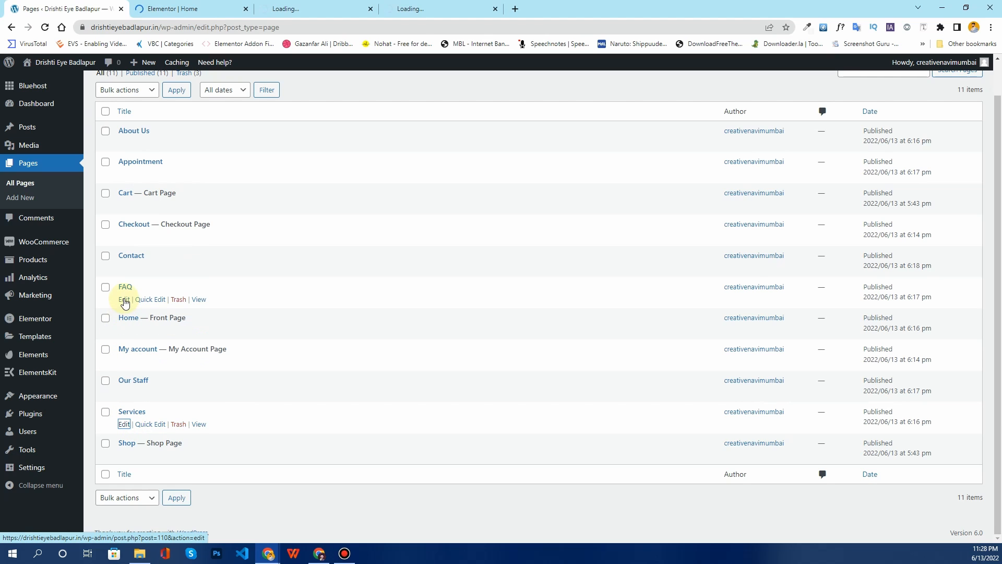
{"action": "left_click", "coordinate": [125, 299], "text": "ctrl"}
{"action": "left_click", "coordinate": [124, 268], "text": "ctrl"}
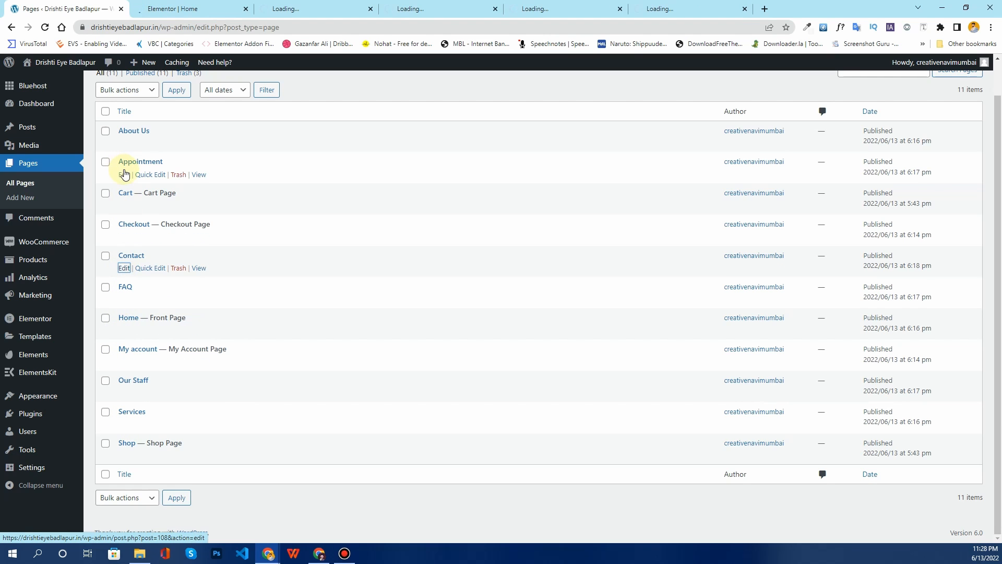
{"action": "left_click", "coordinate": [124, 175], "text": "ctrl"}
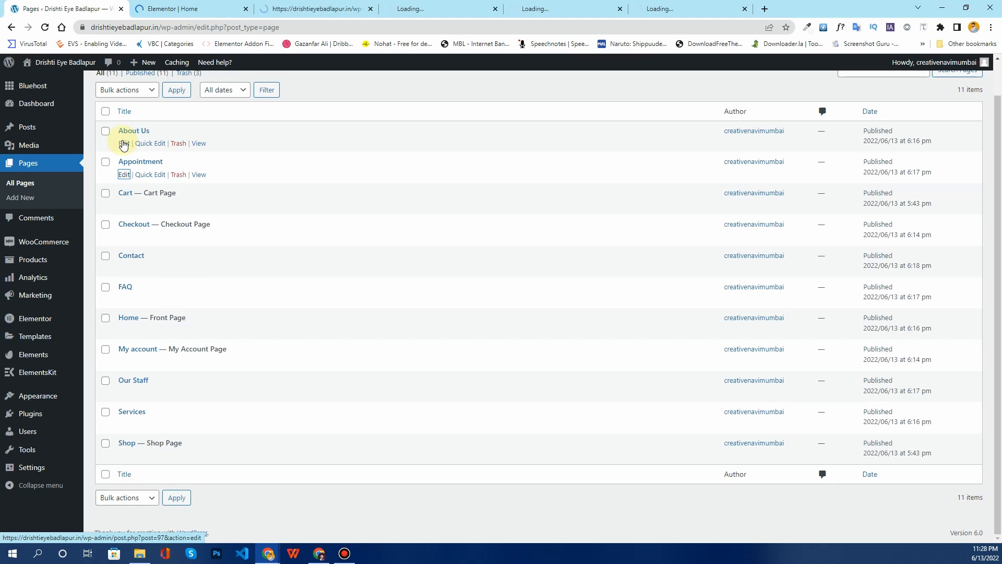
{"action": "left_click", "coordinate": [124, 144], "text": "ctrl"}
Insert the saved Homepage template into the Home page, applying the template's settings as well
{"action": "left_click", "coordinate": [178, 9]}
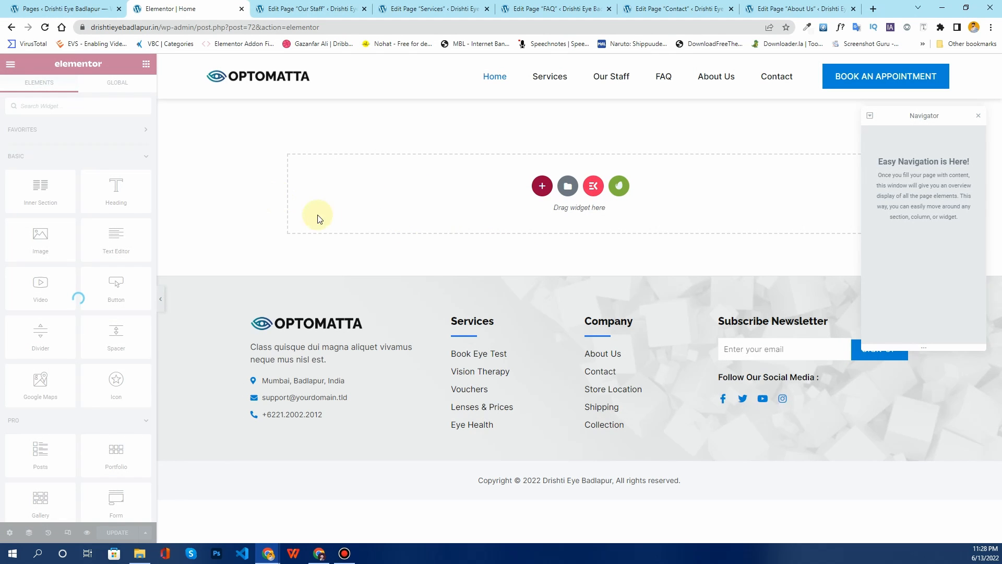
{"action": "left_click", "coordinate": [568, 187]}
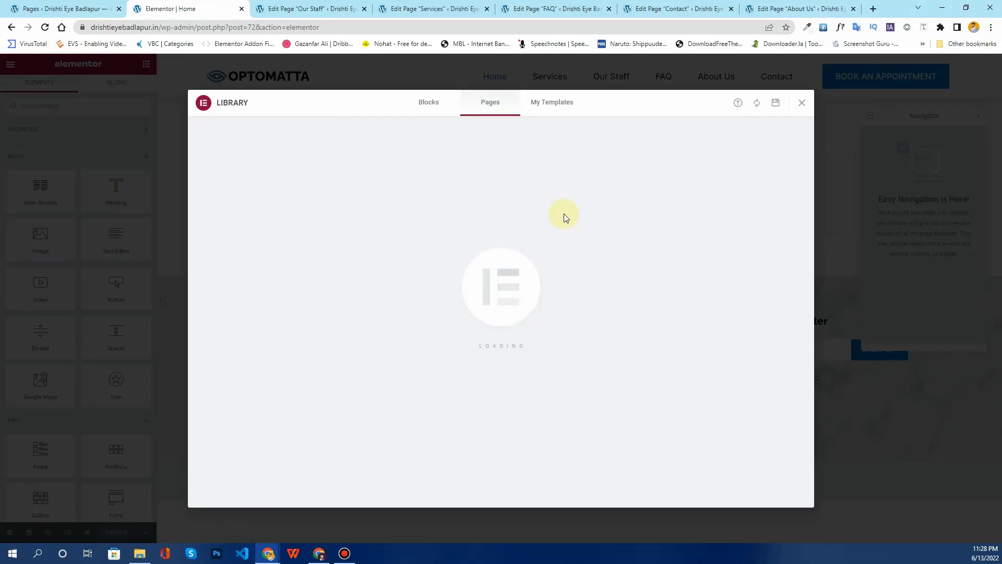
{"action": "left_click", "coordinate": [552, 112]}
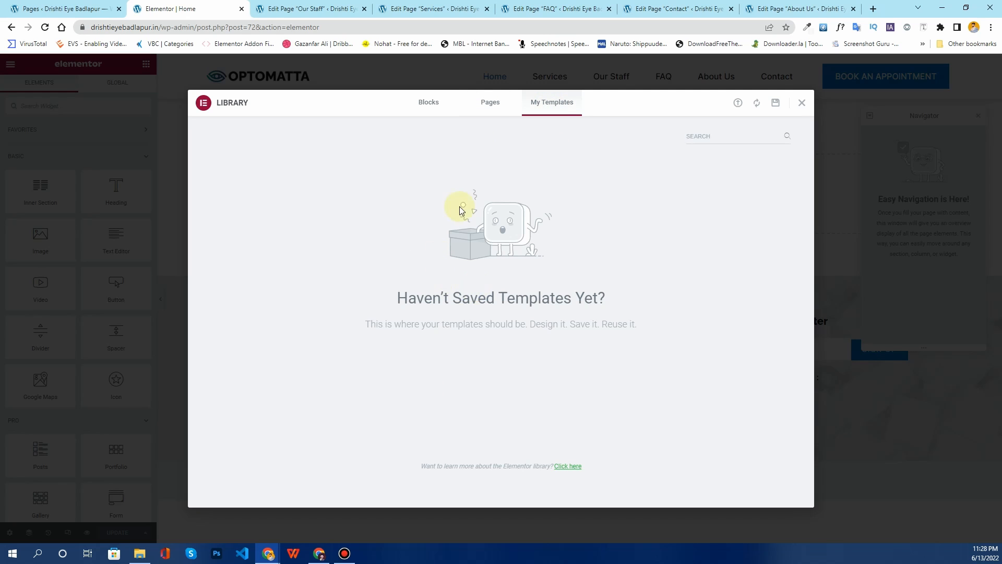
{"action": "left_click", "coordinate": [473, 107]}
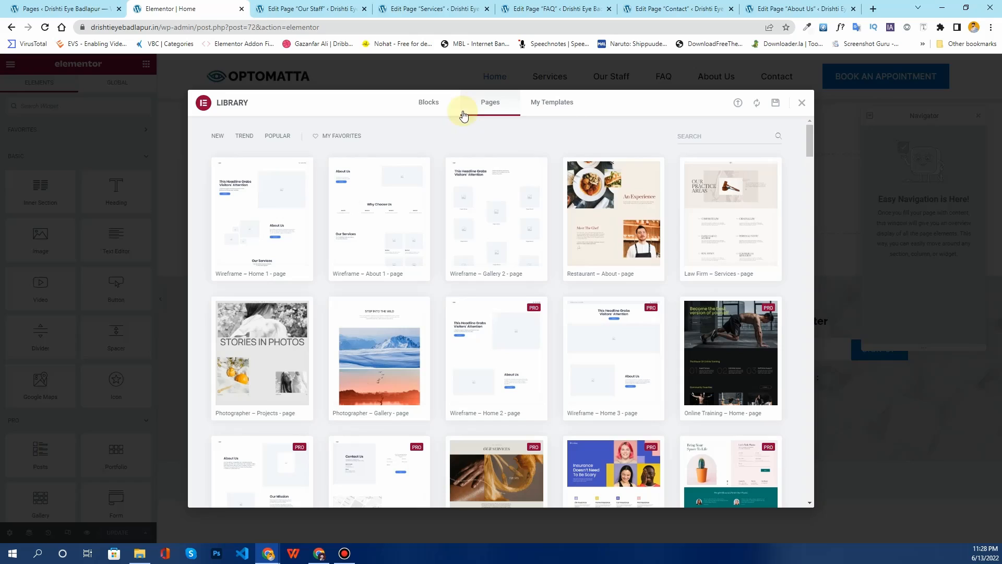
{"action": "left_click", "coordinate": [539, 106]}
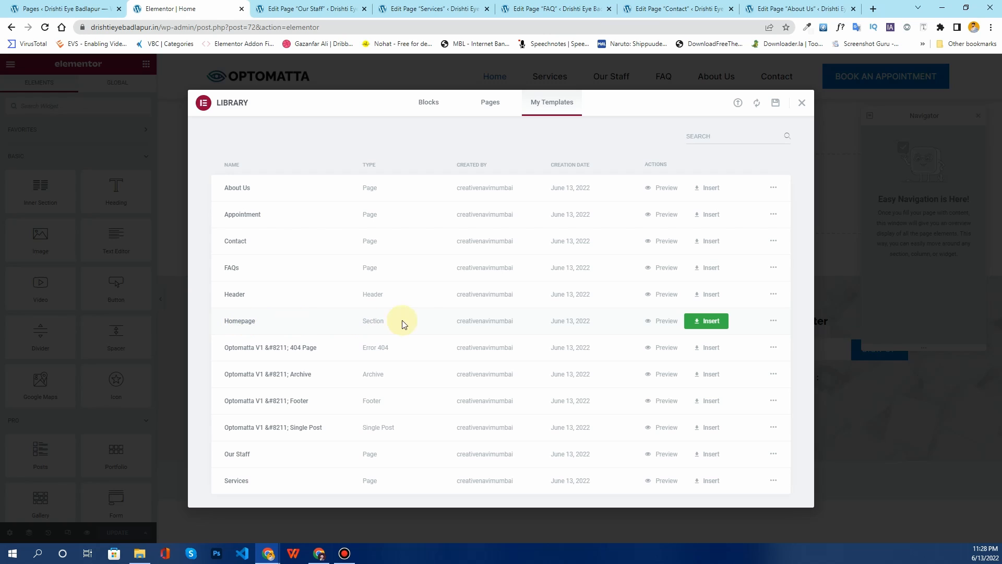
{"action": "left_click", "coordinate": [714, 325]}
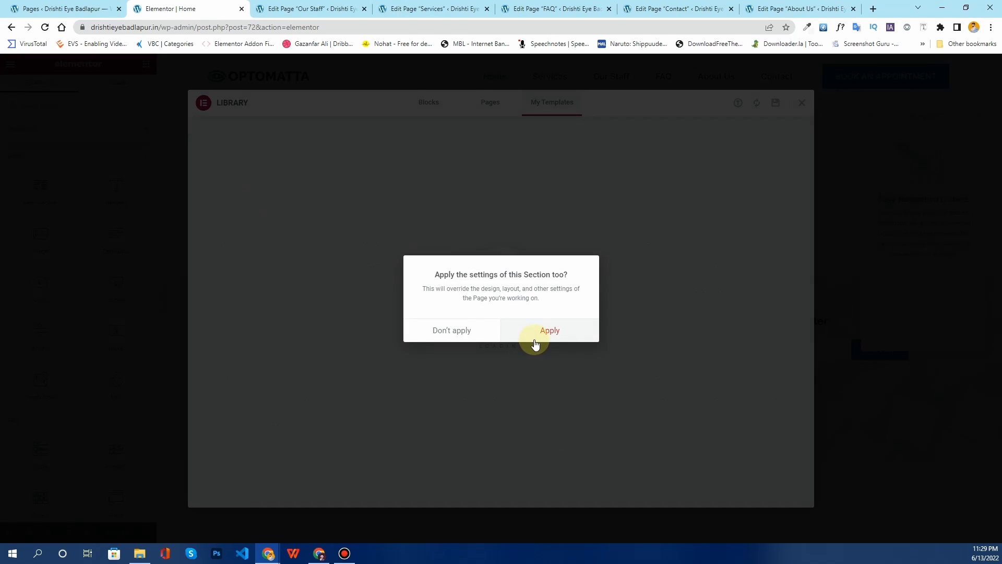
{"action": "left_click", "coordinate": [533, 339]}
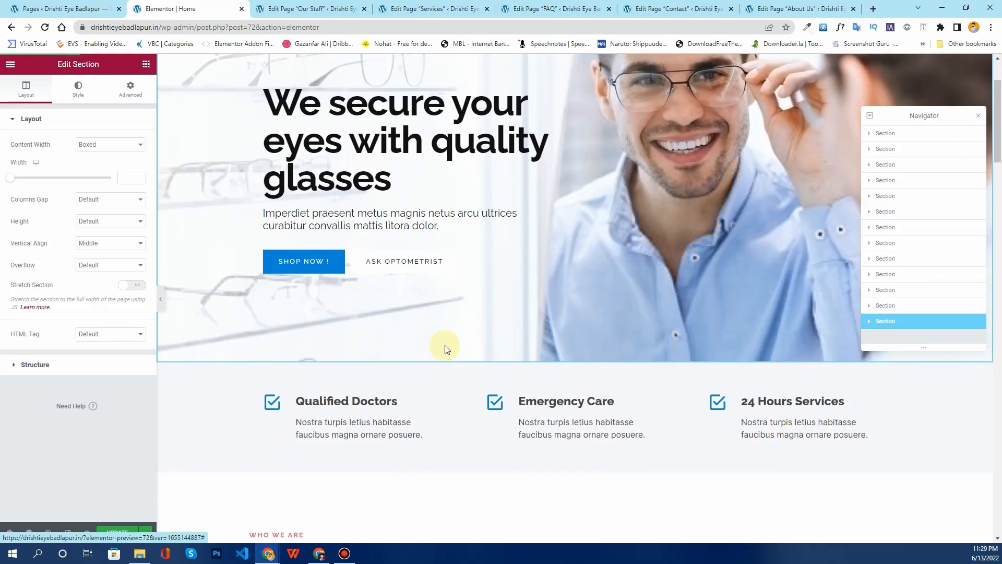
Examine all sections of the inserted homepage, from the hero banner through services, shop, testimonials and optometrists down to the footer
{"action": "scroll", "coordinate": [448, 347], "scroll_direction": "up", "scroll_amount": 2}
{"action": "scroll", "coordinate": [374, 236], "scroll_direction": "down", "scroll_amount": 12}
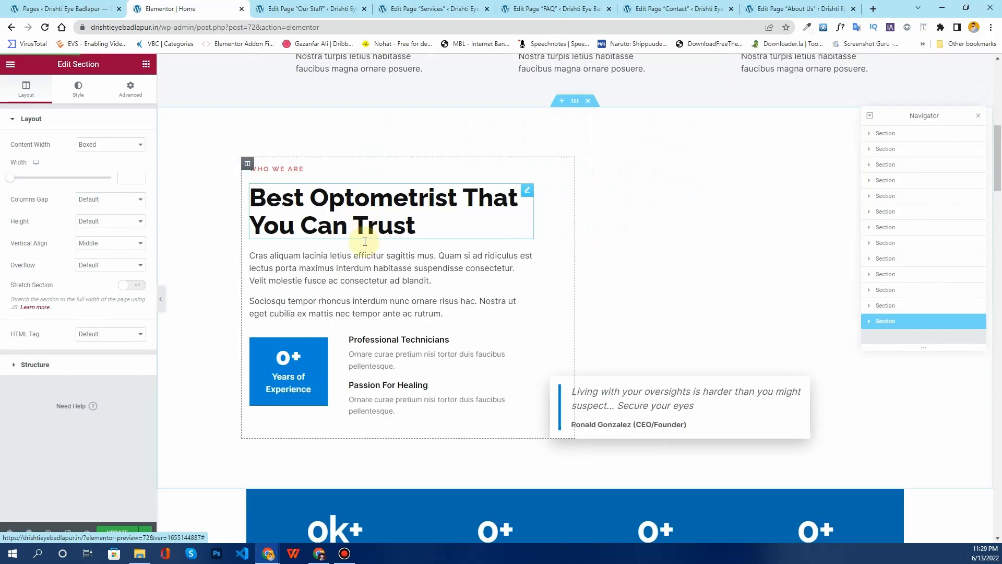
{"action": "scroll", "coordinate": [368, 242], "scroll_direction": "up", "scroll_amount": 2}
{"action": "scroll", "coordinate": [367, 241], "scroll_direction": "up", "scroll_amount": 2}
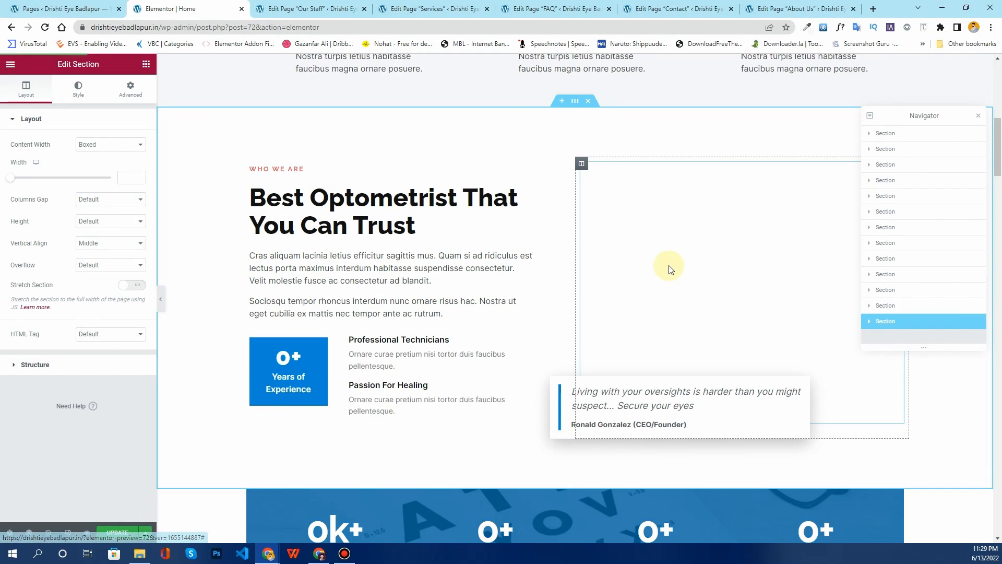
{"action": "left_click", "coordinate": [612, 281]}
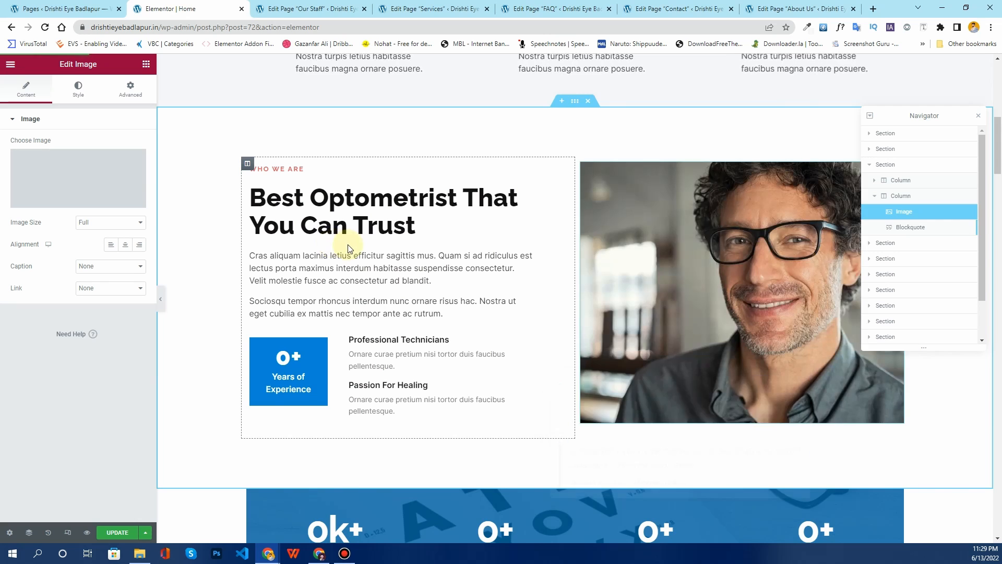
{"action": "scroll", "coordinate": [348, 246], "scroll_direction": "down", "scroll_amount": 5}
{"action": "scroll", "coordinate": [349, 246], "scroll_direction": "down", "scroll_amount": 12}
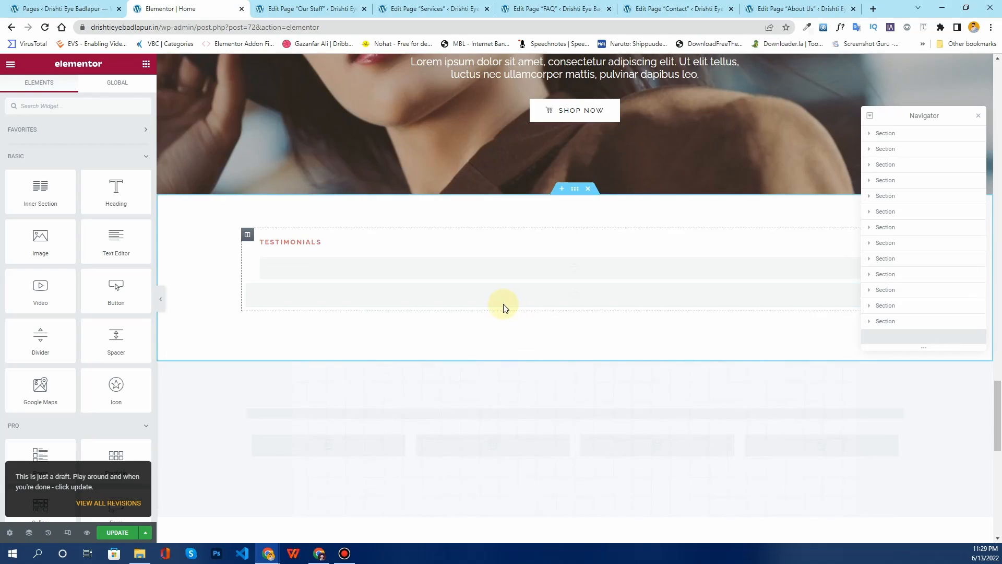
{"action": "scroll", "coordinate": [428, 281], "scroll_direction": "up", "scroll_amount": 20}
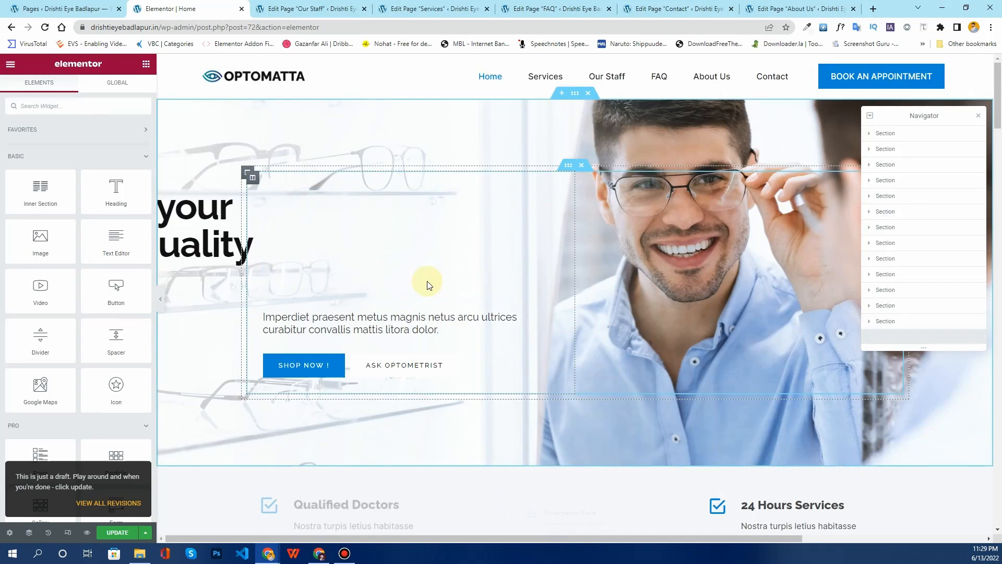
{"action": "scroll", "coordinate": [427, 281], "scroll_direction": "down", "scroll_amount": 3}
{"action": "scroll", "coordinate": [427, 284], "scroll_direction": "up", "scroll_amount": 3}
{"action": "scroll", "coordinate": [427, 285], "scroll_direction": "down", "scroll_amount": 18}
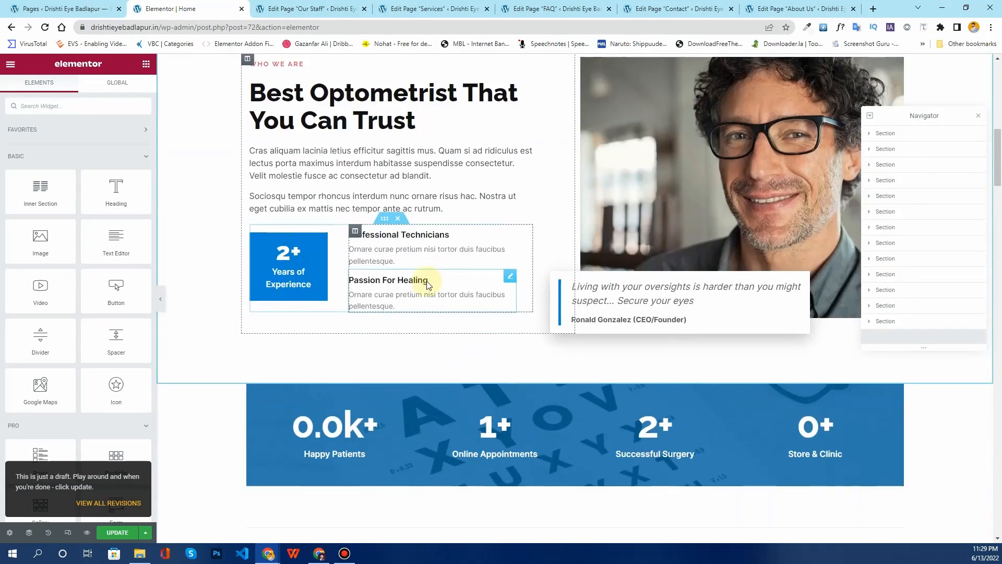
{"action": "scroll", "coordinate": [427, 285], "scroll_direction": "down", "scroll_amount": 4}
{"action": "scroll", "coordinate": [427, 285], "scroll_direction": "up", "scroll_amount": 3}
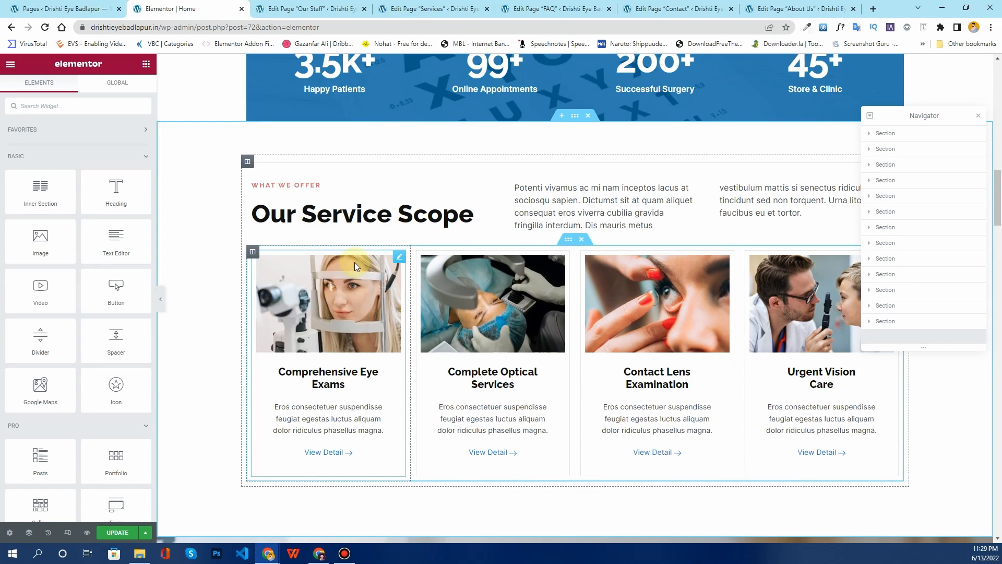
{"action": "scroll", "coordinate": [517, 331], "scroll_direction": "down", "scroll_amount": 4}
{"action": "scroll", "coordinate": [518, 331], "scroll_direction": "down", "scroll_amount": 4}
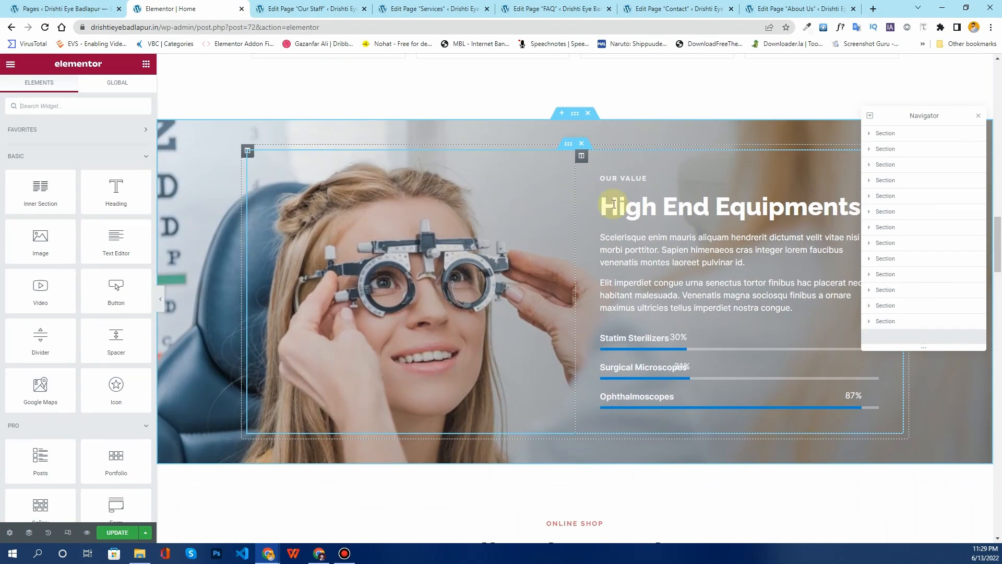
{"action": "scroll", "coordinate": [482, 356], "scroll_direction": "down", "scroll_amount": 2}
{"action": "scroll", "coordinate": [482, 356], "scroll_direction": "down", "scroll_amount": 3}
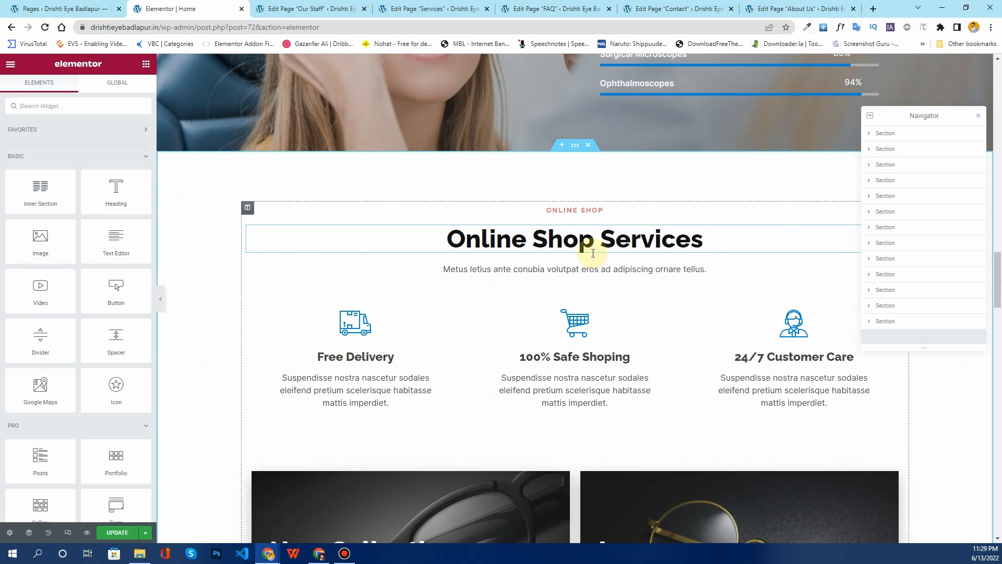
{"action": "scroll", "coordinate": [593, 254], "scroll_direction": "down", "scroll_amount": 5}
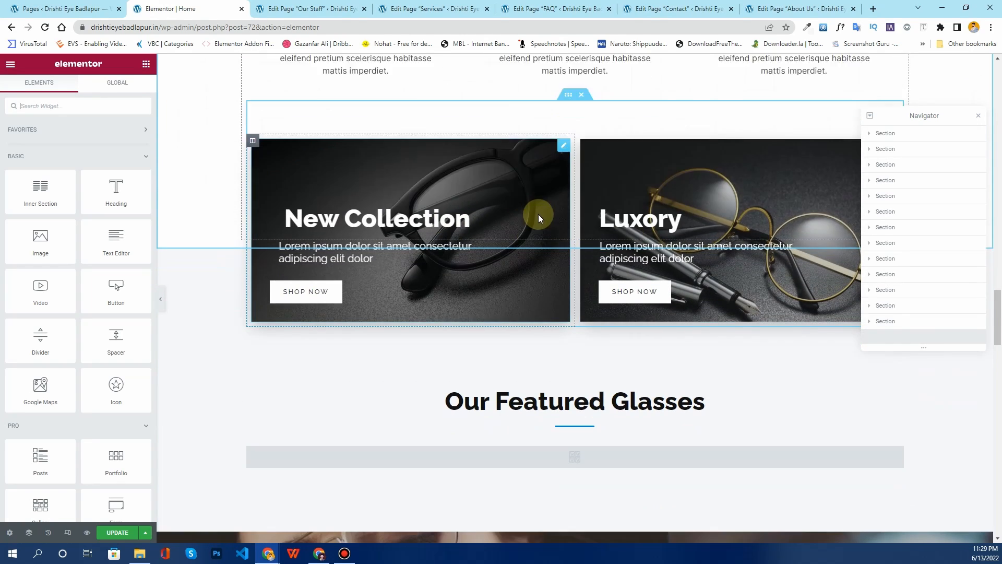
{"action": "scroll", "coordinate": [537, 214], "scroll_direction": "down", "scroll_amount": 3}
{"action": "scroll", "coordinate": [550, 215], "scroll_direction": "down", "scroll_amount": 3}
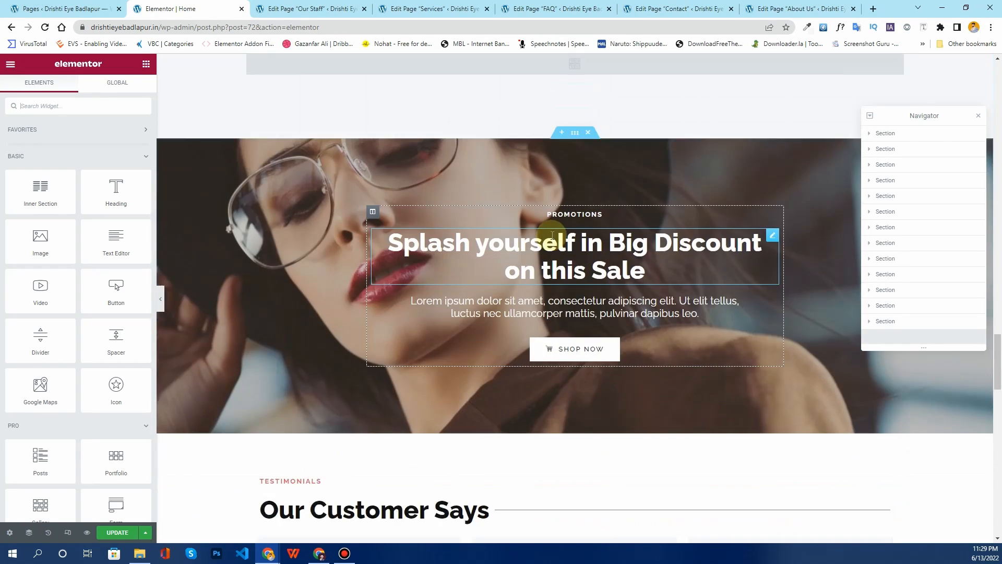
{"action": "scroll", "coordinate": [546, 297], "scroll_direction": "down", "scroll_amount": 9}
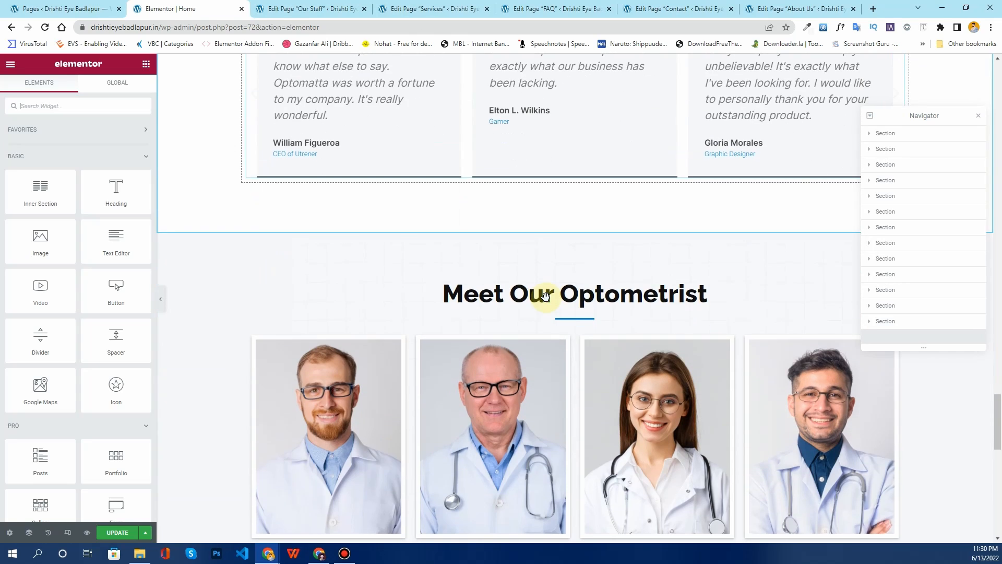
{"action": "scroll", "coordinate": [546, 297], "scroll_direction": "down", "scroll_amount": 12}
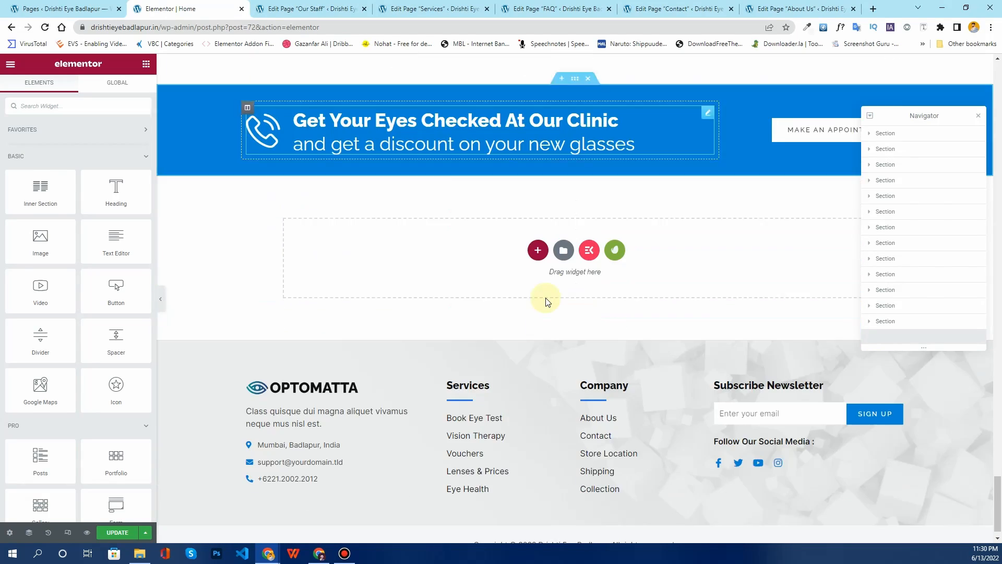
{"action": "scroll", "coordinate": [544, 298], "scroll_direction": "up", "scroll_amount": 15}
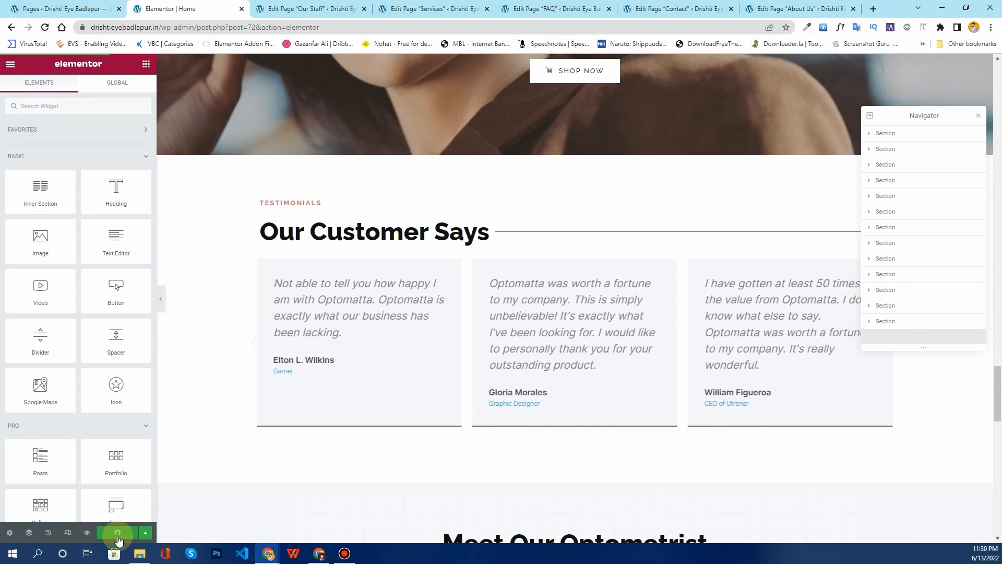
Switch the Home page to the tablet preview and examine its layout up to the header
{"action": "left_click", "coordinate": [68, 538]}
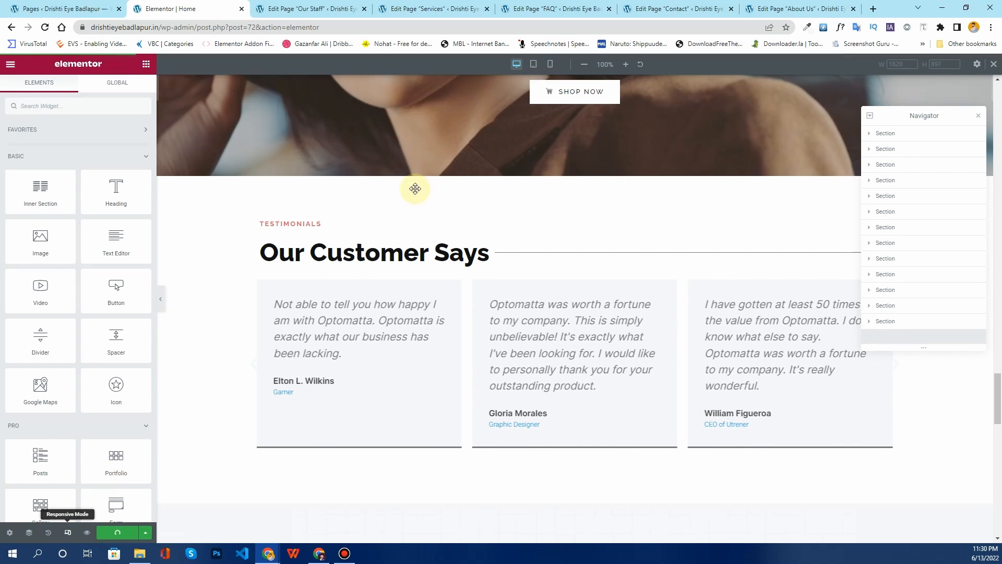
{"action": "left_click", "coordinate": [534, 64]}
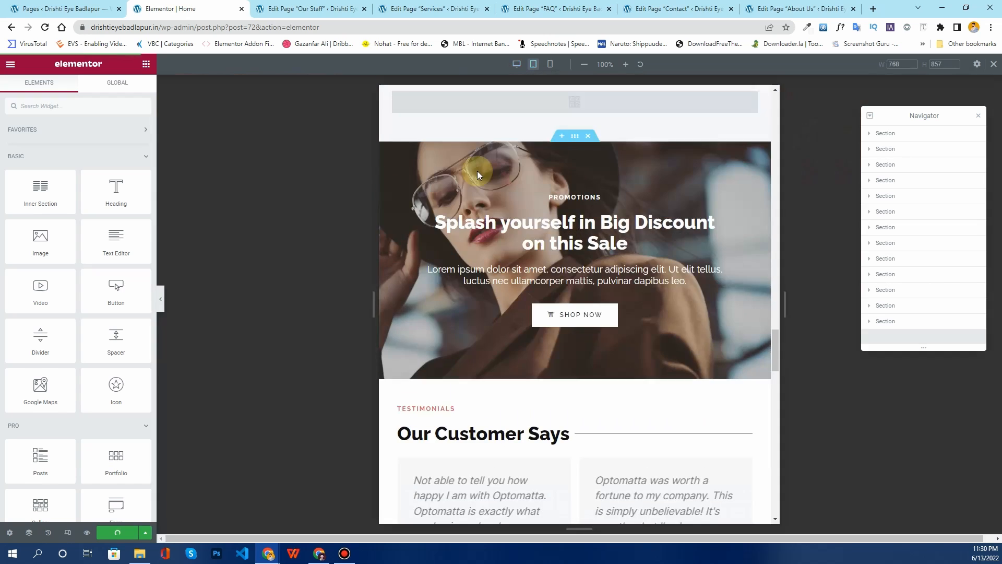
{"action": "scroll", "coordinate": [522, 239], "scroll_direction": "down", "scroll_amount": 5}
{"action": "scroll", "coordinate": [522, 239], "scroll_direction": "up", "scroll_amount": 20}
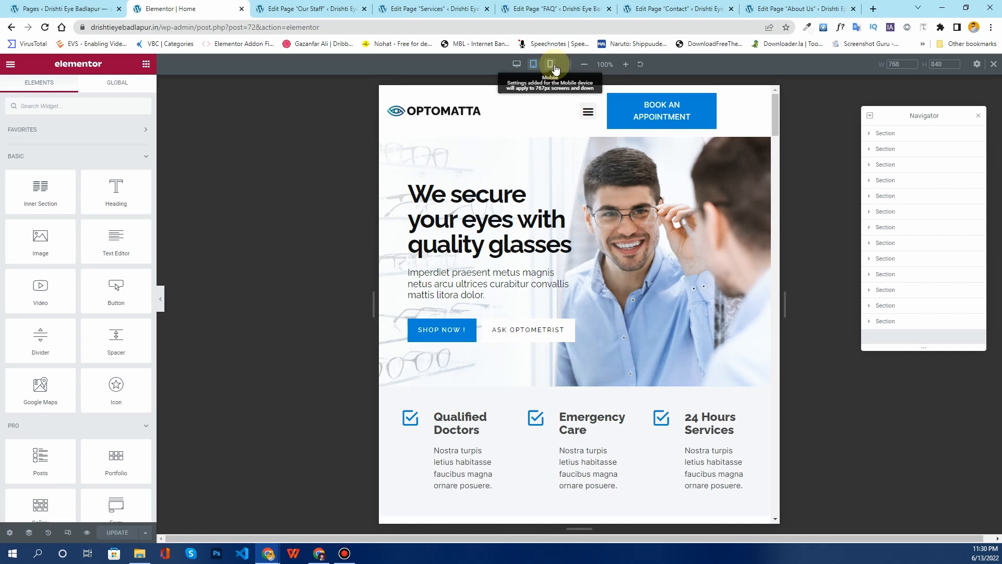
In the mobile preview, open the header for editing and set the menu column's width to 50%
{"action": "left_click", "coordinate": [551, 65]}
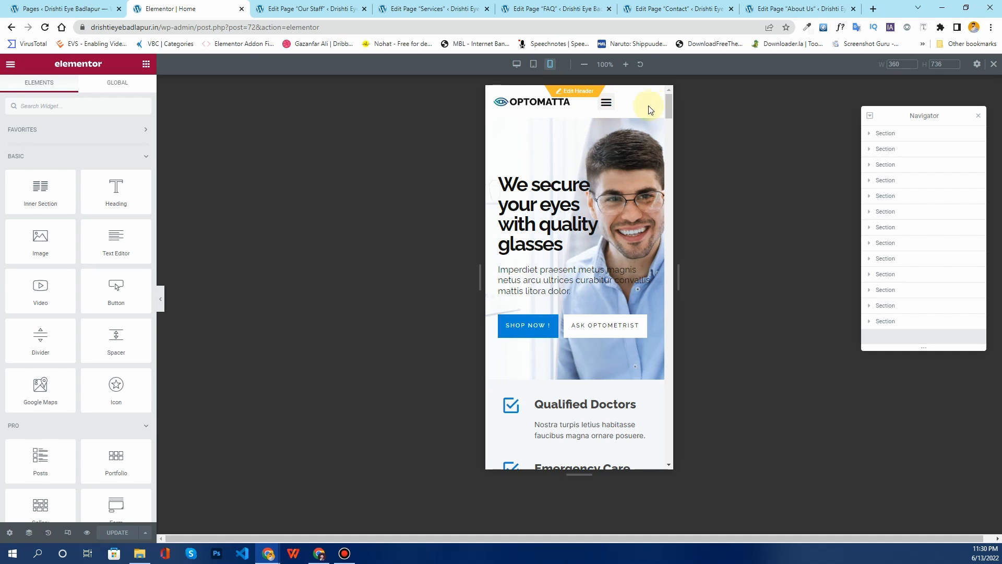
{"action": "left_click", "coordinate": [574, 96]}
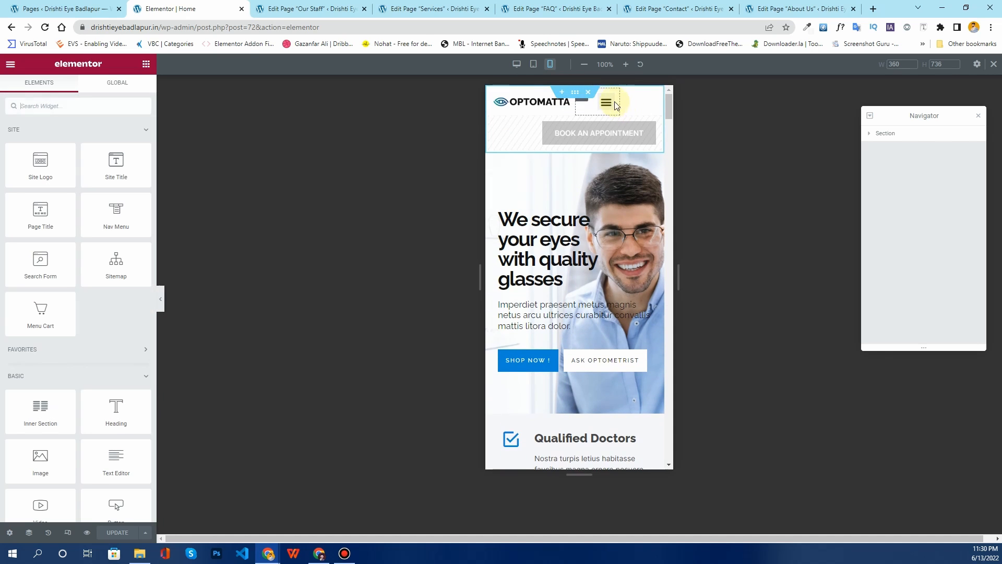
{"action": "left_click", "coordinate": [581, 105]}
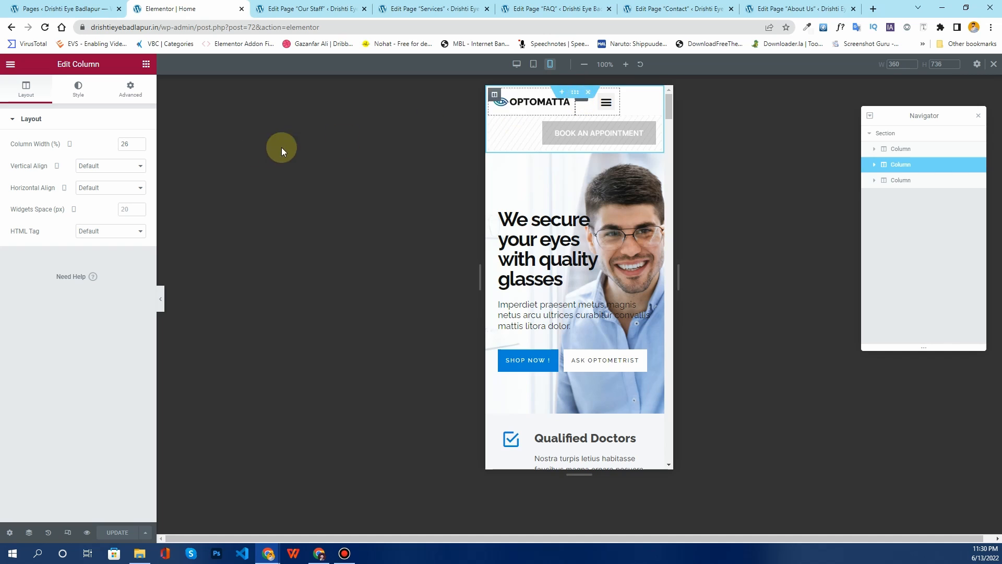
{"action": "left_click", "coordinate": [139, 142]}
{"action": "left_click", "coordinate": [139, 142]}
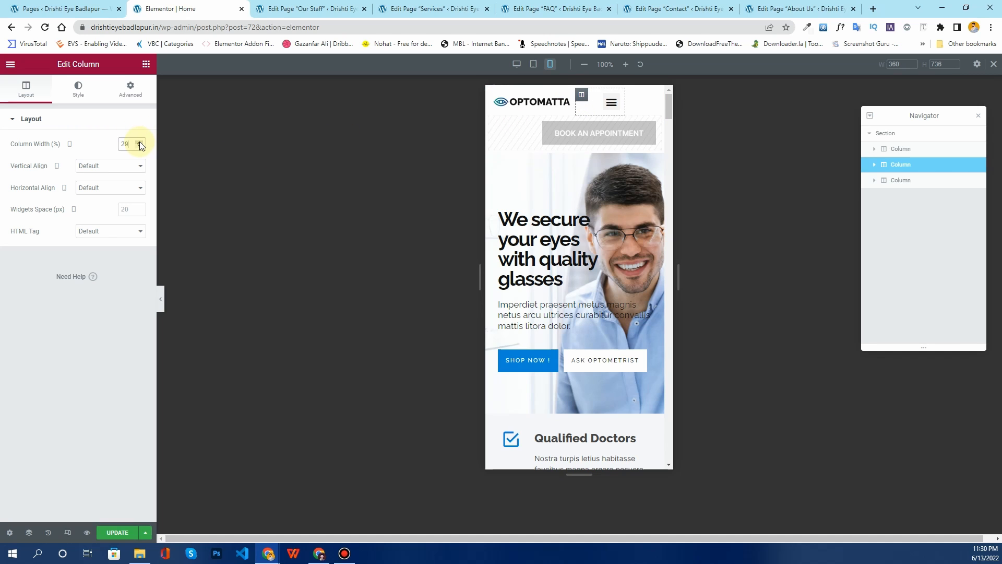
{"action": "left_click_drag", "start_coordinate": [139, 142], "coordinate": [140, 142]}
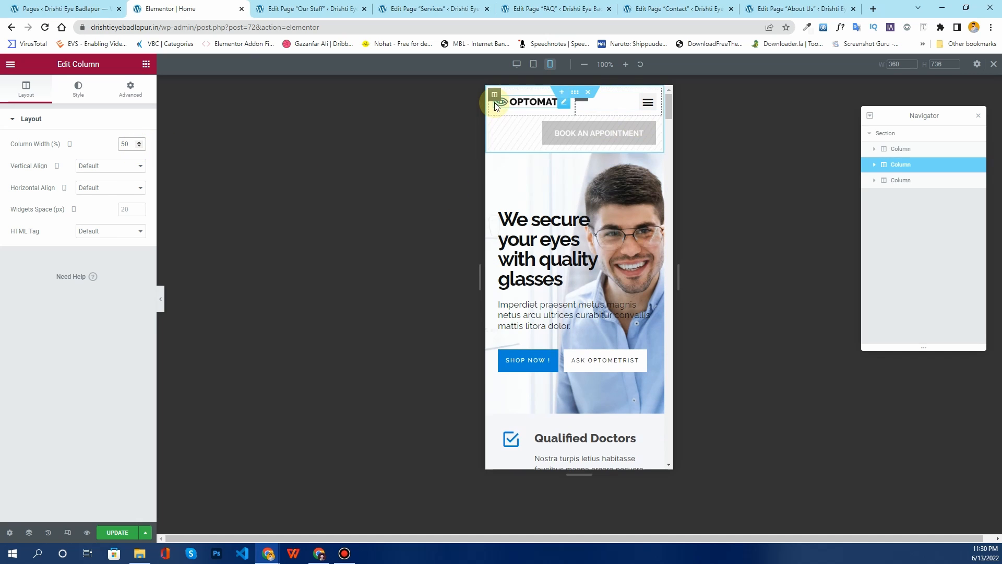
In the tablet preview, set the header's menu column width to 42%, and save the header
{"action": "left_click", "coordinate": [511, 100]}
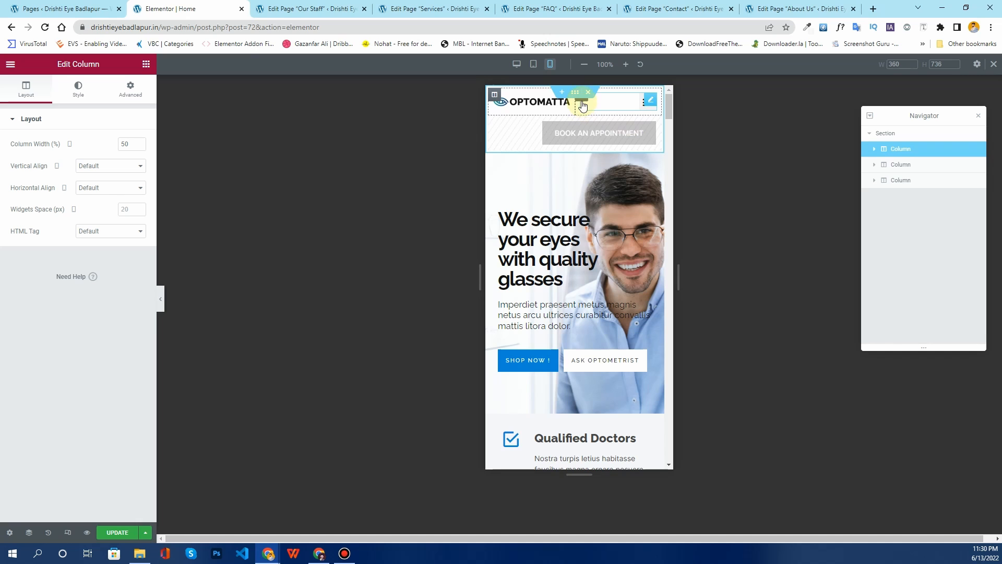
{"action": "left_click", "coordinate": [607, 110]}
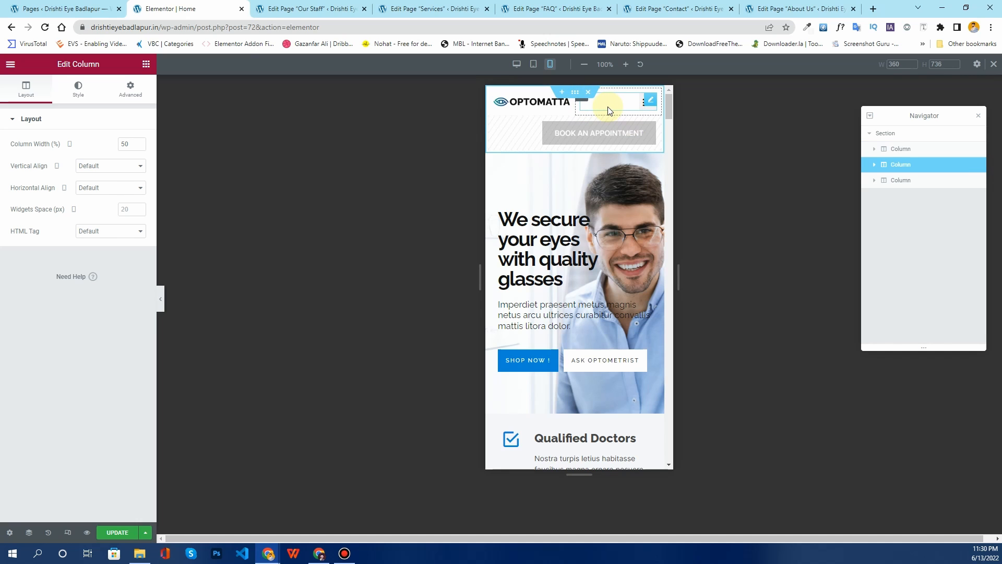
{"action": "left_click", "coordinate": [533, 64]}
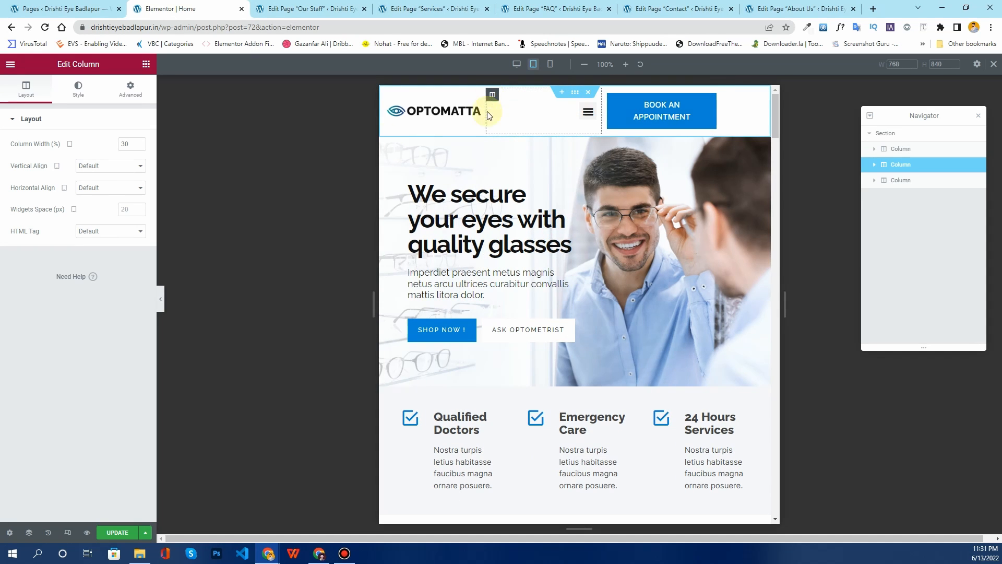
{"action": "left_click", "coordinate": [140, 142]}
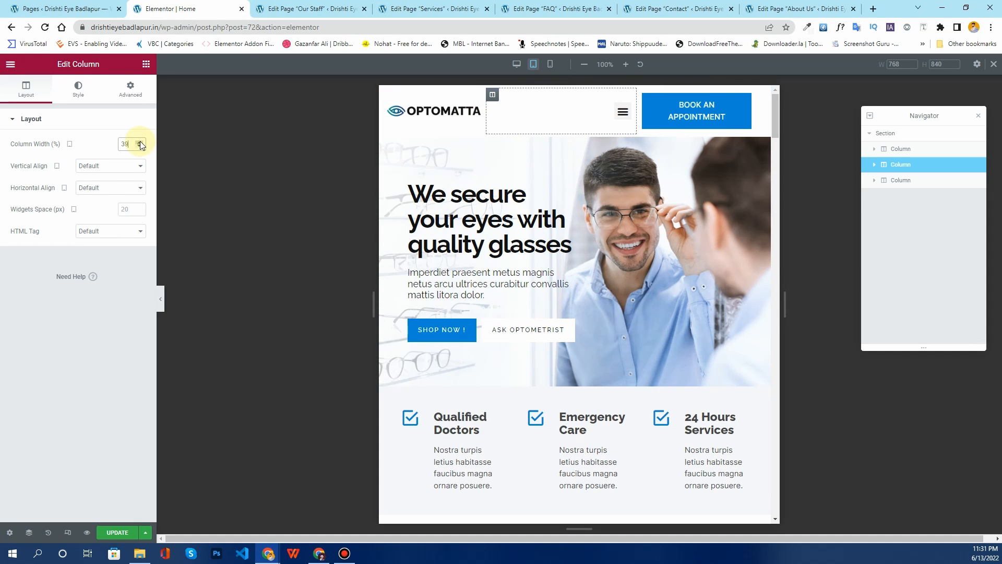
{"action": "left_click", "coordinate": [140, 142]}
{"action": "left_click", "coordinate": [140, 142]}
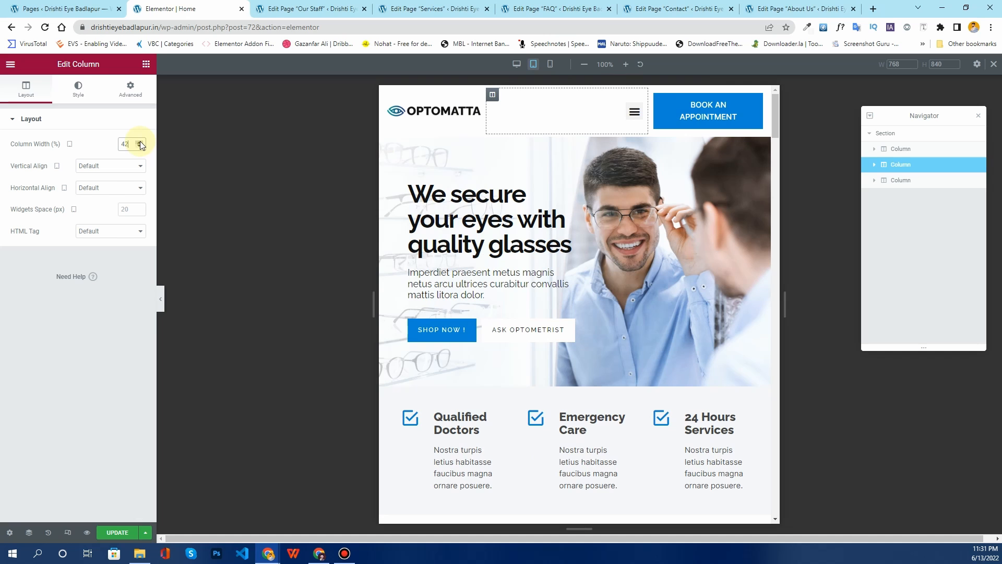
{"action": "left_click", "coordinate": [140, 142]}
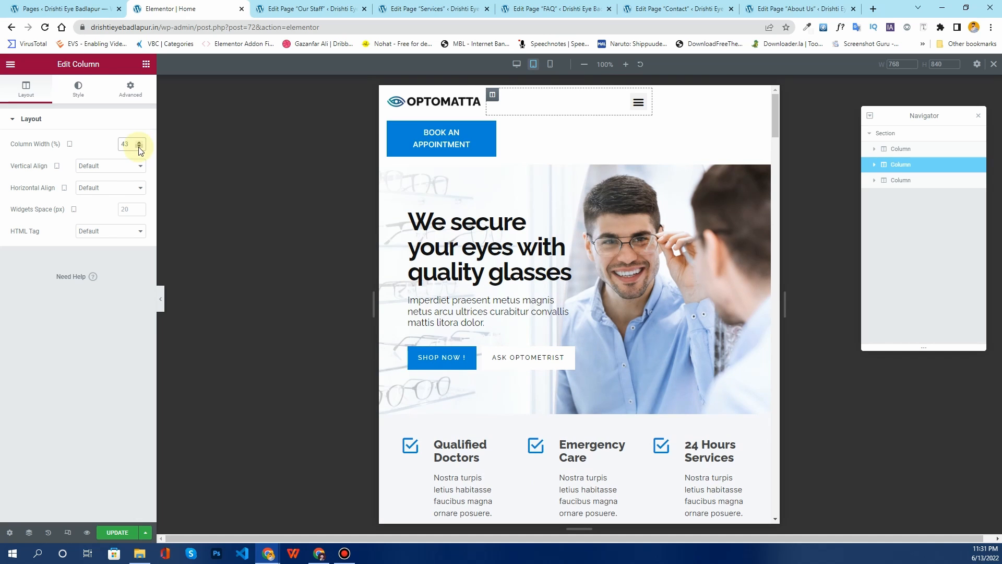
{"action": "left_click", "coordinate": [139, 147]}
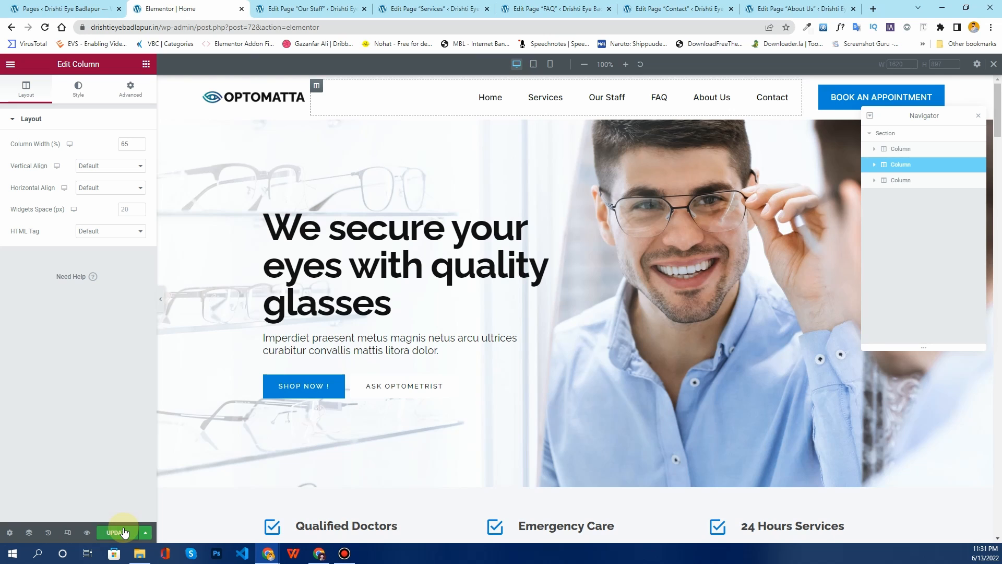
{"action": "left_click", "coordinate": [124, 531]}
Skim the Home page in desktop view, and load the live site drishtieyebadlapur.in in place of its editor
{"action": "scroll", "coordinate": [365, 225], "scroll_direction": "down", "scroll_amount": 12}
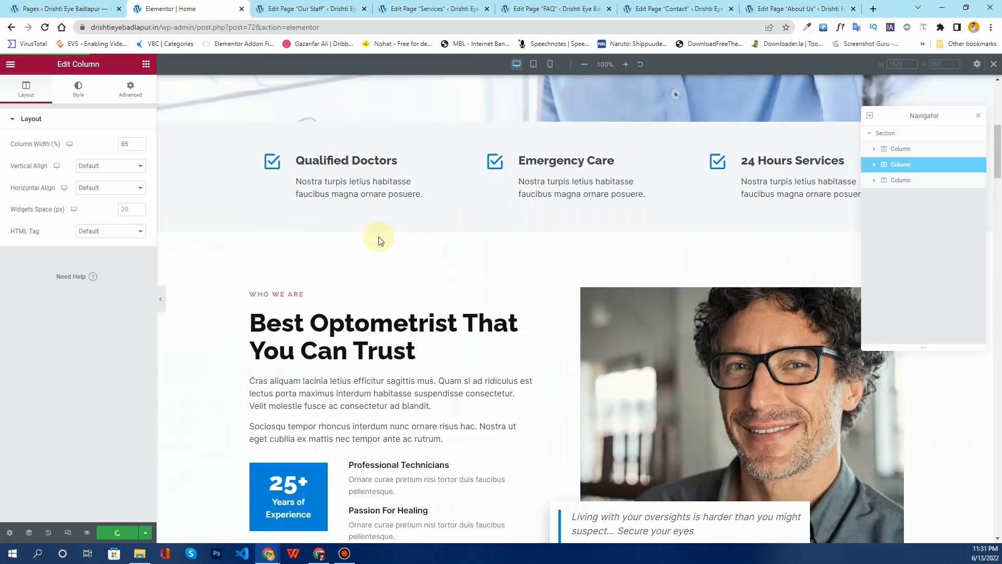
{"action": "scroll", "coordinate": [375, 261], "scroll_direction": "down", "scroll_amount": 20}
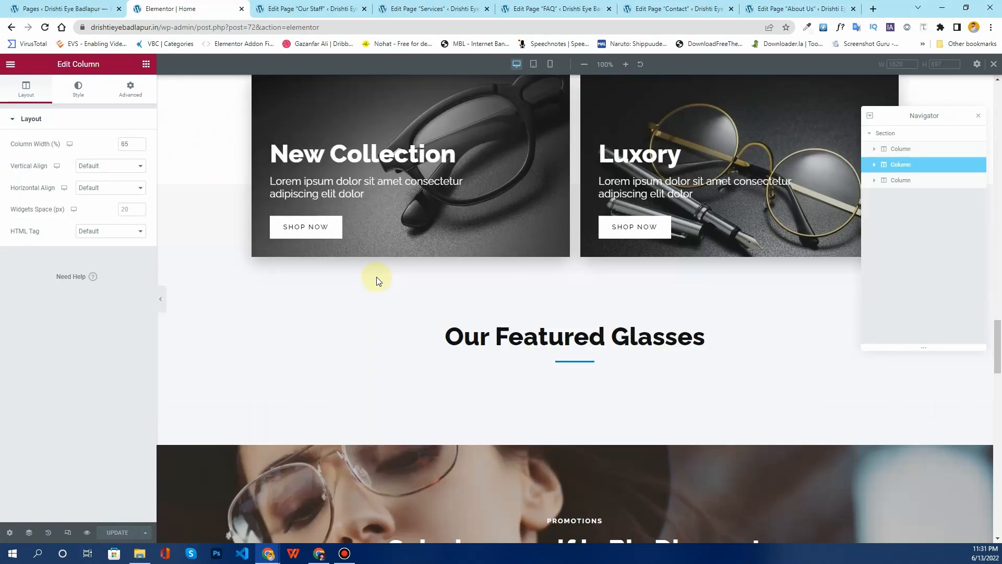
{"action": "scroll", "coordinate": [377, 282], "scroll_direction": "down", "scroll_amount": 20}
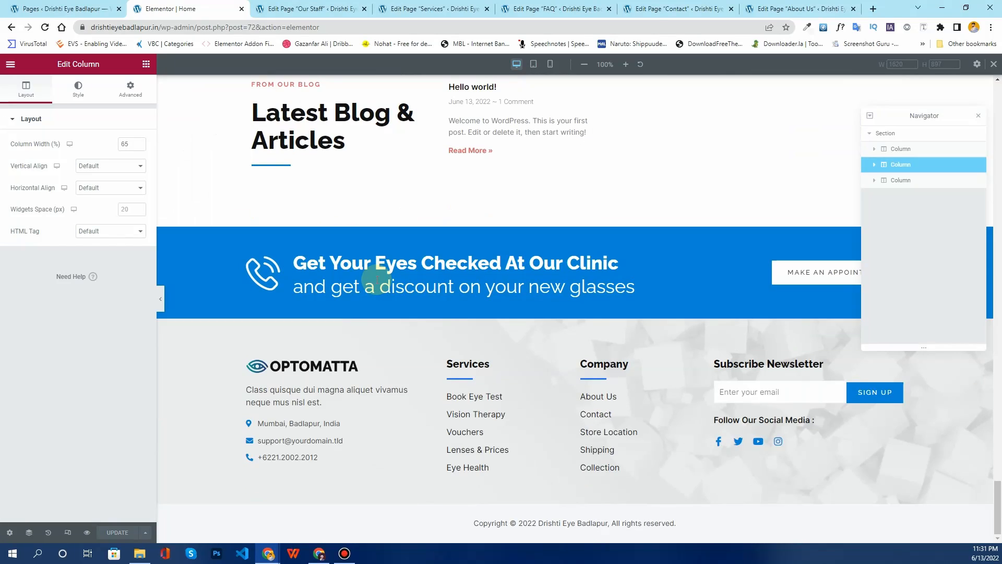
{"action": "scroll", "coordinate": [377, 280], "scroll_direction": "up", "scroll_amount": 20}
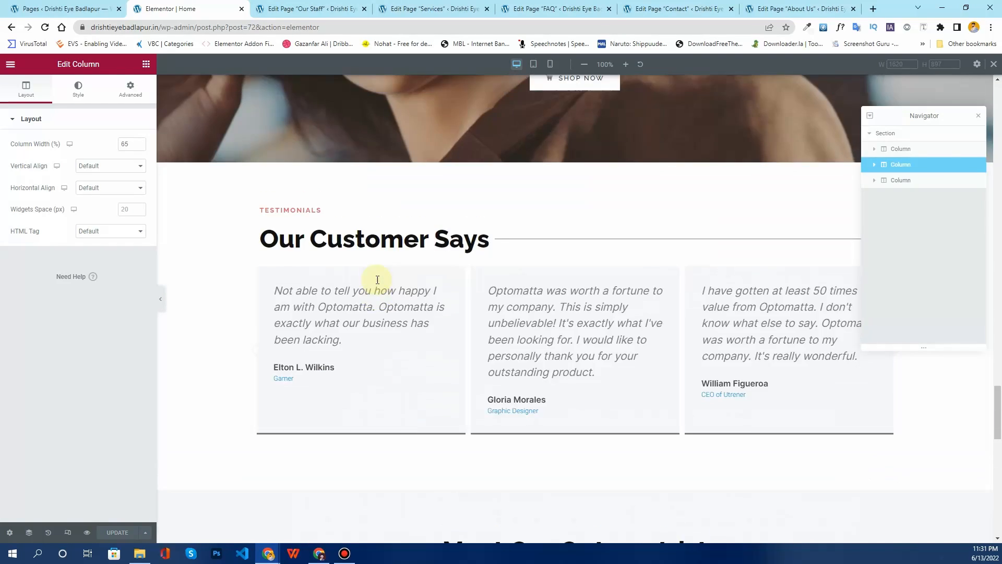
{"action": "scroll", "coordinate": [377, 280], "scroll_direction": "up", "scroll_amount": 15}
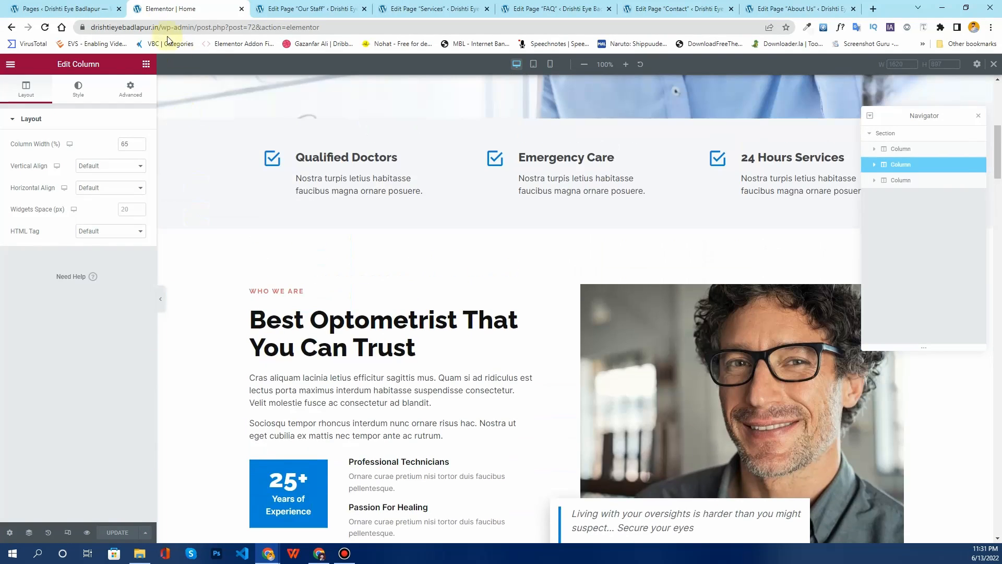
{"action": "left_click_drag", "start_coordinate": [162, 29], "coordinate": [360, 26]}
{"action": "key", "text": "BackSpace"}
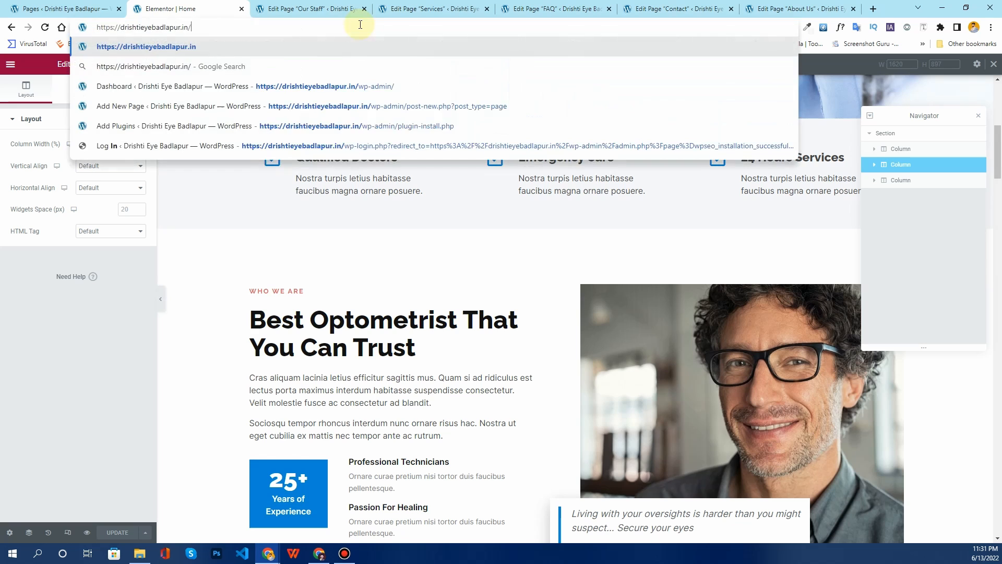
{"action": "key", "text": "Return"}
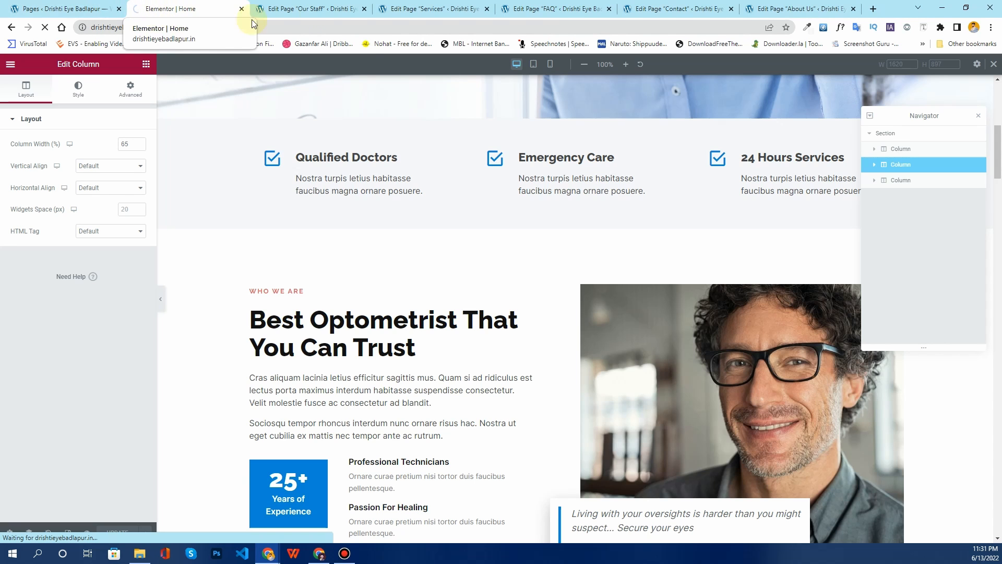
Open the Our Staff page for editing in Elementor
{"action": "left_click", "coordinate": [334, 14]}
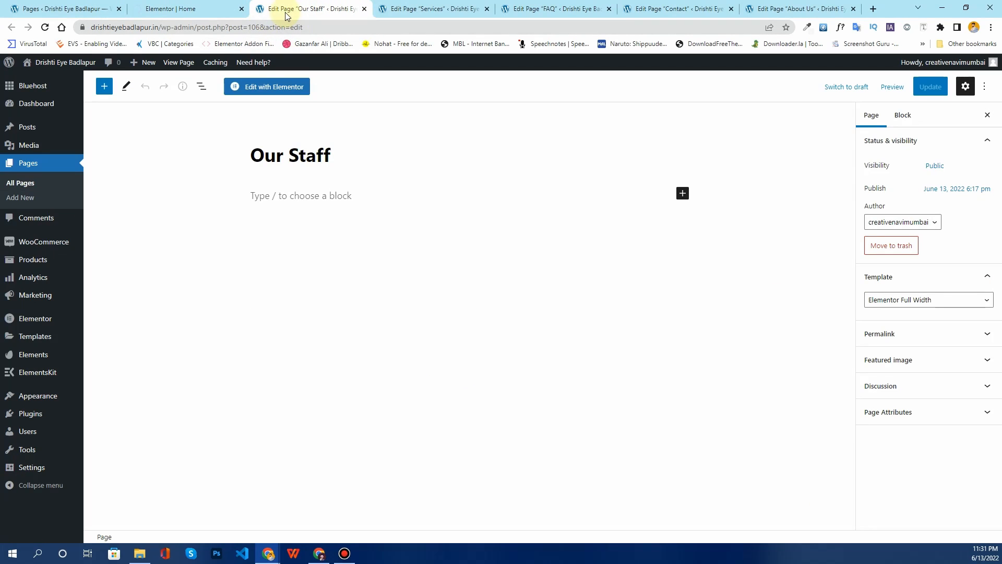
{"action": "left_click", "coordinate": [254, 89]}
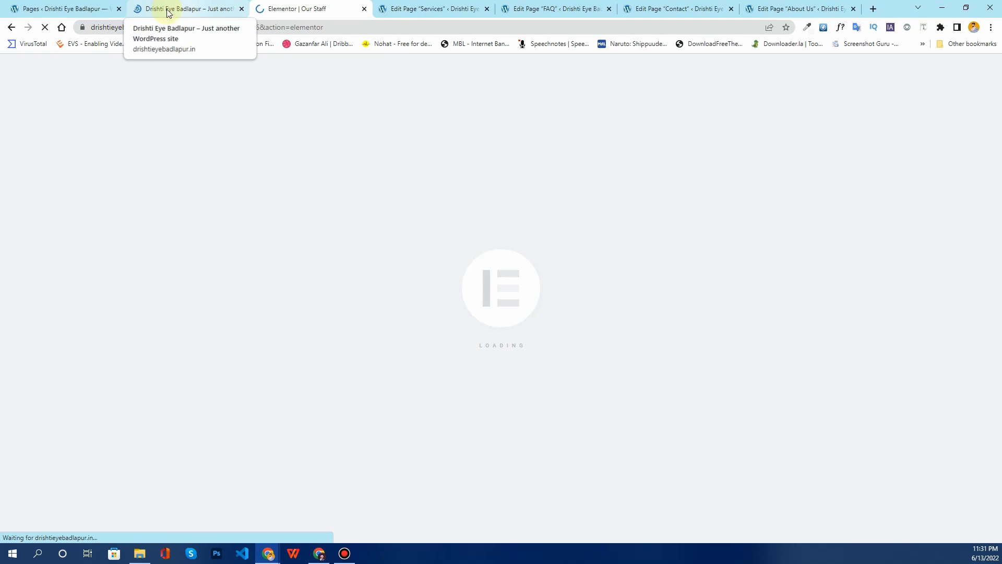
Examine the live home page from the hero banner through services, shop and testimonials down to the optometrists section
{"action": "left_click", "coordinate": [169, 8]}
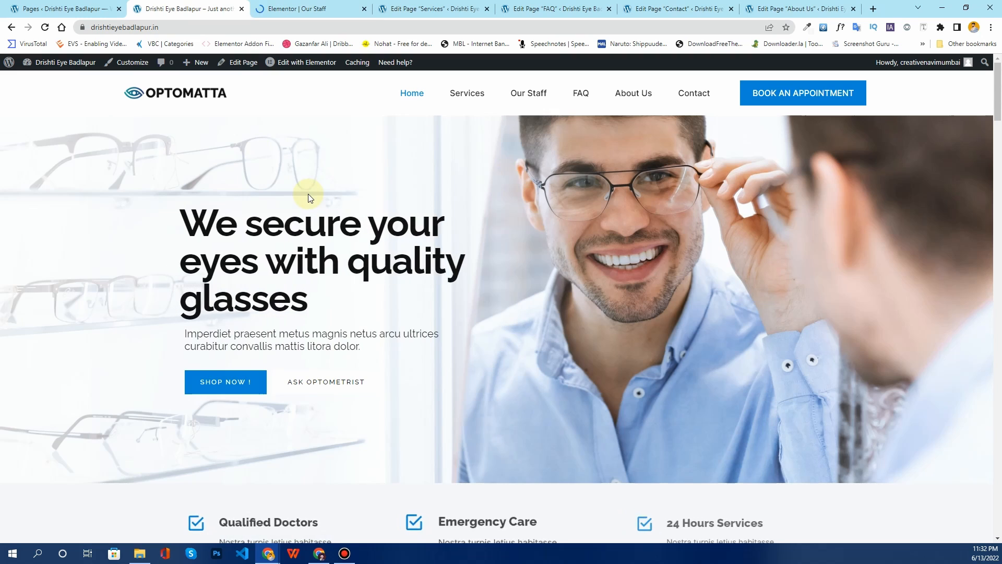
{"action": "scroll", "coordinate": [309, 197], "scroll_direction": "down", "scroll_amount": 5}
{"action": "scroll", "coordinate": [308, 197], "scroll_direction": "down", "scroll_amount": 13}
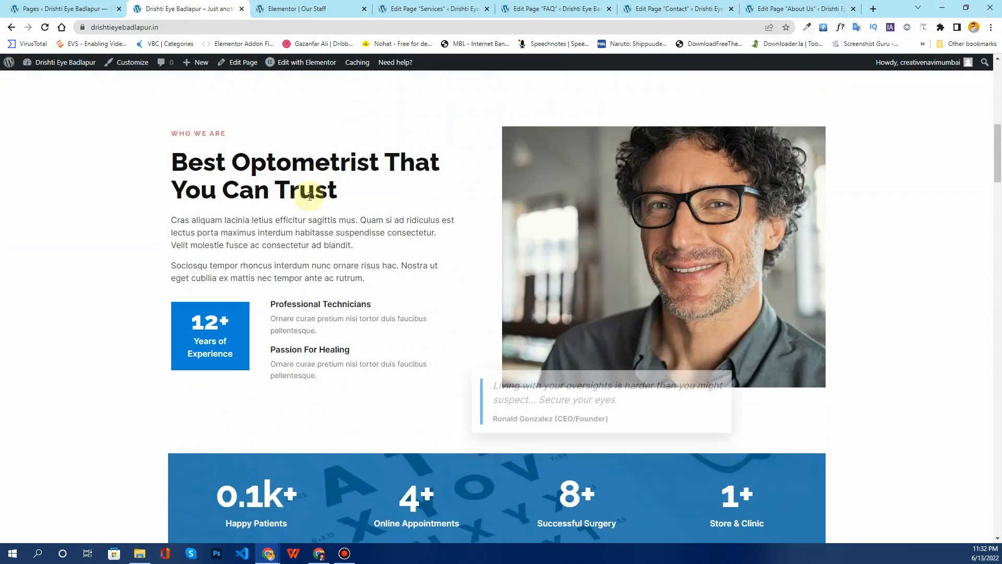
{"action": "scroll", "coordinate": [311, 200], "scroll_direction": "down", "scroll_amount": 13}
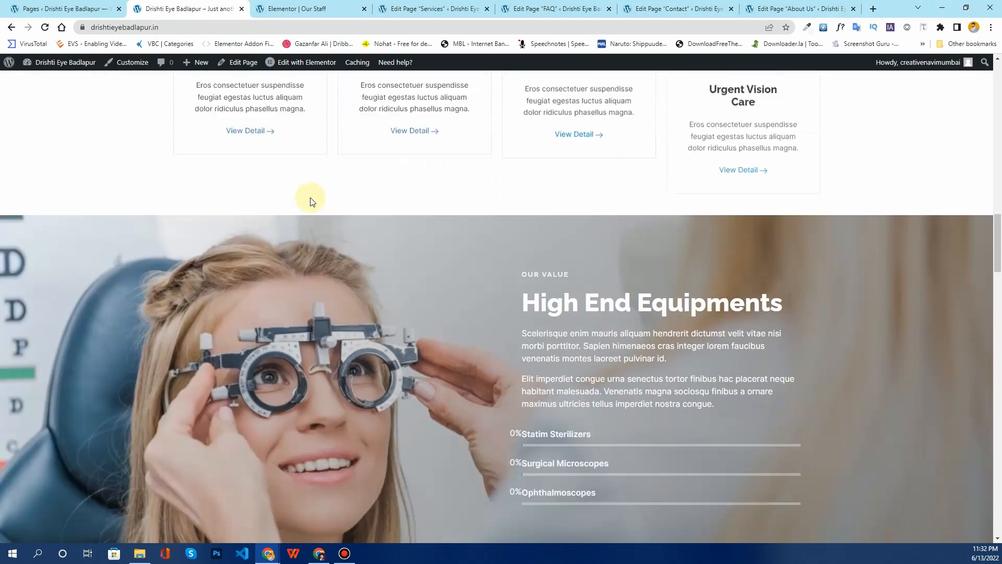
{"action": "scroll", "coordinate": [311, 199], "scroll_direction": "down", "scroll_amount": 14}
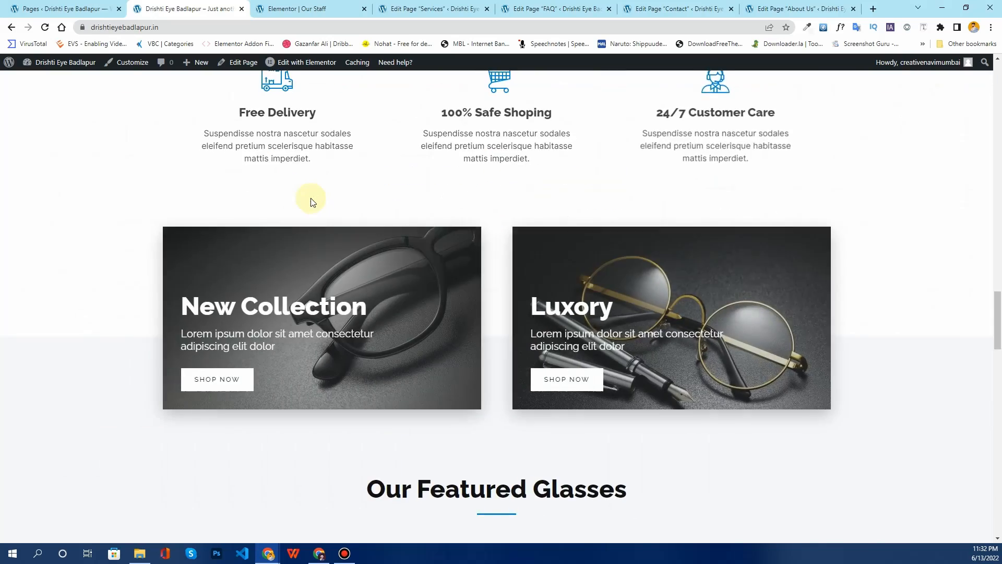
{"action": "scroll", "coordinate": [312, 203], "scroll_direction": "down", "scroll_amount": 15}
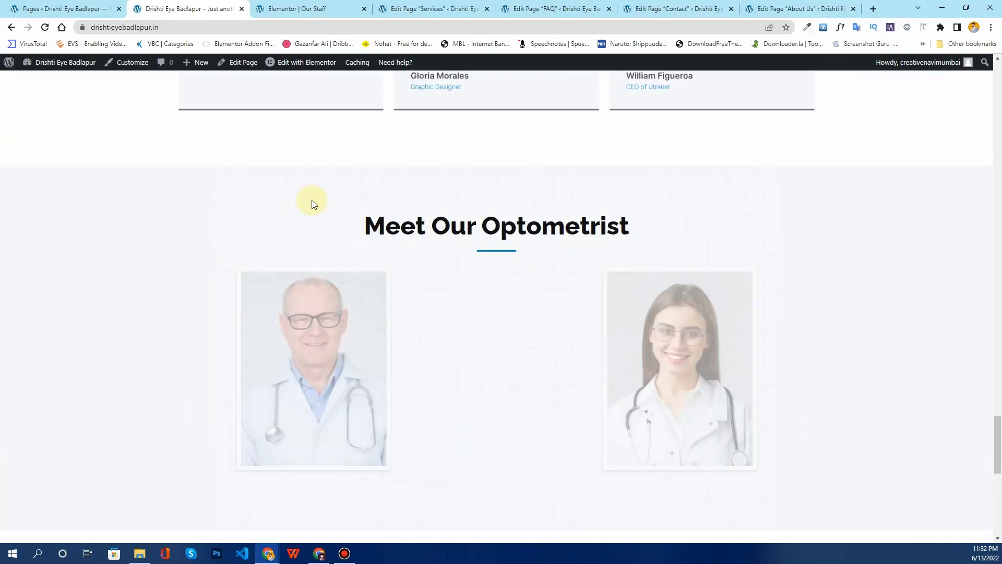
{"action": "scroll", "coordinate": [313, 205], "scroll_direction": "up", "scroll_amount": 8}
{"action": "scroll", "coordinate": [313, 207], "scroll_direction": "up", "scroll_amount": 20}
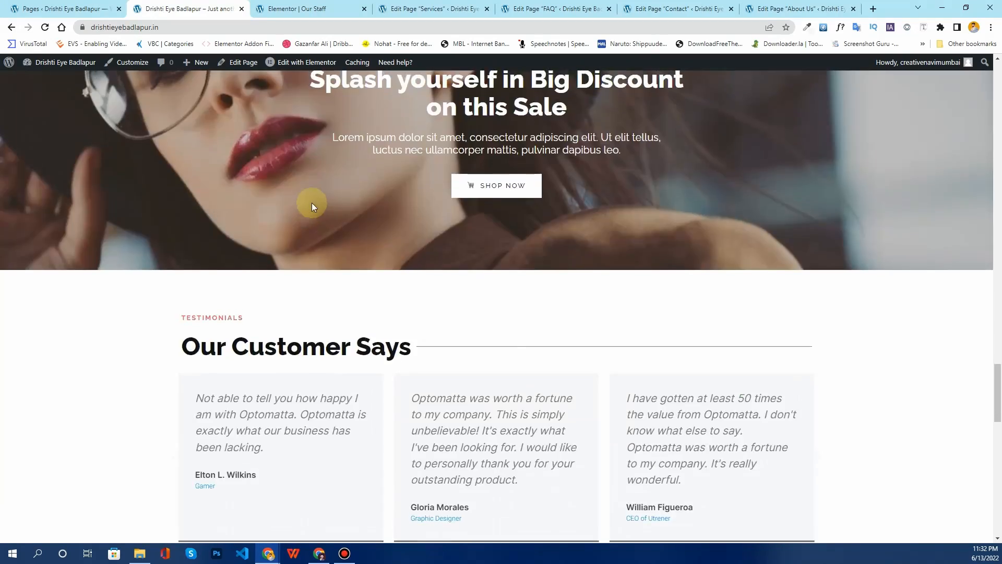
{"action": "scroll", "coordinate": [312, 204], "scroll_direction": "up", "scroll_amount": 8}
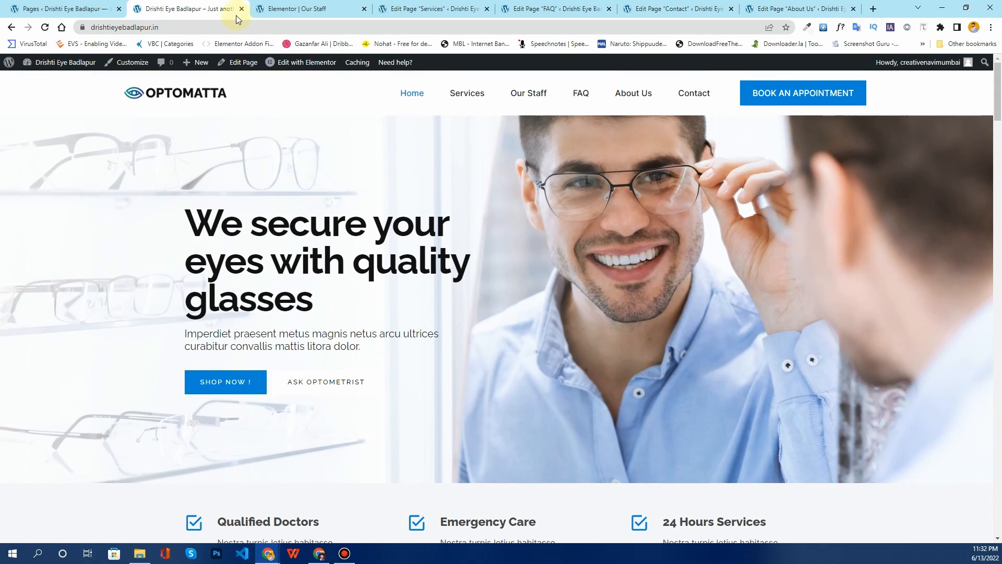
Insert the saved Our Staff template into the Our Staff page, applying the template's page settings as well
{"action": "left_click", "coordinate": [281, 9]}
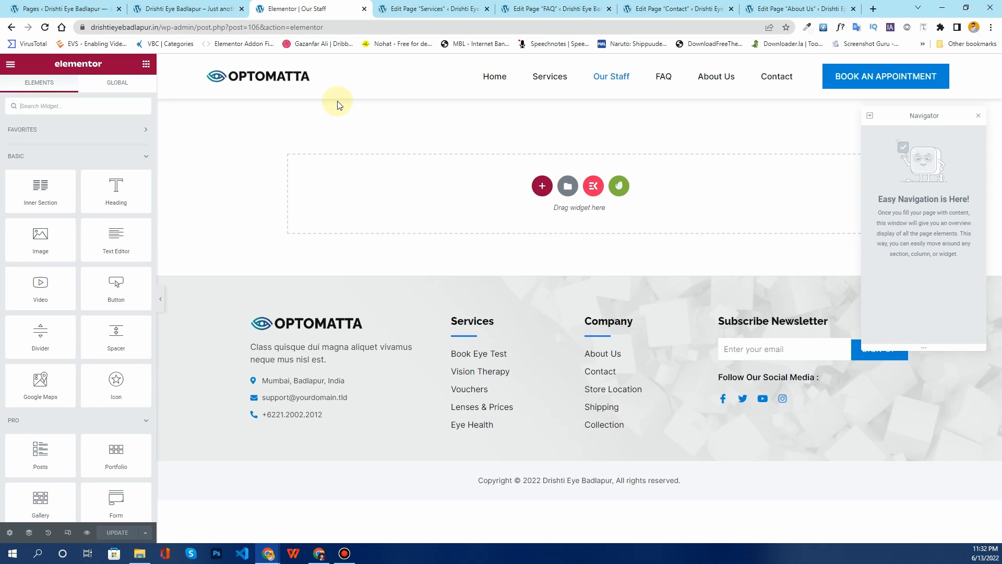
{"action": "left_click", "coordinate": [568, 189]}
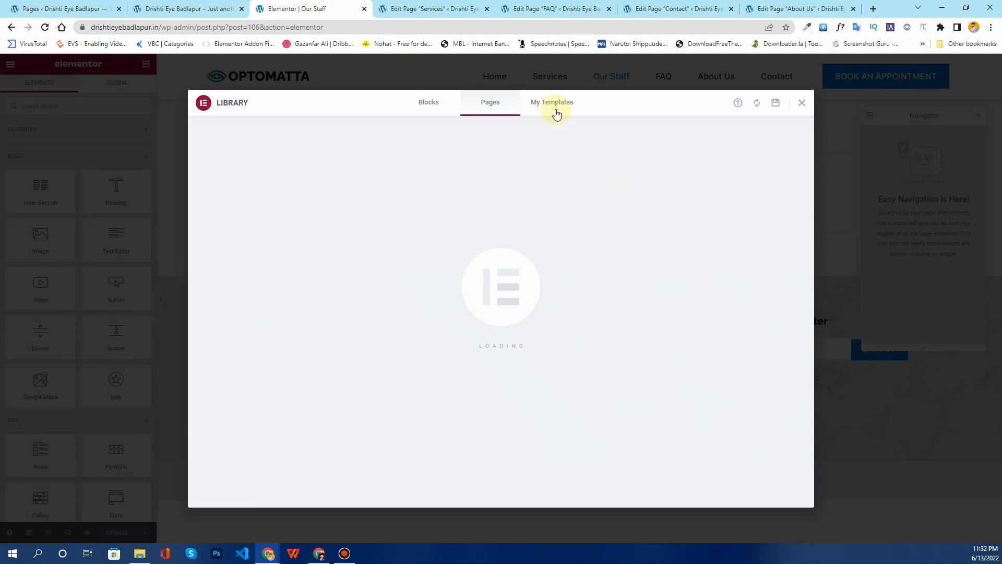
{"action": "left_click", "coordinate": [555, 112]}
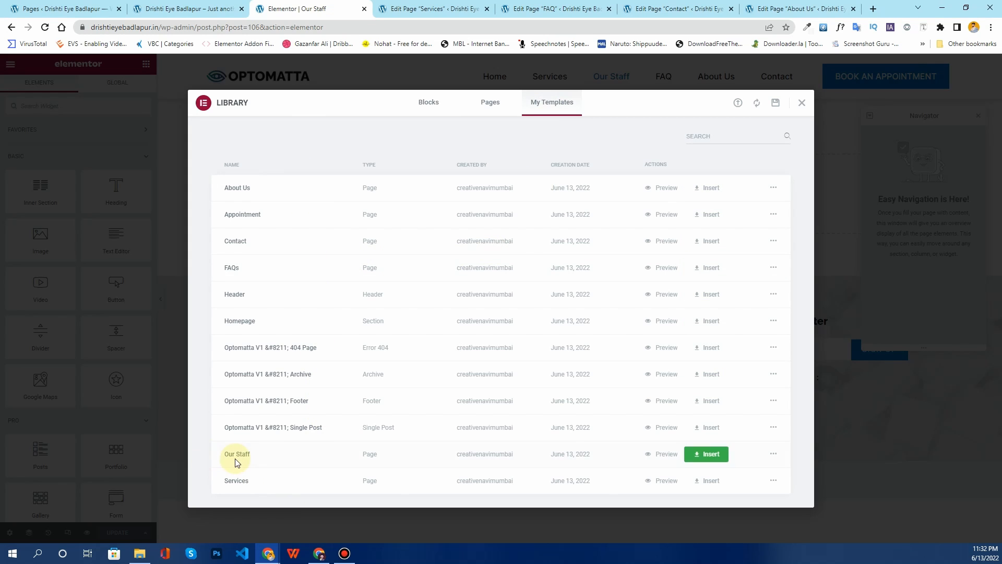
{"action": "left_click", "coordinate": [704, 458]}
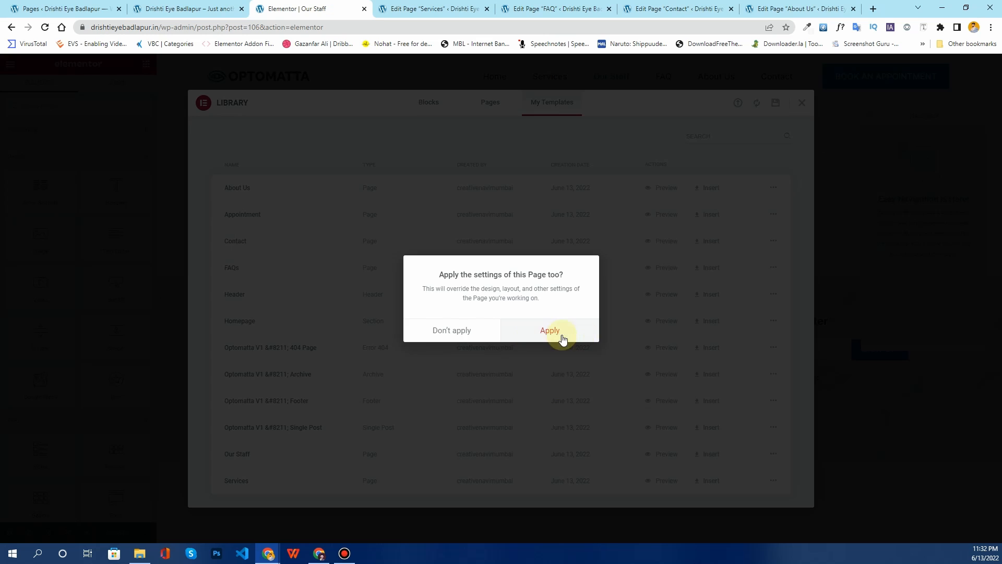
{"action": "left_click", "coordinate": [562, 338]}
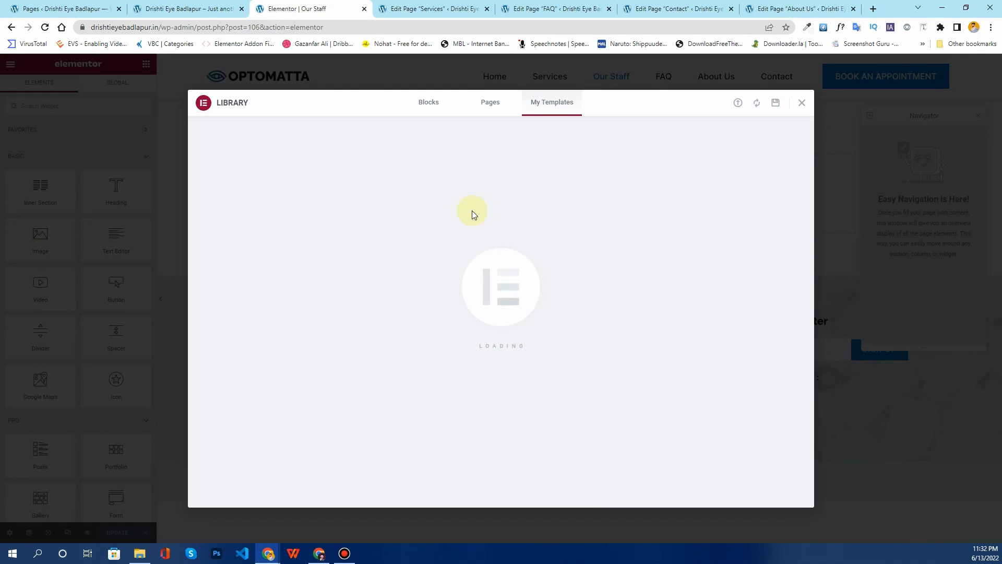
Open the Services page for editing in Elementor
{"action": "left_click", "coordinate": [417, 6]}
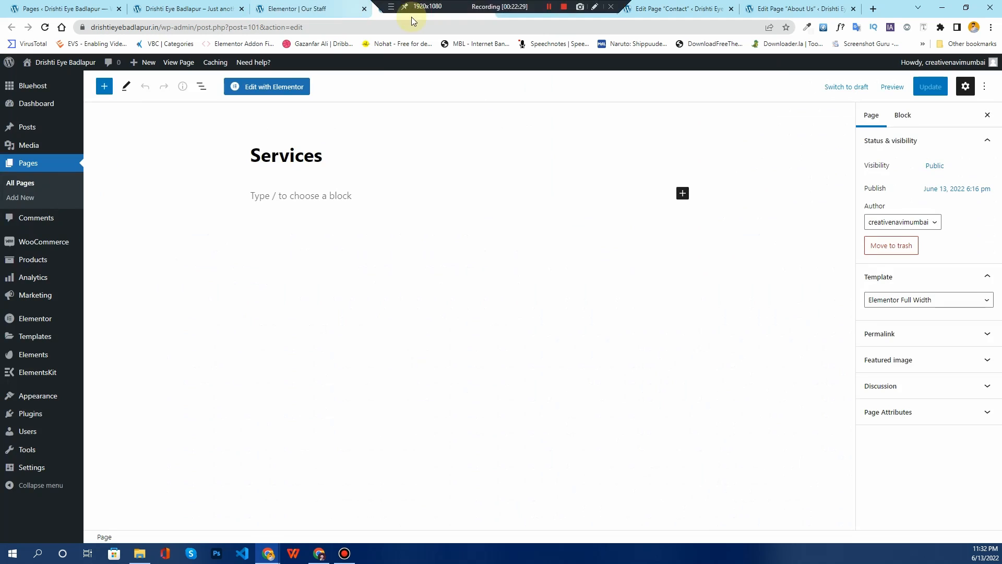
{"action": "left_click", "coordinate": [279, 88]}
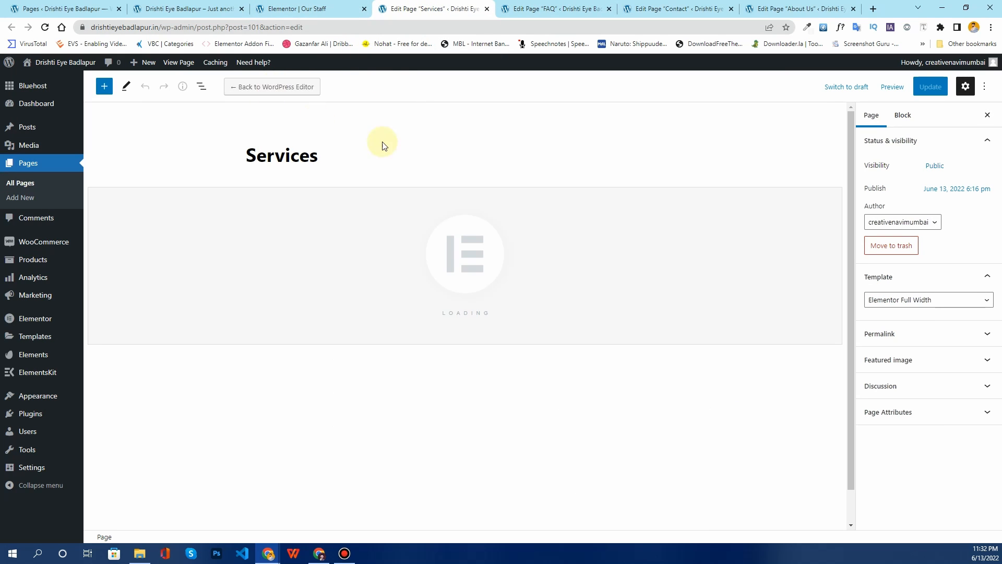
Examine the inserted Our Staff page's banner, introduction and team photos, and check whether the Services editor has loaded
{"action": "left_click", "coordinate": [316, 14]}
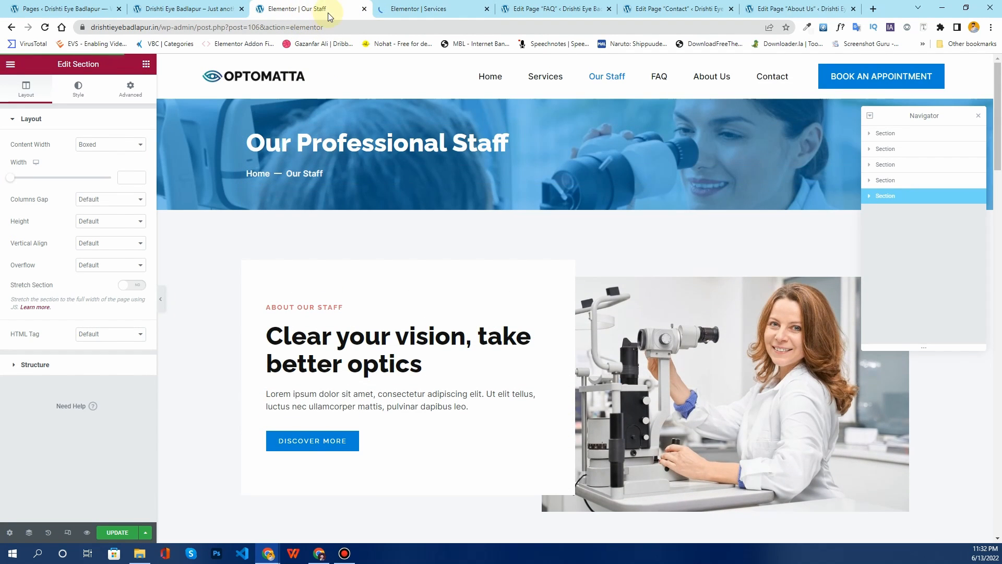
{"action": "scroll", "coordinate": [488, 222], "scroll_direction": "down", "scroll_amount": 10}
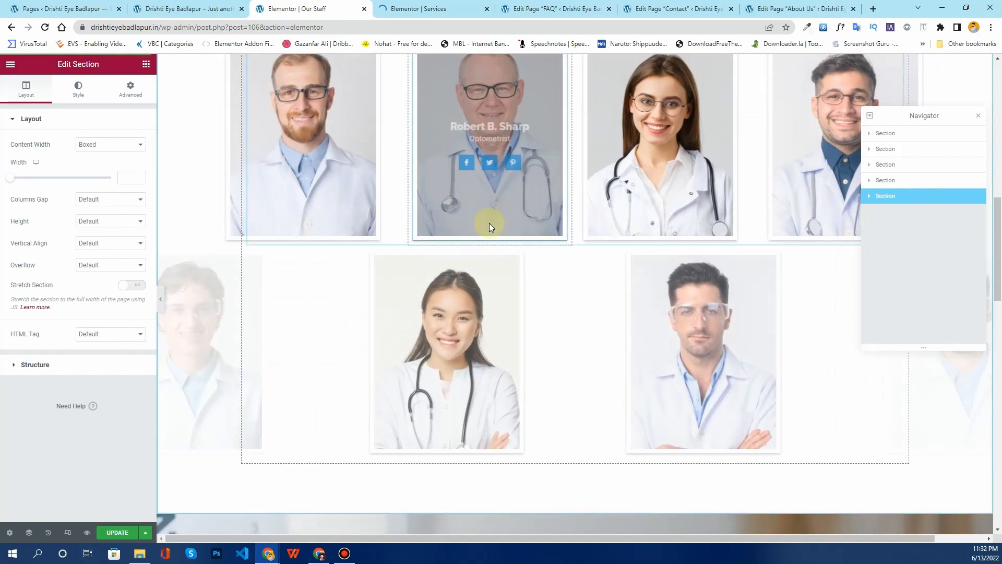
{"action": "scroll", "coordinate": [490, 224], "scroll_direction": "down", "scroll_amount": 8}
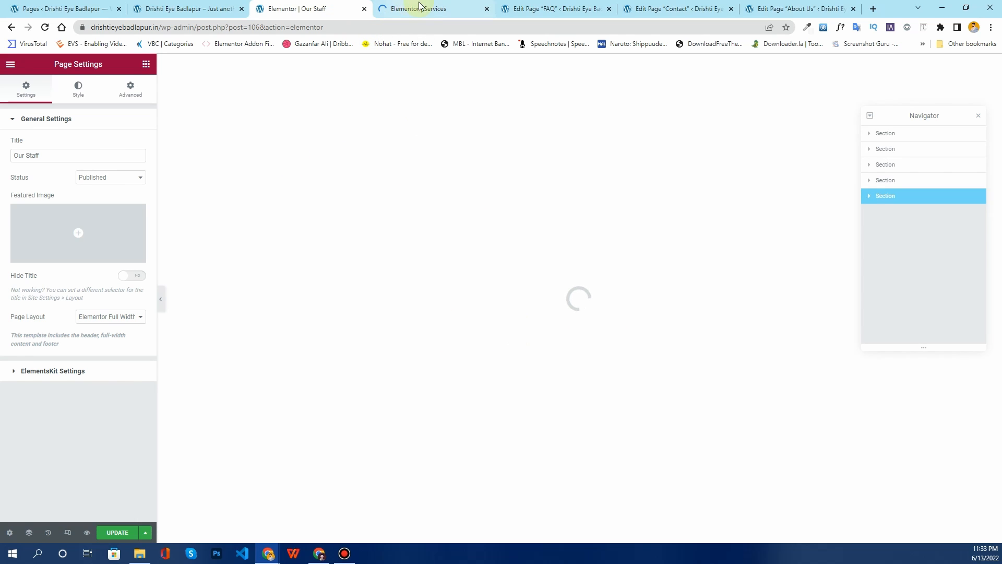
{"action": "left_click", "coordinate": [433, 10]}
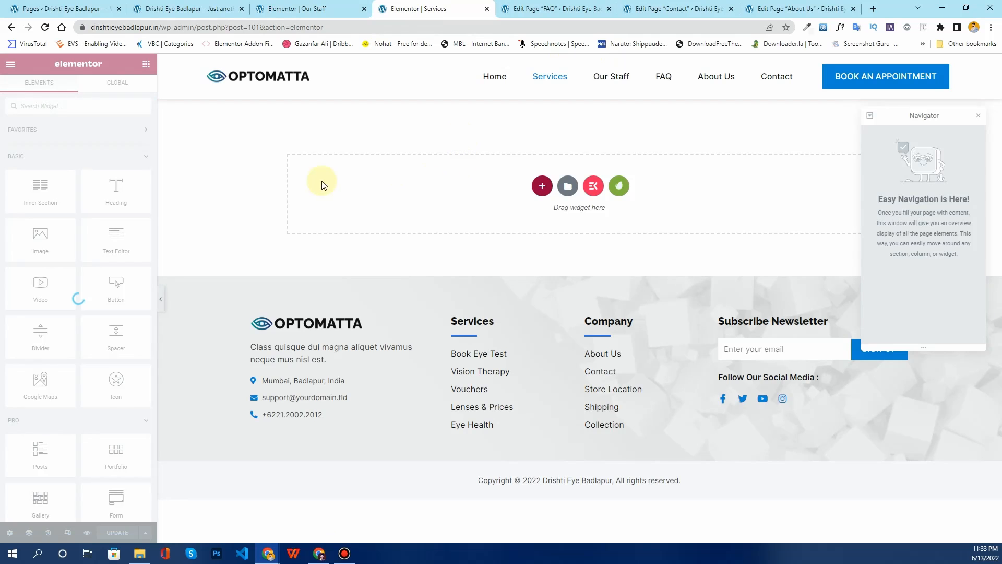
{"action": "left_click", "coordinate": [318, 5]}
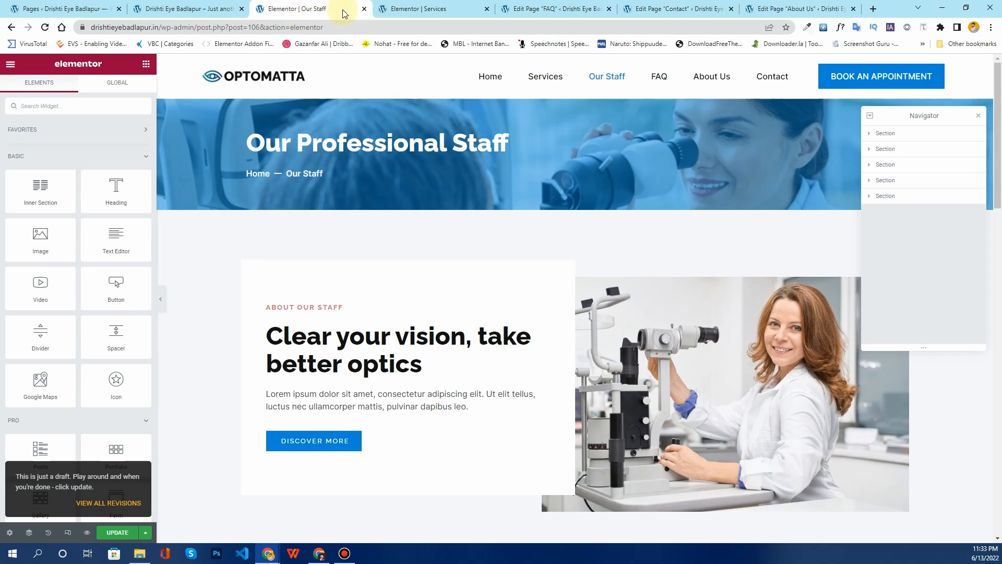
Open the first team member's widget settings on the Our Staff page and publish the page update
{"action": "scroll", "coordinate": [398, 264], "scroll_direction": "down", "scroll_amount": 5}
{"action": "scroll", "coordinate": [401, 273], "scroll_direction": "down", "scroll_amount": 6}
{"action": "scroll", "coordinate": [401, 274], "scroll_direction": "up", "scroll_amount": 6}
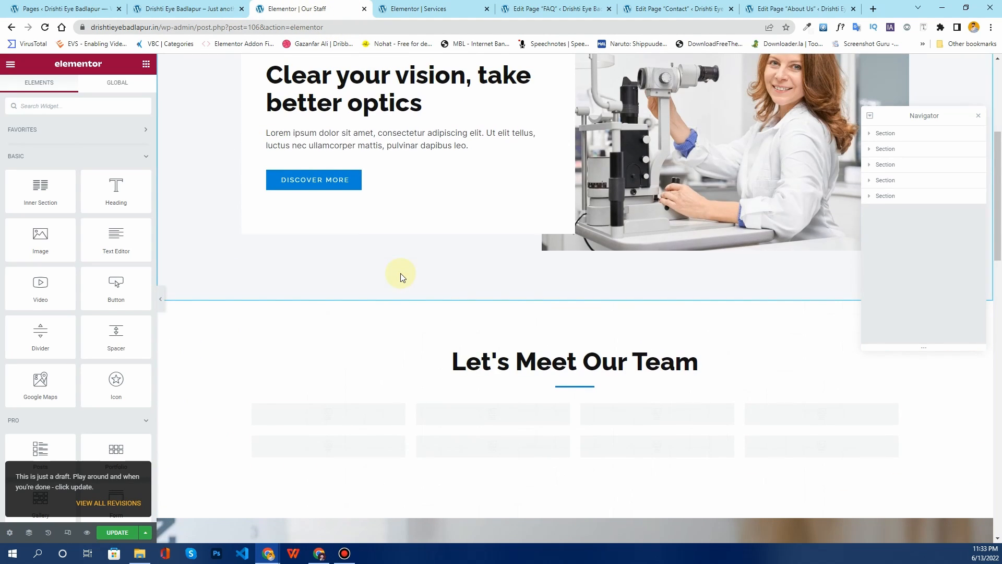
{"action": "scroll", "coordinate": [400, 273], "scroll_direction": "down", "scroll_amount": 5}
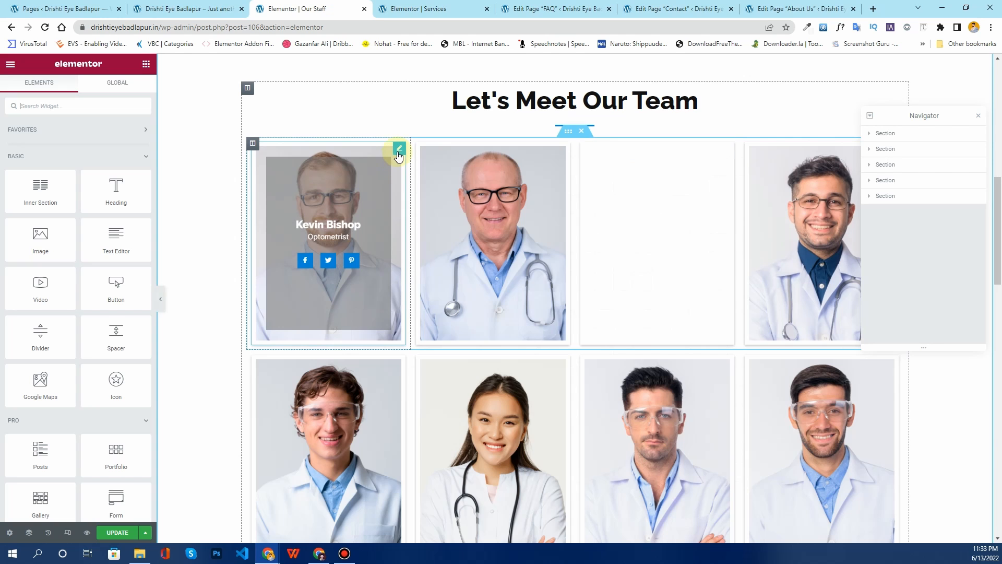
{"action": "left_click", "coordinate": [399, 151]}
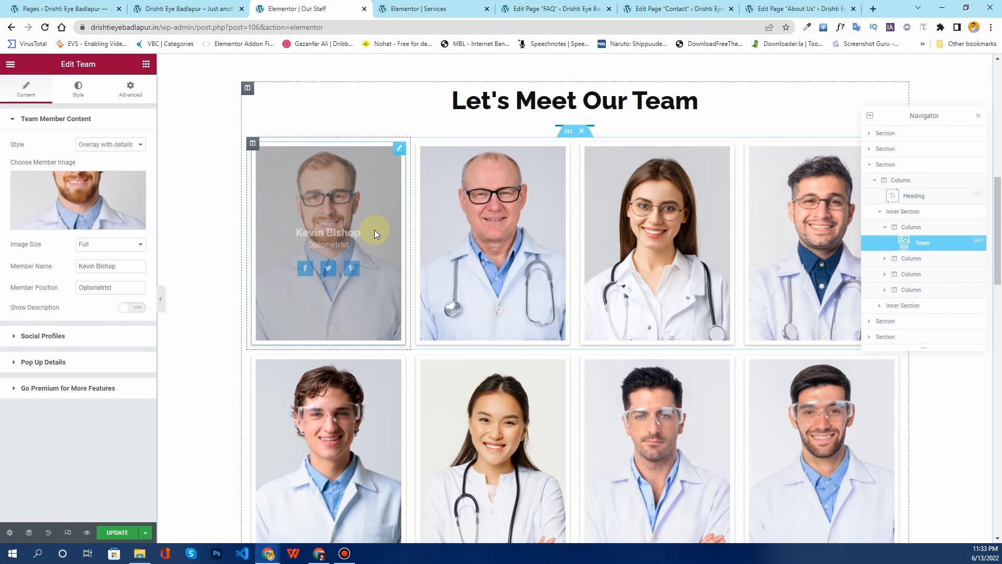
{"action": "left_click", "coordinate": [117, 533]}
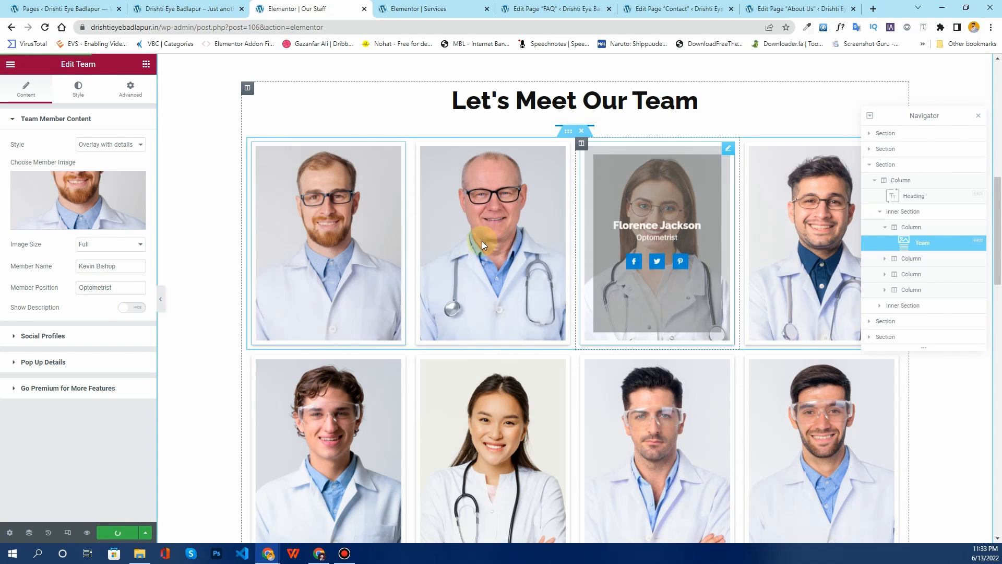
{"action": "scroll", "coordinate": [481, 241], "scroll_direction": "down", "scroll_amount": 10}
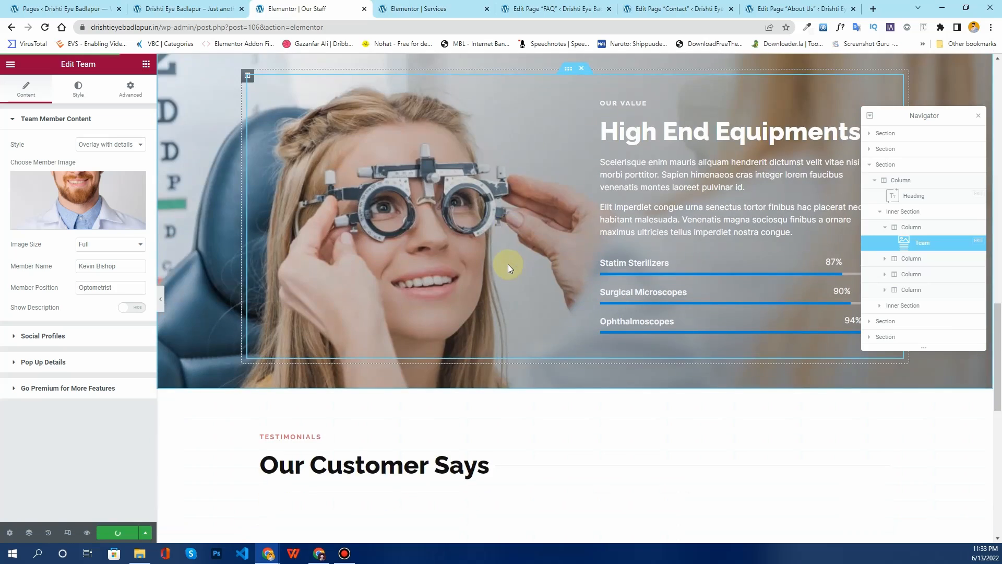
{"action": "scroll", "coordinate": [508, 264], "scroll_direction": "down", "scroll_amount": 10}
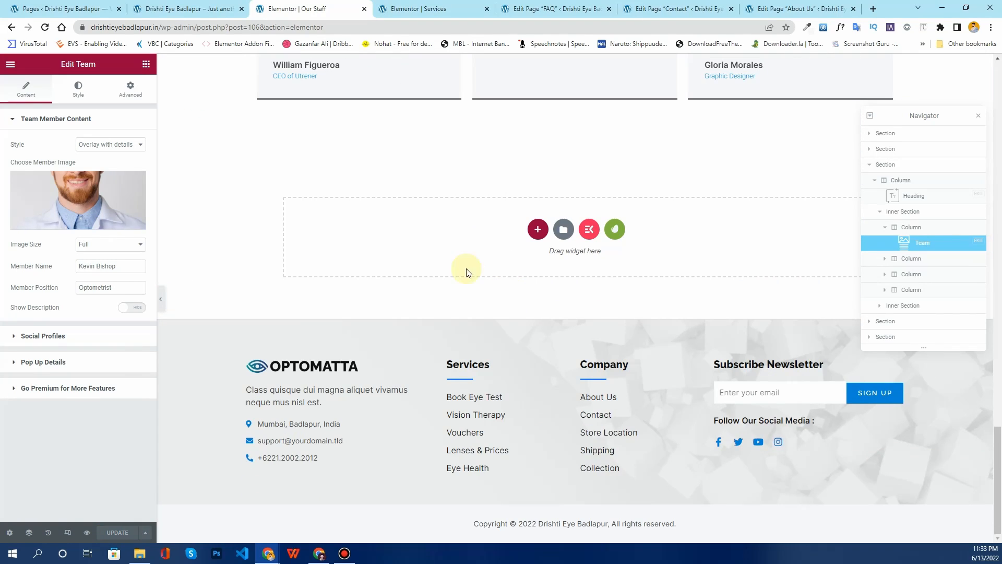
Close the Our Staff editor and insert the saved Services template into the Services page, applying the template's page settings as well
{"action": "left_click", "coordinate": [460, 9]}
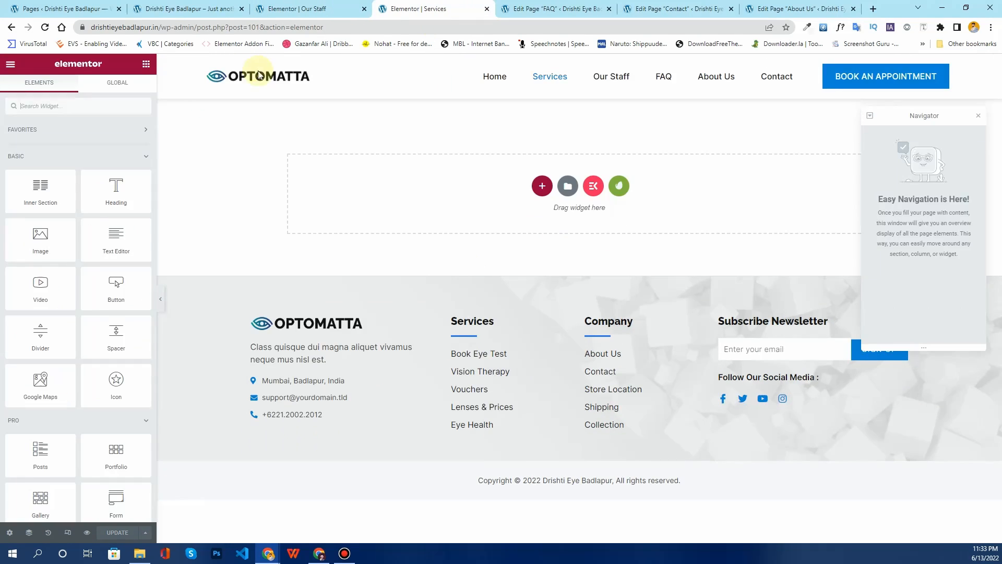
{"action": "left_click", "coordinate": [568, 188]}
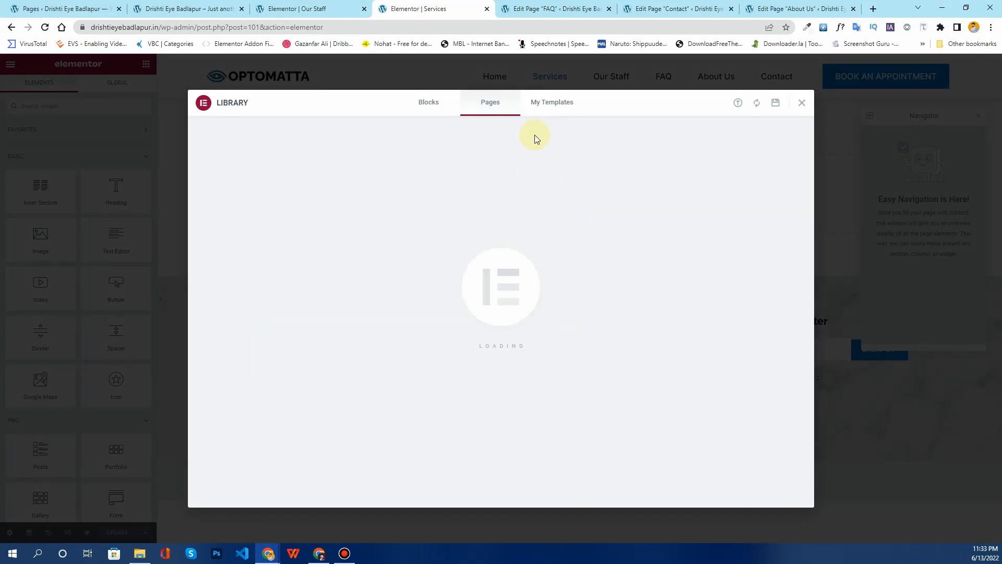
{"action": "left_click", "coordinate": [323, 8]}
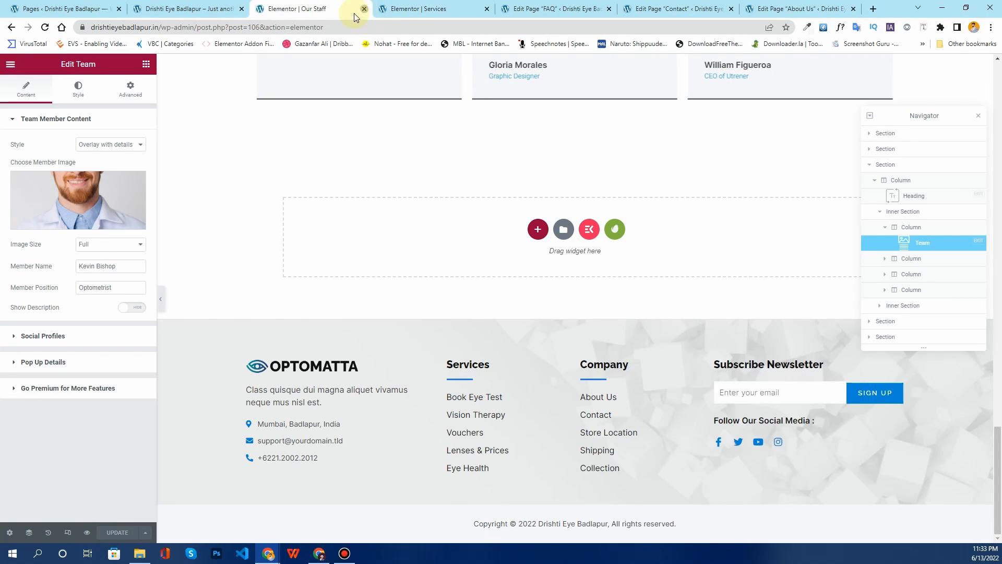
{"action": "left_click", "coordinate": [364, 8]}
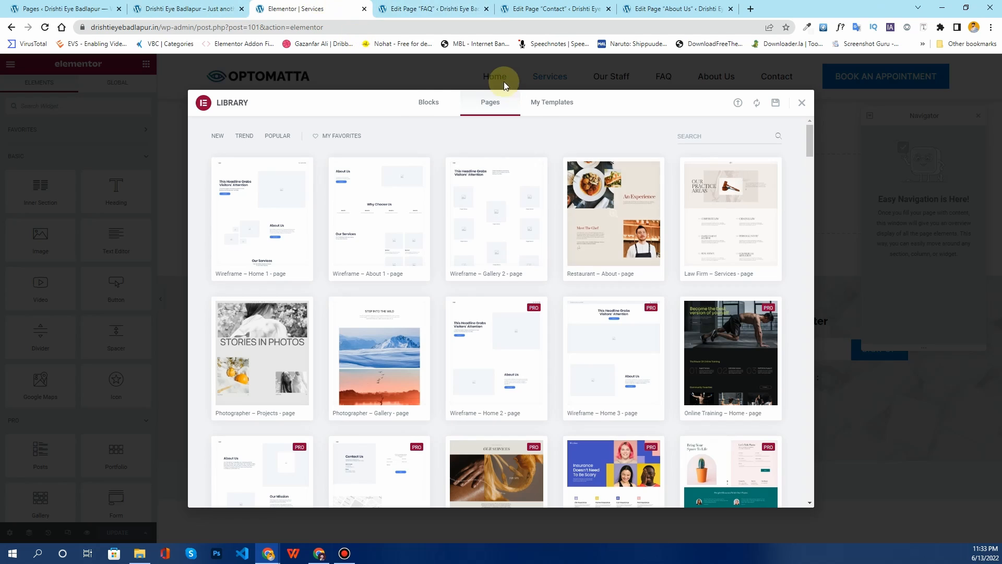
{"action": "left_click", "coordinate": [541, 107]}
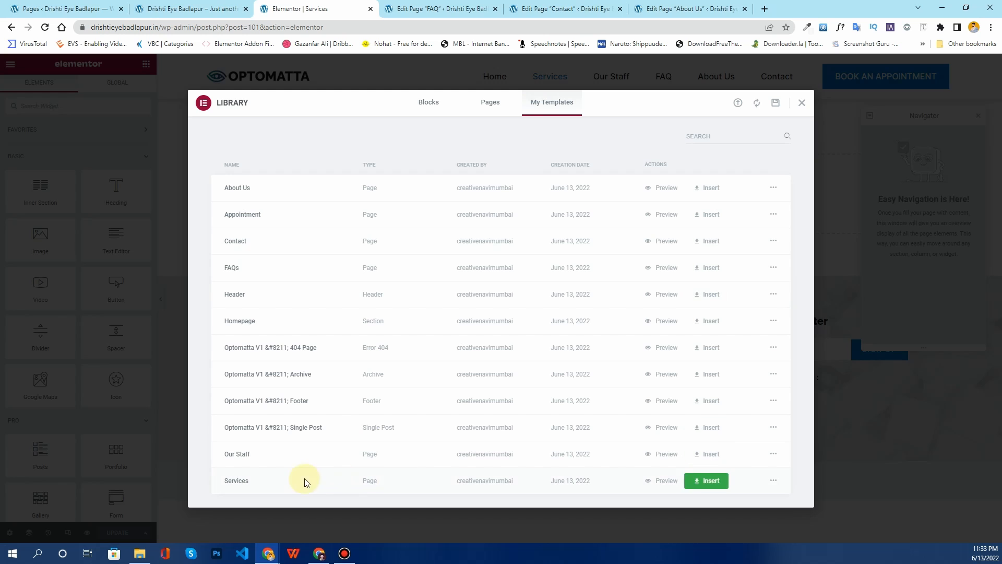
{"action": "left_click", "coordinate": [709, 485]}
{"action": "left_click", "coordinate": [567, 332]}
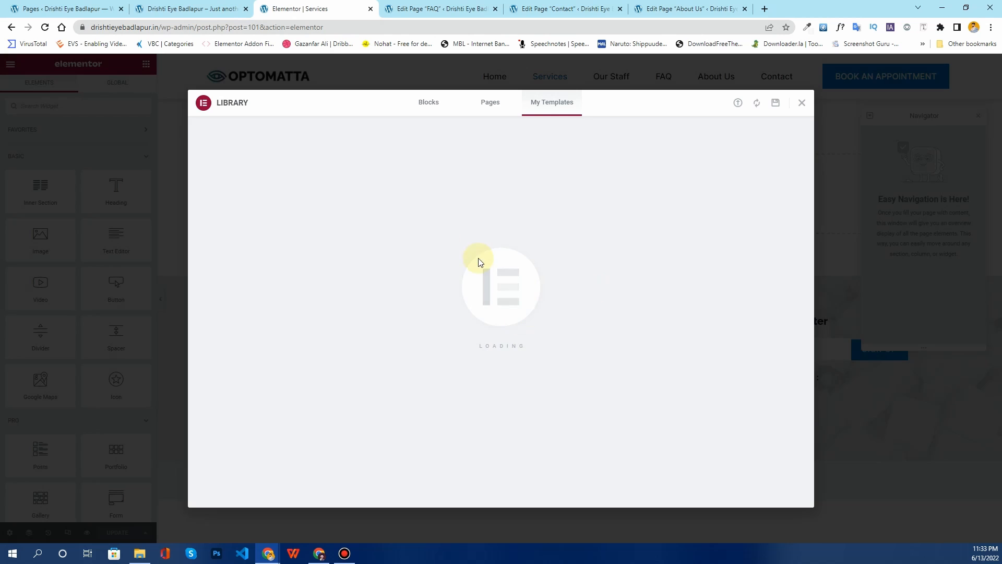
Open the FAQ page for editing in Elementor
{"action": "left_click", "coordinate": [439, 9]}
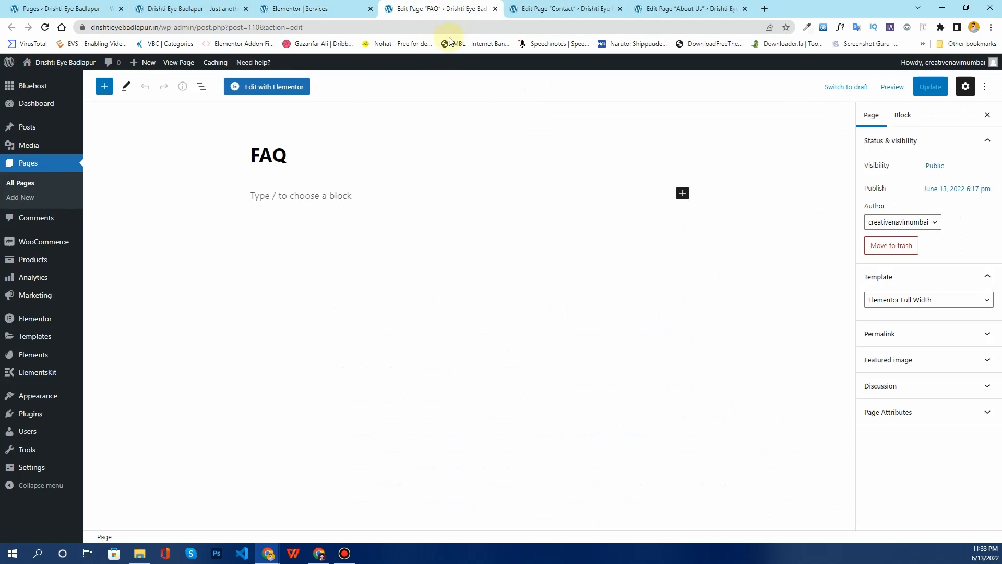
{"action": "left_click", "coordinate": [287, 93]}
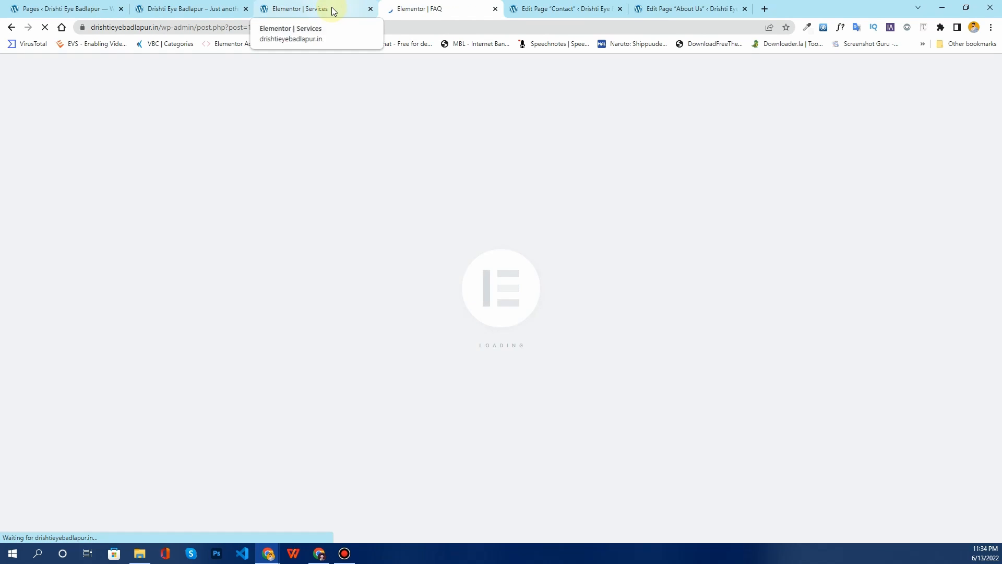
Examine the inserted Services page from the banner through the service scope cards and equipment section to the footer
{"action": "left_click", "coordinate": [335, 9]}
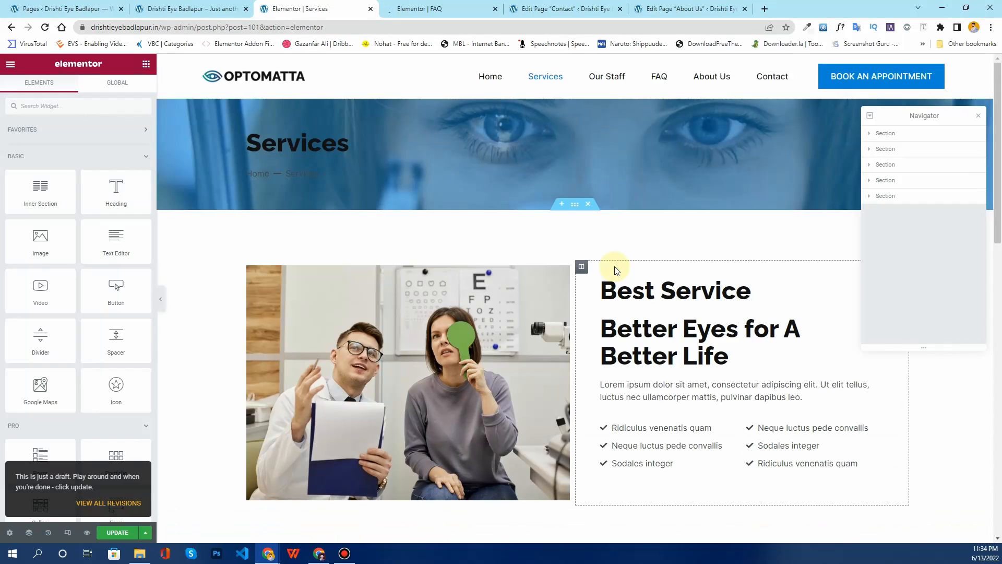
{"action": "scroll", "coordinate": [566, 308], "scroll_direction": "down", "scroll_amount": 12}
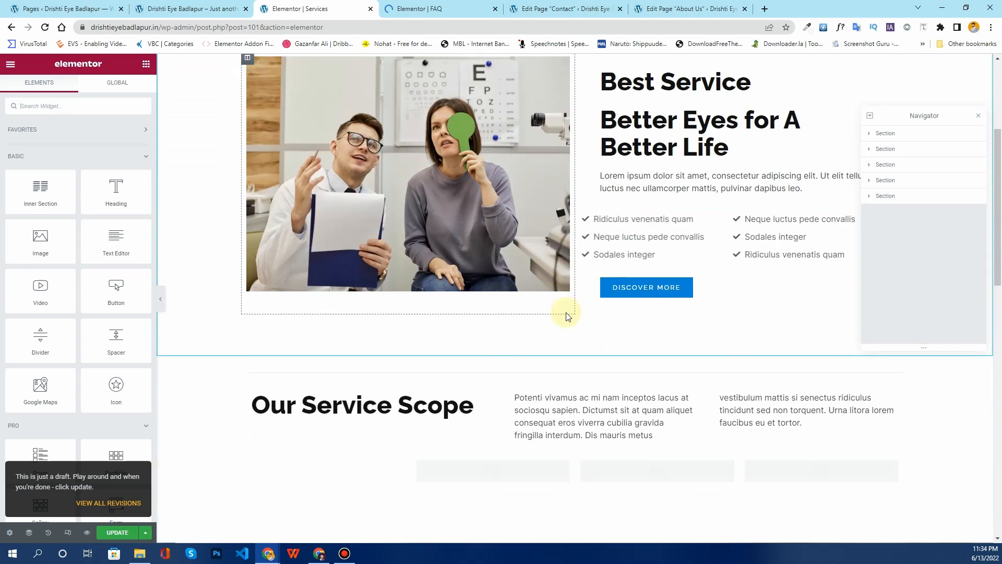
{"action": "scroll", "coordinate": [566, 314], "scroll_direction": "down", "scroll_amount": 6}
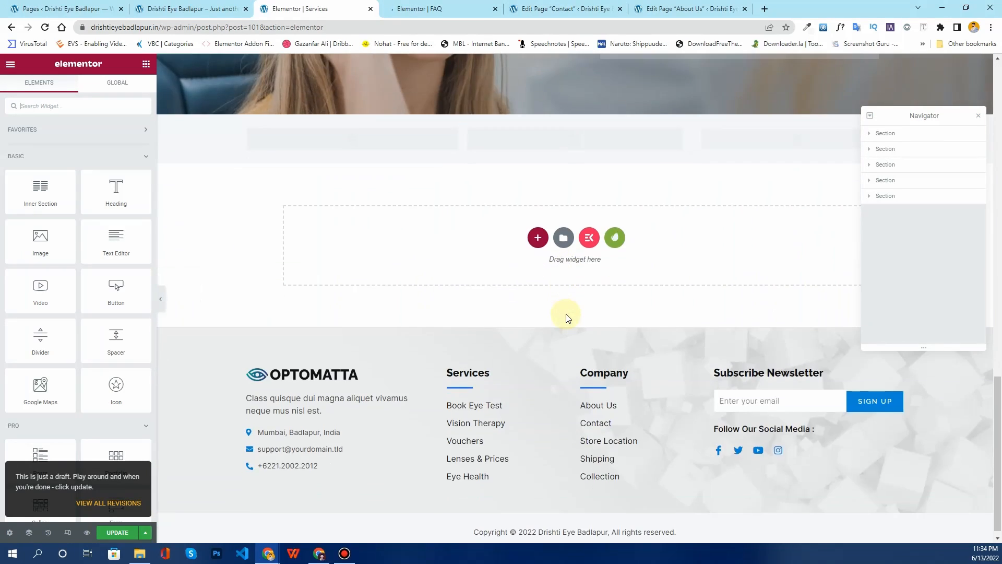
{"action": "scroll", "coordinate": [566, 314], "scroll_direction": "up", "scroll_amount": 5}
{"action": "scroll", "coordinate": [566, 314], "scroll_direction": "down", "scroll_amount": 2}
{"action": "scroll", "coordinate": [569, 321], "scroll_direction": "down", "scroll_amount": 4}
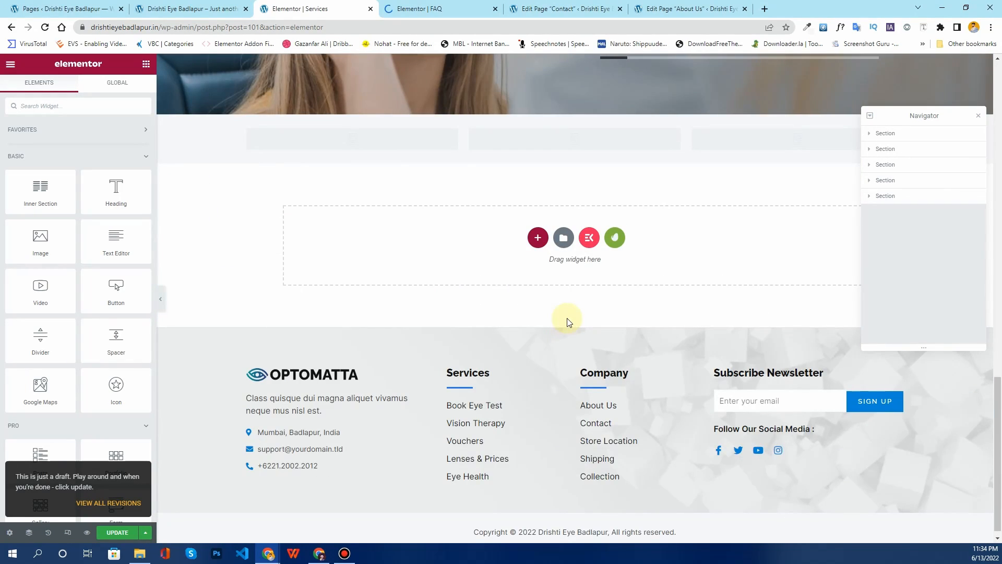
{"action": "scroll", "coordinate": [568, 321], "scroll_direction": "up", "scroll_amount": 6}
{"action": "scroll", "coordinate": [568, 320], "scroll_direction": "down", "scroll_amount": 4}
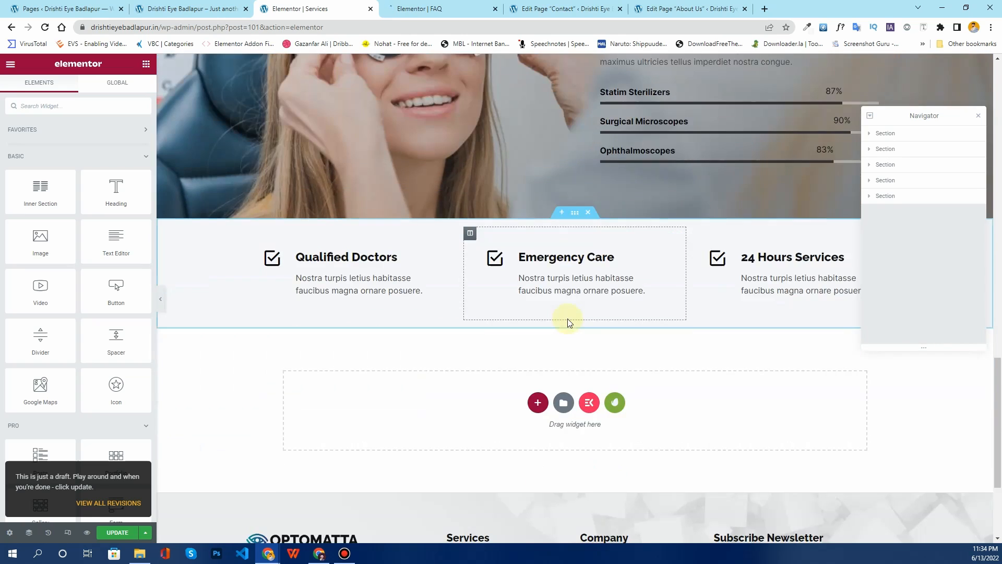
{"action": "scroll", "coordinate": [568, 320], "scroll_direction": "up", "scroll_amount": 2}
{"action": "scroll", "coordinate": [569, 322], "scroll_direction": "up", "scroll_amount": 10}
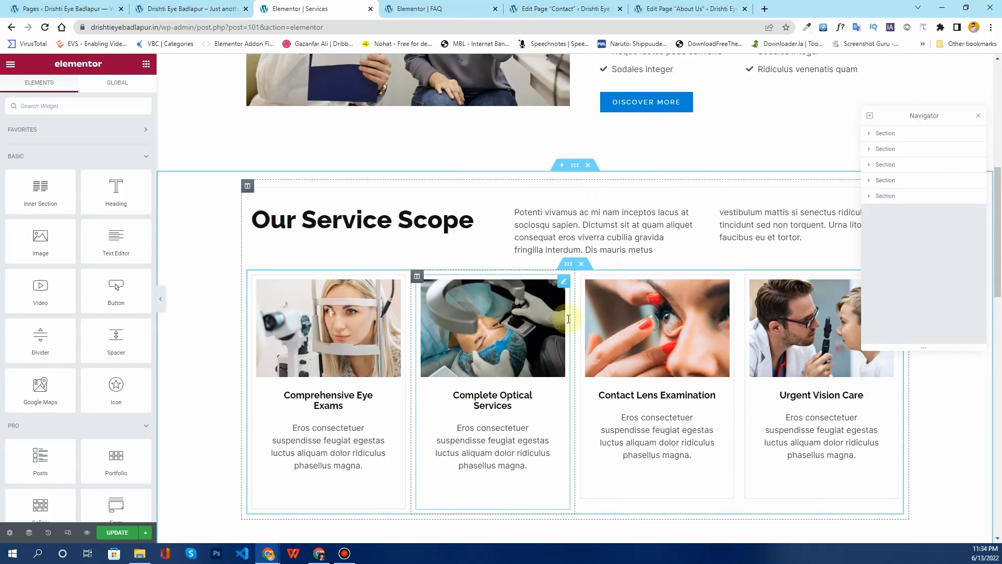
{"action": "scroll", "coordinate": [568, 318], "scroll_direction": "up", "scroll_amount": 3}
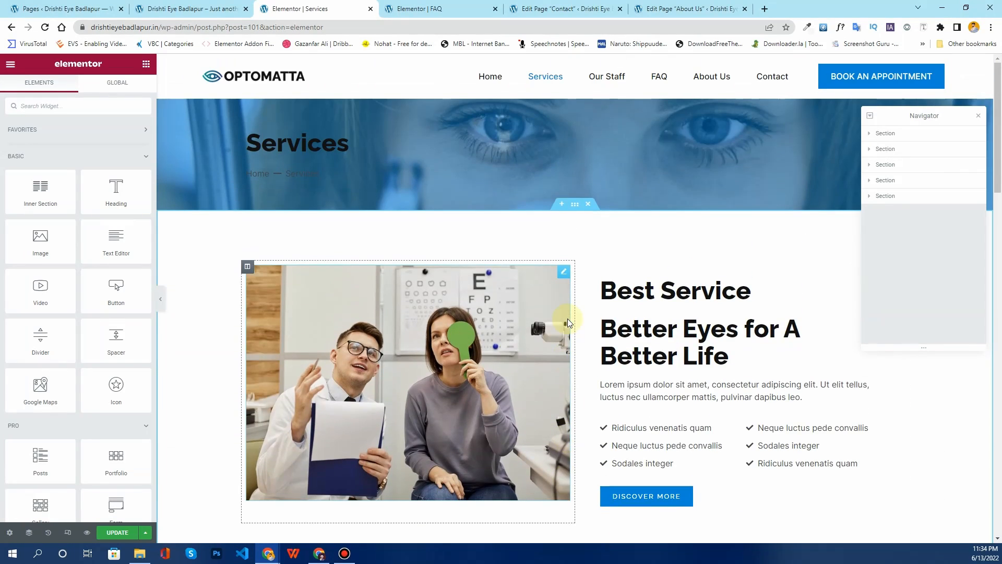
Publish the Services page update and close its editor
{"action": "left_click", "coordinate": [117, 533]}
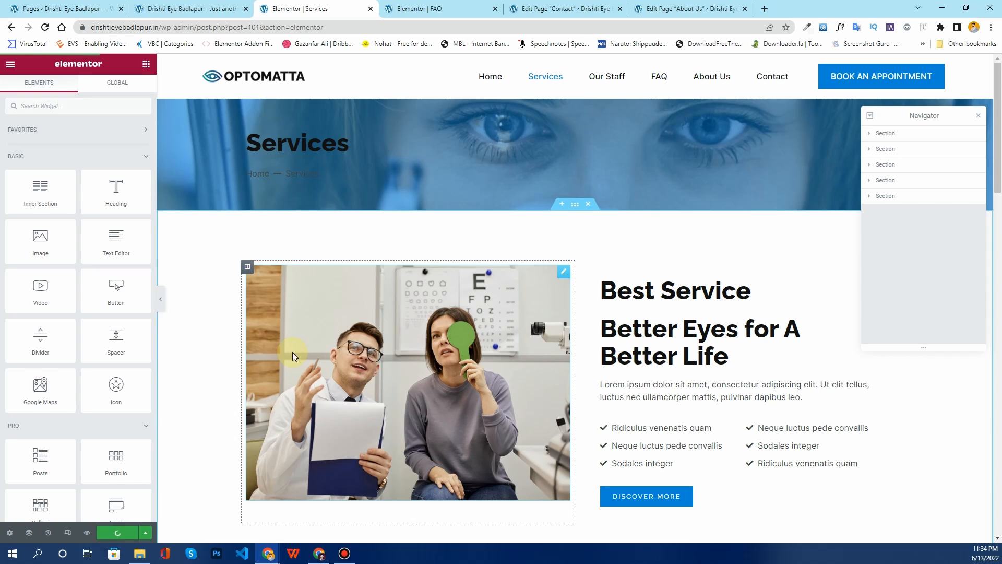
{"action": "scroll", "coordinate": [293, 353], "scroll_direction": "down", "scroll_amount": 10}
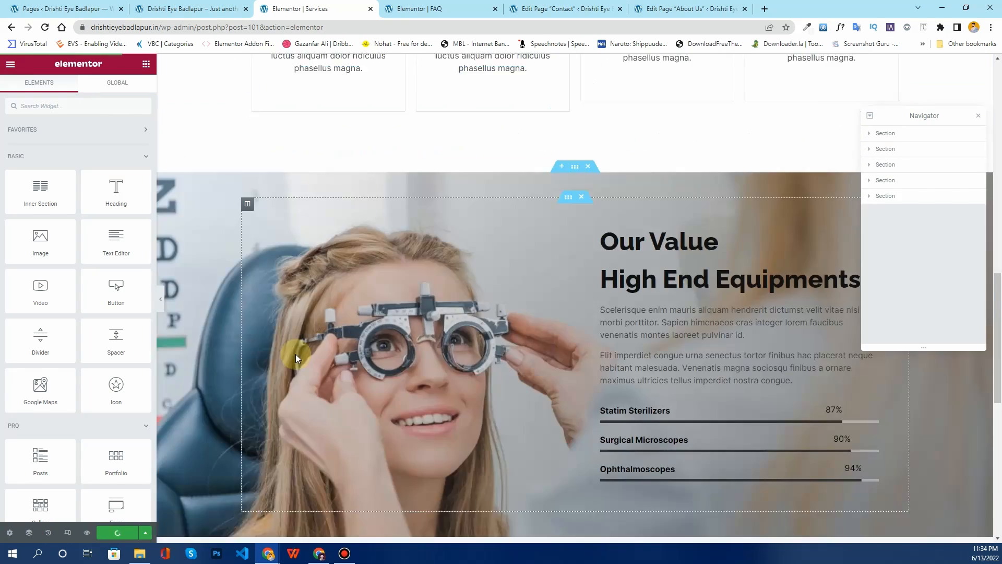
{"action": "scroll", "coordinate": [295, 354], "scroll_direction": "up", "scroll_amount": 7}
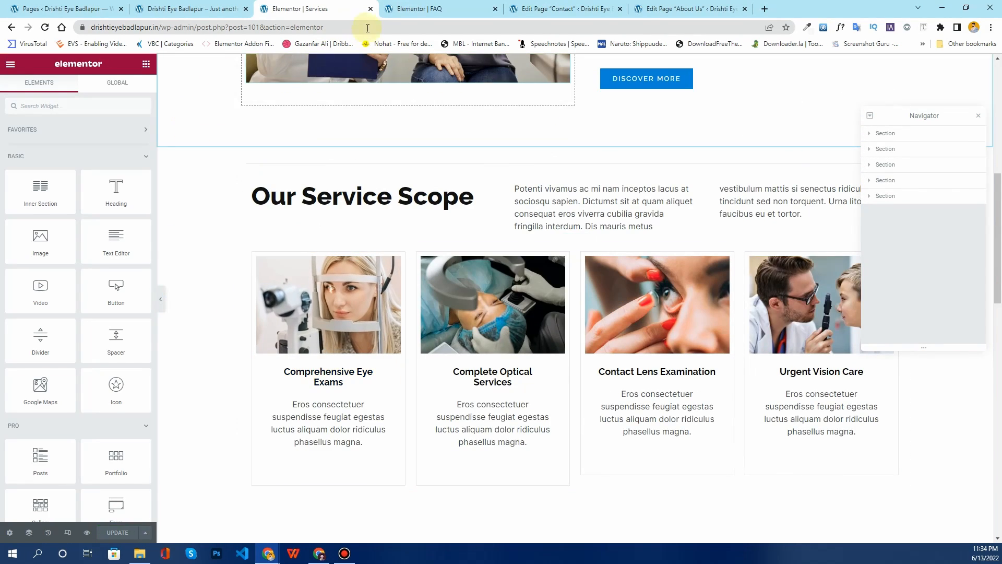
{"action": "left_click", "coordinate": [370, 9]}
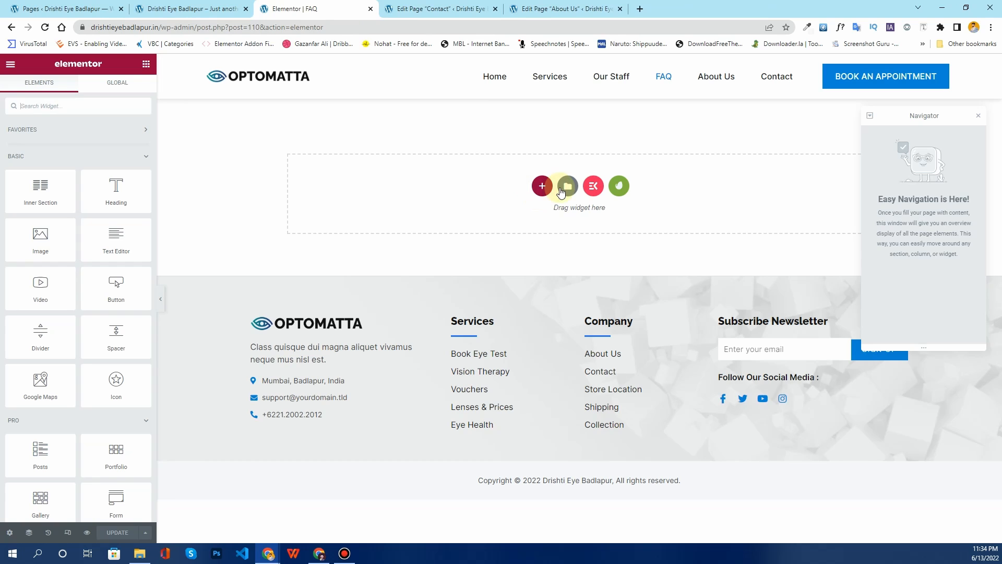
Insert the saved FAQs template into the FAQ page, applying the template's page settings as well
{"action": "left_click", "coordinate": [568, 187]}
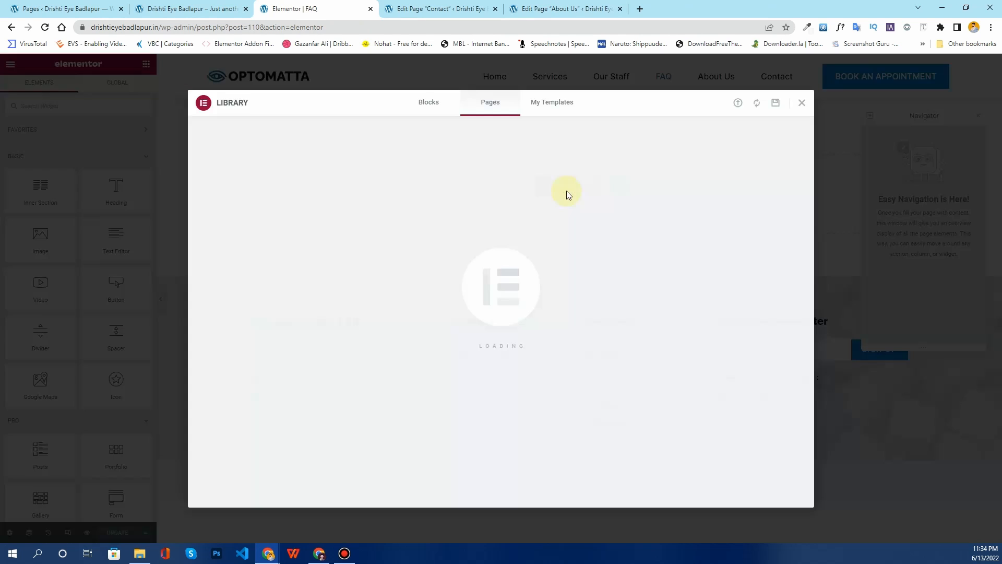
{"action": "left_click", "coordinate": [552, 109]}
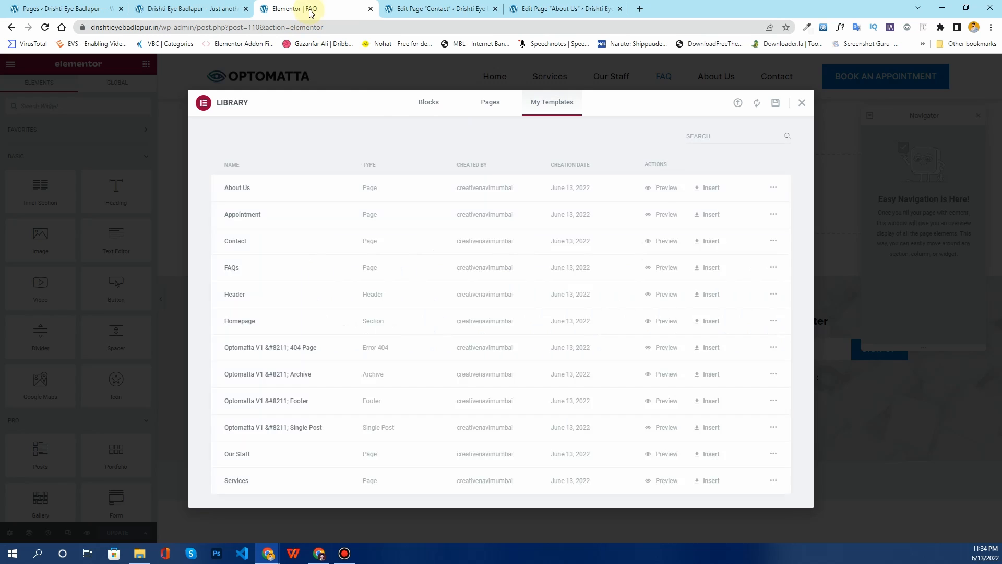
{"action": "left_click", "coordinate": [691, 276]}
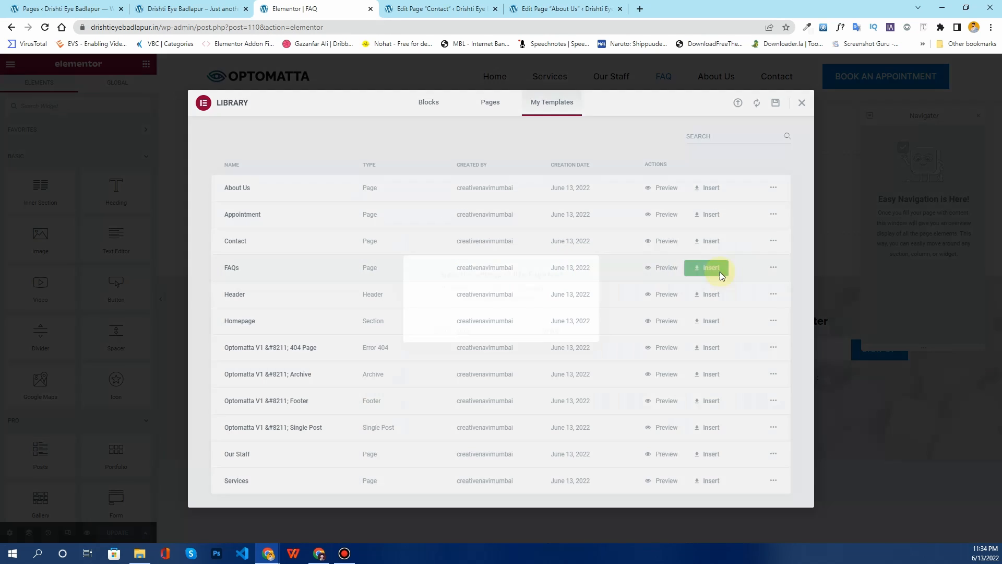
{"action": "left_click", "coordinate": [546, 329]}
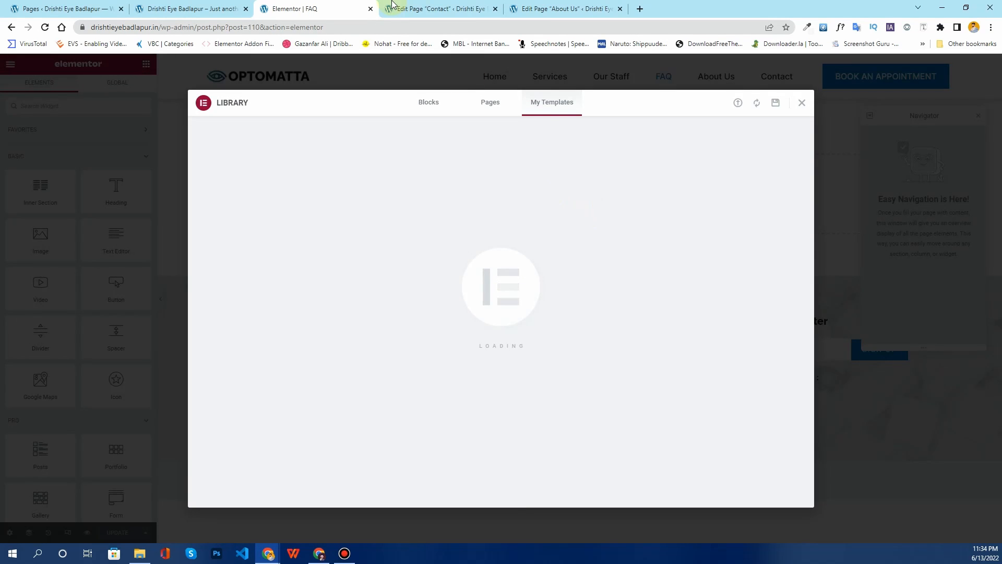
Open the Contact page for editing in Elementor
{"action": "left_click", "coordinate": [413, 7]}
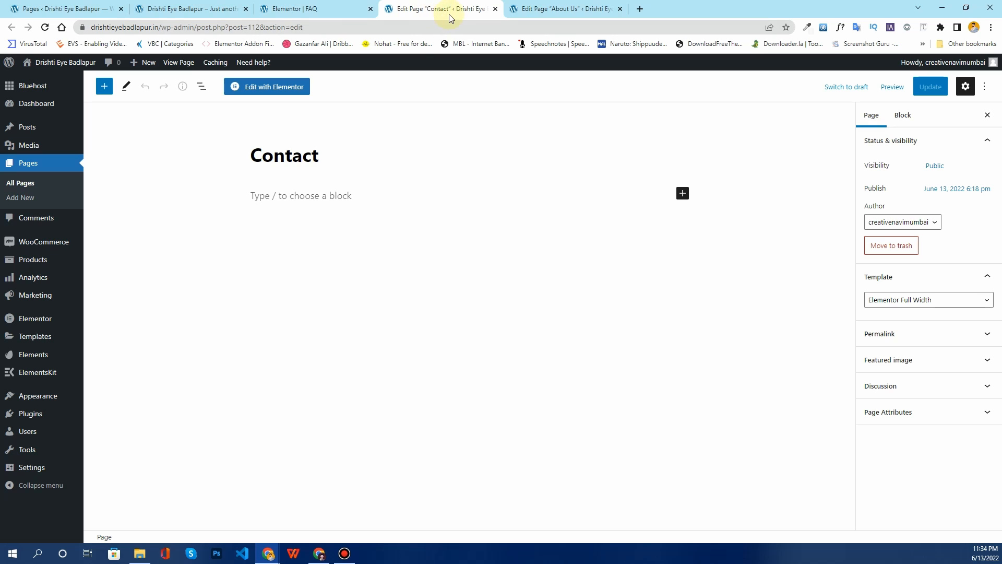
{"action": "left_click", "coordinate": [296, 90]}
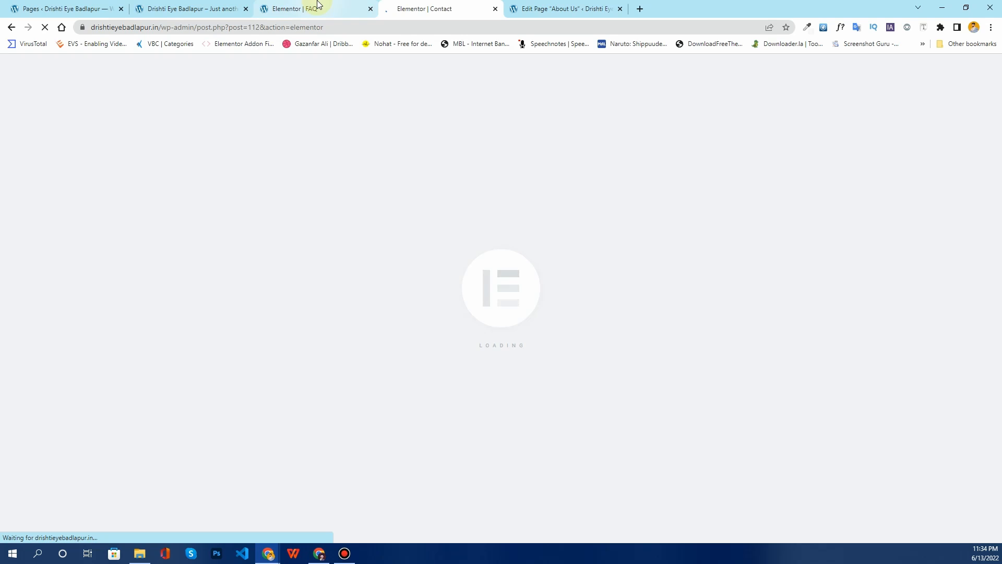
Examine the inserted FAQ page's banner, questions and help section, and check whether the Contact editor has loaded
{"action": "left_click", "coordinate": [316, 7]}
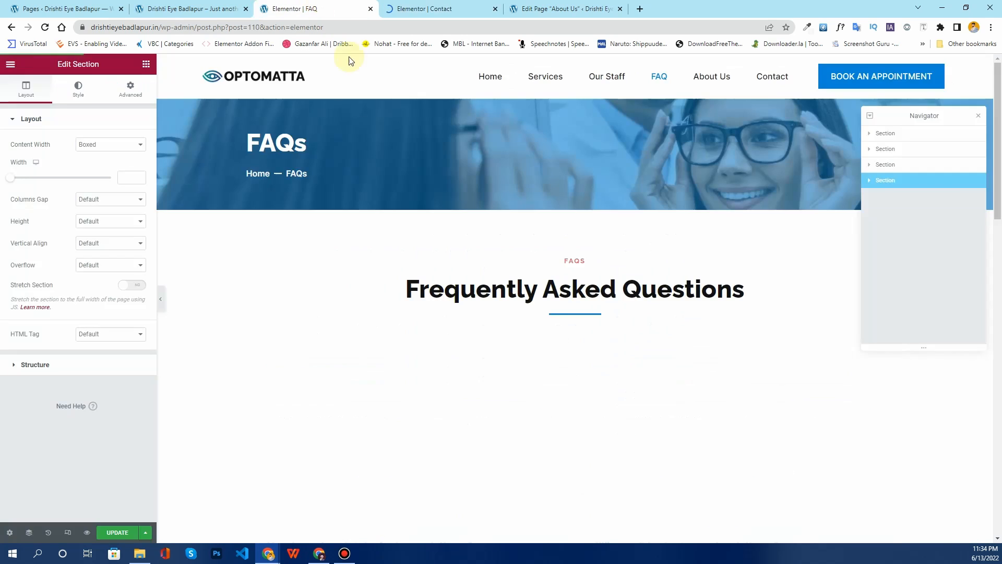
{"action": "scroll", "coordinate": [512, 204], "scroll_direction": "down", "scroll_amount": 6}
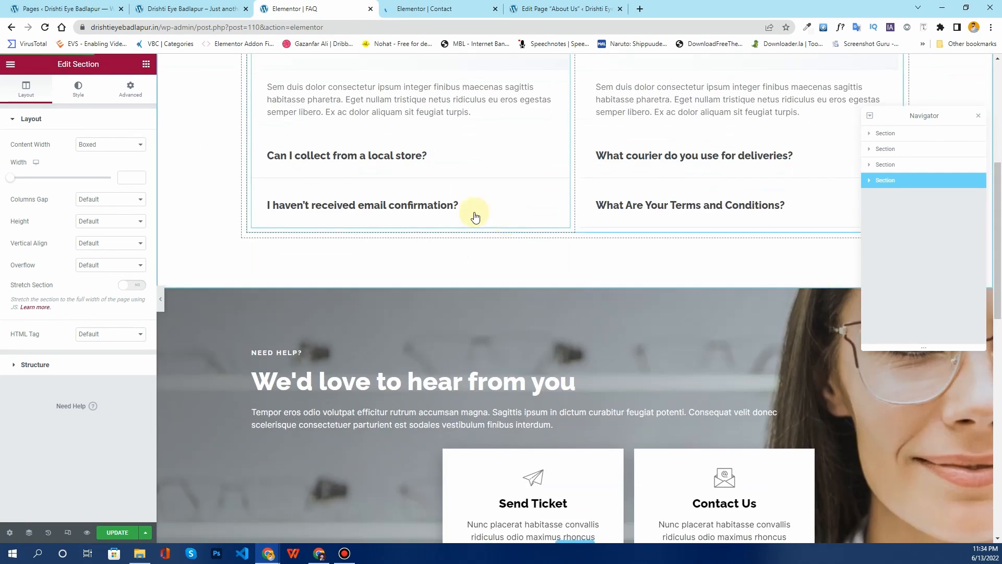
{"action": "scroll", "coordinate": [475, 218], "scroll_direction": "down", "scroll_amount": 10}
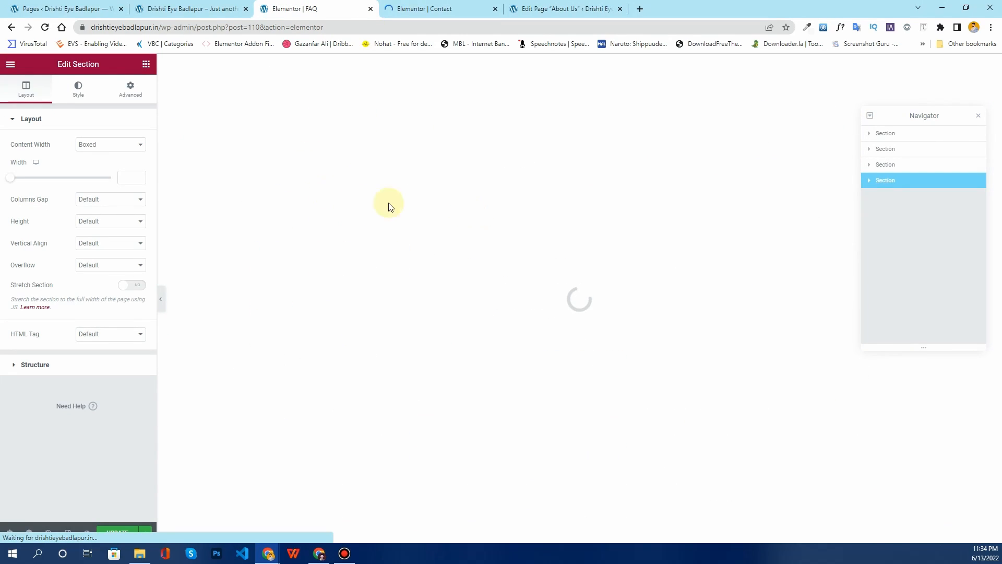
{"action": "left_click", "coordinate": [412, 11]}
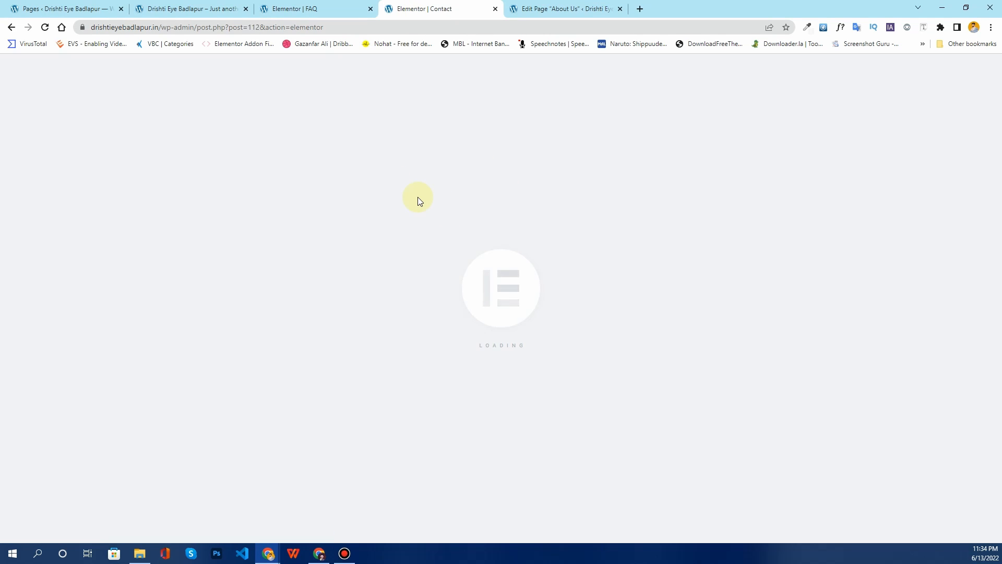
Review the FAQ page's sections down to the footer, publish the page update and close its editor
{"action": "left_click", "coordinate": [319, 7]}
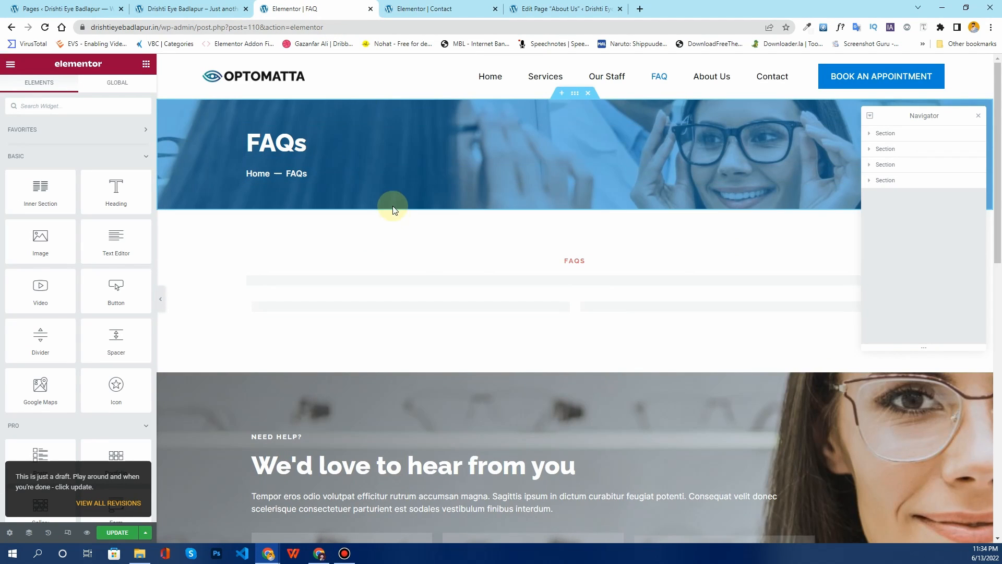
{"action": "scroll", "coordinate": [427, 285], "scroll_direction": "down", "scroll_amount": 4}
{"action": "scroll", "coordinate": [416, 233], "scroll_direction": "up", "scroll_amount": 3}
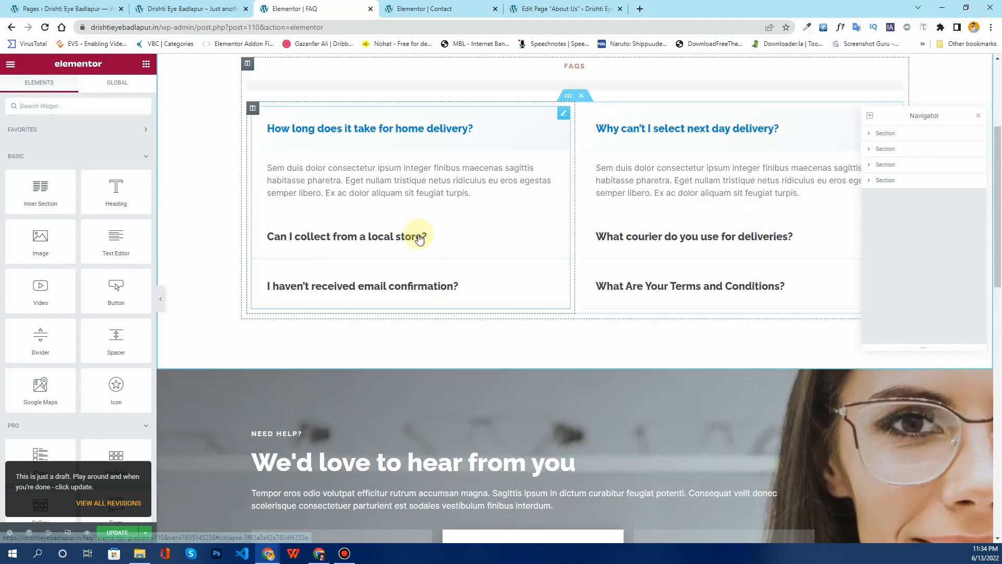
{"action": "scroll", "coordinate": [418, 255], "scroll_direction": "down", "scroll_amount": 15}
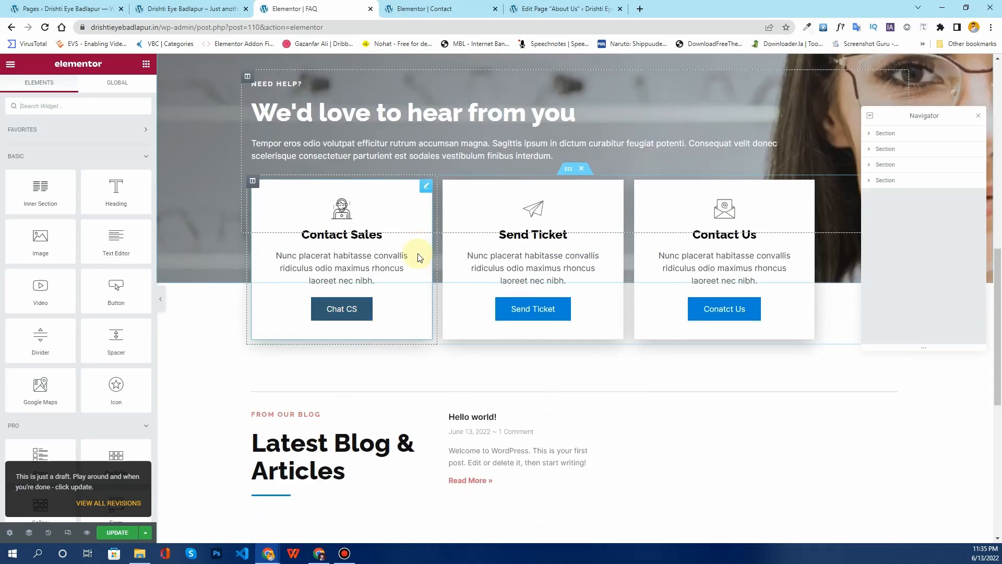
{"action": "scroll", "coordinate": [415, 257], "scroll_direction": "up", "scroll_amount": 7}
{"action": "scroll", "coordinate": [264, 336], "scroll_direction": "down", "scroll_amount": 8}
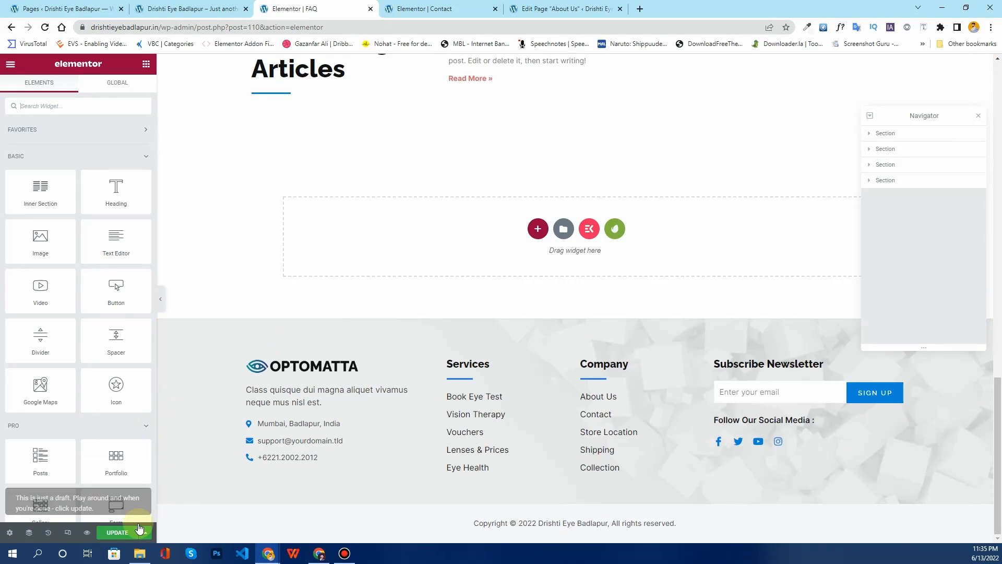
{"action": "left_click", "coordinate": [119, 532]}
{"action": "scroll", "coordinate": [377, 247], "scroll_direction": "up", "scroll_amount": 15}
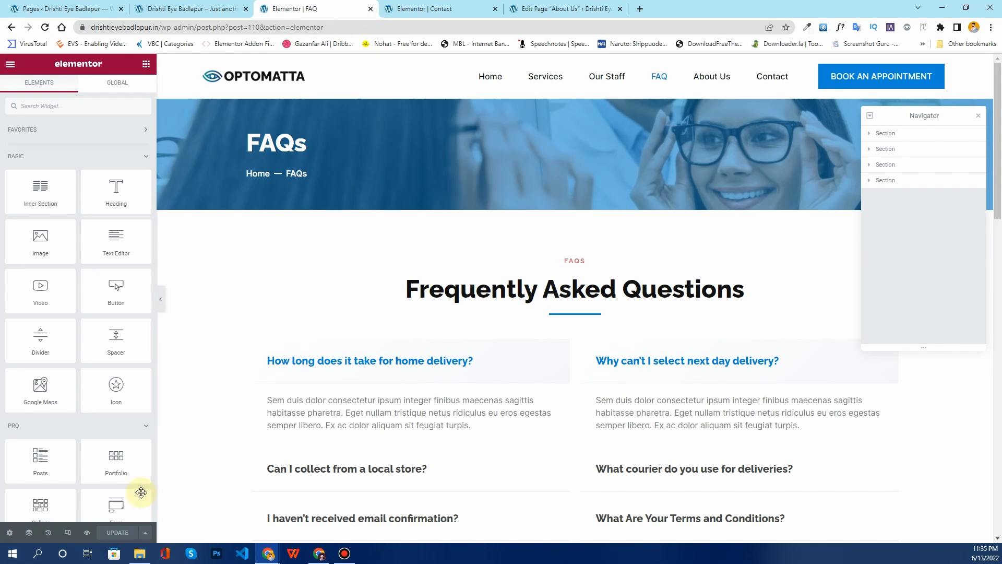
{"action": "left_click", "coordinate": [369, 9]}
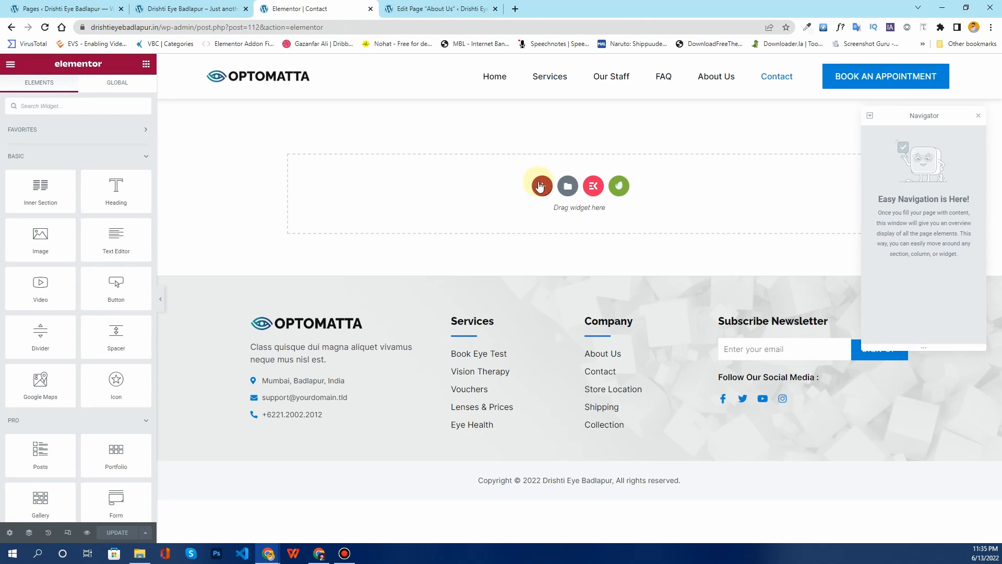
Insert the saved Contact template into the Contact page, applying the template's page settings as well
{"action": "left_click", "coordinate": [565, 187]}
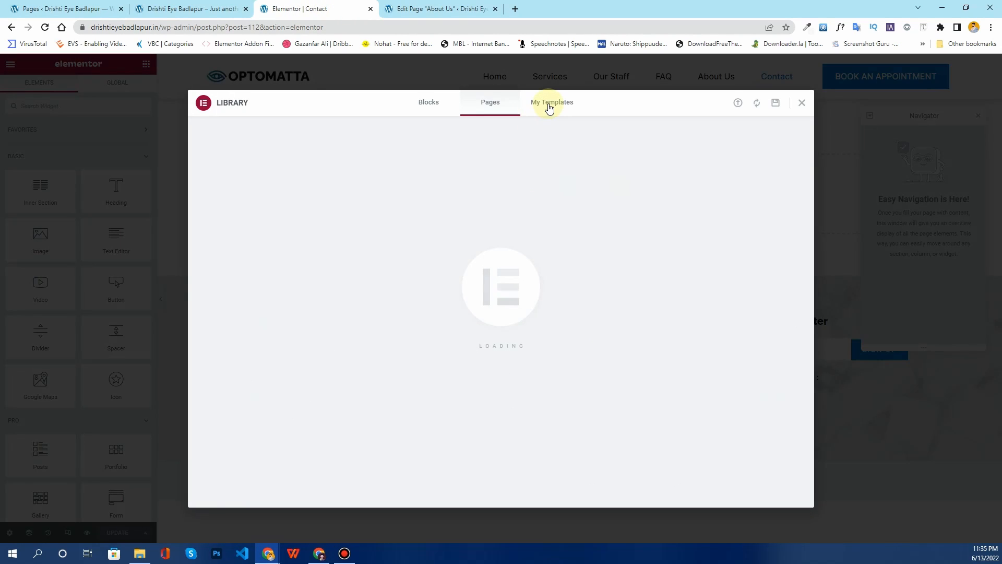
{"action": "left_click", "coordinate": [549, 106]}
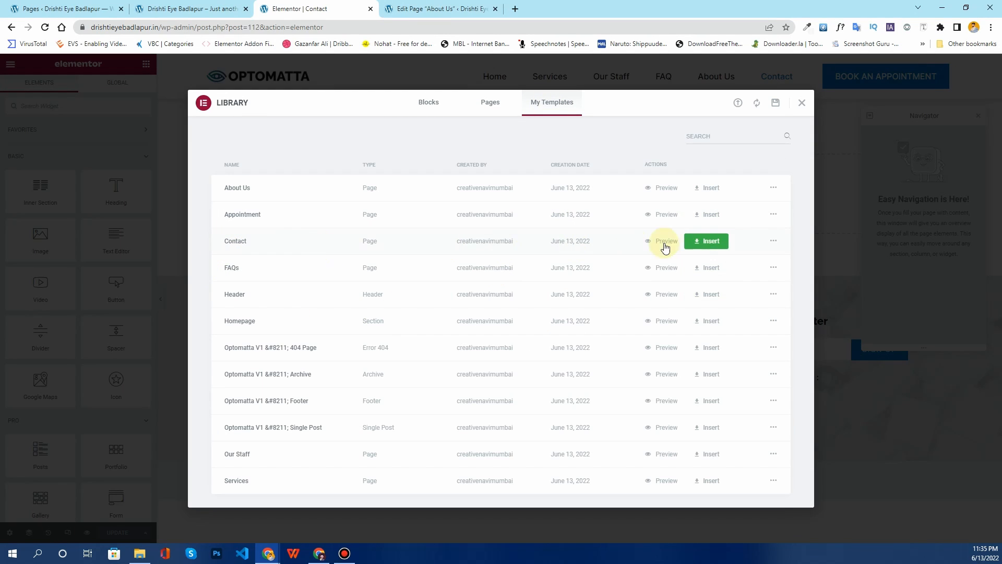
{"action": "left_click", "coordinate": [711, 240]}
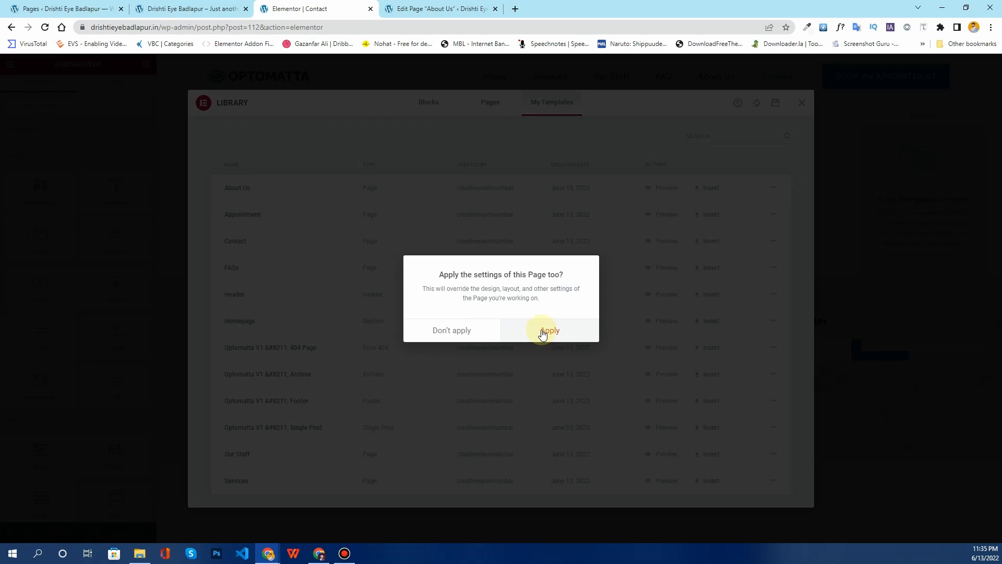
{"action": "left_click", "coordinate": [543, 334]}
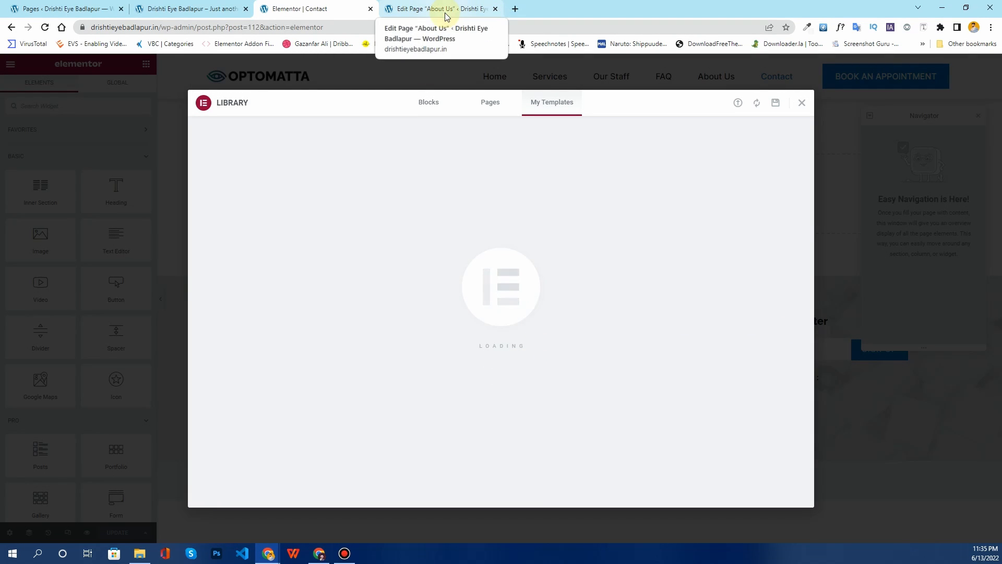
Open the About Us page for editing in Elementor
{"action": "left_click", "coordinate": [446, 16]}
{"action": "left_click", "coordinate": [239, 90]}
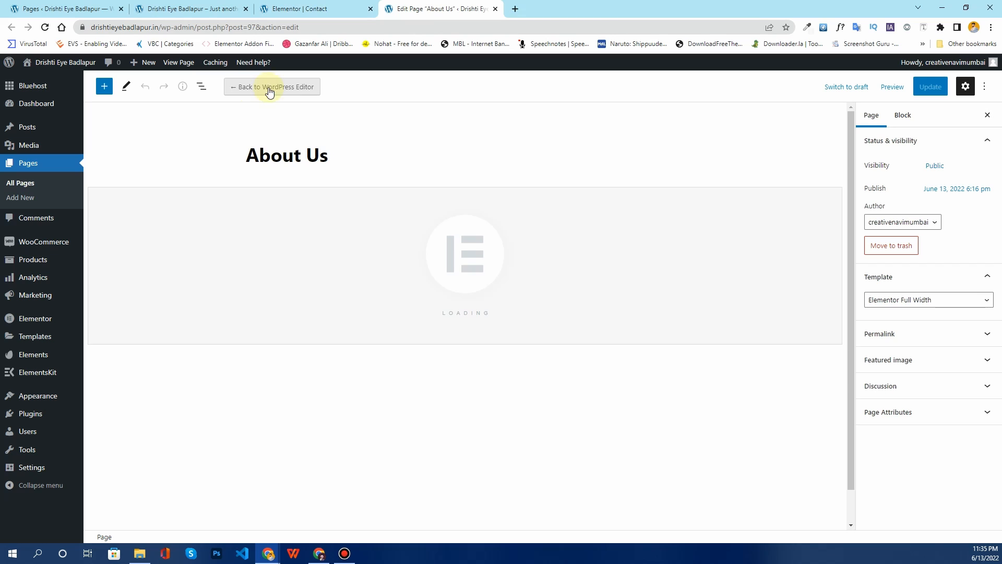
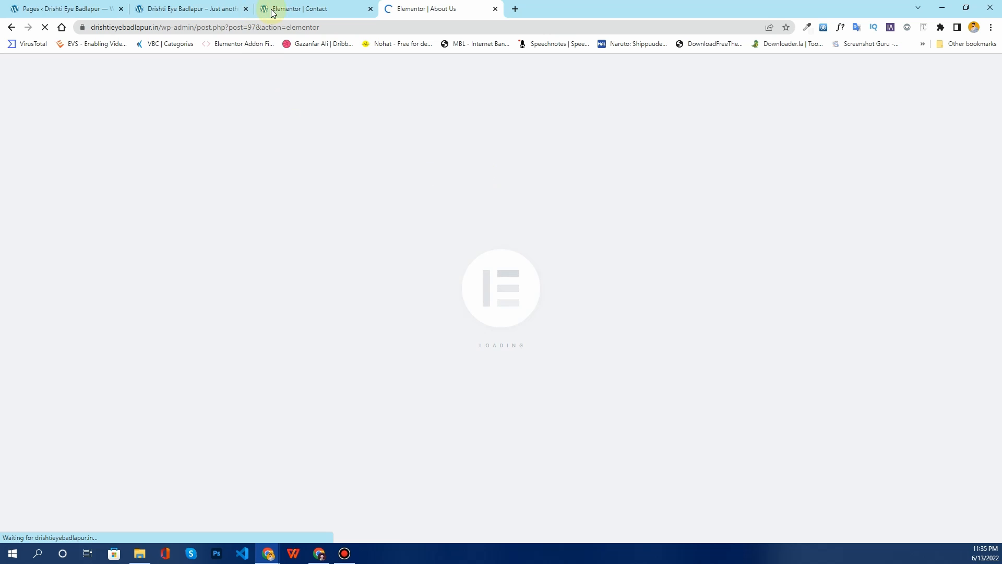
Review the inserted Contact page's banner, contact details and query form, and publish the page update
{"action": "left_click", "coordinate": [293, 9]}
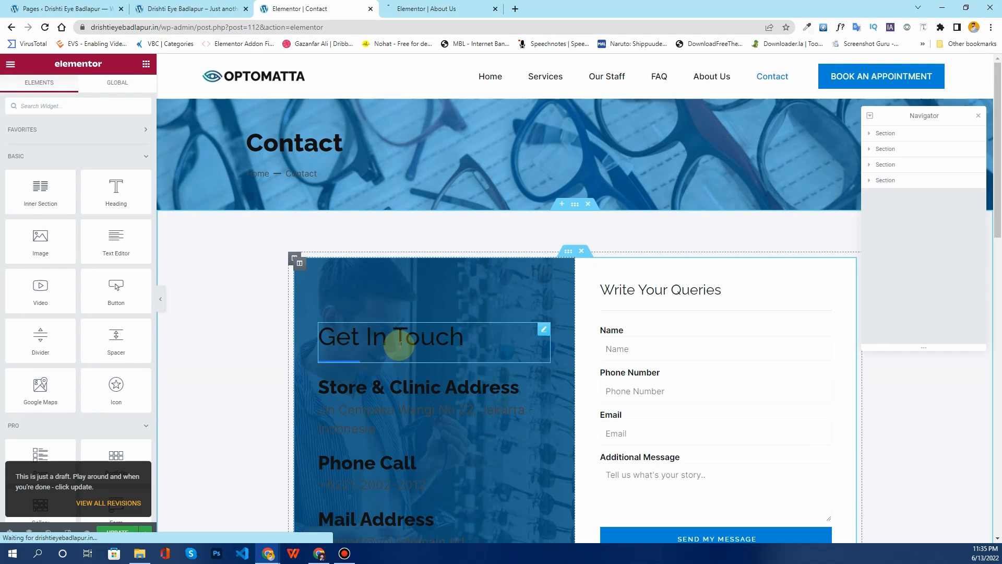
{"action": "scroll", "coordinate": [394, 292], "scroll_direction": "down", "scroll_amount": 5}
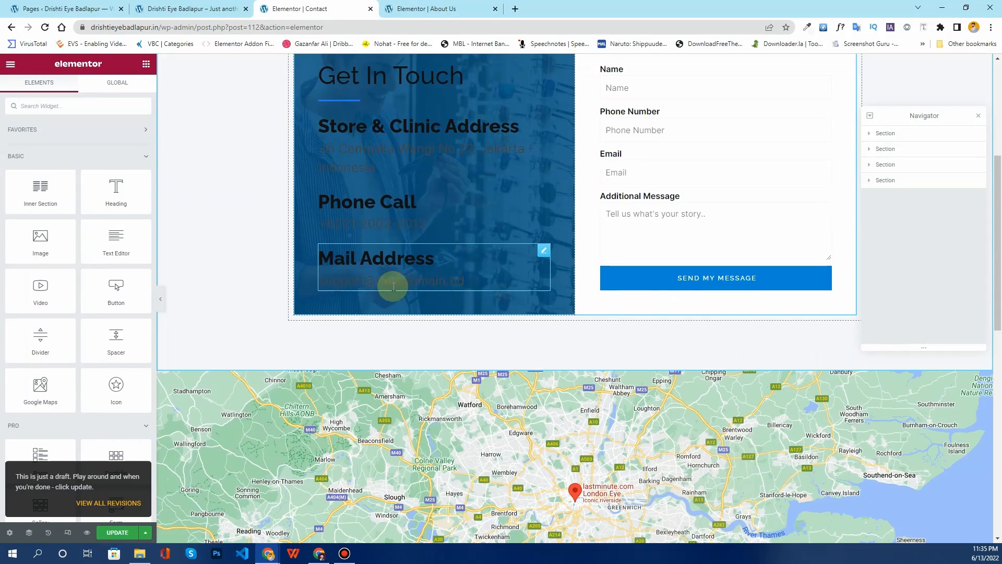
{"action": "scroll", "coordinate": [393, 285], "scroll_direction": "up", "scroll_amount": 4}
{"action": "scroll", "coordinate": [390, 275], "scroll_direction": "down", "scroll_amount": 4}
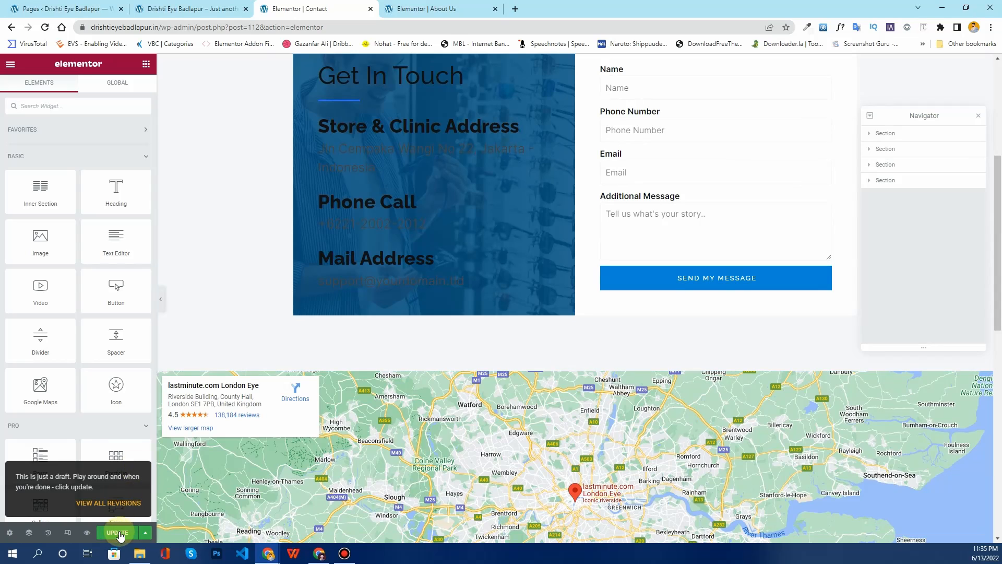
{"action": "scroll", "coordinate": [366, 114], "scroll_direction": "up", "scroll_amount": 2}
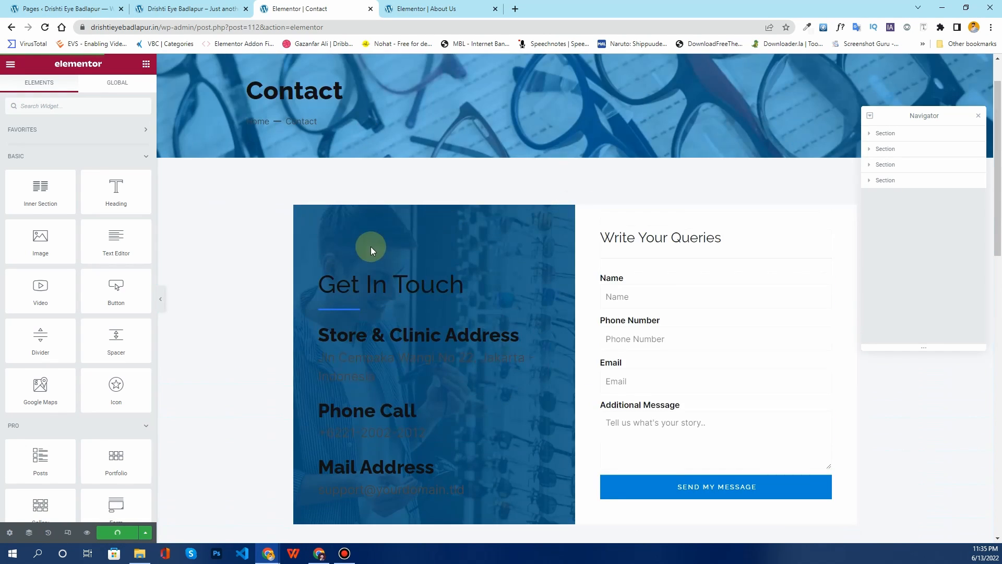
{"action": "scroll", "coordinate": [372, 253], "scroll_direction": "down", "scroll_amount": 2}
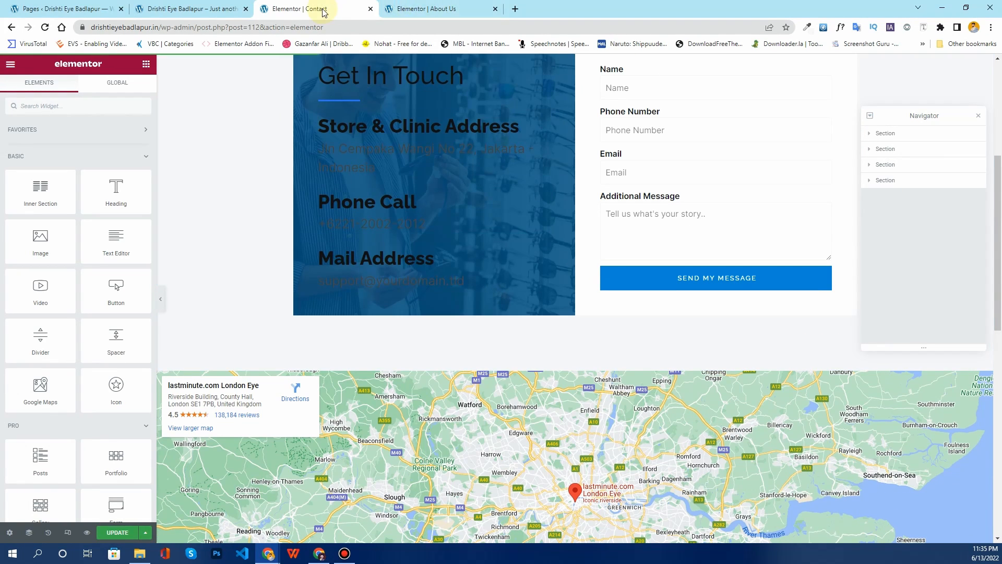
Check the Contact page's map and clinic banner, and reload its editor to refresh the text styling
{"action": "left_click", "coordinate": [422, 11]}
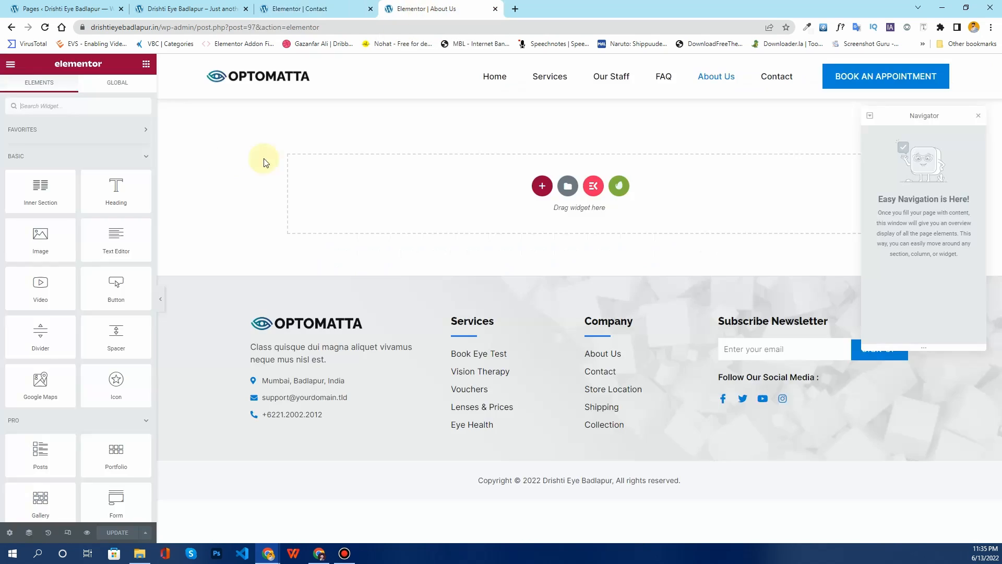
{"action": "left_click", "coordinate": [311, 8]}
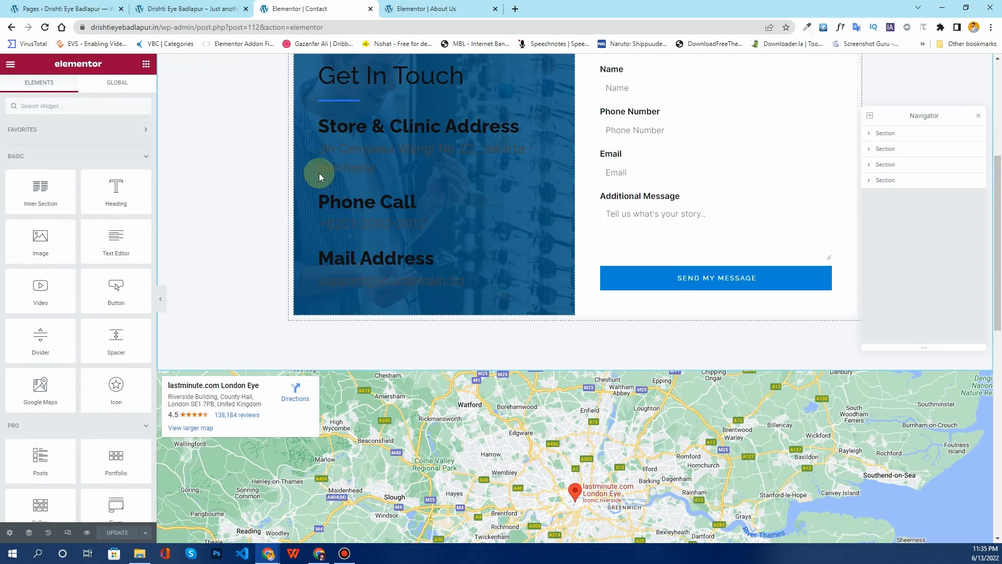
{"action": "scroll", "coordinate": [318, 173], "scroll_direction": "down", "scroll_amount": 2}
{"action": "scroll", "coordinate": [319, 168], "scroll_direction": "down", "scroll_amount": 7}
{"action": "scroll", "coordinate": [319, 168], "scroll_direction": "up", "scroll_amount": 12}
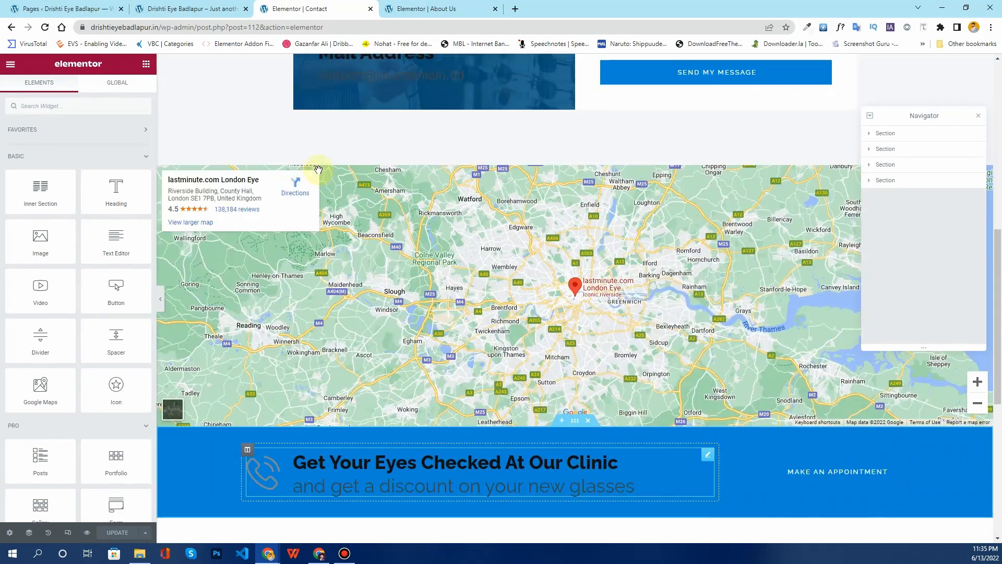
{"action": "left_click", "coordinate": [46, 29]}
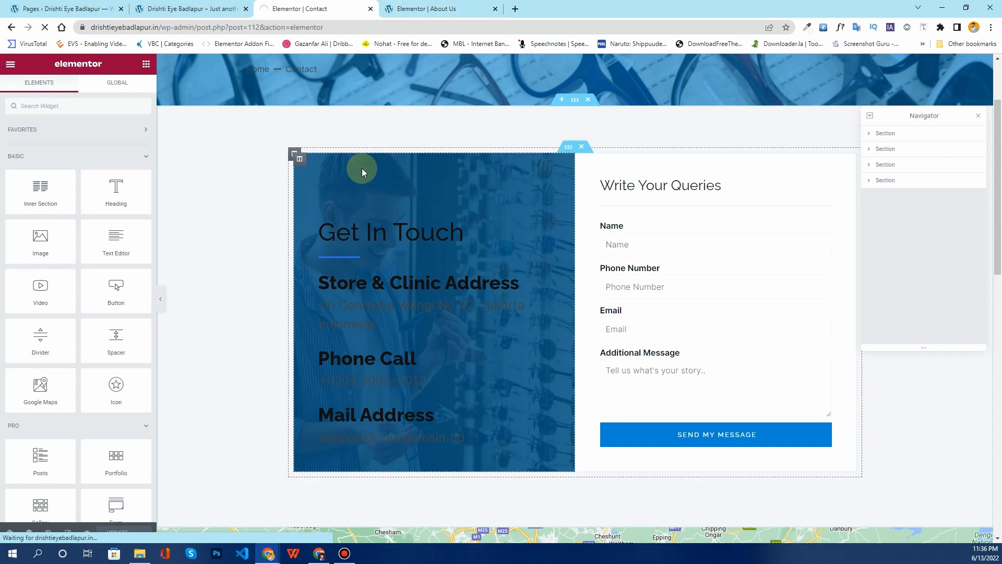
{"action": "left_click", "coordinate": [399, 9]}
{"action": "left_click", "coordinate": [292, 8]}
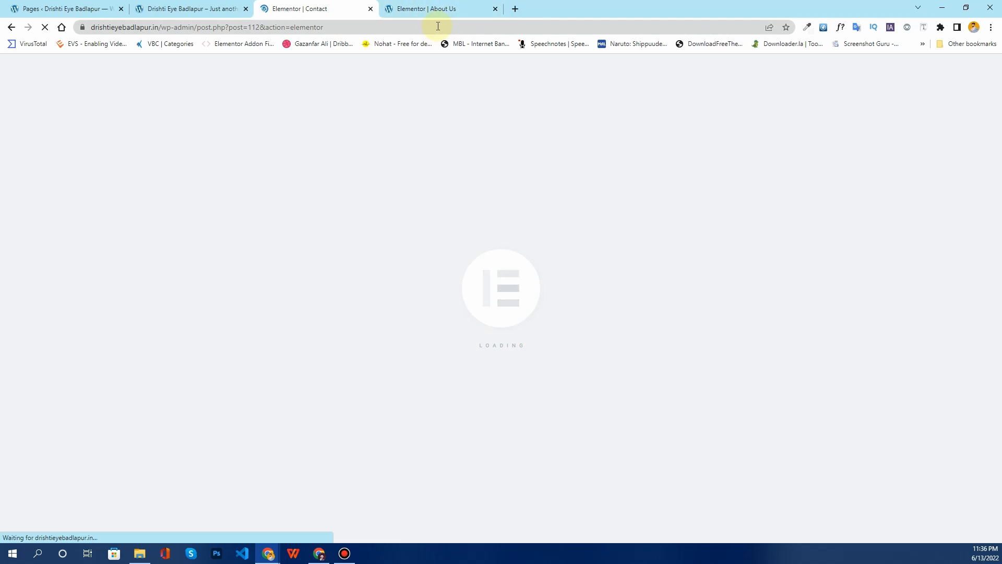
Insert the saved About Us template into the About Us page, applying the template's page settings as well
{"action": "left_click", "coordinate": [445, 10]}
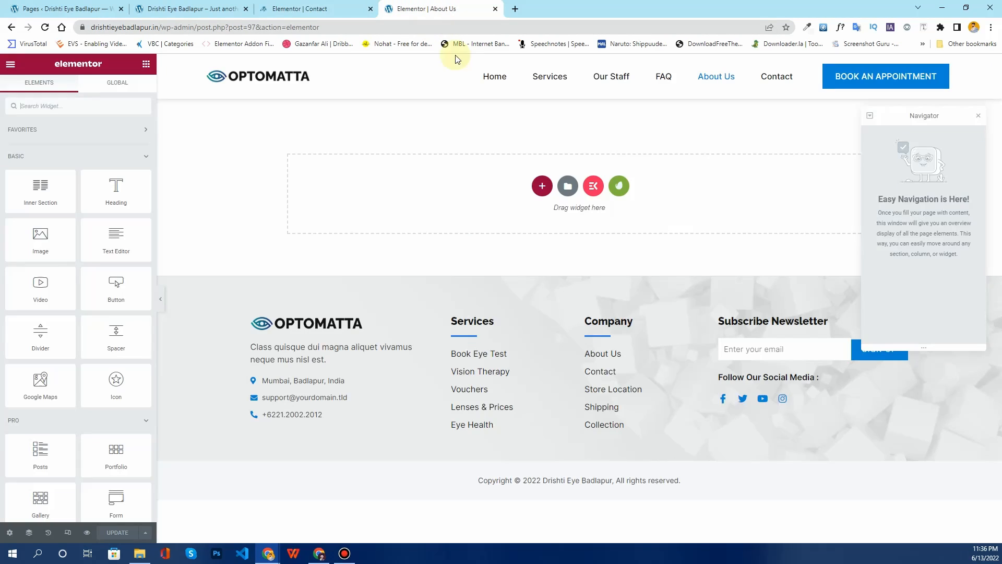
{"action": "left_click", "coordinate": [571, 189]}
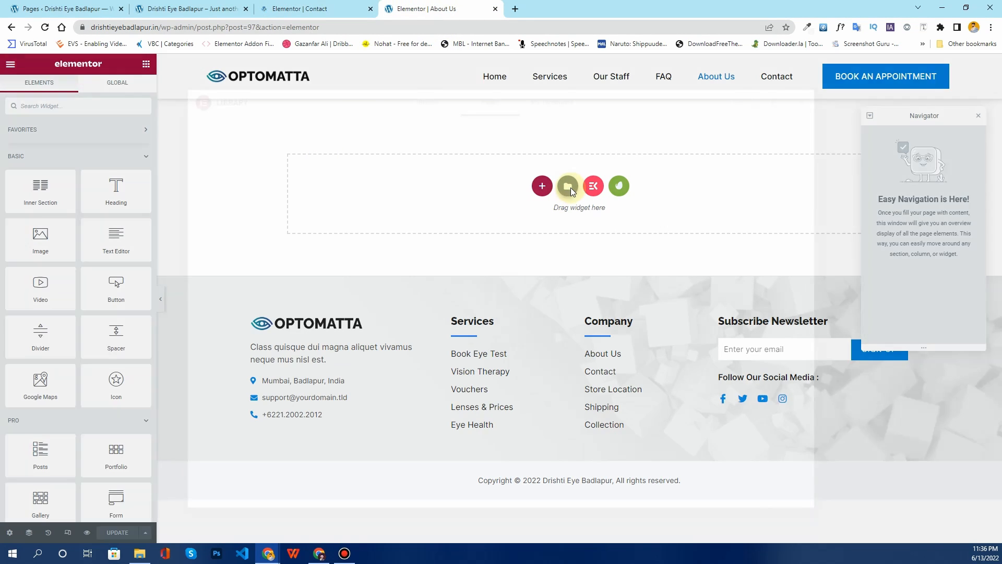
{"action": "left_click", "coordinate": [552, 107]}
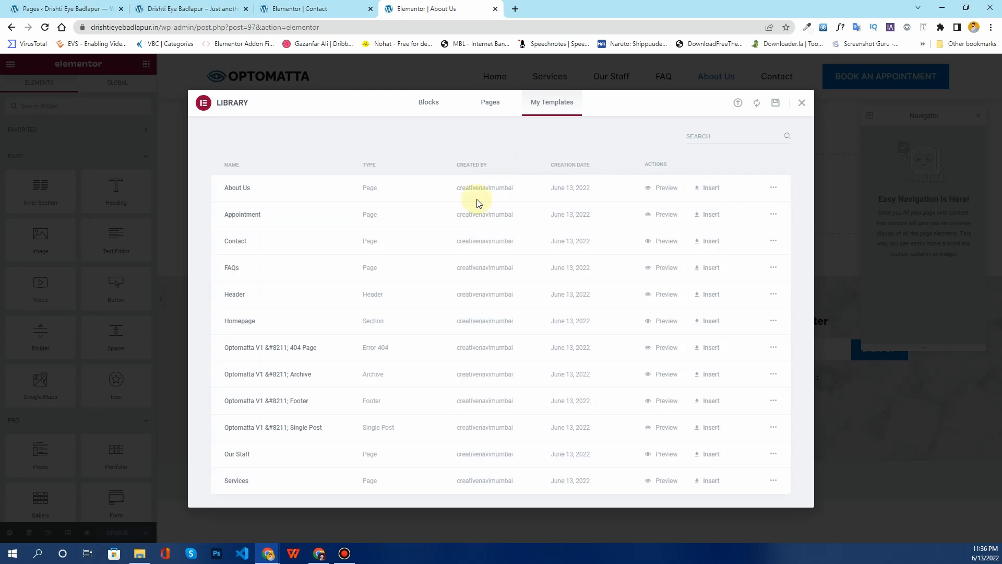
{"action": "left_click", "coordinate": [708, 192]}
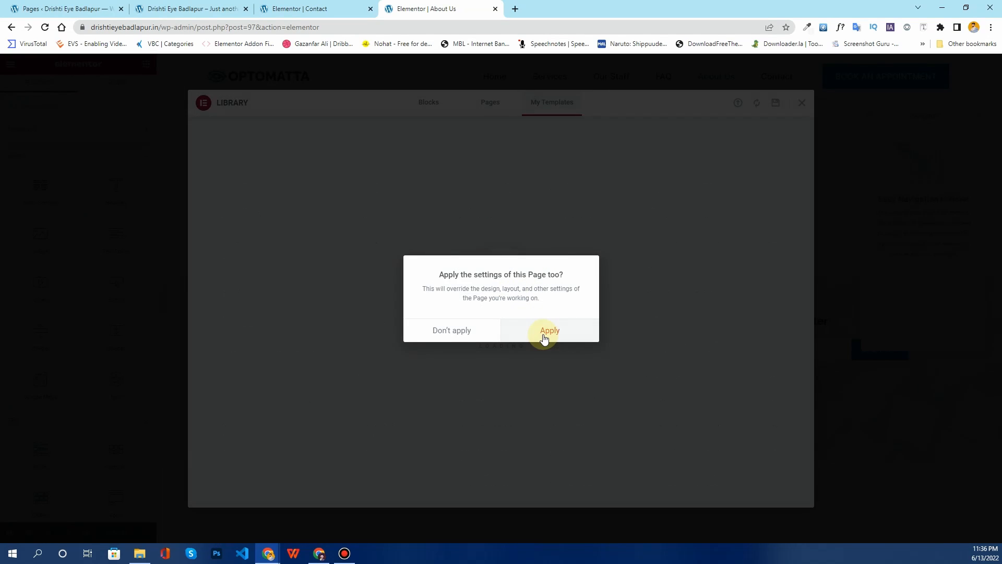
{"action": "left_click", "coordinate": [543, 334]}
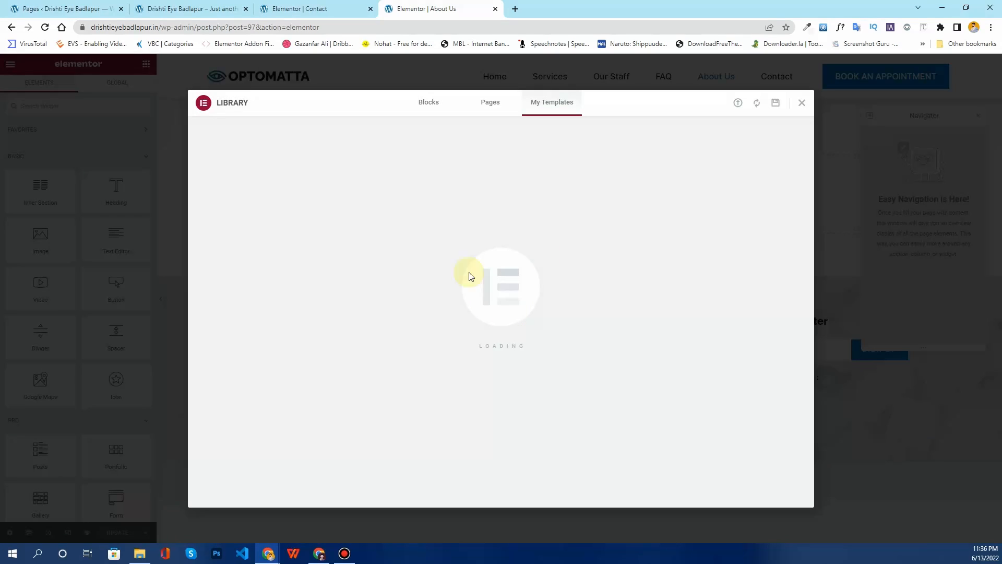
Examine the reloaded Contact page's contact details, map and clinic banner, and the field settings of its query form
{"action": "left_click", "coordinate": [317, 7]}
{"action": "scroll", "coordinate": [447, 299], "scroll_direction": "down", "scroll_amount": 2}
{"action": "scroll", "coordinate": [447, 298], "scroll_direction": "down", "scroll_amount": 9}
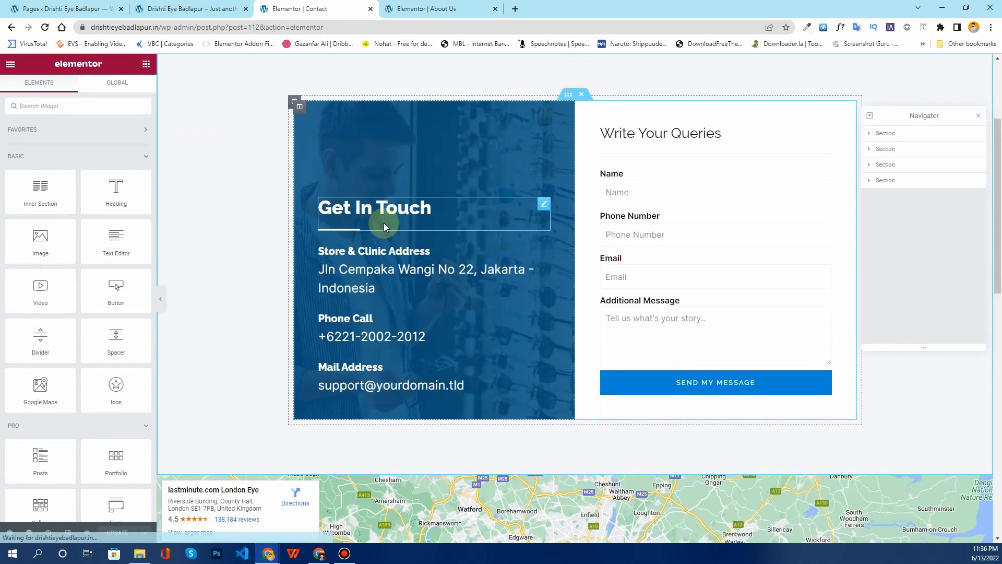
{"action": "scroll", "coordinate": [402, 331], "scroll_direction": "up", "scroll_amount": 8}
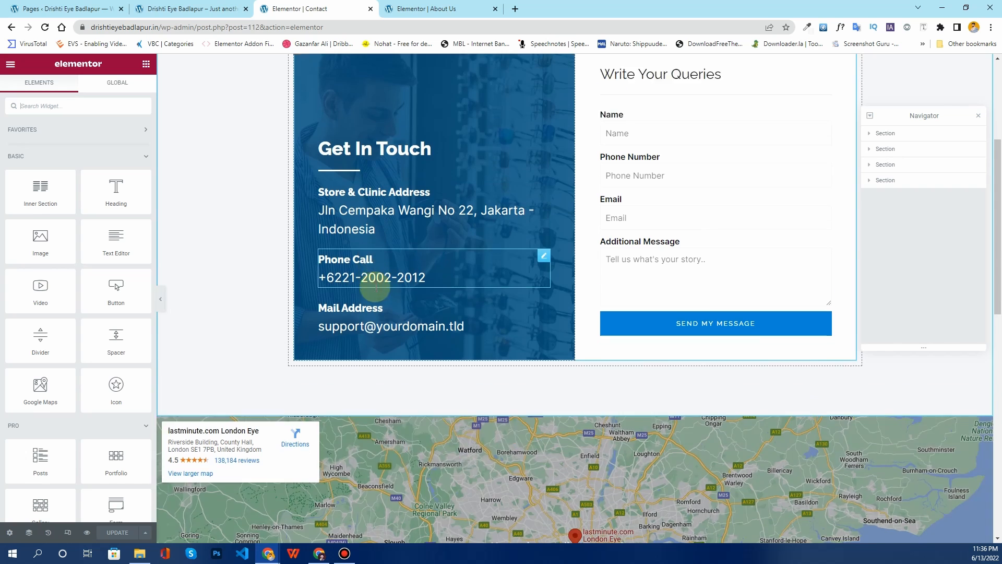
{"action": "scroll", "coordinate": [391, 253], "scroll_direction": "down", "scroll_amount": 2}
{"action": "scroll", "coordinate": [745, 285], "scroll_direction": "up", "scroll_amount": 5}
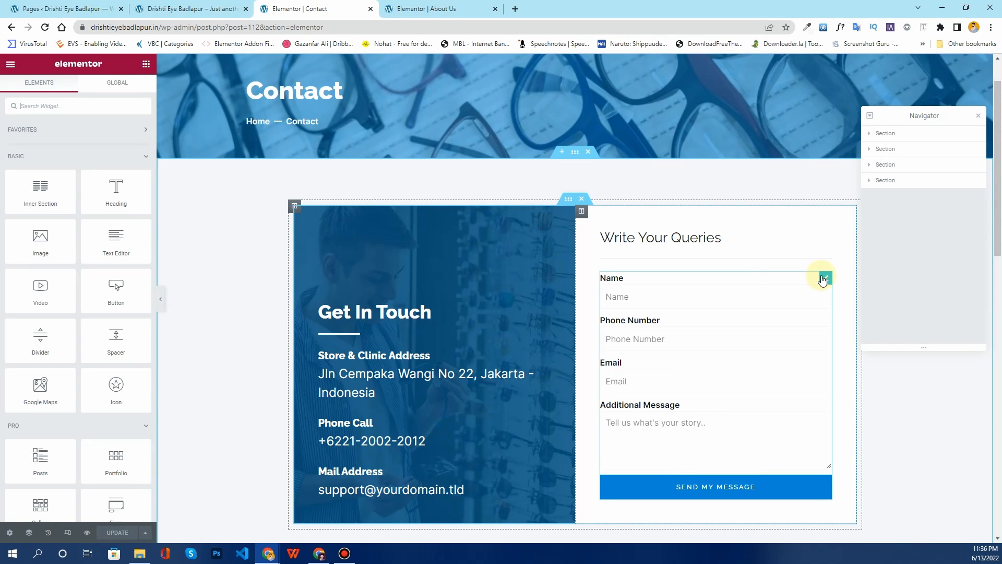
{"action": "left_click", "coordinate": [823, 279]}
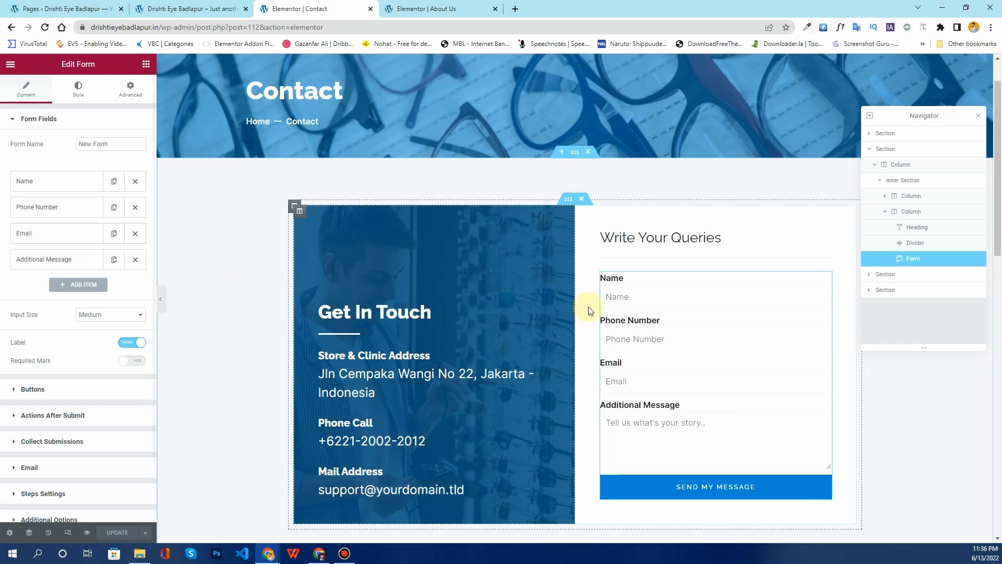
{"action": "scroll", "coordinate": [589, 323], "scroll_direction": "down", "scroll_amount": 6}
{"action": "scroll", "coordinate": [589, 329], "scroll_direction": "down", "scroll_amount": 3}
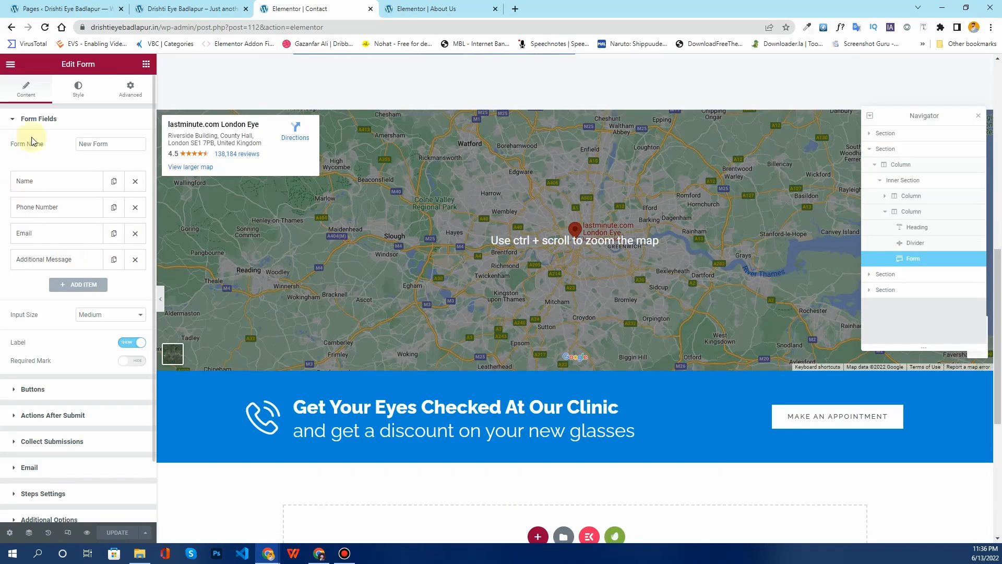
{"action": "scroll", "coordinate": [403, 145], "scroll_direction": "up", "scroll_amount": 7}
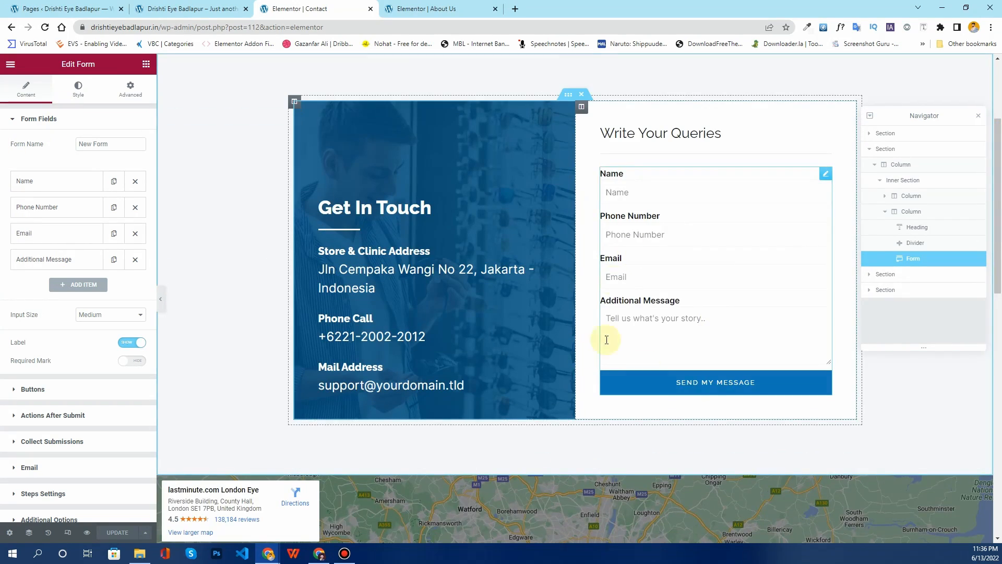
Close the Contact page's editor and switch to the live site's homepage
{"action": "left_click", "coordinate": [371, 10]}
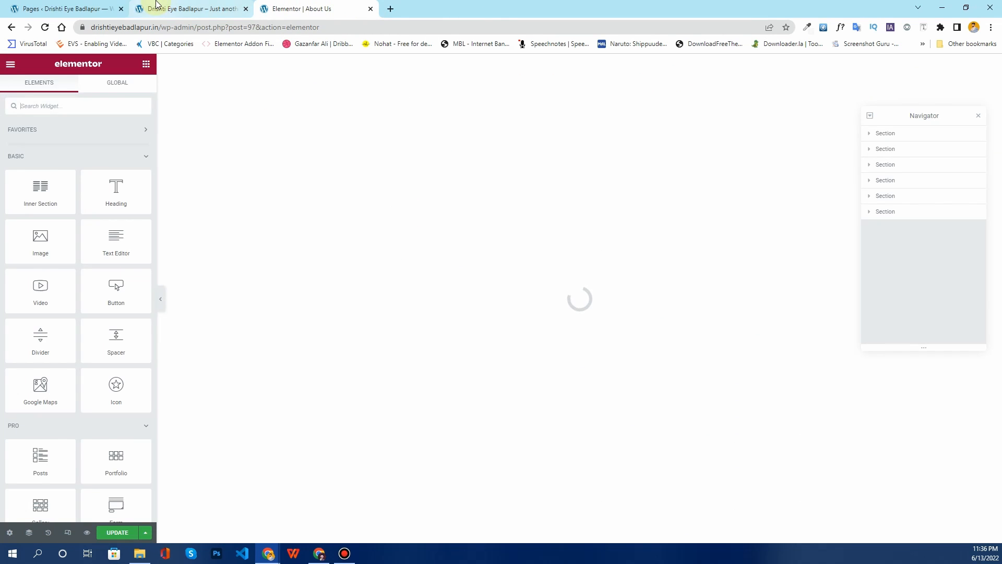
{"action": "left_click", "coordinate": [156, 4]}
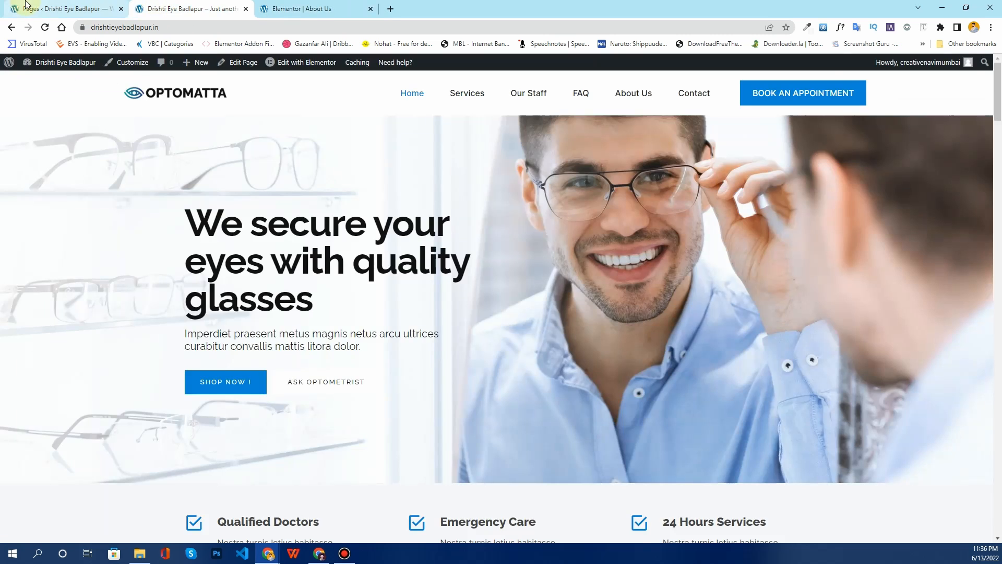
Refresh the WordPress pages list and open the Appointment page for editing
{"action": "left_click", "coordinate": [32, 9]}
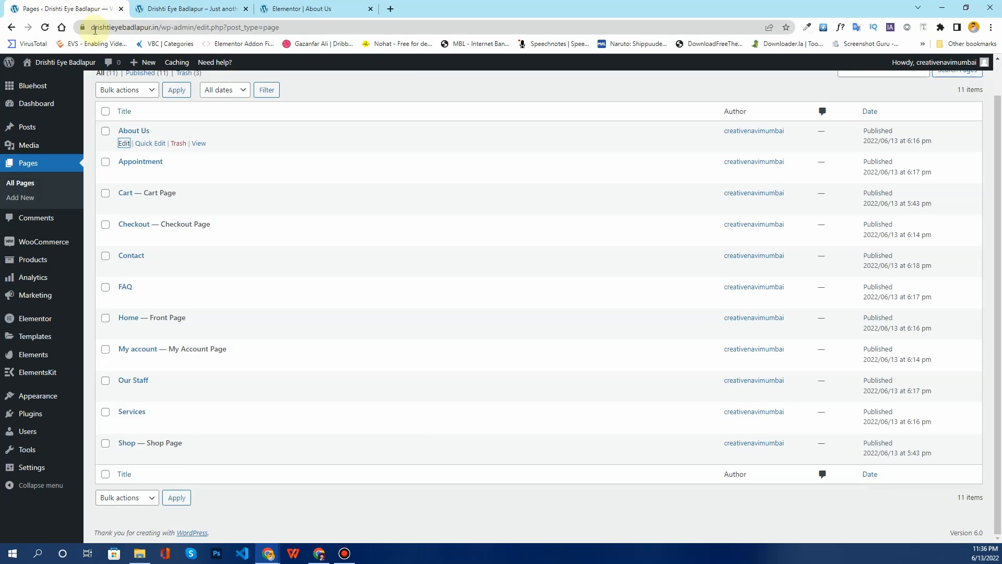
{"action": "left_click", "coordinate": [45, 27]}
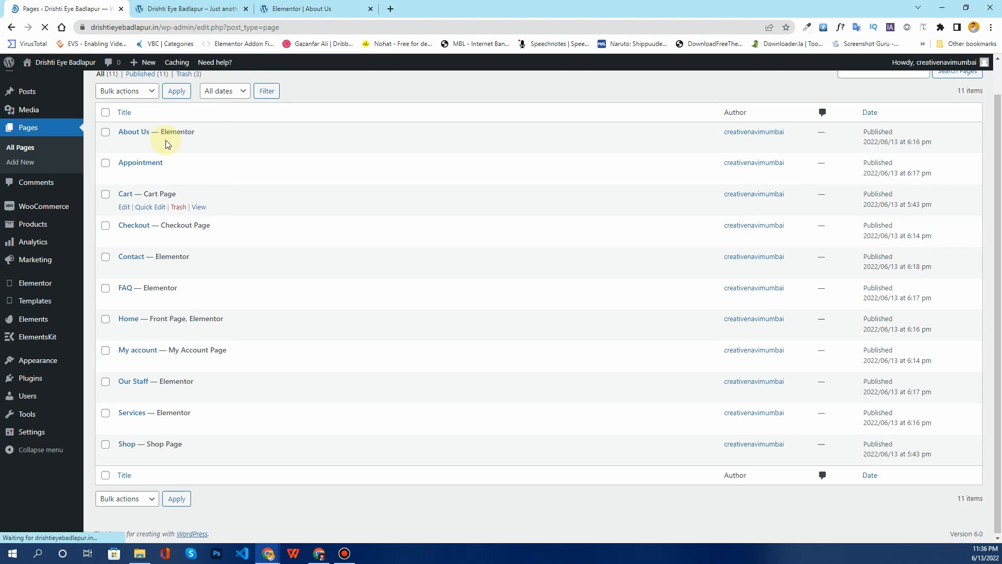
{"action": "mouse_move", "coordinate": [170, 136]}
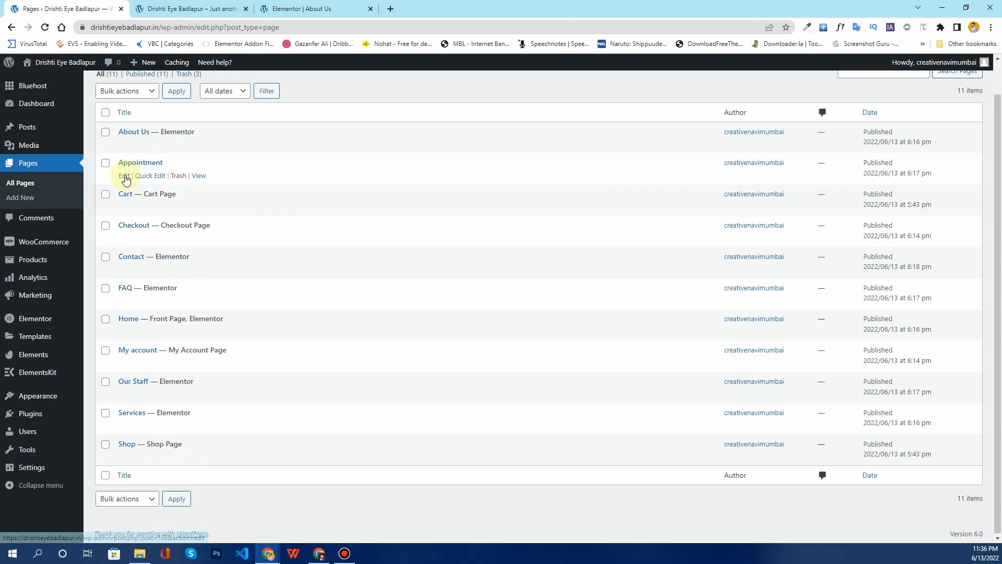
{"action": "left_click", "coordinate": [125, 180]}
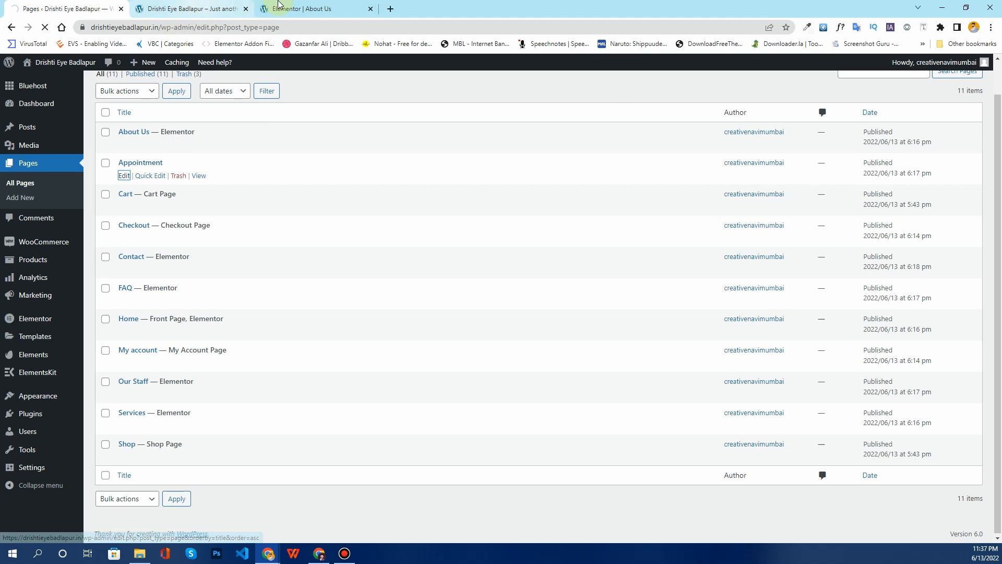
Review the About Us page's sections down to the footer in its editor and update the page
{"action": "left_click", "coordinate": [292, 9]}
{"action": "scroll", "coordinate": [514, 235], "scroll_direction": "down", "scroll_amount": 1}
{"action": "scroll", "coordinate": [515, 238], "scroll_direction": "down", "scroll_amount": 14}
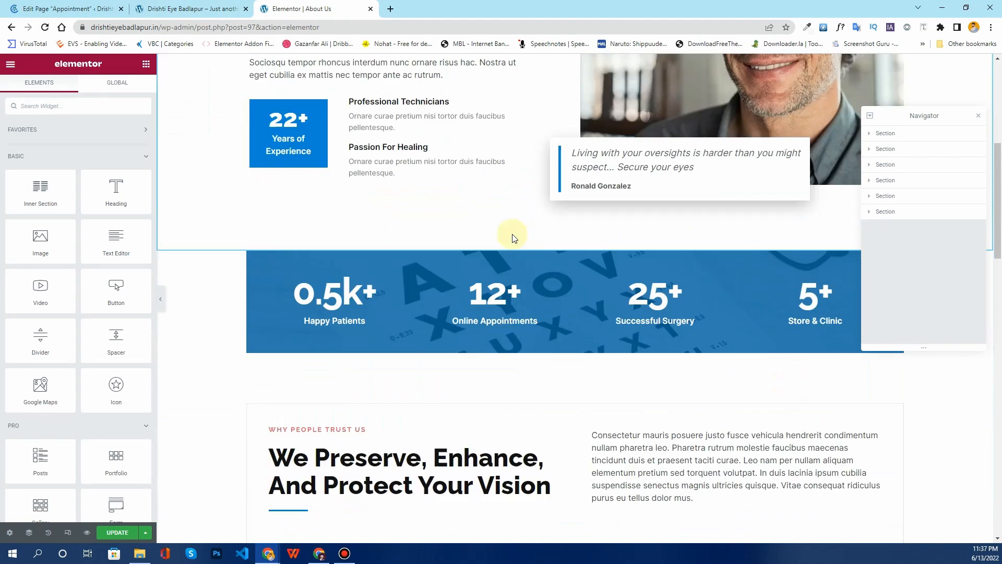
{"action": "scroll", "coordinate": [515, 247], "scroll_direction": "down", "scroll_amount": 9}
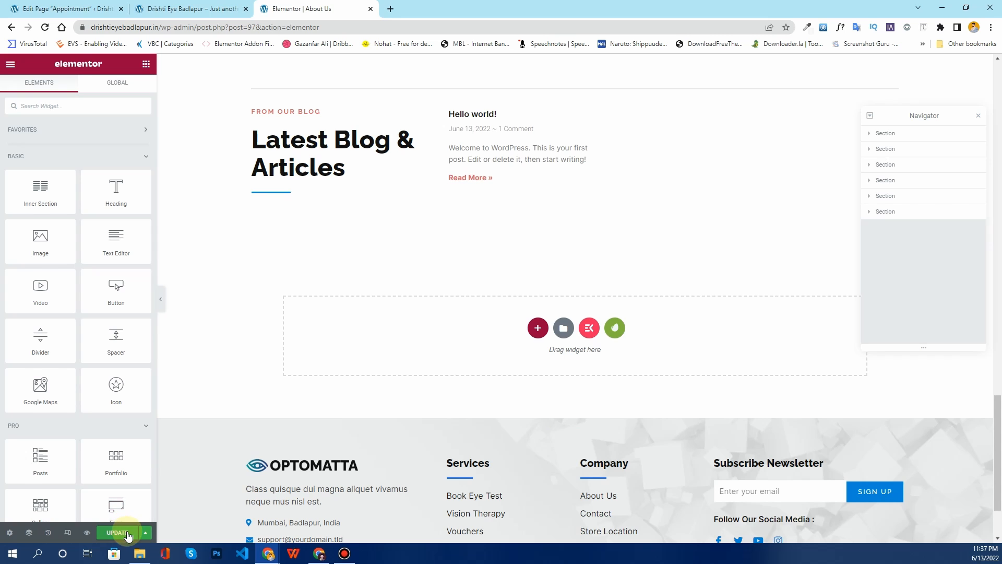
{"action": "scroll", "coordinate": [358, 271], "scroll_direction": "up", "scroll_amount": 15}
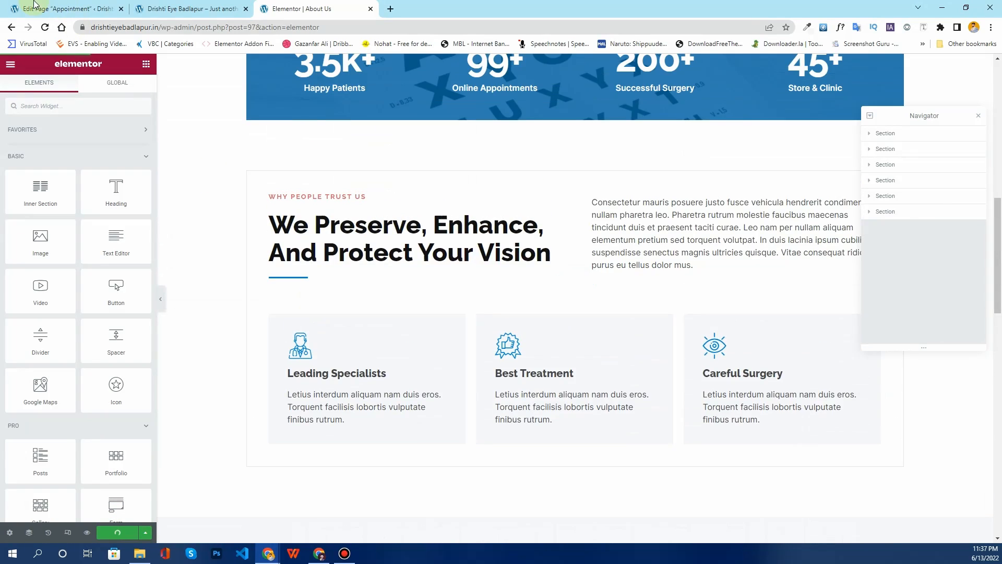
Open the Appointment page in the Elementor editor and move its browser tab to the end of the row
{"action": "left_click", "coordinate": [63, 9]}
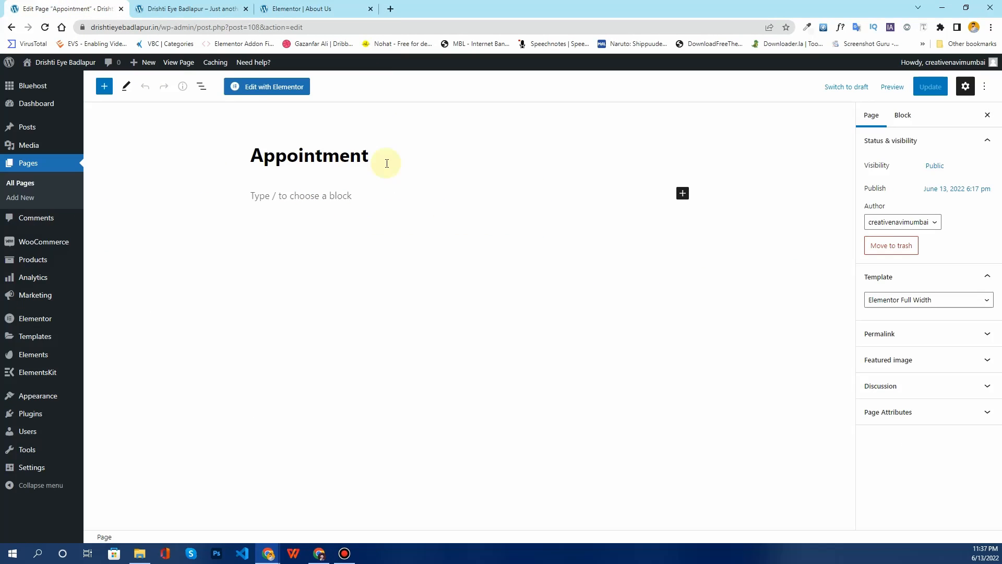
{"action": "left_click", "coordinate": [254, 97]}
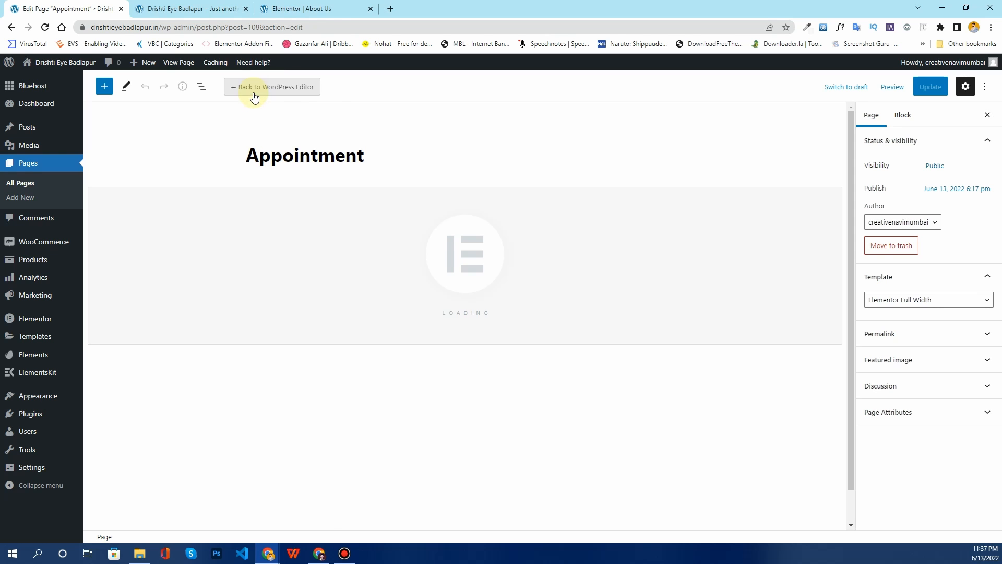
{"action": "left_click_drag", "start_coordinate": [82, 6], "coordinate": [406, 16]}
Load the live homepage at drishtieyebadlapur.in in place of the About Us editor
{"action": "left_click", "coordinate": [197, 8]}
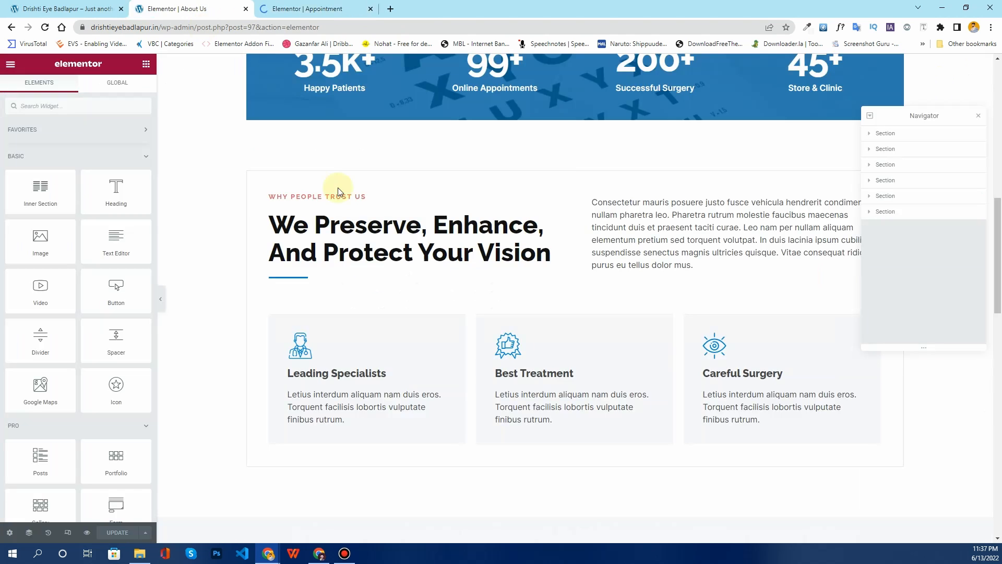
{"action": "scroll", "coordinate": [313, 156], "scroll_direction": "up", "scroll_amount": 4}
{"action": "left_click_drag", "start_coordinate": [320, 27], "coordinate": [169, 25]}
{"action": "key", "text": "BackSpace"}
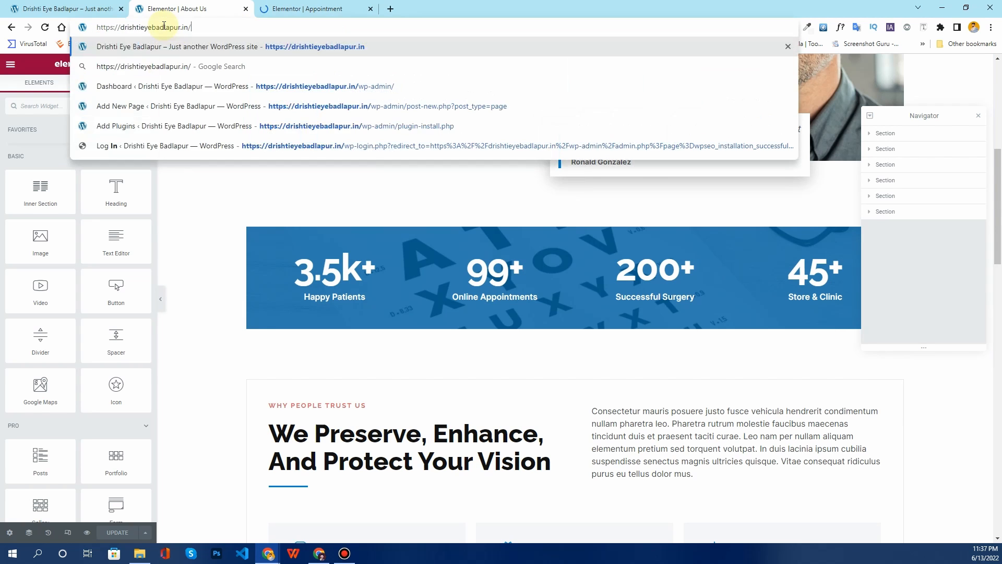
{"action": "key", "text": "Return"}
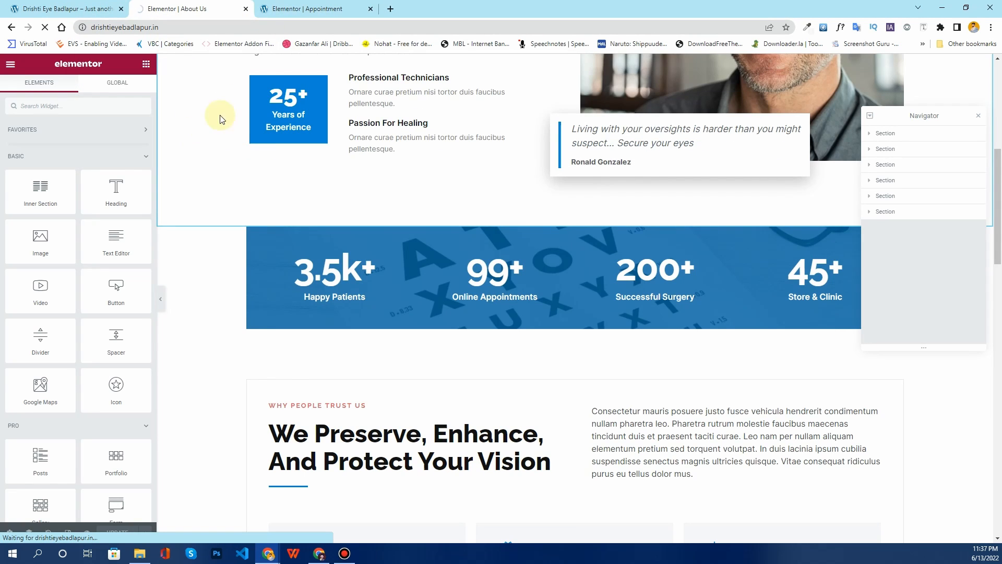
Examine the live homepage's sections from the hero banner down to the testimonials, and open the Services page
{"action": "left_click", "coordinate": [345, 9]}
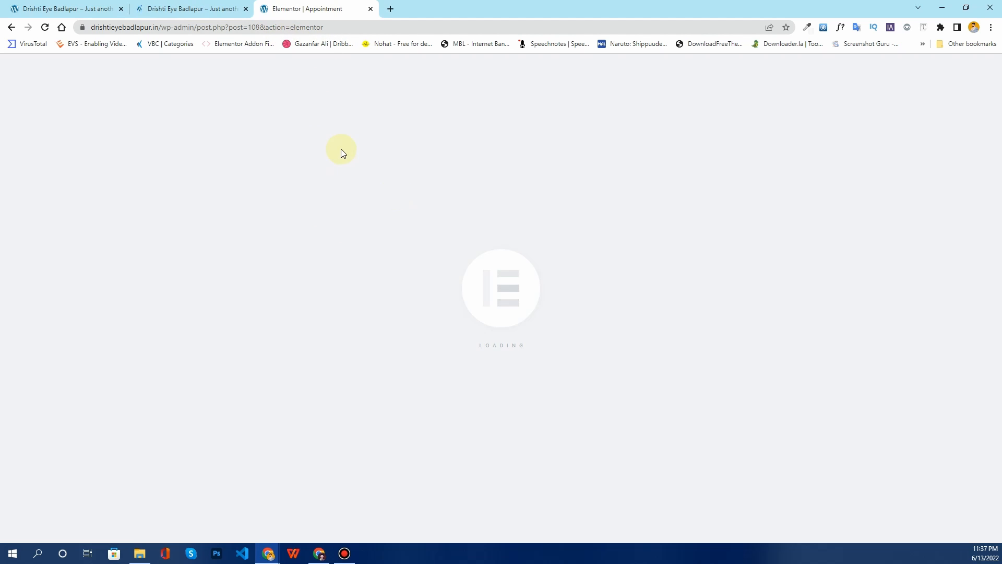
{"action": "left_click", "coordinate": [218, 14]}
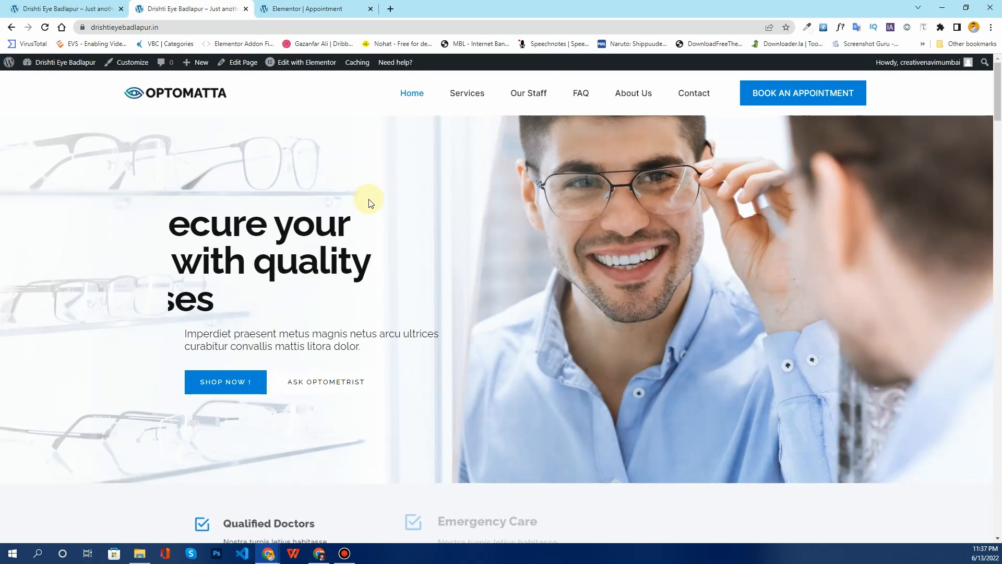
{"action": "scroll", "coordinate": [371, 203], "scroll_direction": "down", "scroll_amount": 5}
{"action": "scroll", "coordinate": [377, 205], "scroll_direction": "down", "scroll_amount": 20}
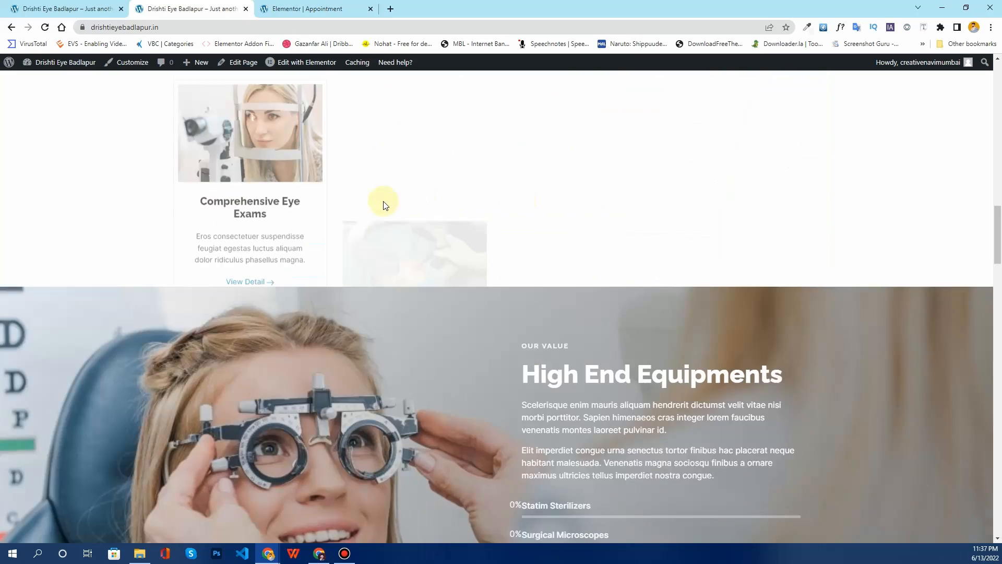
{"action": "scroll", "coordinate": [384, 202], "scroll_direction": "down", "scroll_amount": 10}
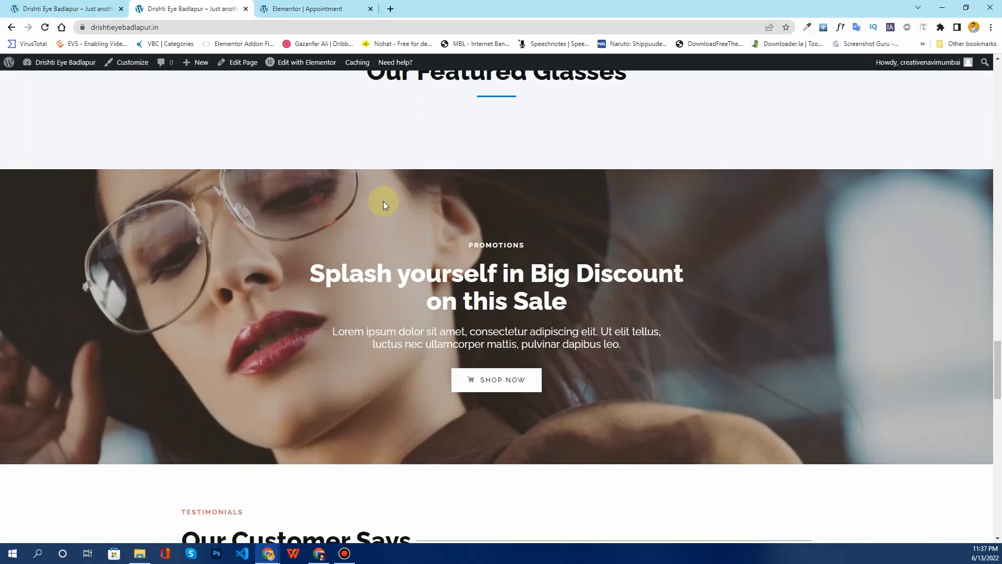
{"action": "scroll", "coordinate": [383, 202], "scroll_direction": "down", "scroll_amount": 2}
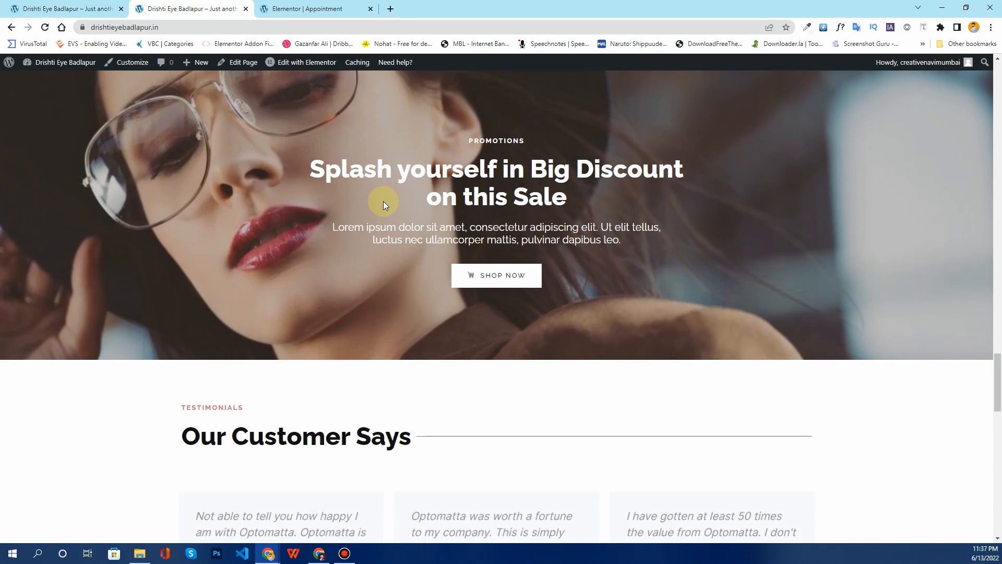
{"action": "scroll", "coordinate": [383, 202], "scroll_direction": "up", "scroll_amount": 7}
{"action": "scroll", "coordinate": [383, 202], "scroll_direction": "up", "scroll_amount": 20}
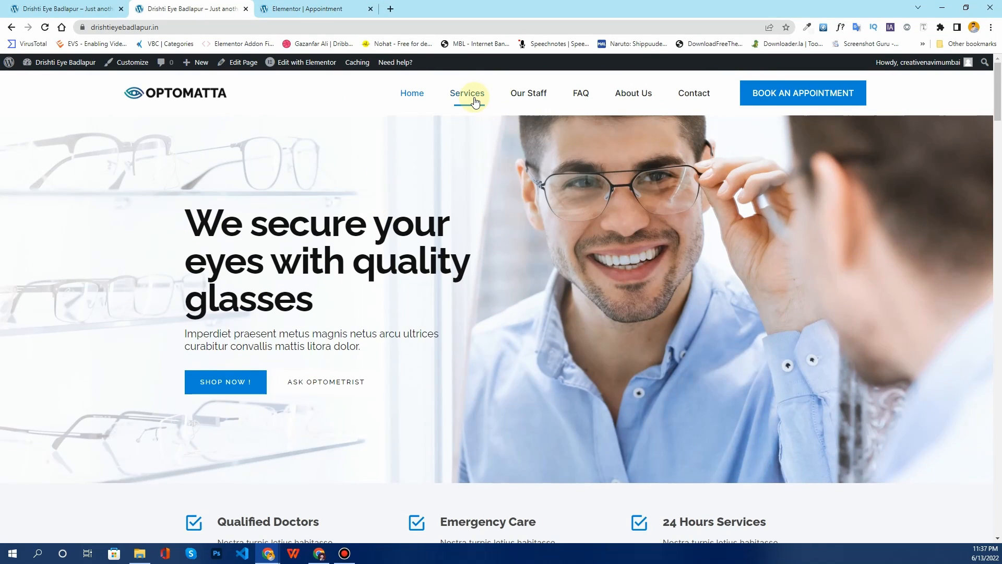
{"action": "left_click", "coordinate": [476, 101]}
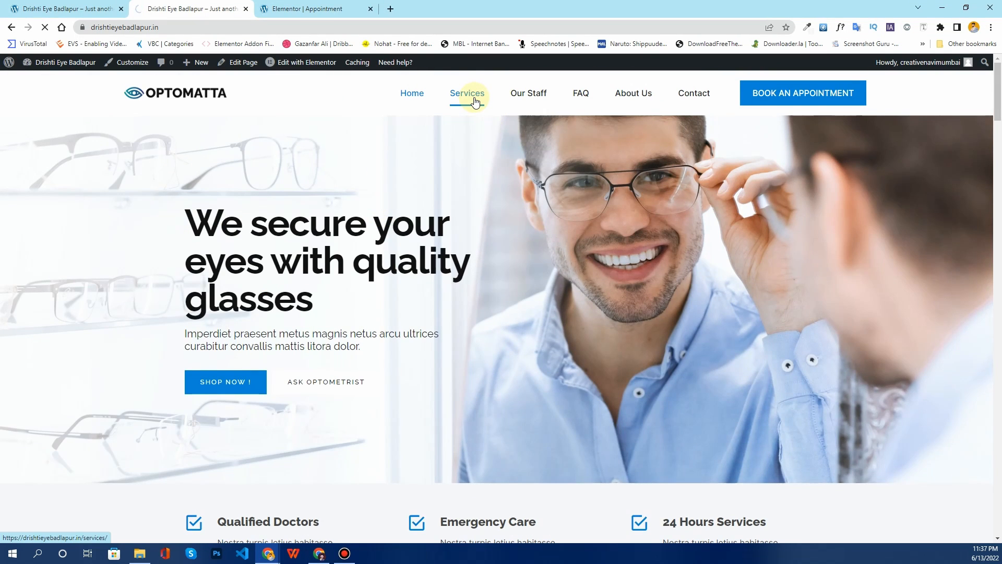
Insert the saved Appointment template into the Appointment page, applying the template's page settings as well
{"action": "left_click", "coordinate": [302, 8]}
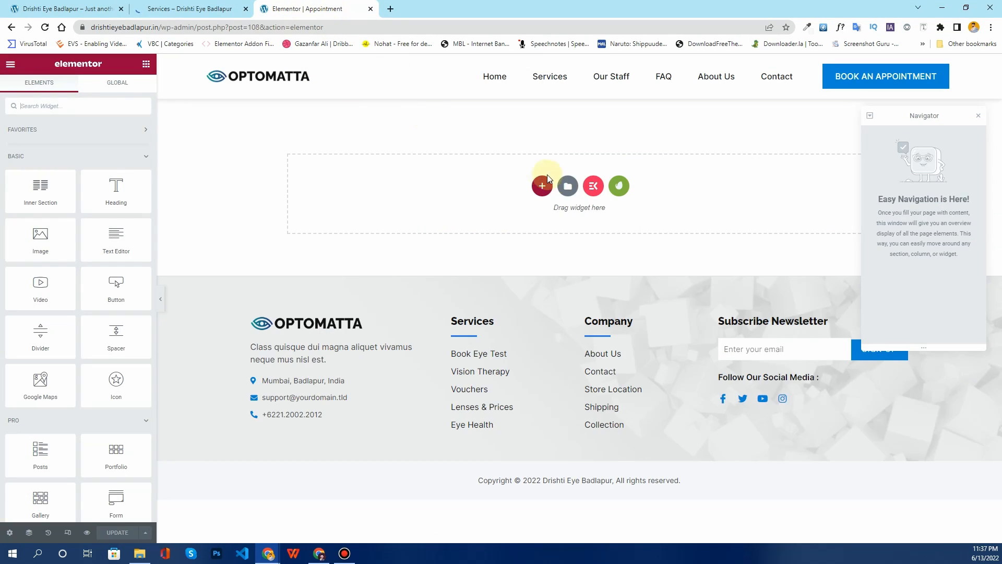
{"action": "left_click", "coordinate": [570, 191]}
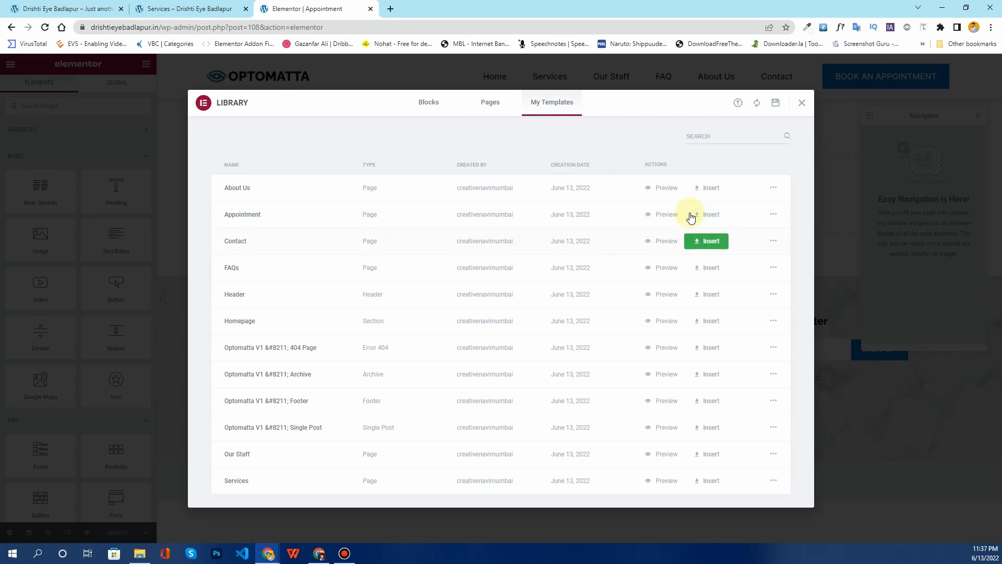
{"action": "left_click", "coordinate": [710, 216]}
{"action": "left_click", "coordinate": [557, 329]}
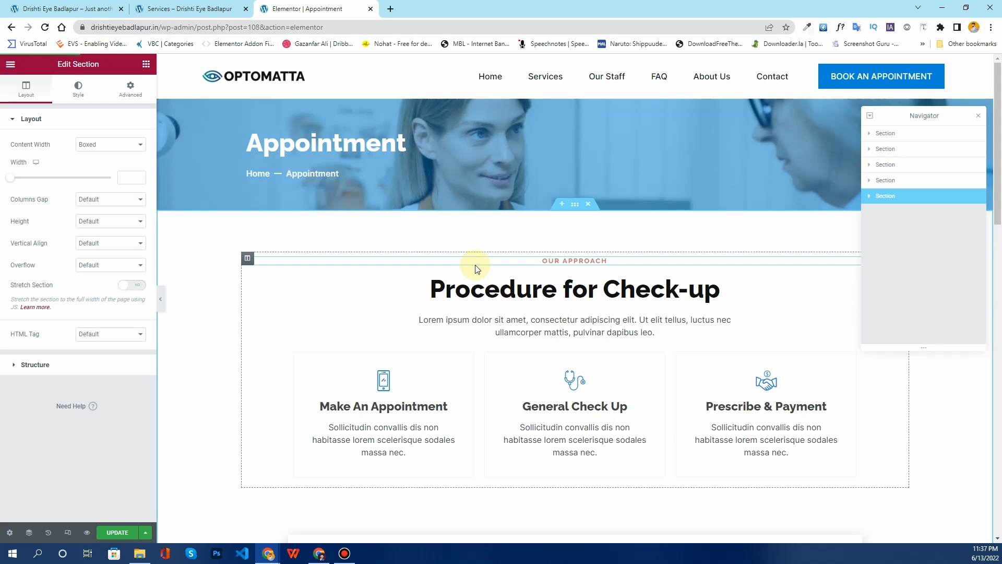
Reload the Appointment page's editor and check its banner and check-up procedure section
{"action": "scroll", "coordinate": [504, 327], "scroll_direction": "down", "scroll_amount": 10}
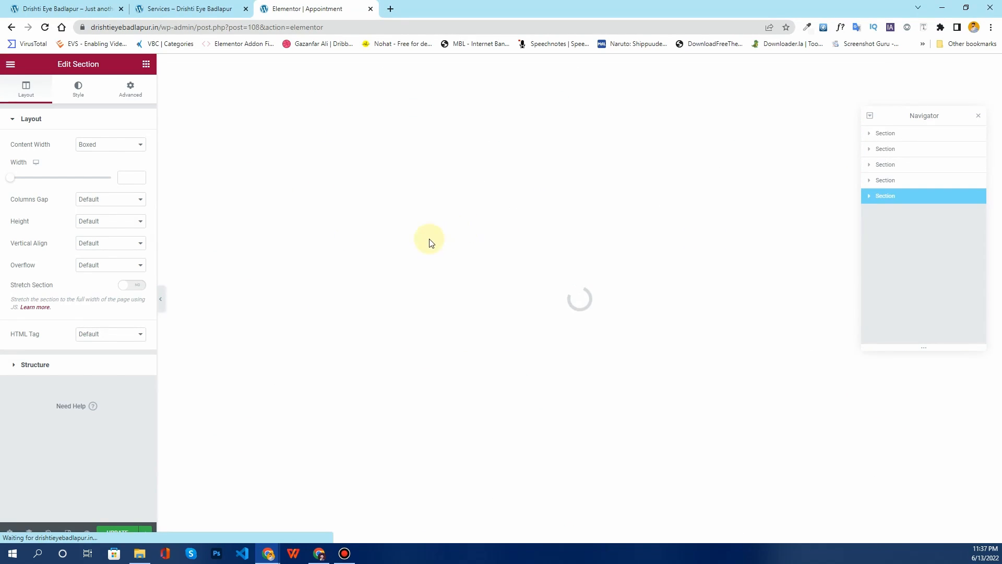
{"action": "left_click", "coordinate": [222, 5]}
{"action": "left_click", "coordinate": [358, 8]}
{"action": "scroll", "coordinate": [484, 292], "scroll_direction": "down", "scroll_amount": 3}
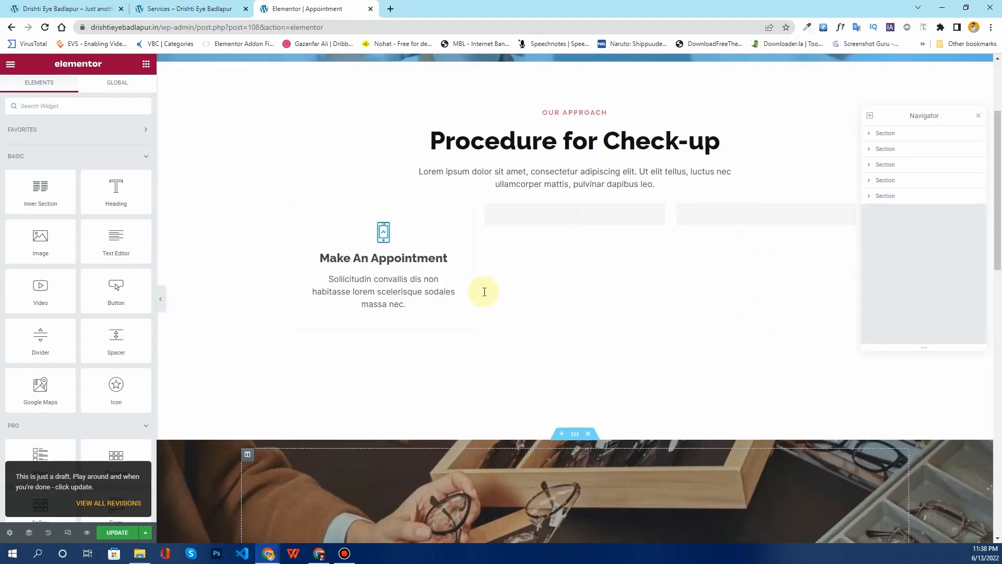
{"action": "scroll", "coordinate": [483, 290], "scroll_direction": "up", "scroll_amount": 3}
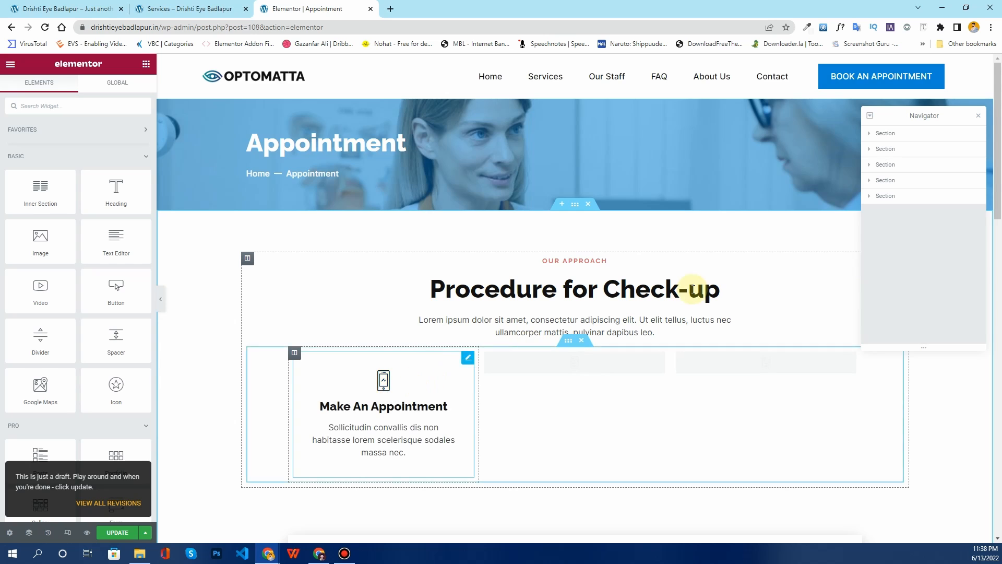
Review the Appointment page's reservation form, opening hours and FAQ sections, and update the page
{"action": "scroll", "coordinate": [684, 290], "scroll_direction": "down", "scroll_amount": 7}
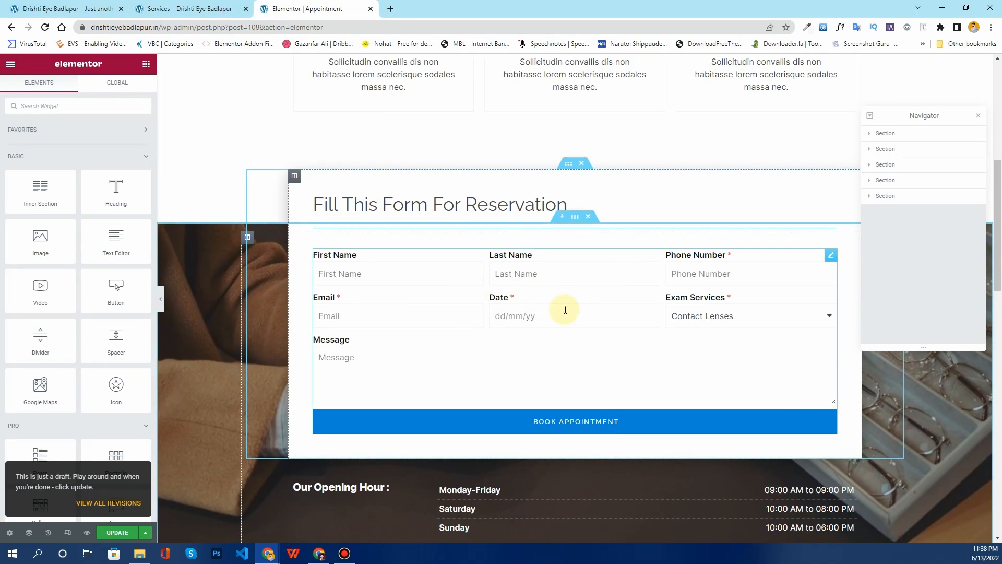
{"action": "scroll", "coordinate": [553, 312], "scroll_direction": "down", "scroll_amount": 7}
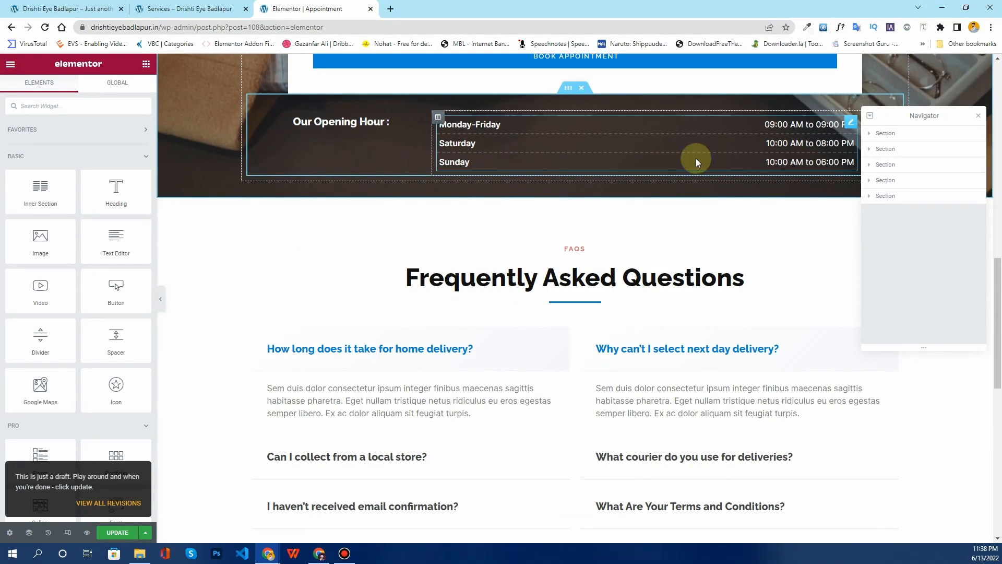
{"action": "scroll", "coordinate": [436, 212], "scroll_direction": "down", "scroll_amount": 3}
{"action": "scroll", "coordinate": [496, 251], "scroll_direction": "down", "scroll_amount": 5}
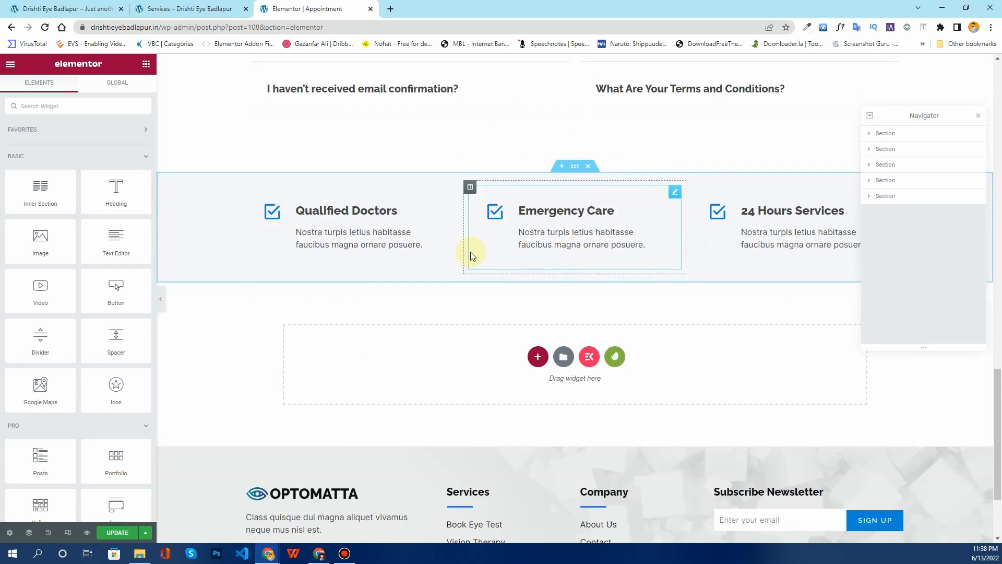
{"action": "left_click", "coordinate": [117, 532]}
{"action": "scroll", "coordinate": [424, 334], "scroll_direction": "up", "scroll_amount": 5}
Check the live Services page's sections down to the High End Equipments banner
{"action": "left_click", "coordinate": [211, 8]}
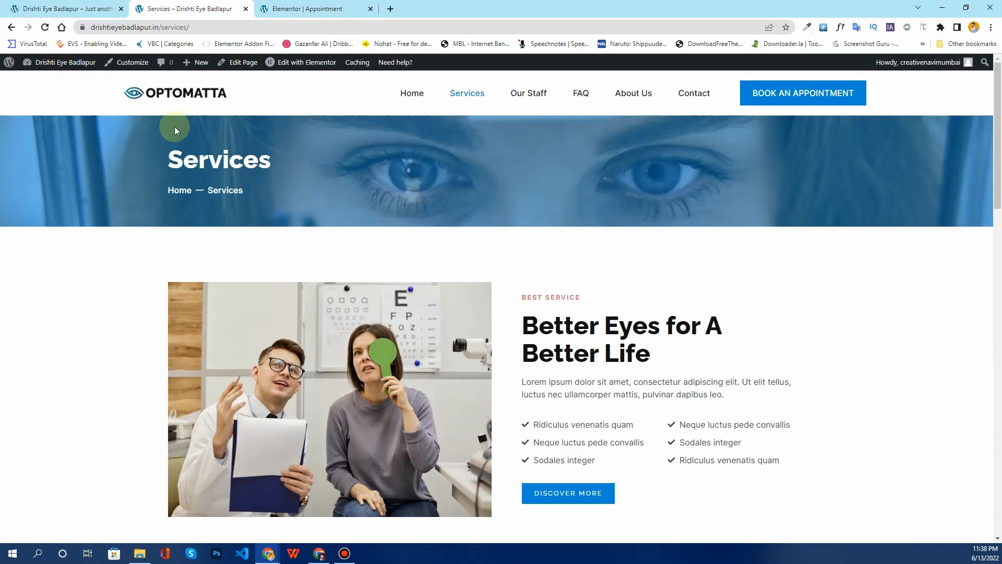
{"action": "scroll", "coordinate": [459, 243], "scroll_direction": "down", "scroll_amount": 15}
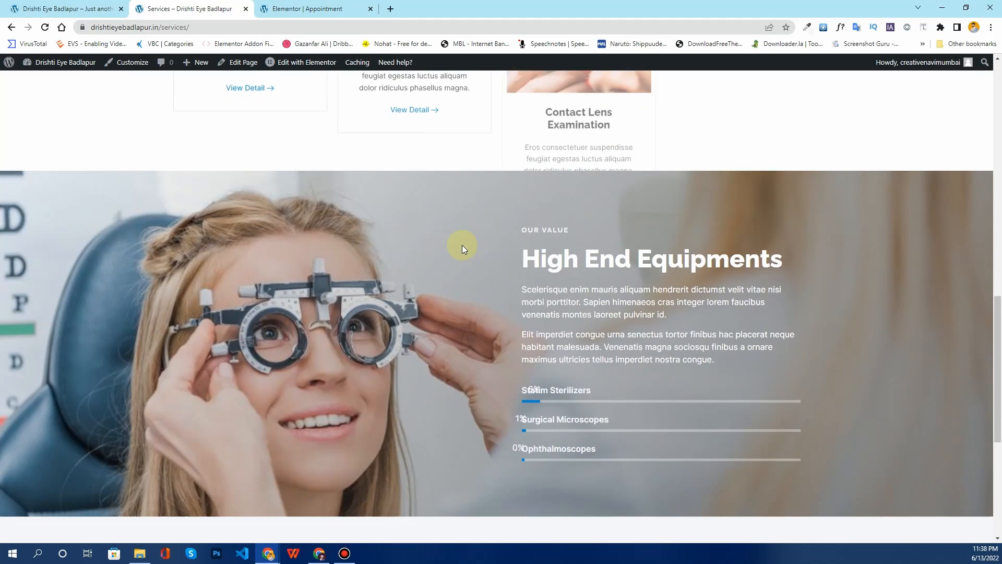
{"action": "scroll", "coordinate": [462, 246], "scroll_direction": "up", "scroll_amount": 15}
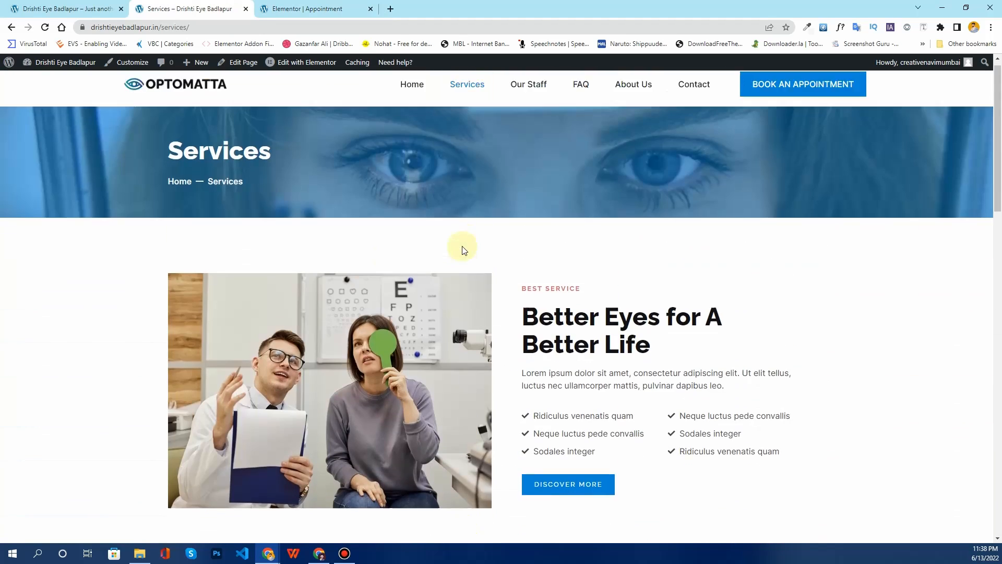
Open the live Our Staff page and examine its sections down to the testimonials
{"action": "left_click", "coordinate": [543, 100]}
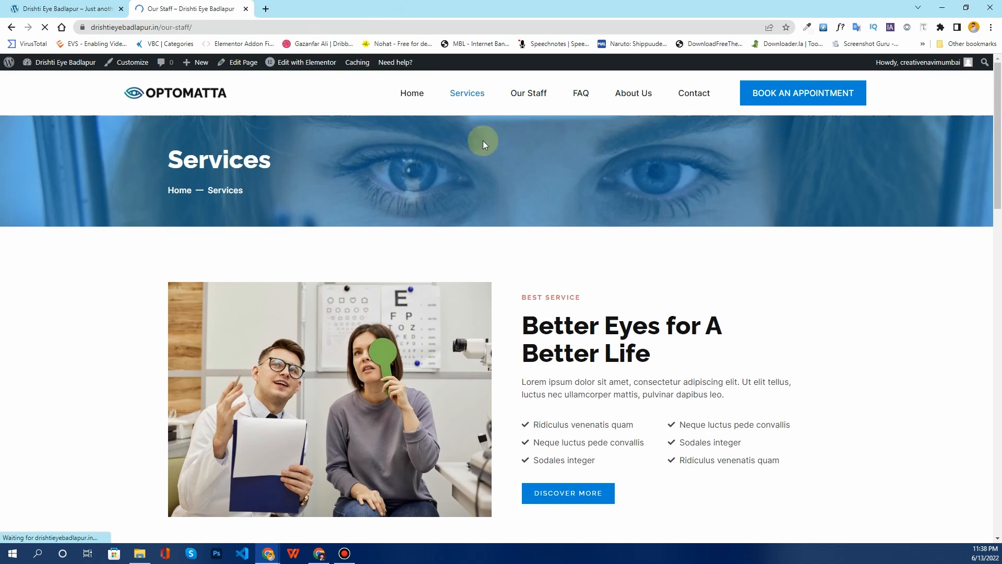
{"action": "scroll", "coordinate": [561, 214], "scroll_direction": "down", "scroll_amount": 10}
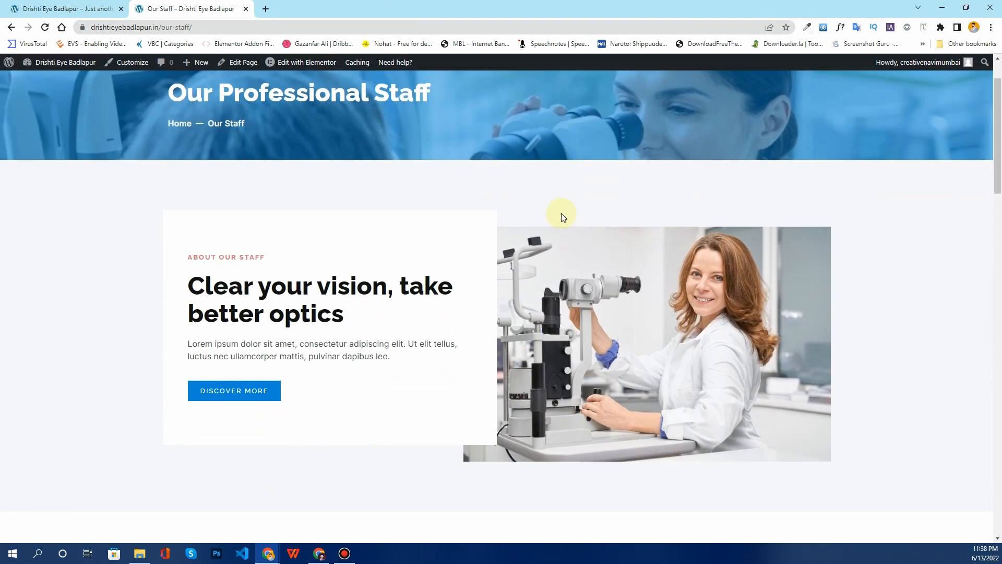
{"action": "scroll", "coordinate": [562, 218], "scroll_direction": "down", "scroll_amount": 13}
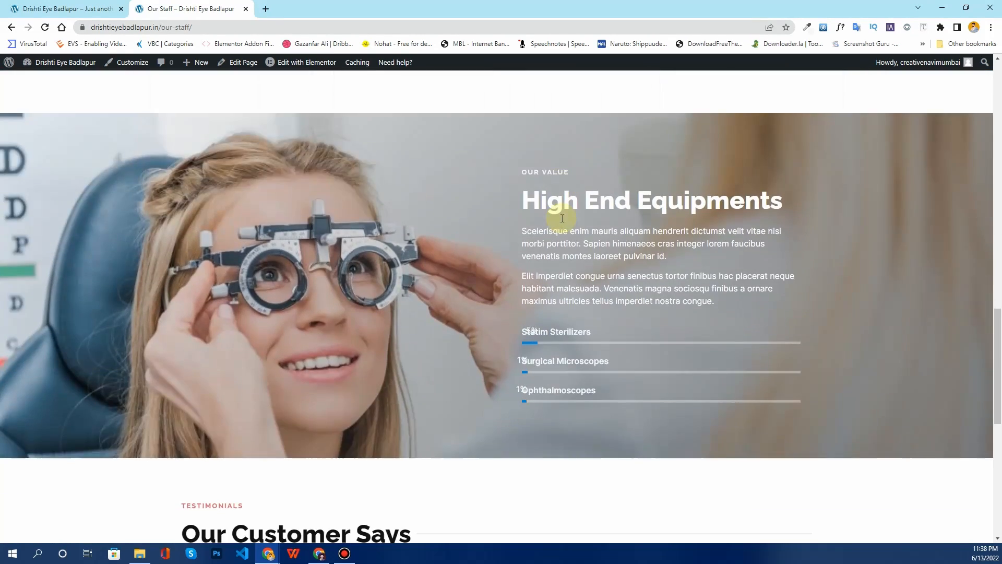
{"action": "scroll", "coordinate": [562, 218], "scroll_direction": "up", "scroll_amount": 9}
{"action": "scroll", "coordinate": [562, 218], "scroll_direction": "up", "scroll_amount": 12}
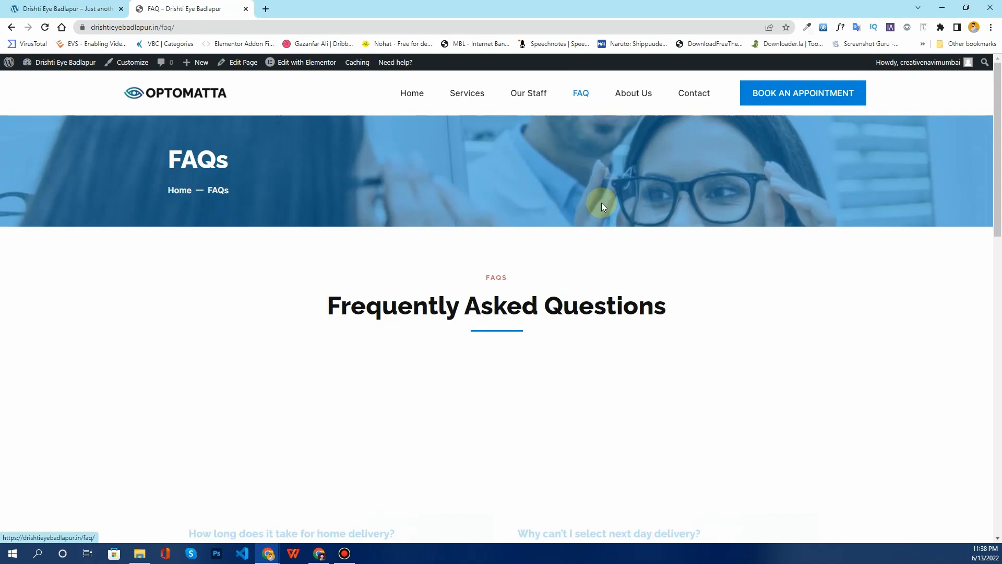
Examine the live FAQ page down to its footer, and the About Us page's sections
{"action": "scroll", "coordinate": [604, 219], "scroll_direction": "down", "scroll_amount": 15}
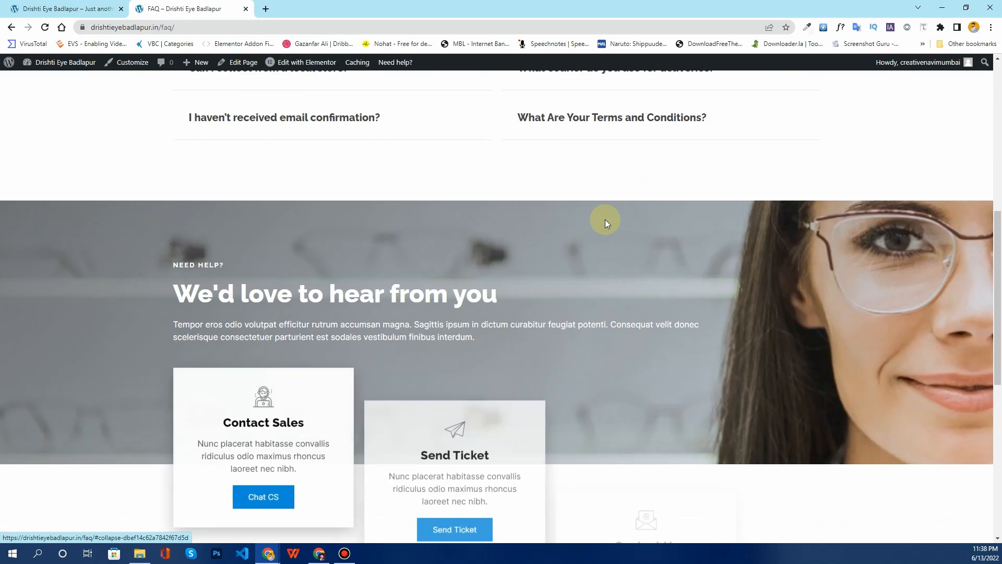
{"action": "scroll", "coordinate": [606, 222], "scroll_direction": "down", "scroll_amount": 5}
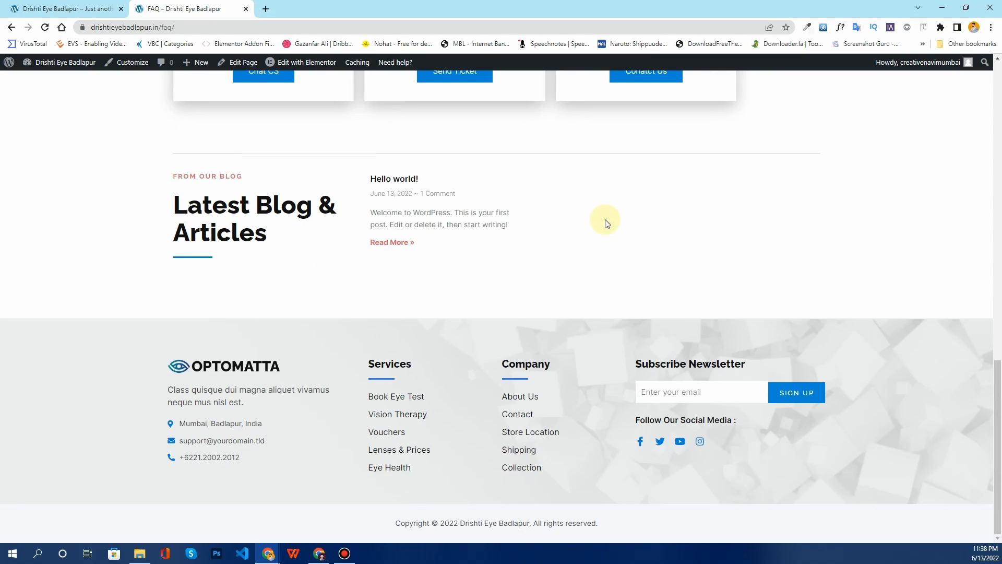
{"action": "scroll", "coordinate": [605, 219], "scroll_direction": "up", "scroll_amount": 20}
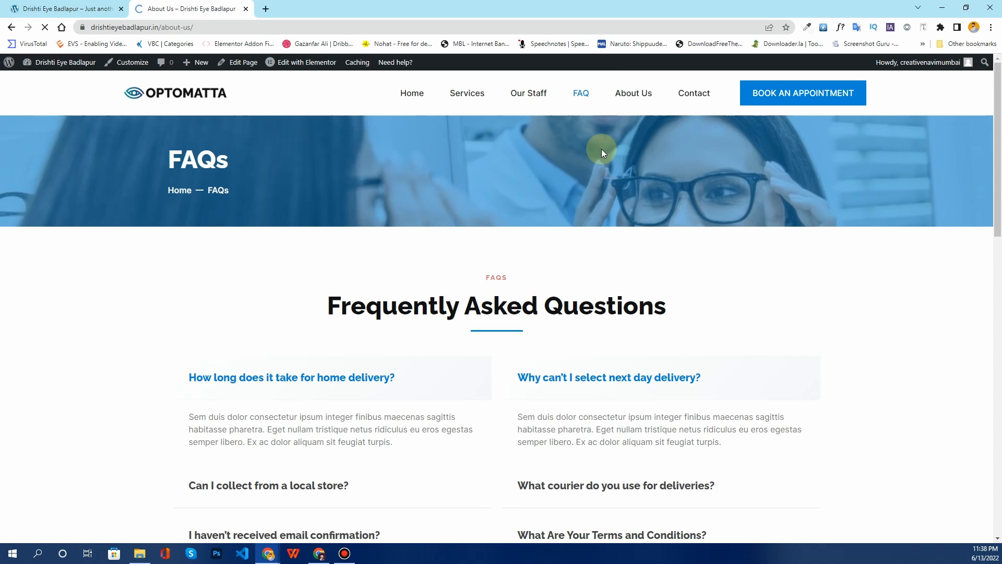
{"action": "scroll", "coordinate": [365, 219], "scroll_direction": "down", "scroll_amount": 4}
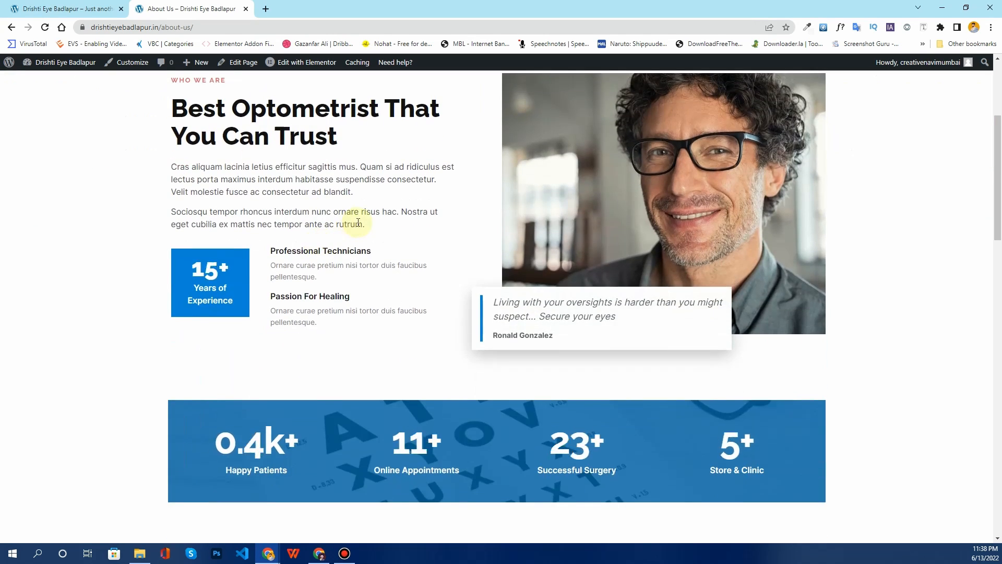
{"action": "scroll", "coordinate": [360, 224], "scroll_direction": "down", "scroll_amount": 9}
{"action": "scroll", "coordinate": [414, 219], "scroll_direction": "up", "scroll_amount": 13}
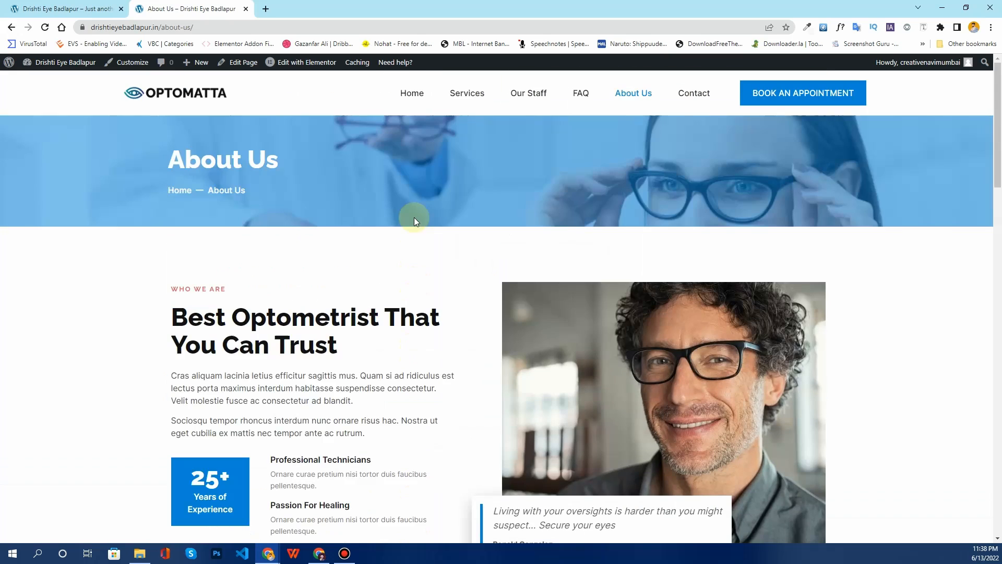
Open the live Contact page and the Appointment page and check the sections of both
{"action": "left_click", "coordinate": [689, 98]}
{"action": "scroll", "coordinate": [440, 230], "scroll_direction": "down", "scroll_amount": 15}
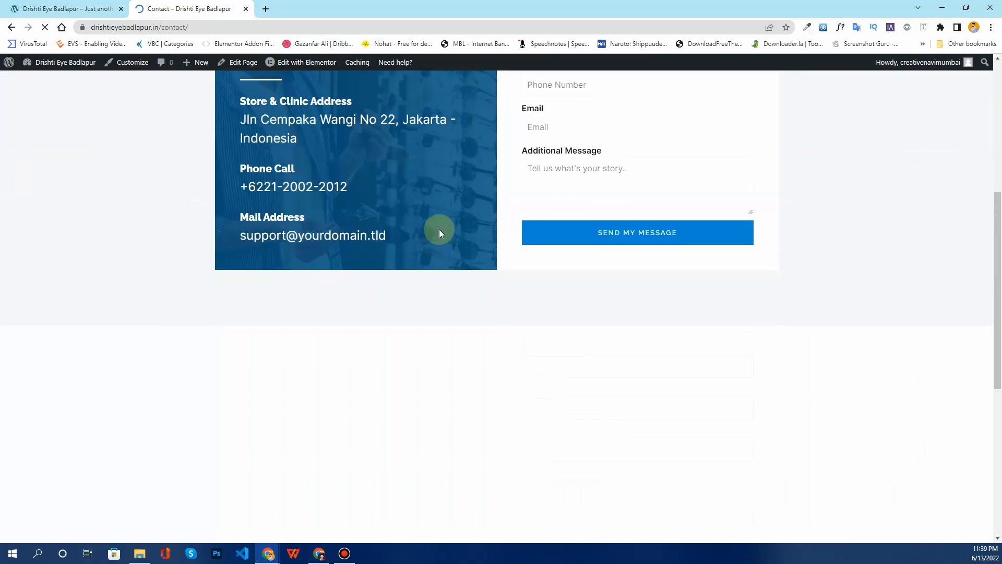
{"action": "scroll", "coordinate": [440, 232], "scroll_direction": "up", "scroll_amount": 15}
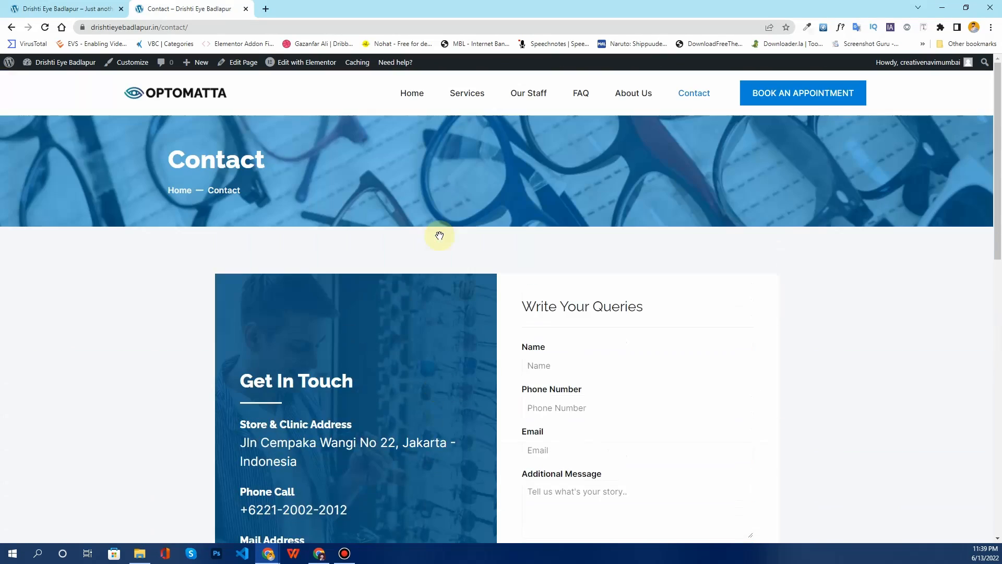
{"action": "left_click", "coordinate": [792, 104]}
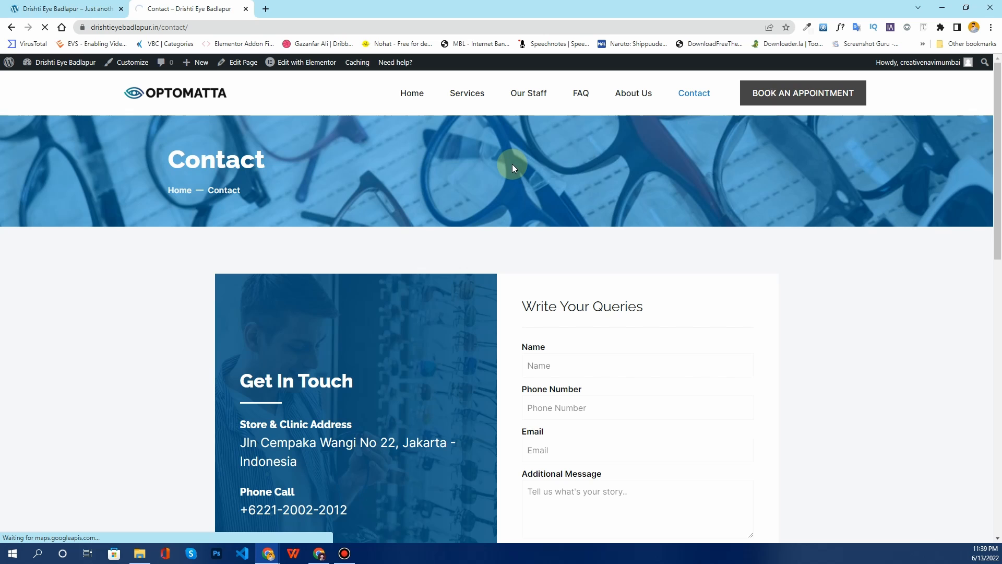
{"action": "scroll", "coordinate": [460, 205], "scroll_direction": "down", "scroll_amount": 4}
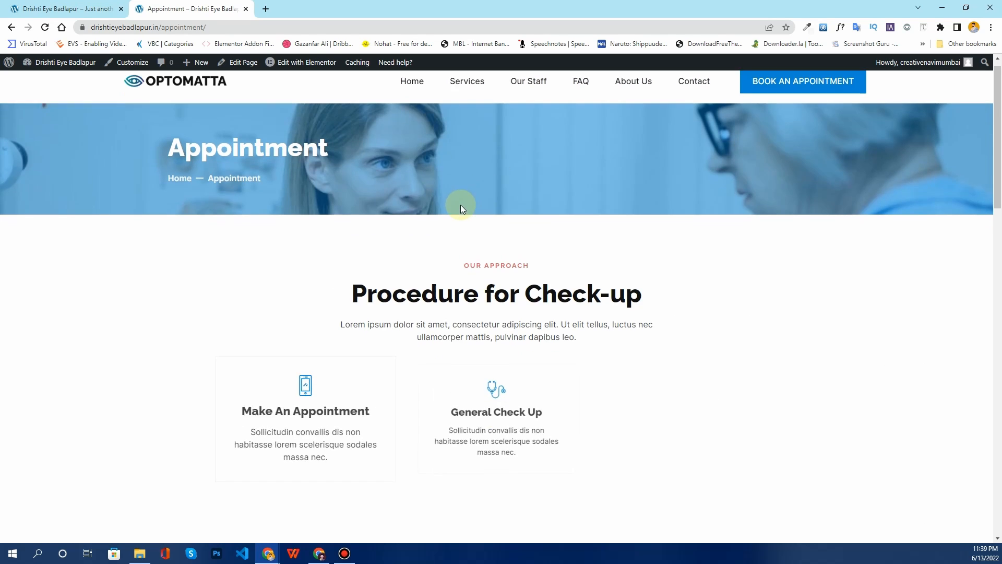
{"action": "scroll", "coordinate": [460, 206], "scroll_direction": "down", "scroll_amount": 20}
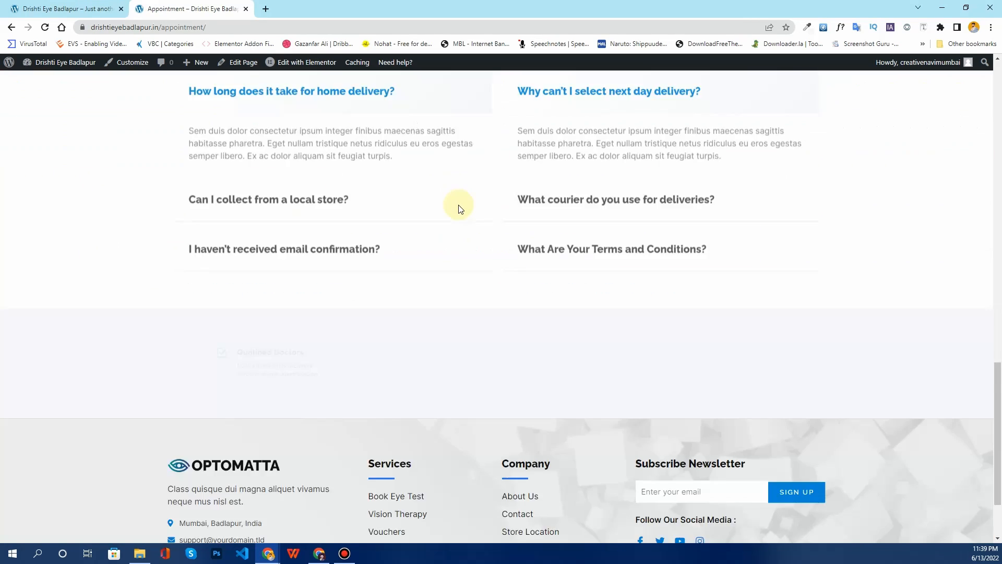
{"action": "scroll", "coordinate": [329, 163], "scroll_direction": "up", "scroll_amount": 20}
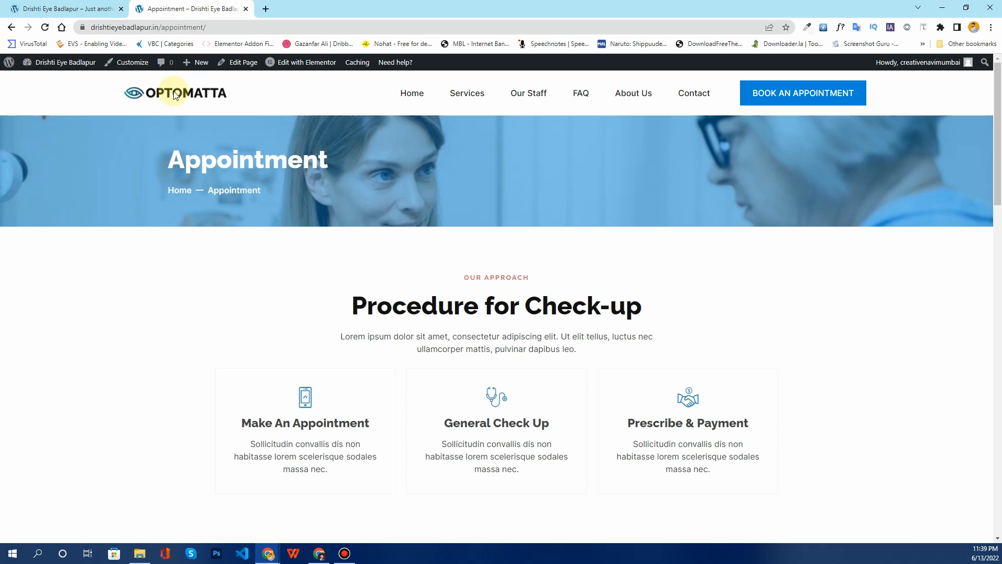
Open the site's Header template for editing in Elementor in a separate browser tab
{"action": "mouse_move", "coordinate": [278, 64]}
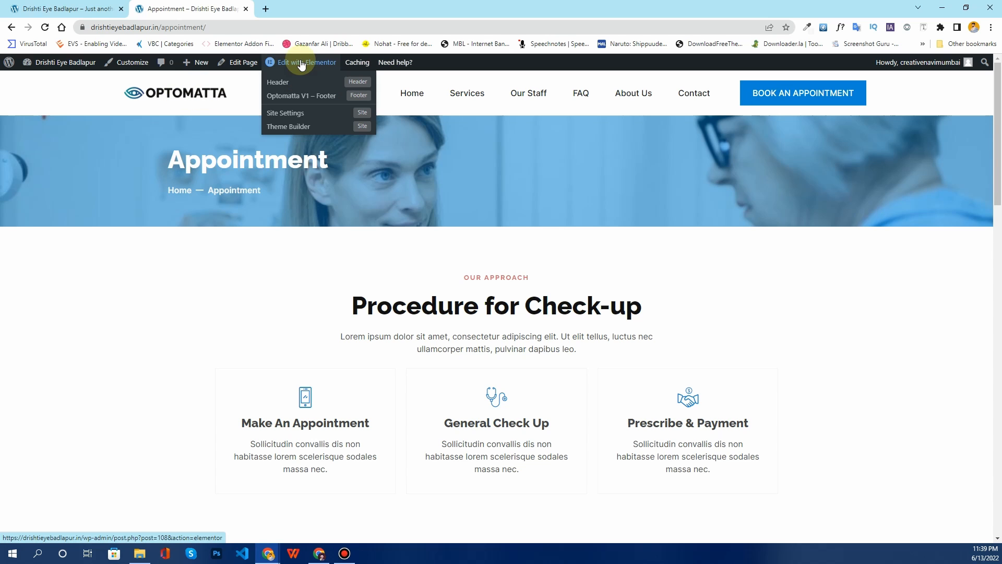
{"action": "right_click", "coordinate": [283, 85]}
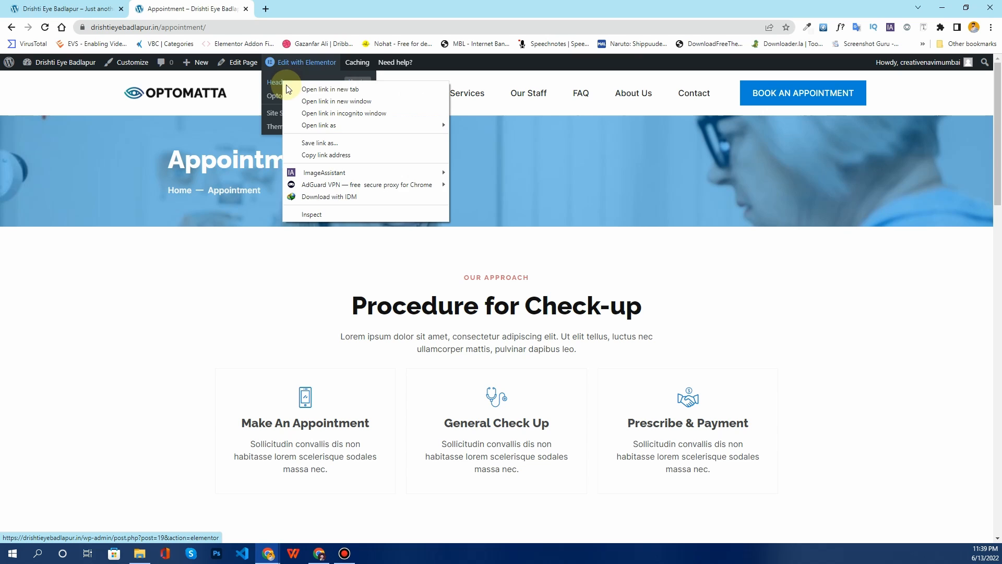
{"action": "left_click", "coordinate": [313, 88]}
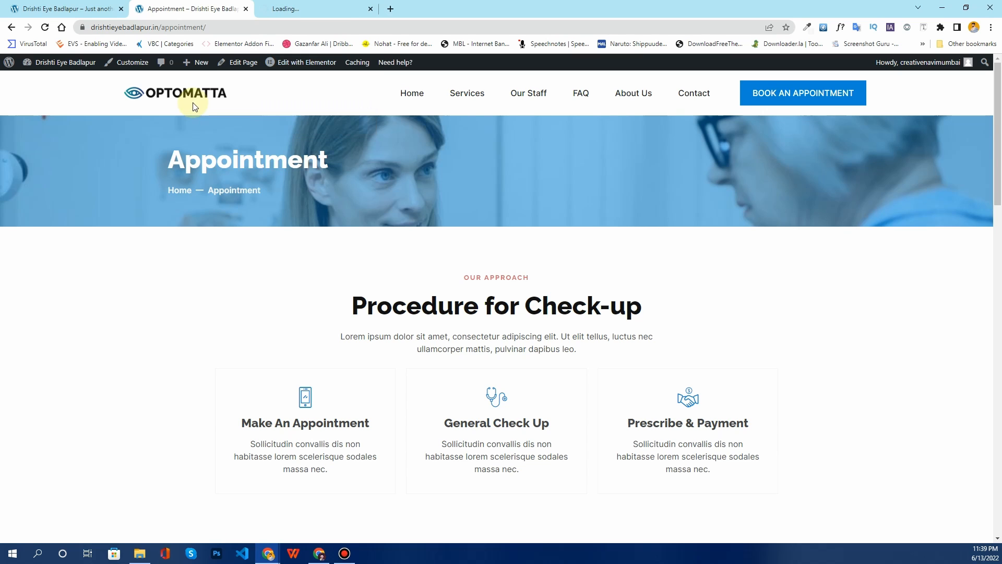
Examine the live Home page down to its footer and open the Hello world! post from the blog section
{"action": "left_click", "coordinate": [413, 99]}
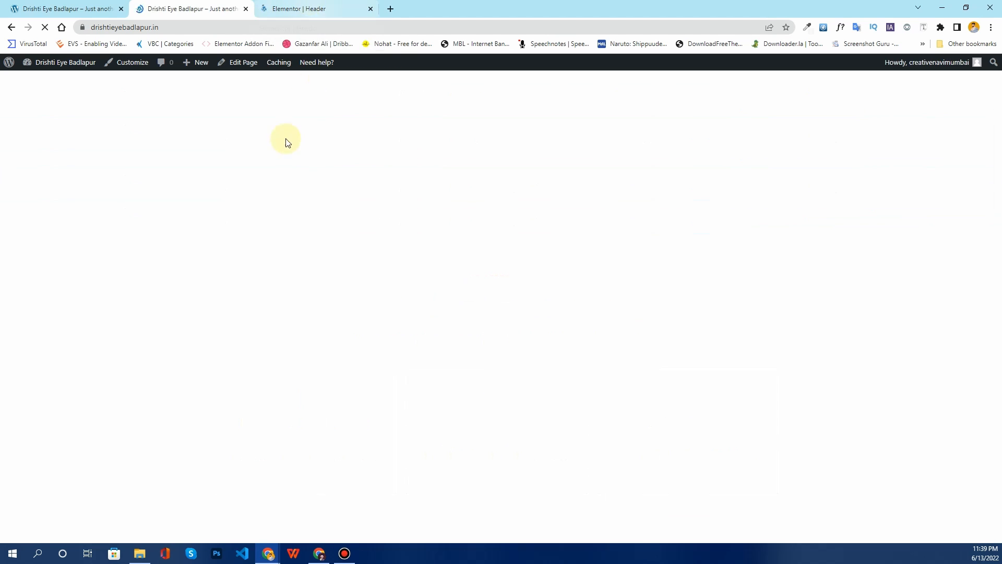
{"action": "scroll", "coordinate": [285, 159], "scroll_direction": "down", "scroll_amount": 5}
{"action": "scroll", "coordinate": [285, 162], "scroll_direction": "down", "scroll_amount": 20}
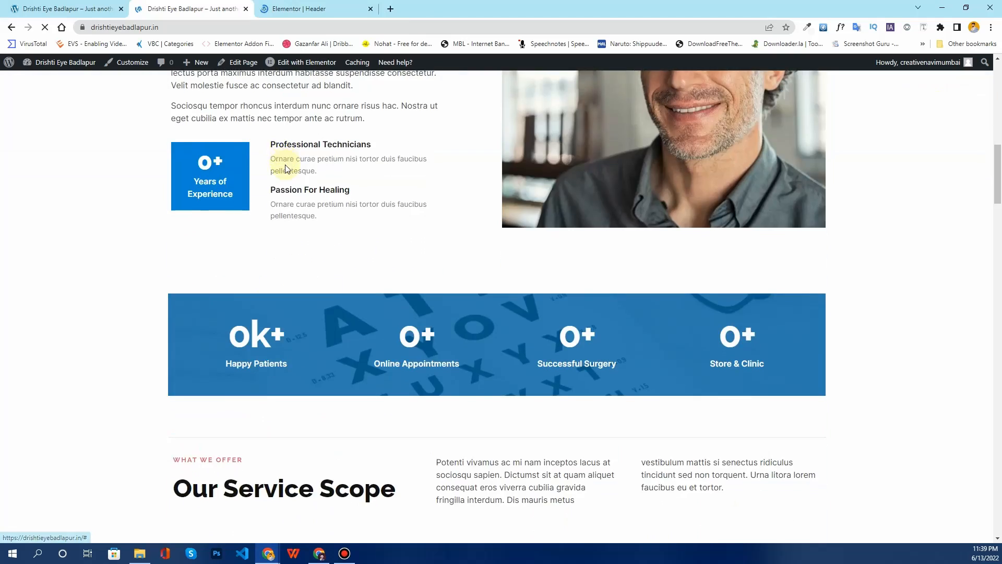
{"action": "scroll", "coordinate": [315, 170], "scroll_direction": "down", "scroll_amount": 20}
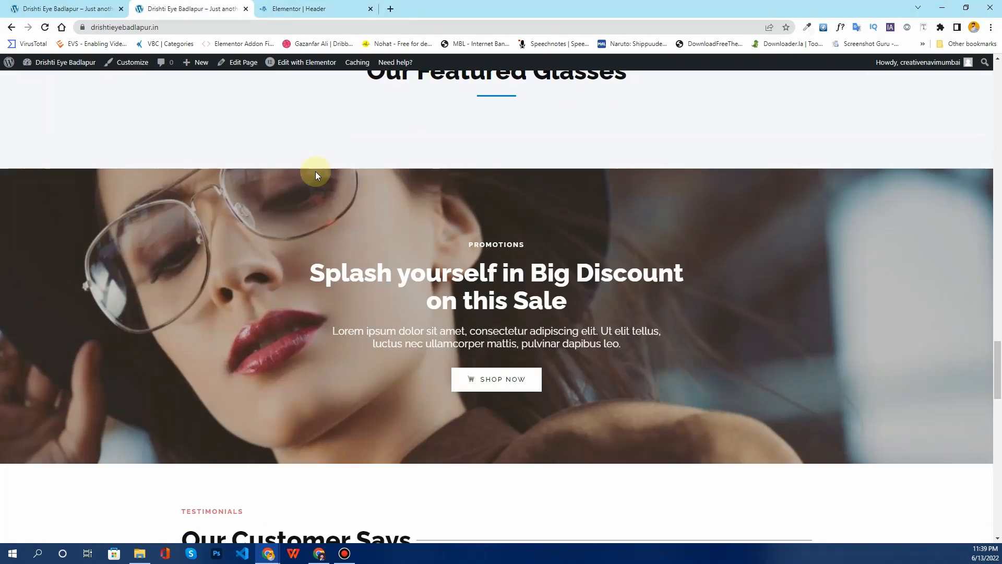
{"action": "scroll", "coordinate": [315, 172], "scroll_direction": "down", "scroll_amount": 3}
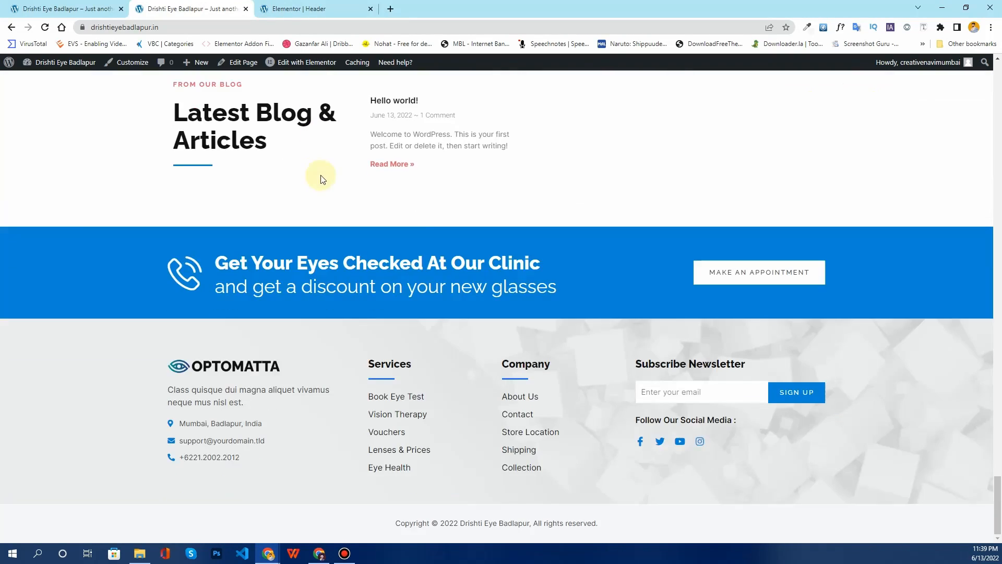
{"action": "scroll", "coordinate": [355, 185], "scroll_direction": "up", "scroll_amount": 2}
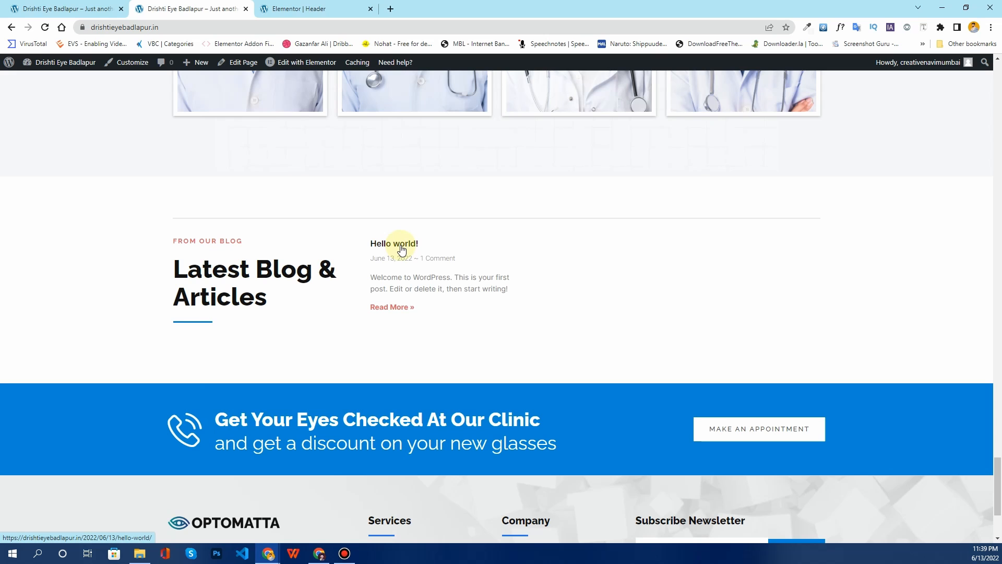
Link the header's logo image to a custom URL using the dynamic Site URL, and update the header
{"action": "left_click", "coordinate": [318, 8]}
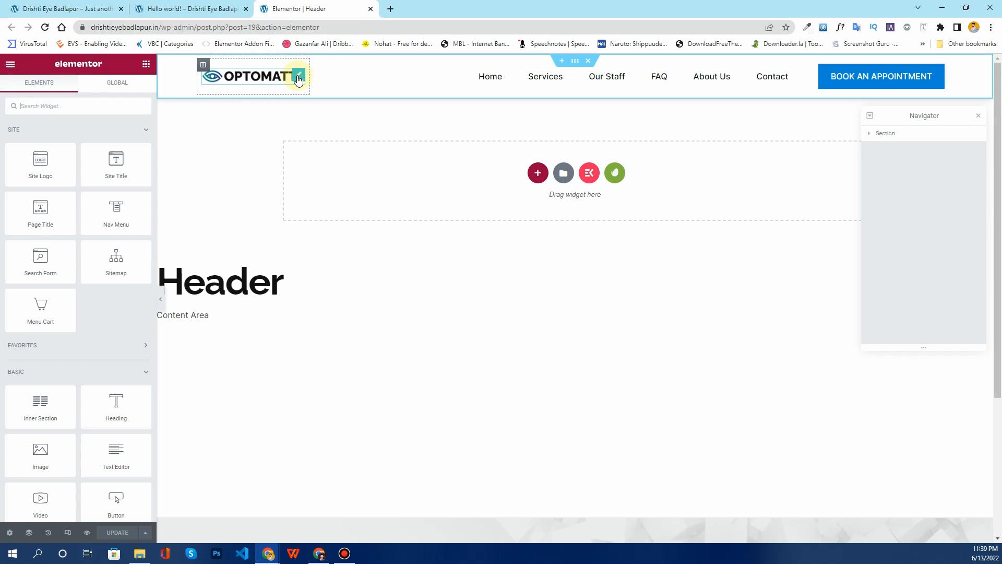
{"action": "left_click", "coordinate": [299, 79]}
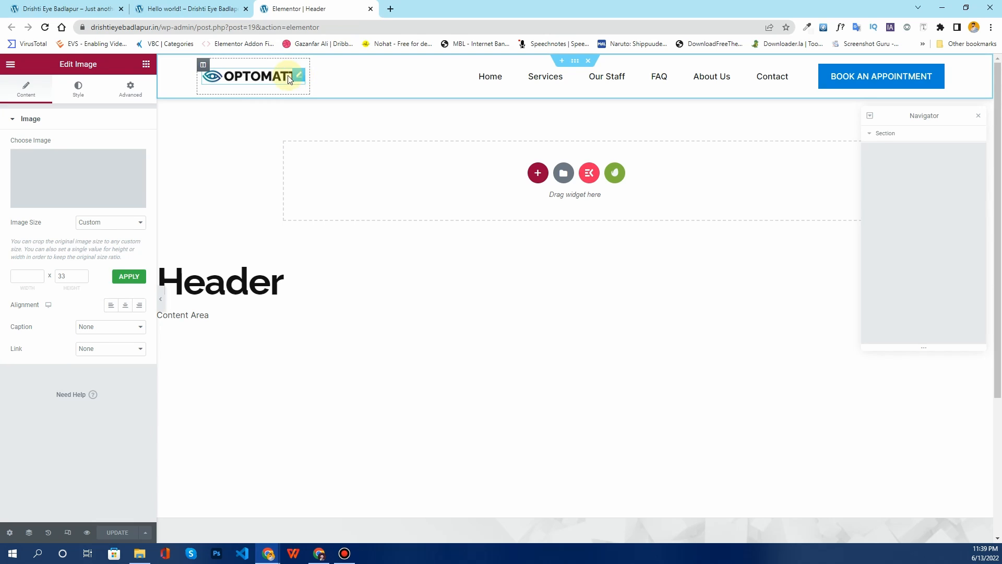
{"action": "left_click", "coordinate": [103, 350]}
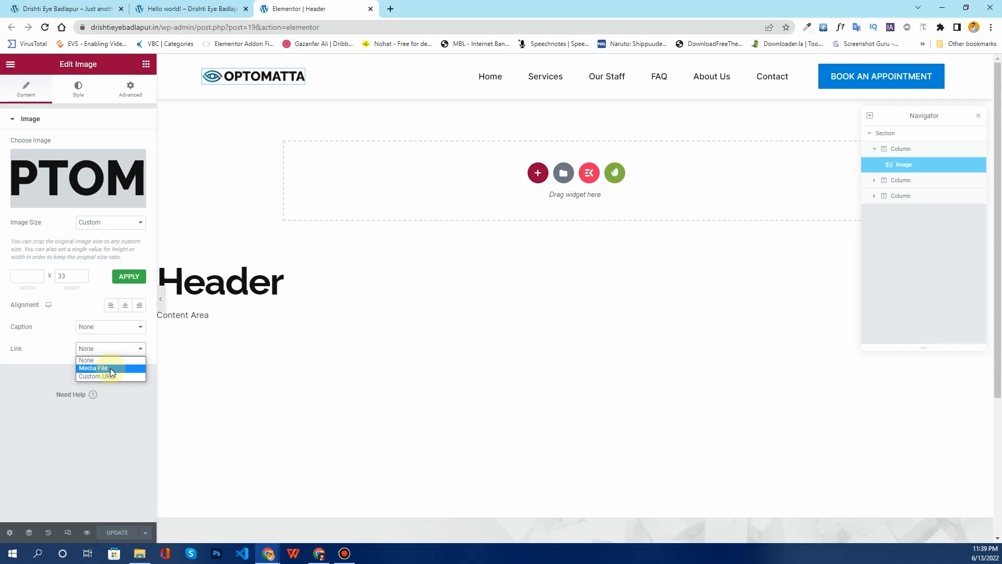
{"action": "left_click", "coordinate": [108, 376]}
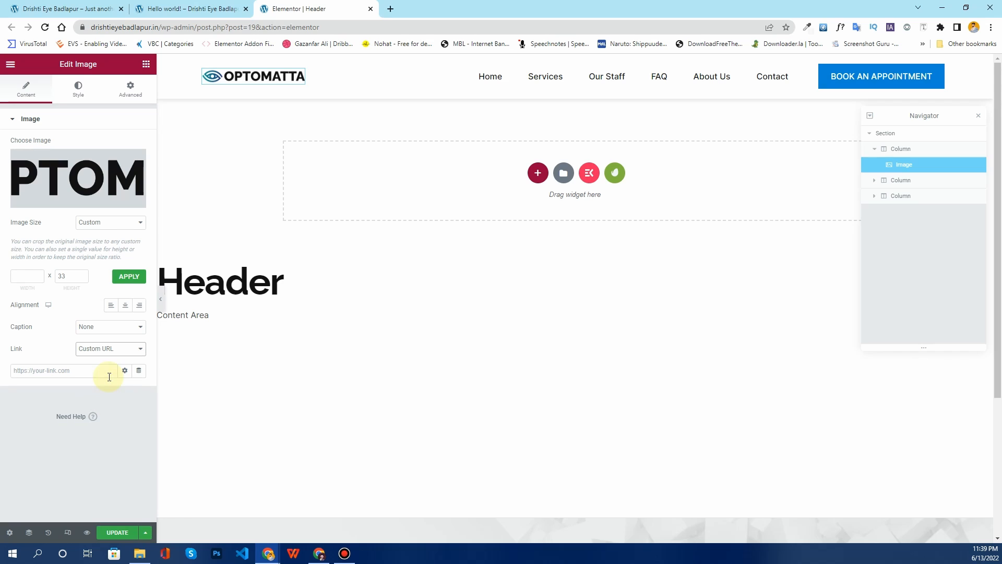
{"action": "left_click", "coordinate": [140, 371]}
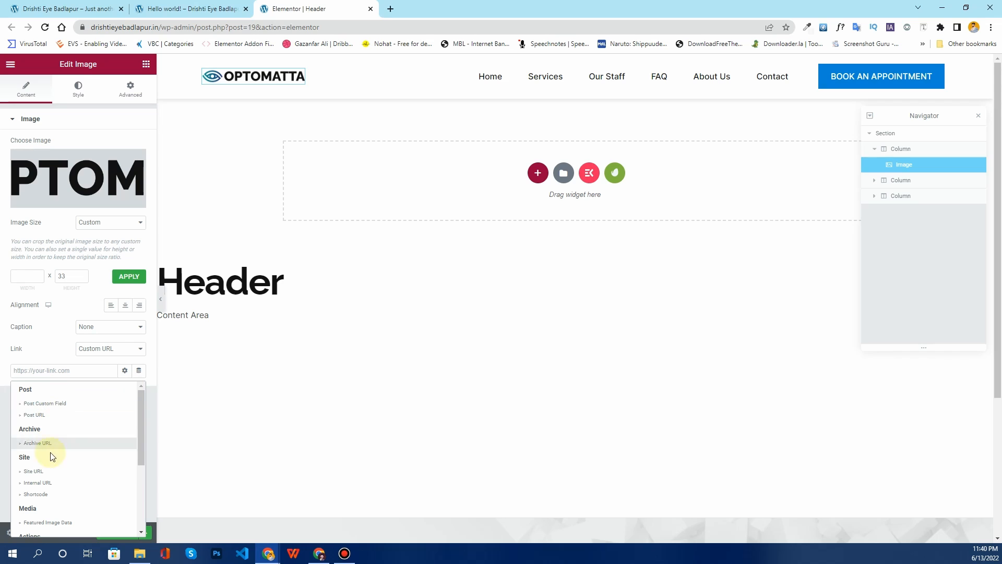
{"action": "left_click", "coordinate": [33, 471]}
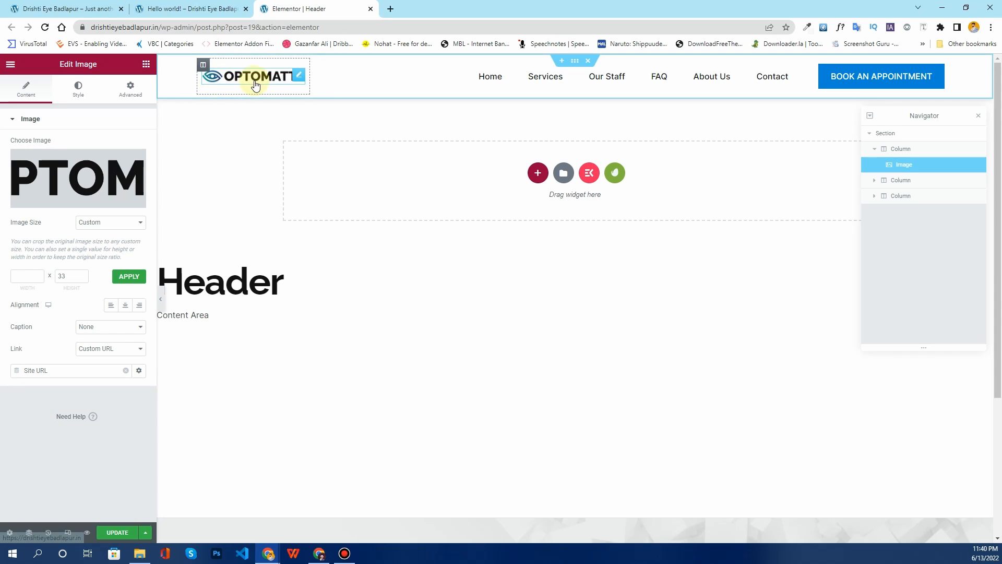
{"action": "left_click", "coordinate": [124, 532]}
{"action": "scroll", "coordinate": [340, 260], "scroll_direction": "down", "scroll_amount": 3}
{"action": "scroll", "coordinate": [341, 260], "scroll_direction": "up", "scroll_amount": 3}
Check the live Hello world! post down to its footer and open its Uncategorized category archive
{"action": "left_click", "coordinate": [191, 7]}
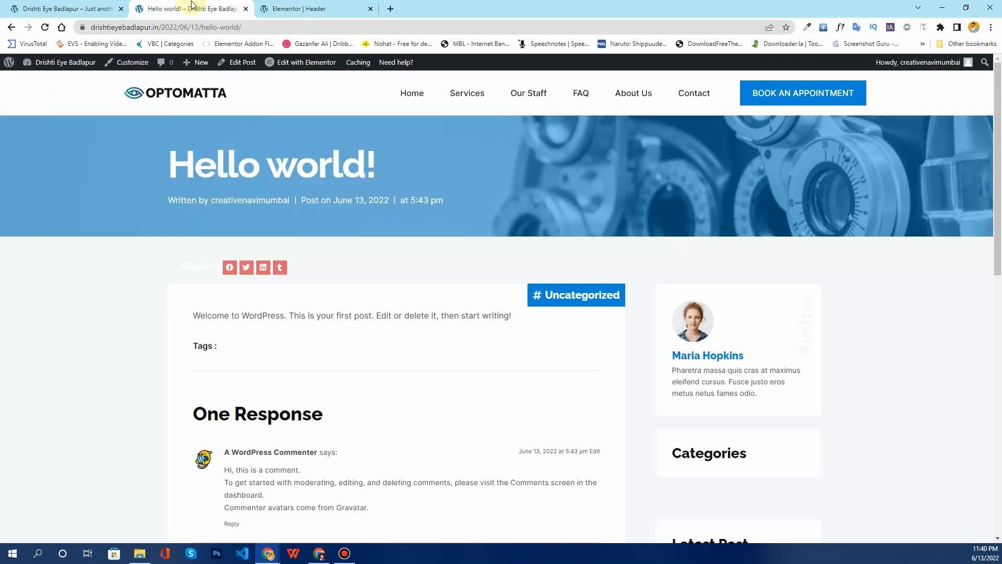
{"action": "scroll", "coordinate": [317, 215], "scroll_direction": "down", "scroll_amount": 10}
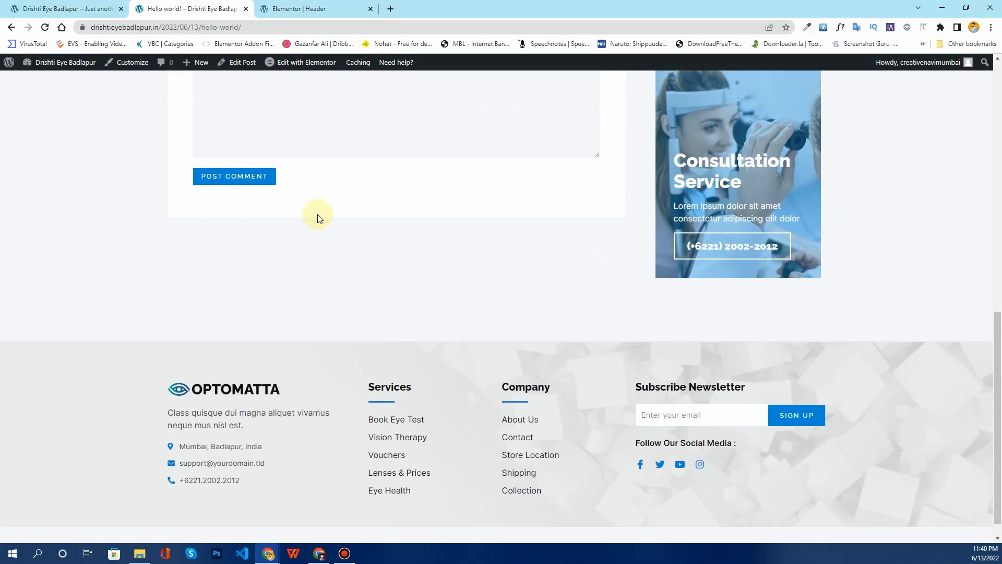
{"action": "scroll", "coordinate": [319, 219], "scroll_direction": "down", "scroll_amount": 1}
{"action": "scroll", "coordinate": [318, 202], "scroll_direction": "up", "scroll_amount": 12}
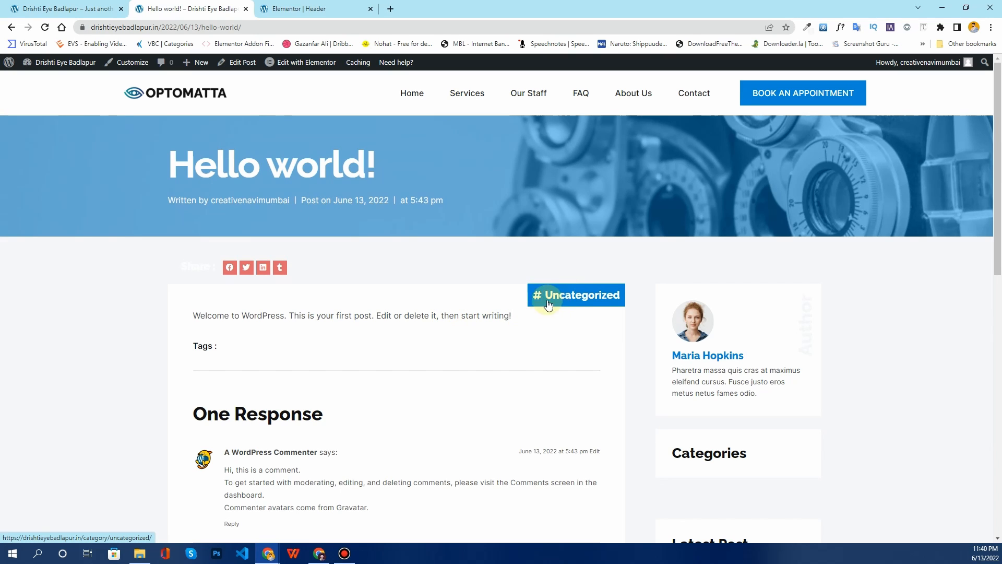
{"action": "left_click", "coordinate": [576, 299]}
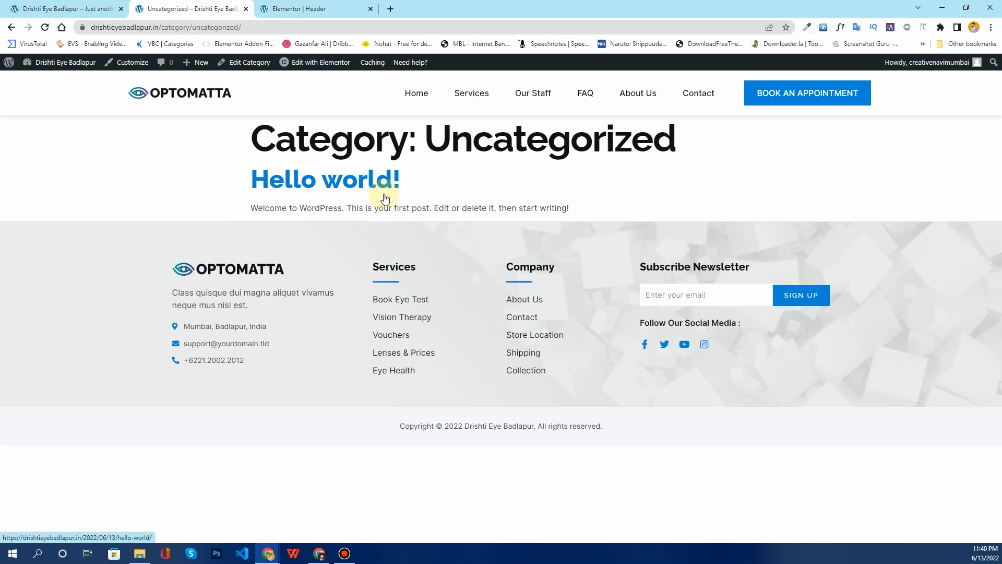
Test the header logo's link to the home page and close the Header template's editor
{"action": "left_click", "coordinate": [201, 95]}
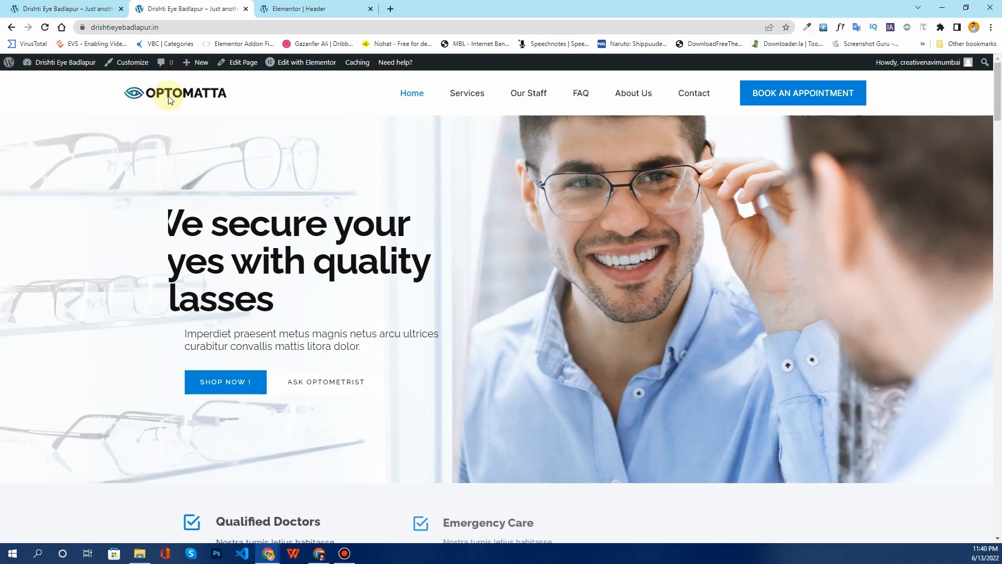
{"action": "scroll", "coordinate": [353, 176], "scroll_direction": "down", "scroll_amount": 2}
{"action": "scroll", "coordinate": [350, 173], "scroll_direction": "down", "scroll_amount": 15}
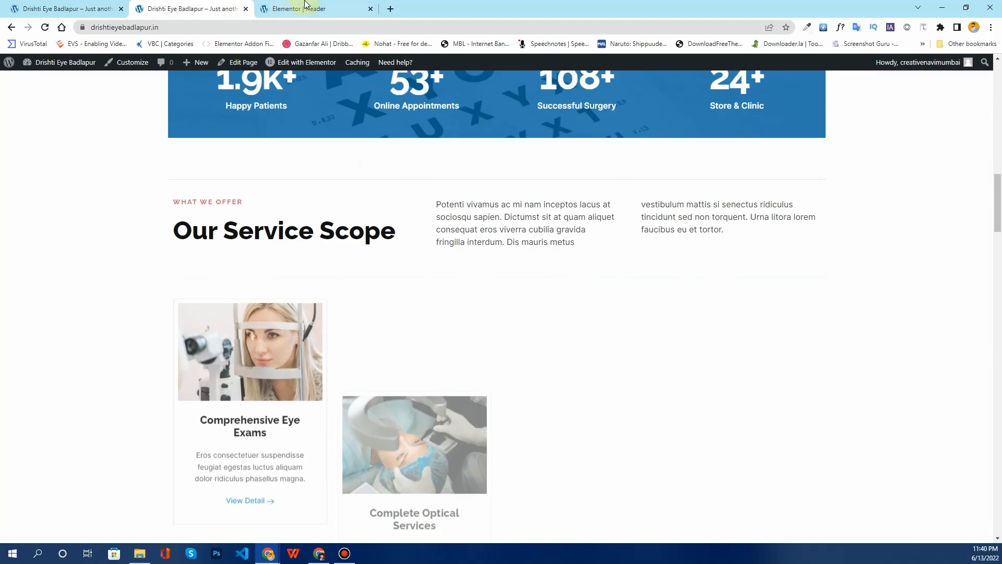
{"action": "left_click", "coordinate": [370, 9]}
Review the home page's hero banner and its Who We Are section once more
{"action": "scroll", "coordinate": [340, 174], "scroll_direction": "up", "scroll_amount": 10}
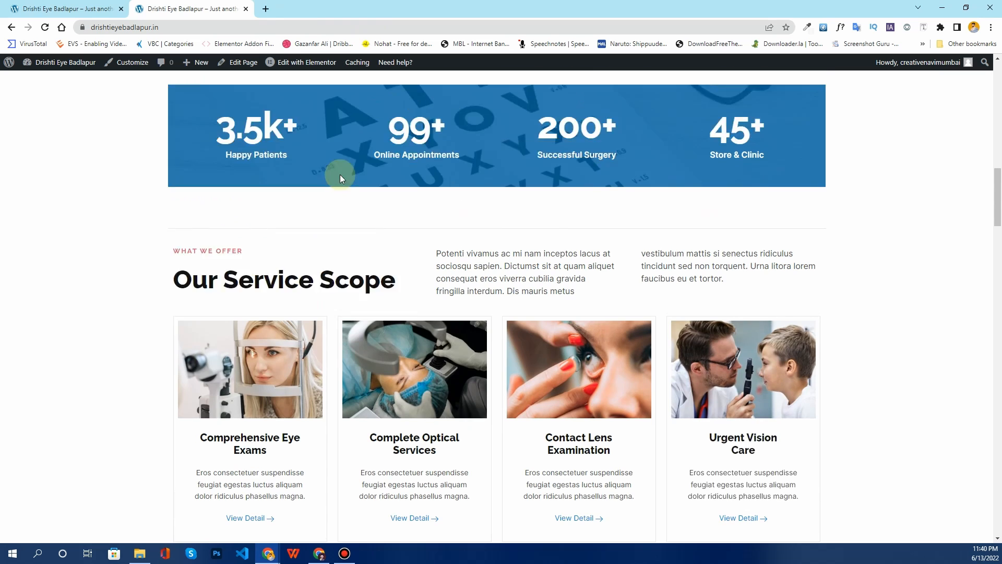
{"action": "scroll", "coordinate": [341, 179], "scroll_direction": "up", "scroll_amount": 4}
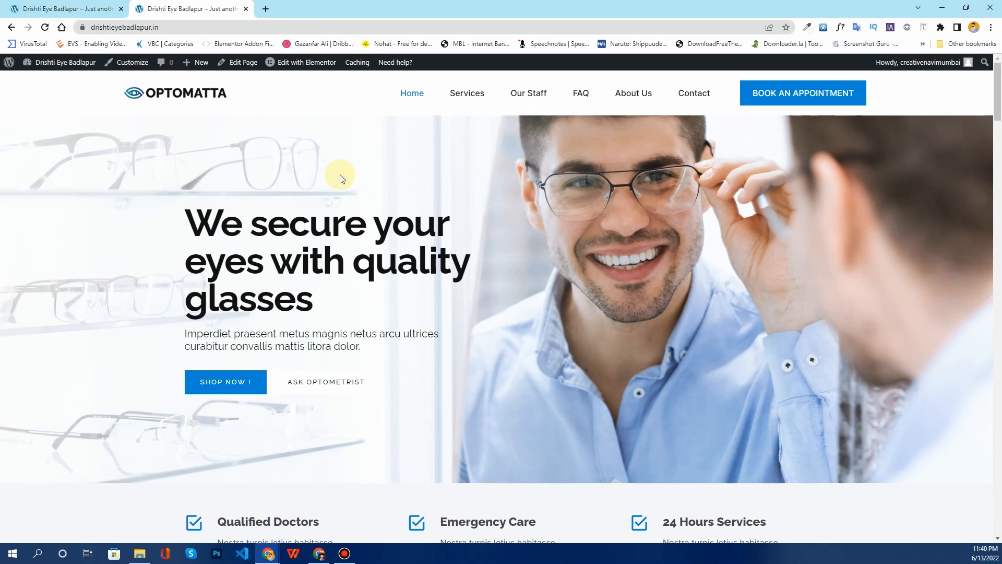
{"action": "scroll", "coordinate": [339, 177], "scroll_direction": "down", "scroll_amount": 8}
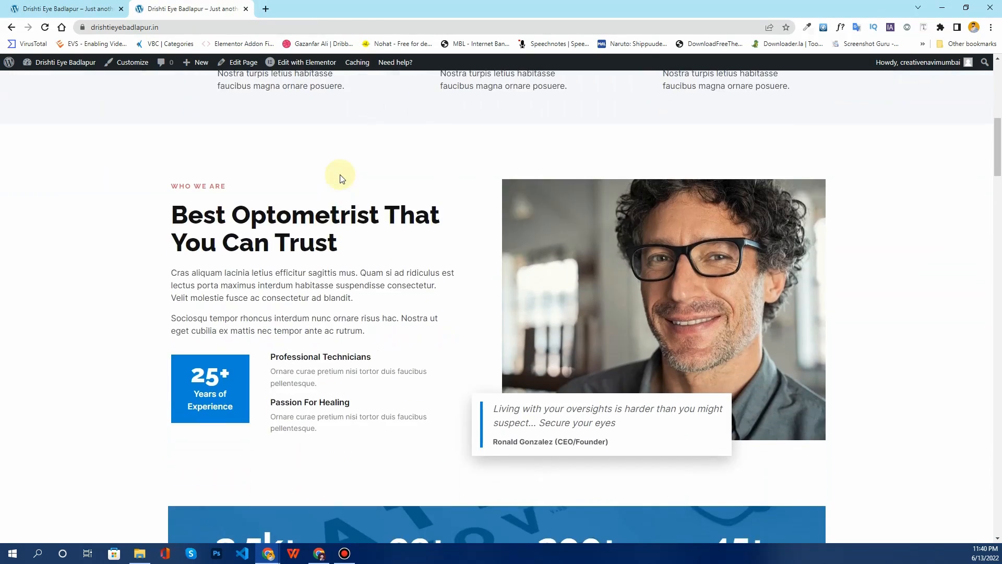
{"action": "scroll", "coordinate": [340, 178], "scroll_direction": "up", "scroll_amount": 5}
{"action": "scroll", "coordinate": [340, 177], "scroll_direction": "up", "scroll_amount": 3}
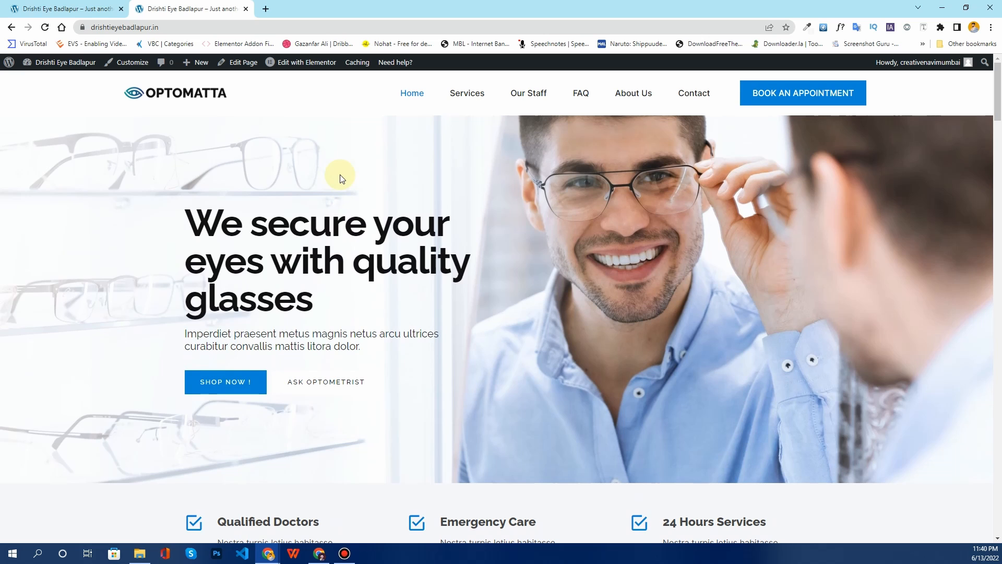
Review the whole live home page, from the hero banner through services, online shop, testimonials and blog sections to the footer and back
{"action": "scroll", "coordinate": [340, 178], "scroll_direction": "down", "scroll_amount": 12}
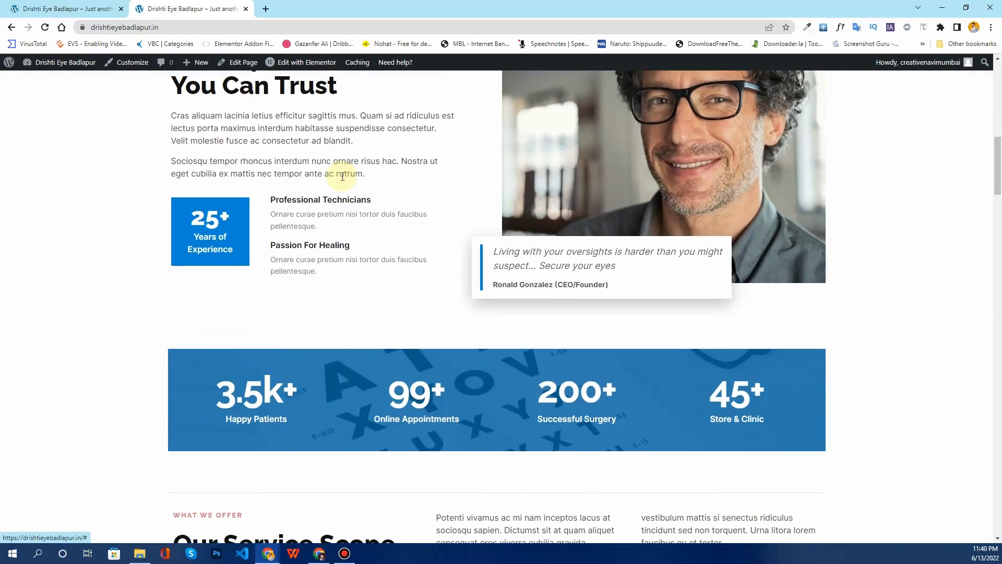
{"action": "scroll", "coordinate": [289, 165], "scroll_direction": "down", "scroll_amount": 10}
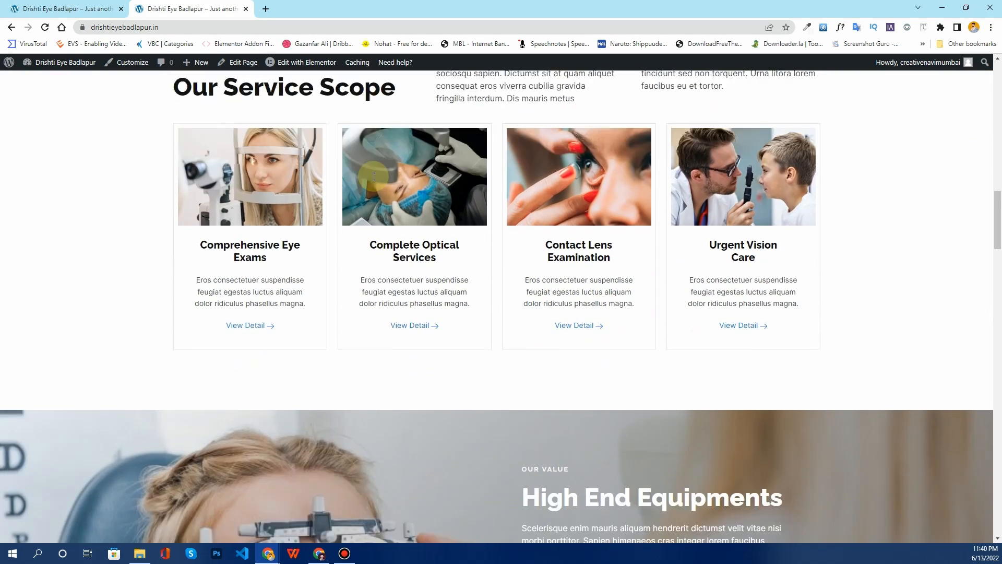
{"action": "scroll", "coordinate": [398, 191], "scroll_direction": "up", "scroll_amount": 2}
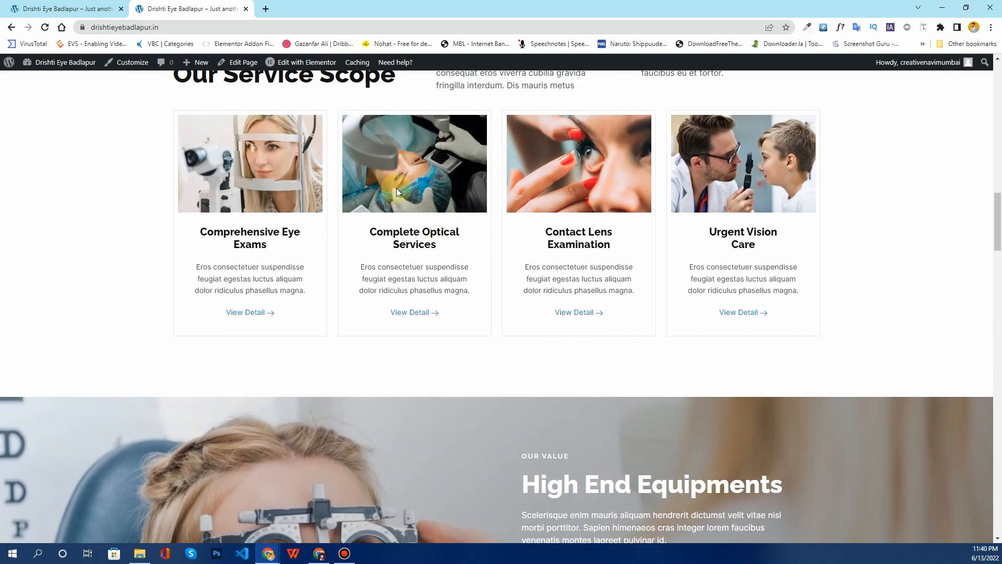
{"action": "scroll", "coordinate": [396, 189], "scroll_direction": "down", "scroll_amount": 4}
{"action": "scroll", "coordinate": [397, 191], "scroll_direction": "down", "scroll_amount": 12}
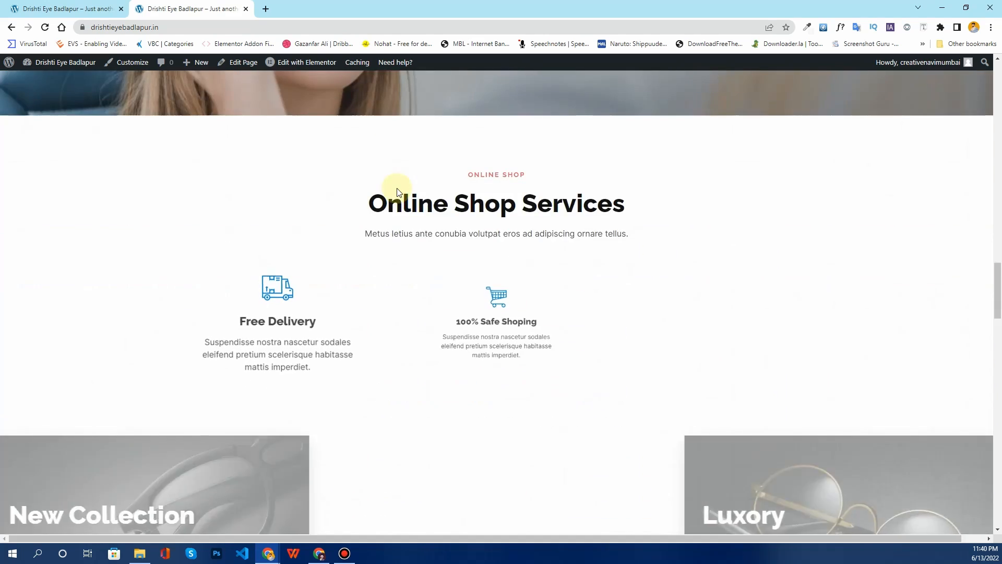
{"action": "scroll", "coordinate": [396, 192], "scroll_direction": "down", "scroll_amount": 15}
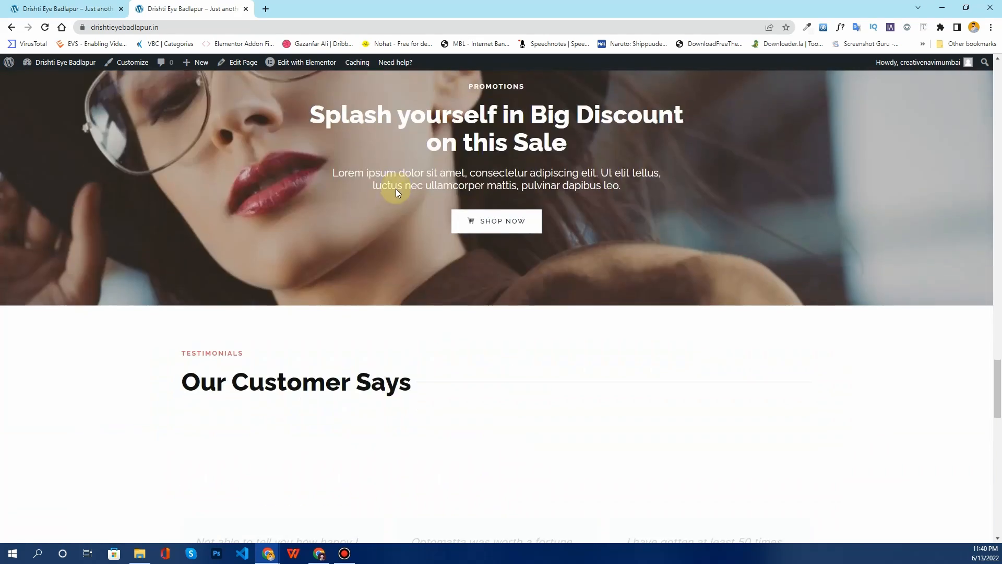
{"action": "scroll", "coordinate": [396, 192], "scroll_direction": "down", "scroll_amount": 5}
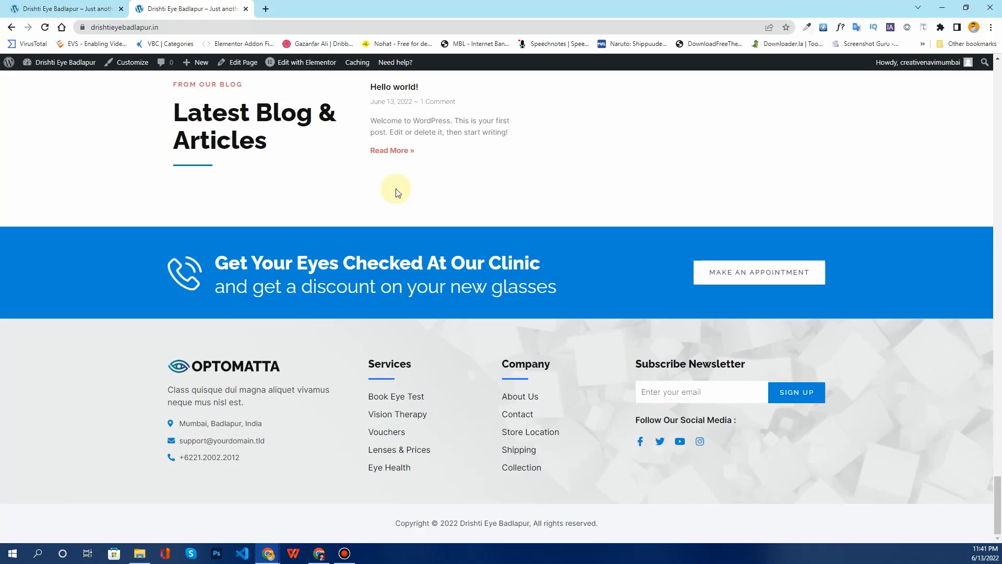
{"action": "scroll", "coordinate": [396, 193], "scroll_direction": "up", "scroll_amount": 18}
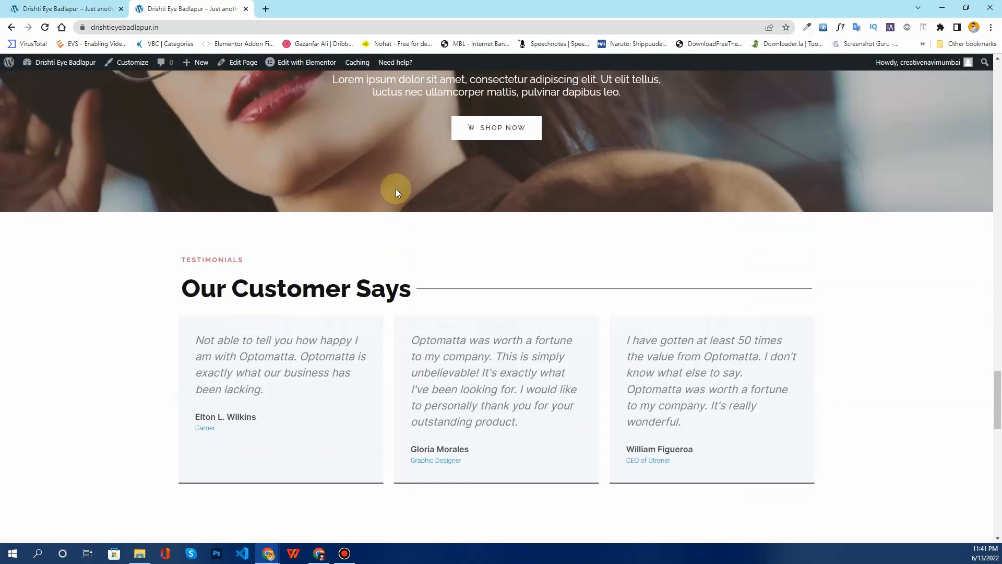
{"action": "scroll", "coordinate": [396, 189], "scroll_direction": "up", "scroll_amount": 10}
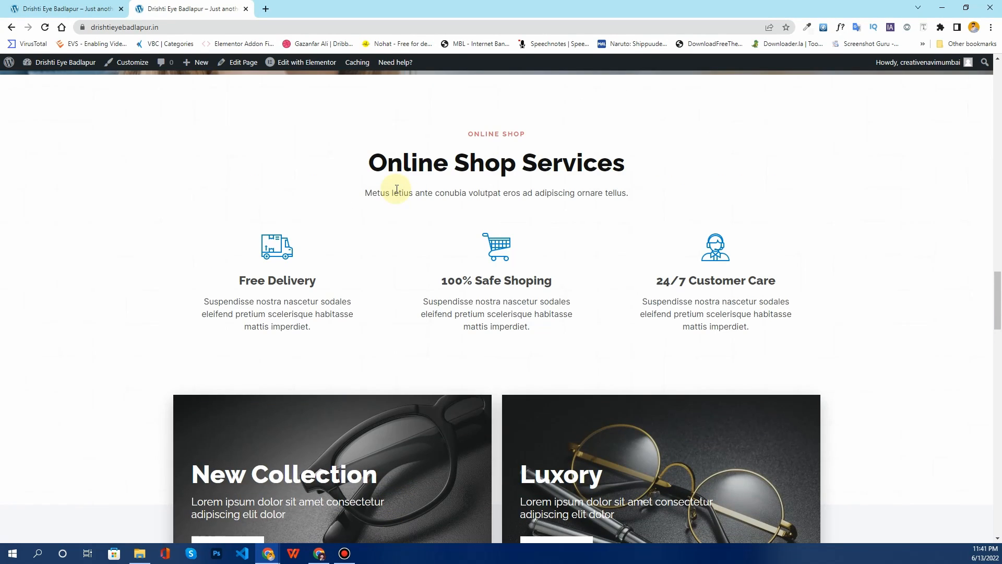
{"action": "scroll", "coordinate": [396, 189], "scroll_direction": "up", "scroll_amount": 15}
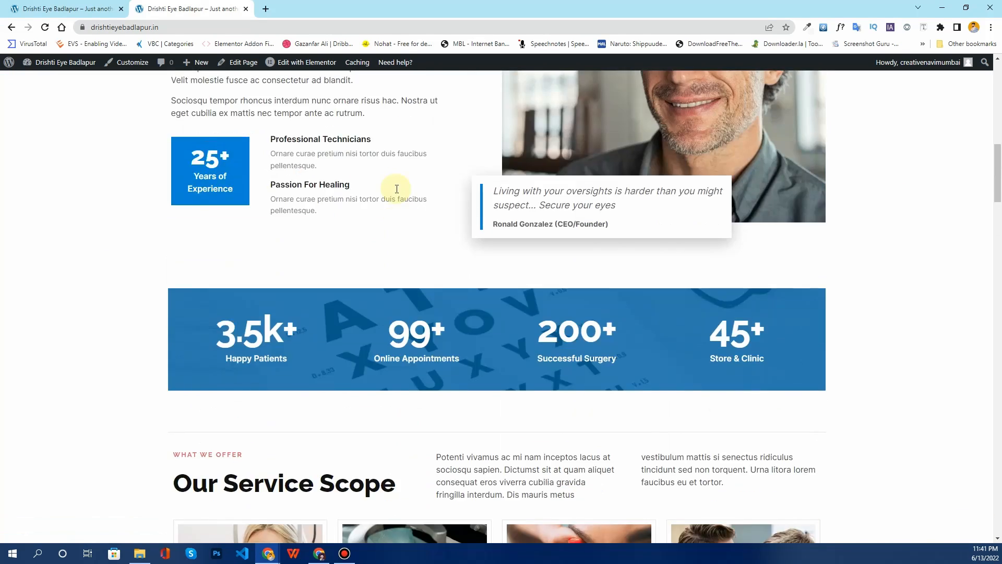